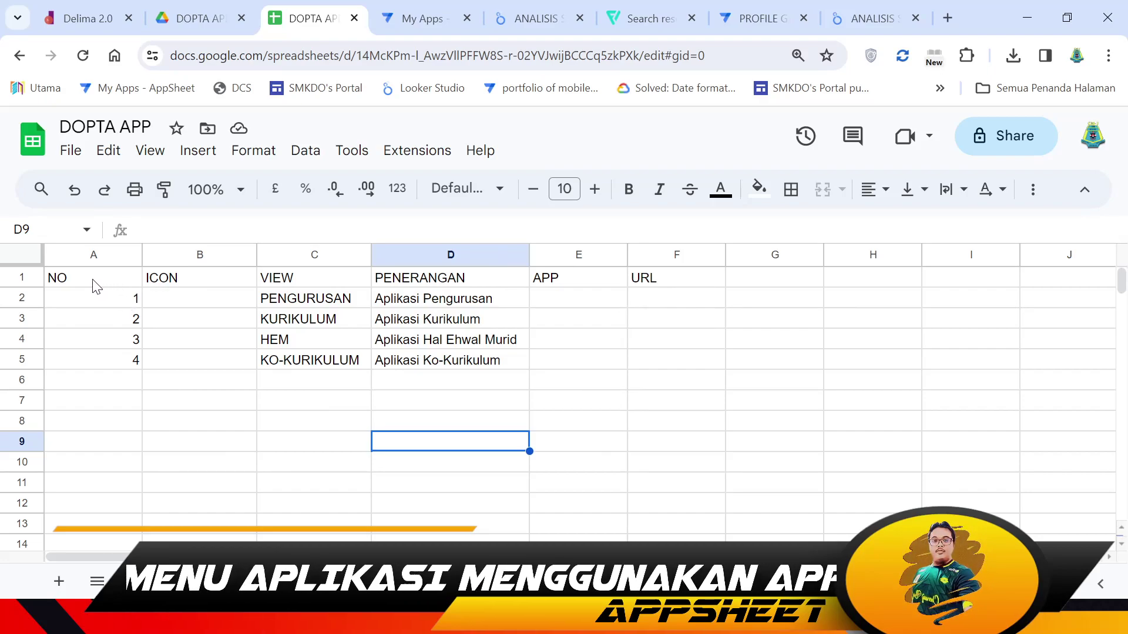
# - Review the NO, ICON, VIEW, PENERANGAN, APP and URL columns of the main menu sheet
pyautogui.click(113, 305)
pyautogui.moveTo(110, 299); pyautogui.dragTo(186, 359)
pyautogui.click(173, 302)
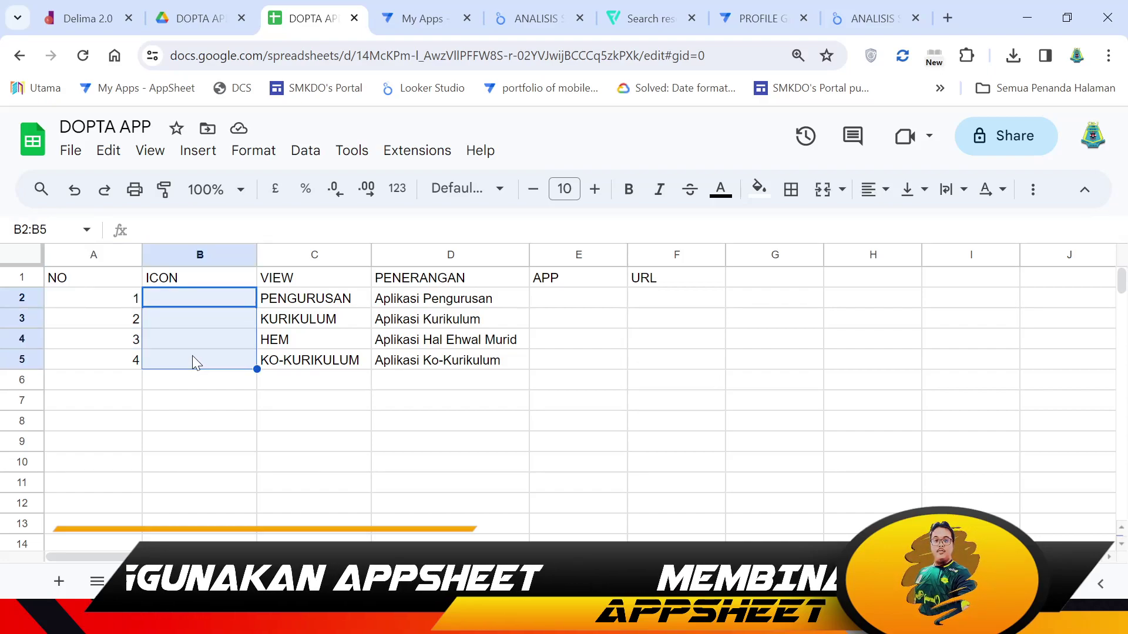
pyautogui.moveTo(305, 298); pyautogui.dragTo(307, 362)
pyautogui.click(420, 298)
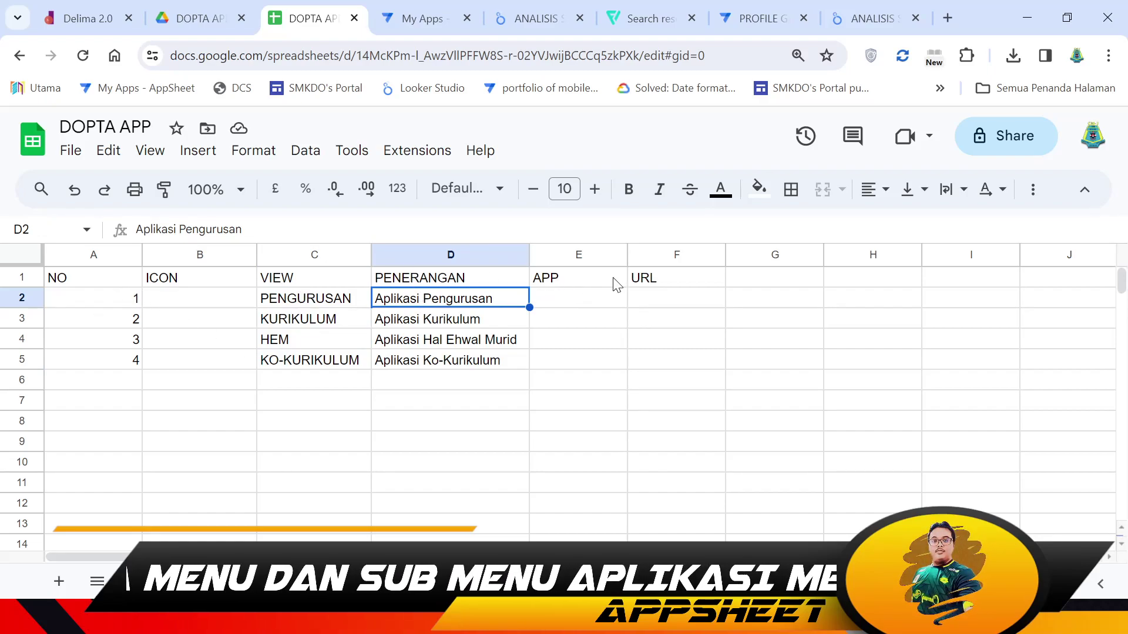
pyautogui.moveTo(569, 305); pyautogui.dragTo(566, 358)
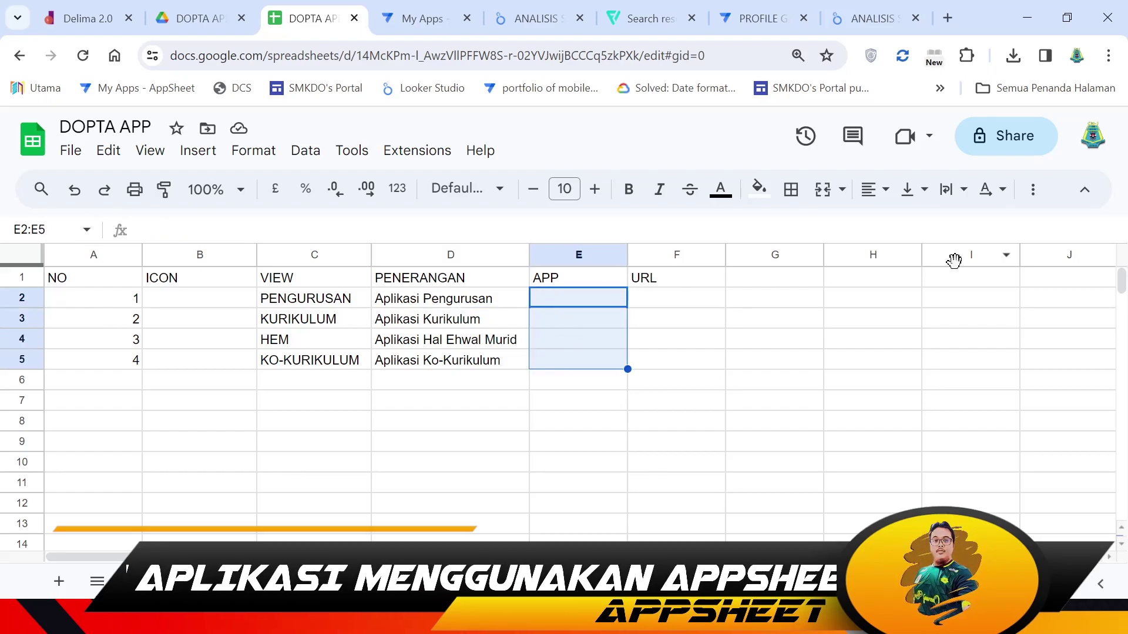
pyautogui.moveTo(675, 298); pyautogui.dragTo(671, 357)
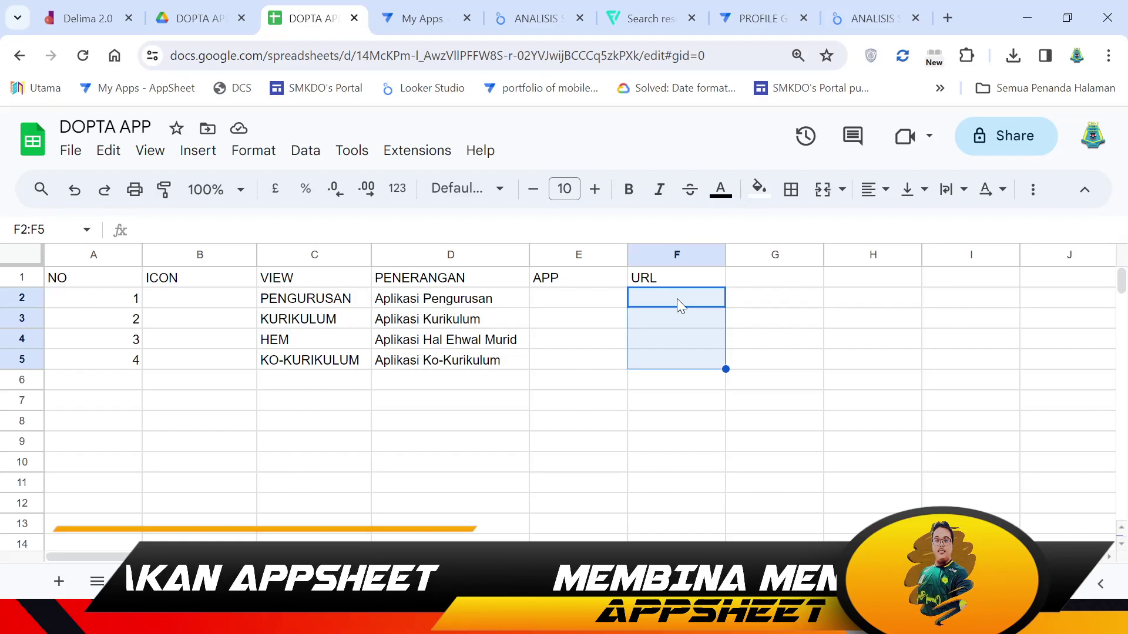
pyautogui.click(661, 319)
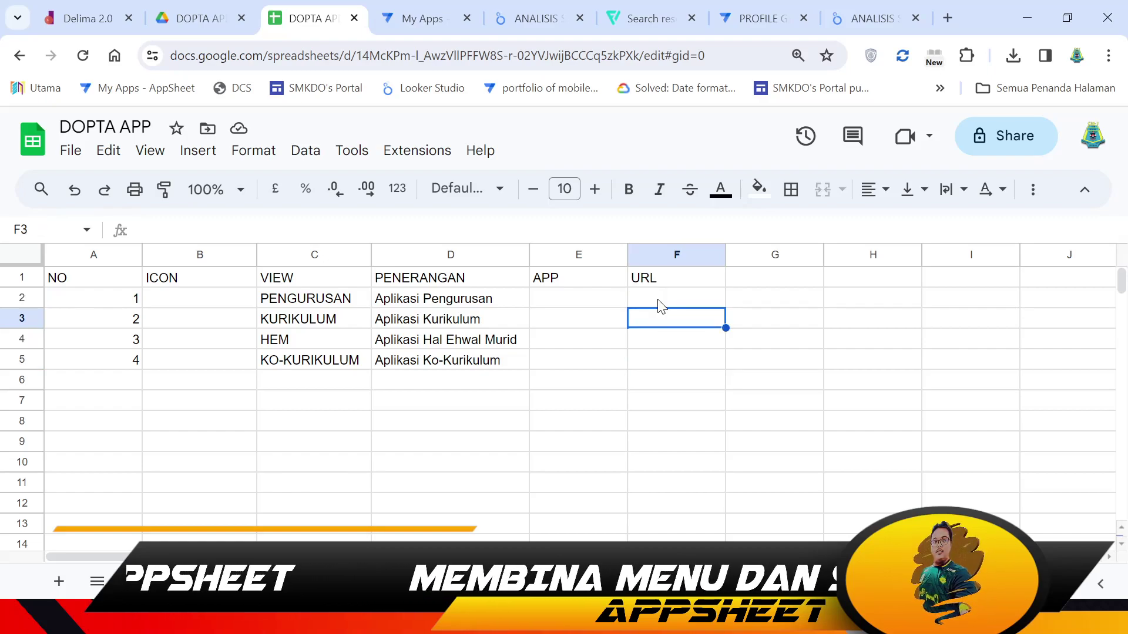
pyautogui.click(660, 302)
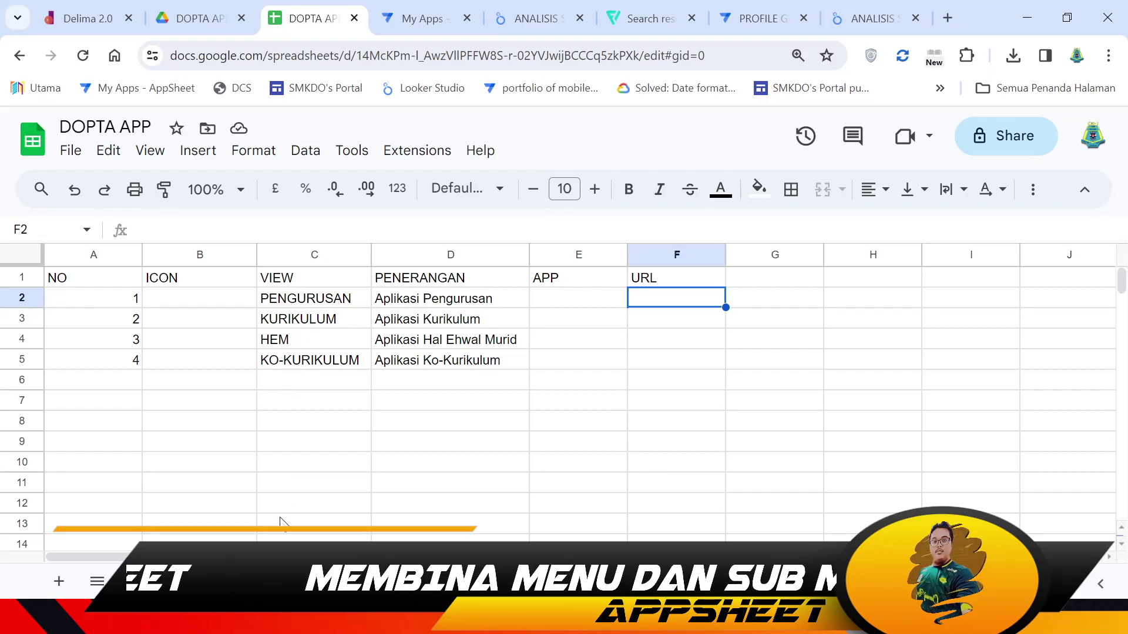
# - Look through the submenu sheets to compare their columns and VIEW entries with the main menu sheet
pyautogui.hotkey('ctrl', 'shift', 'pagedown')
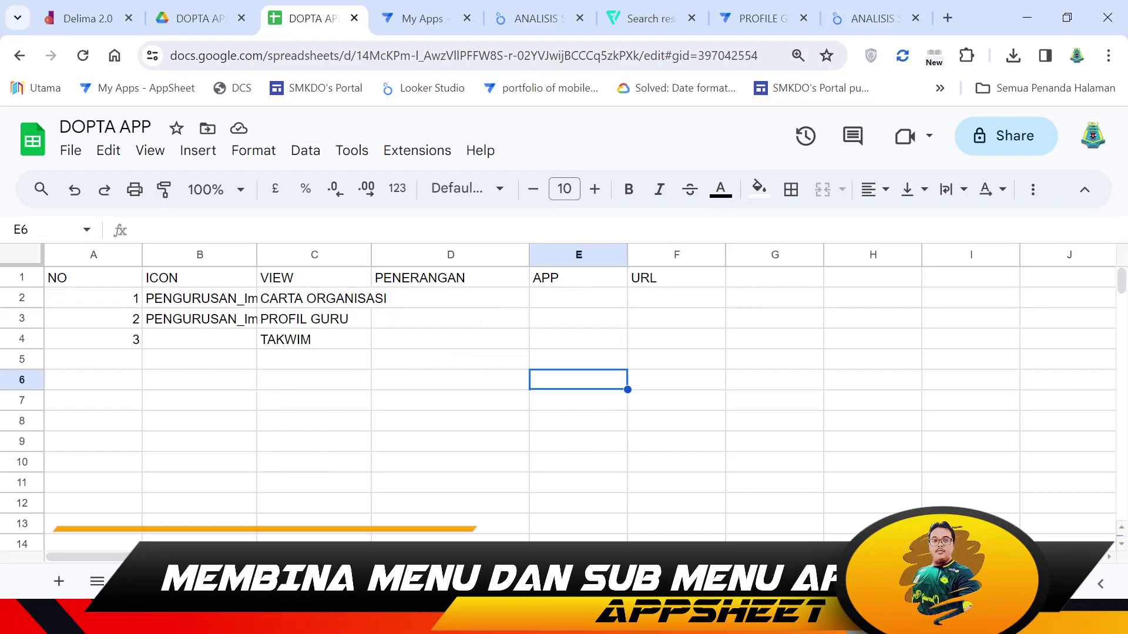
pyautogui.hotkey('ctrl', 'shift', 'pagedown')
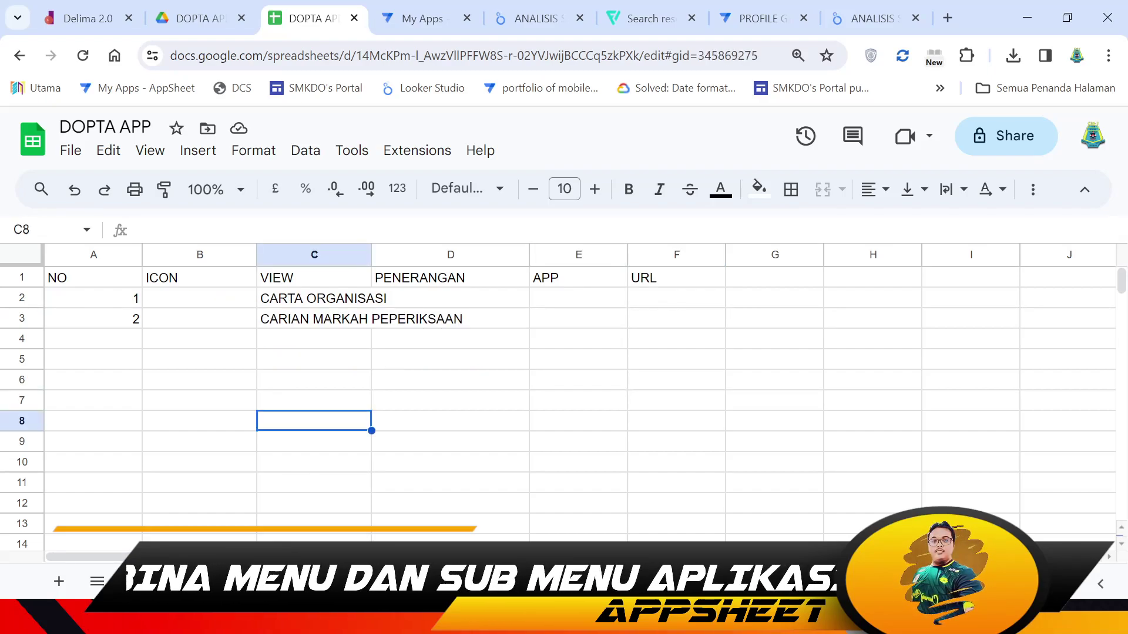
pyautogui.hotkey('ctrl', 'shift', 'pagedown')
pyautogui.hotkey('ctrl', 'shift', 'pageup')
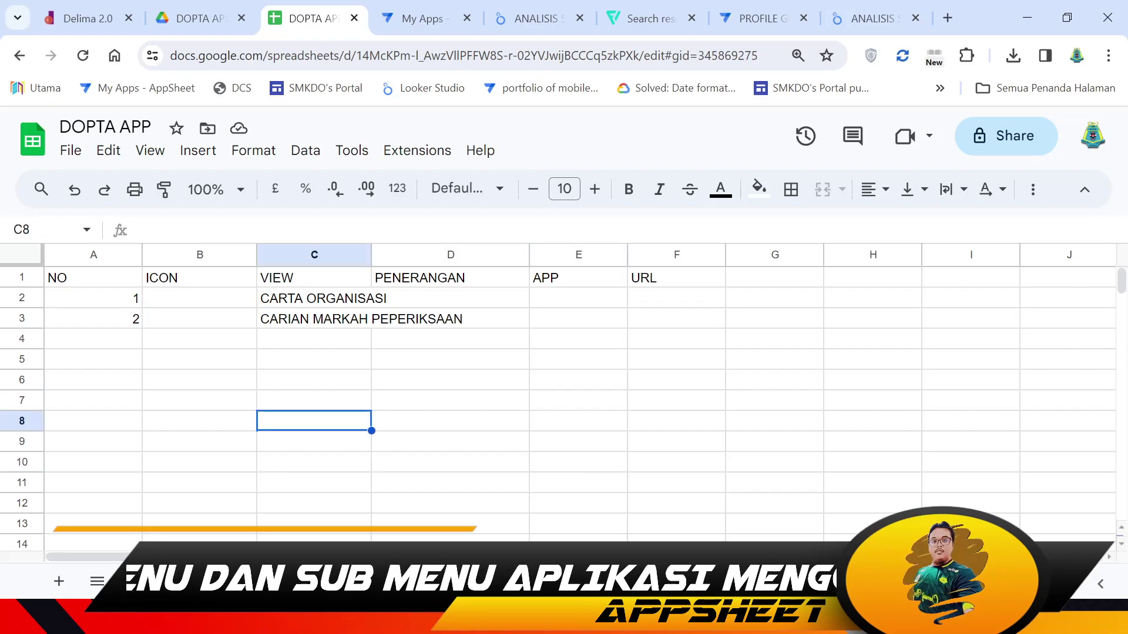
pyautogui.hotkey('ctrl', 'shift', 'pageup')
pyautogui.hotkey('ctrl', 'shift', 'pagedown')
pyautogui.hotkey('ctrl', 'shift', 'pagedown')
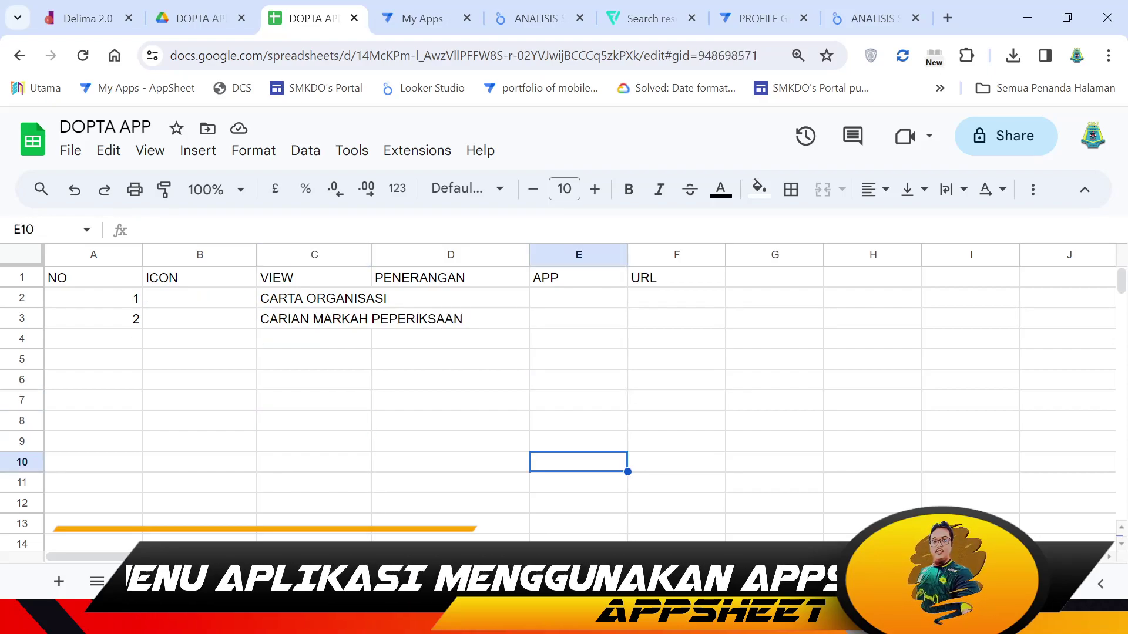
pyautogui.hotkey('ctrl', 'shift', 'pagedown')
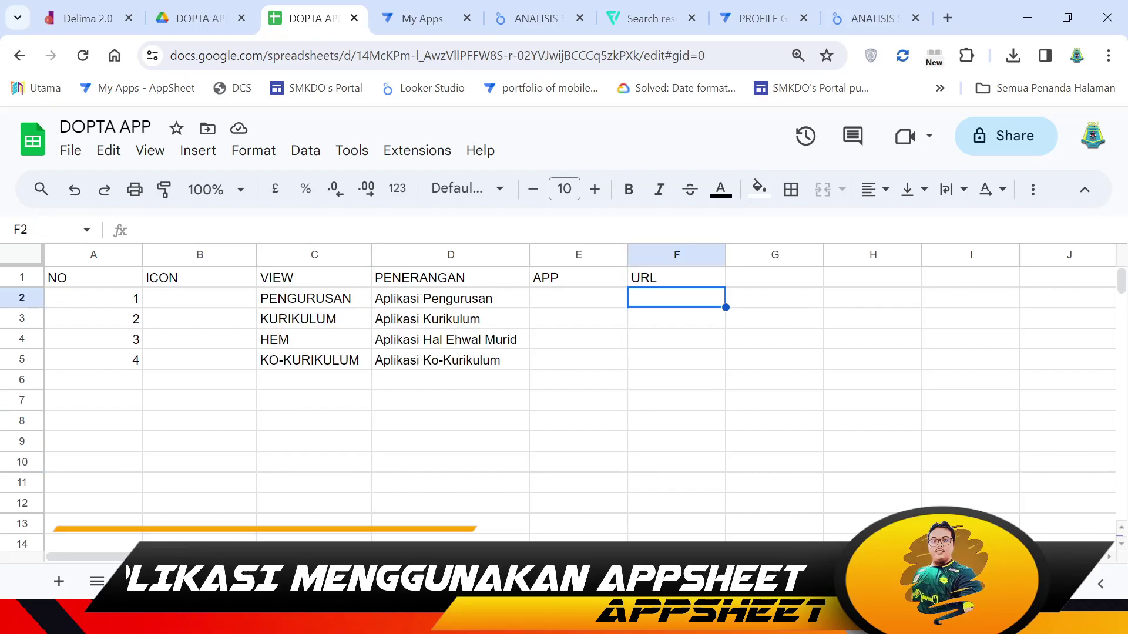
# - Duplicate the HEM submenu sheet and rename the copy KOKURIKULUM
pyautogui.hotkey('ctrl', 'shift', 'pageup')
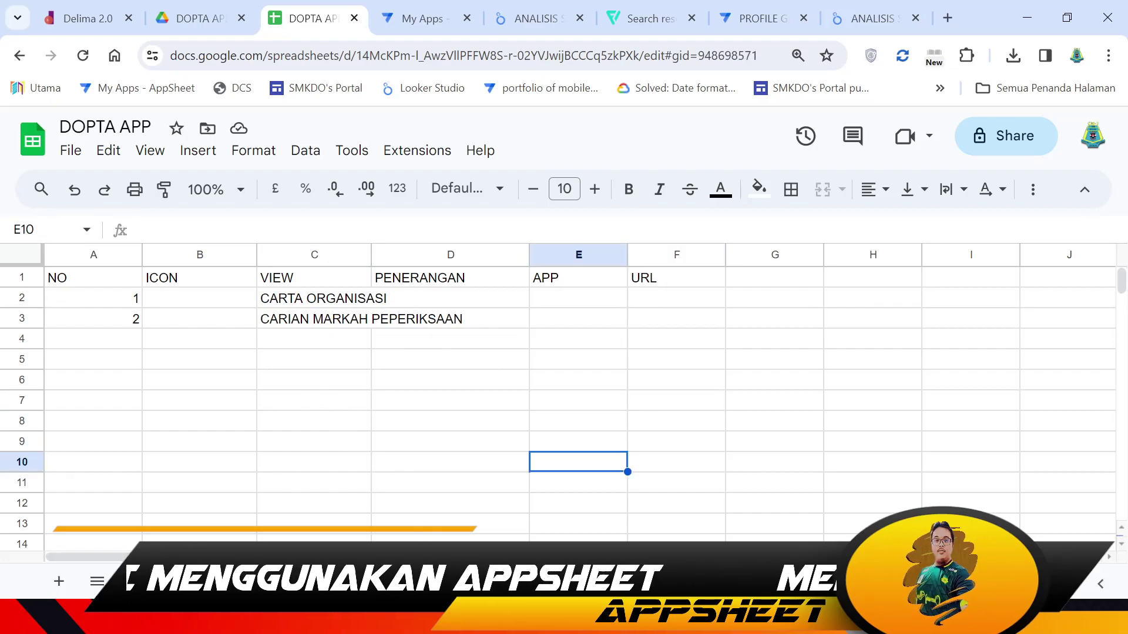
pyautogui.rightClick(499, 581)
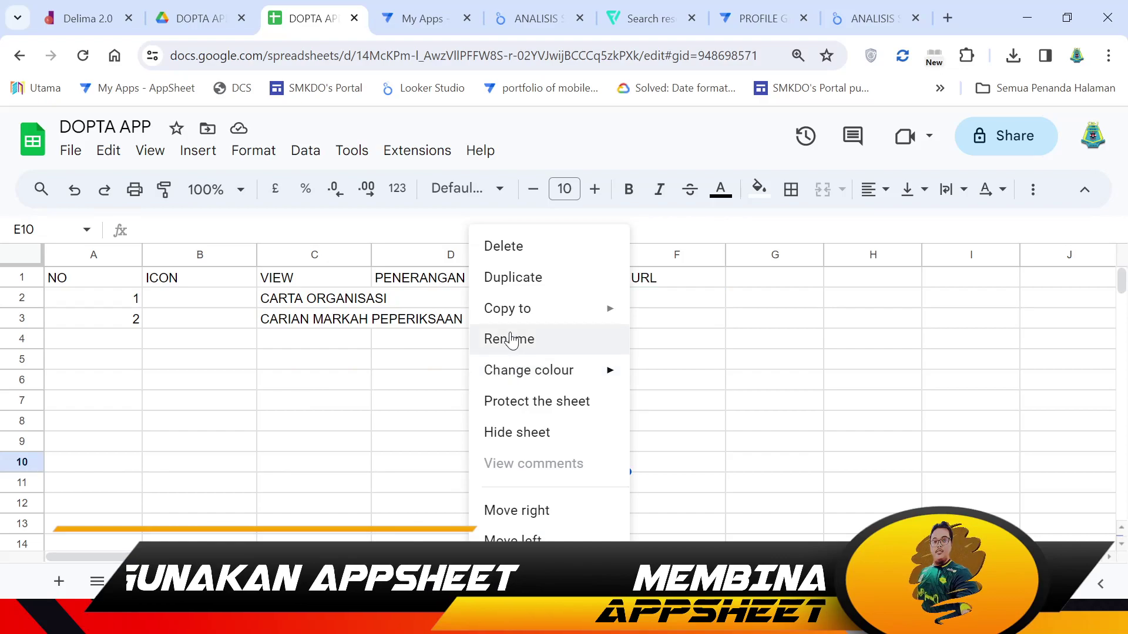
pyautogui.click(522, 278)
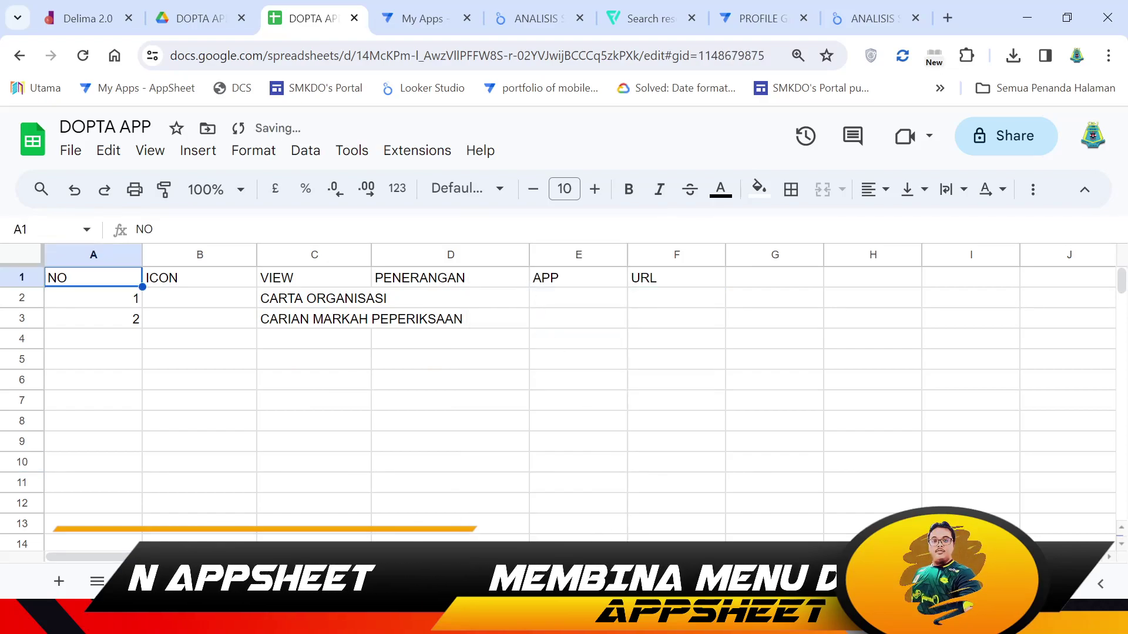
pyautogui.rightClick(564, 582)
pyautogui.click(588, 338)
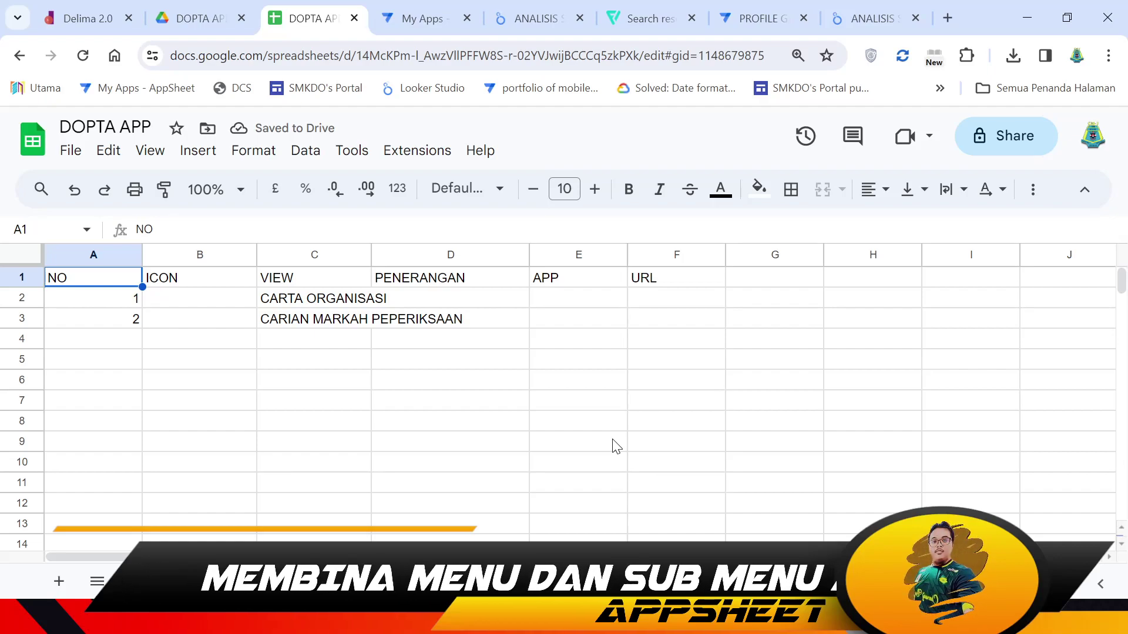
# - Clear the two copied VIEW entries in cells C2:C3 of the duplicated sheet
pyautogui.click(360, 408)
pyautogui.moveTo(335, 306); pyautogui.dragTo(334, 324)
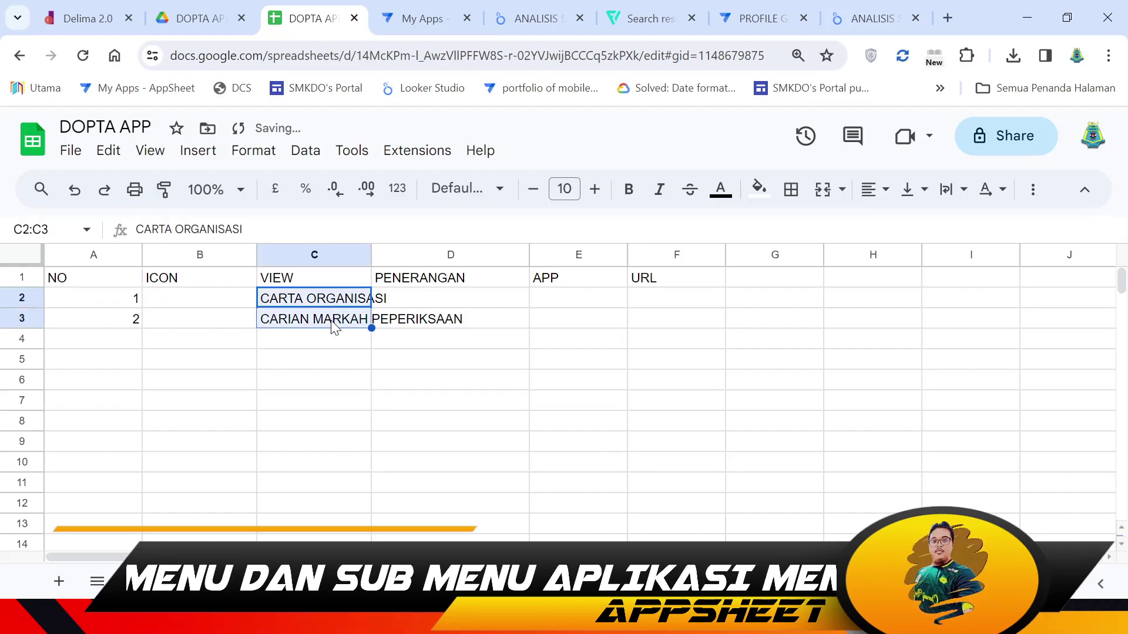
pyautogui.press('Delete')
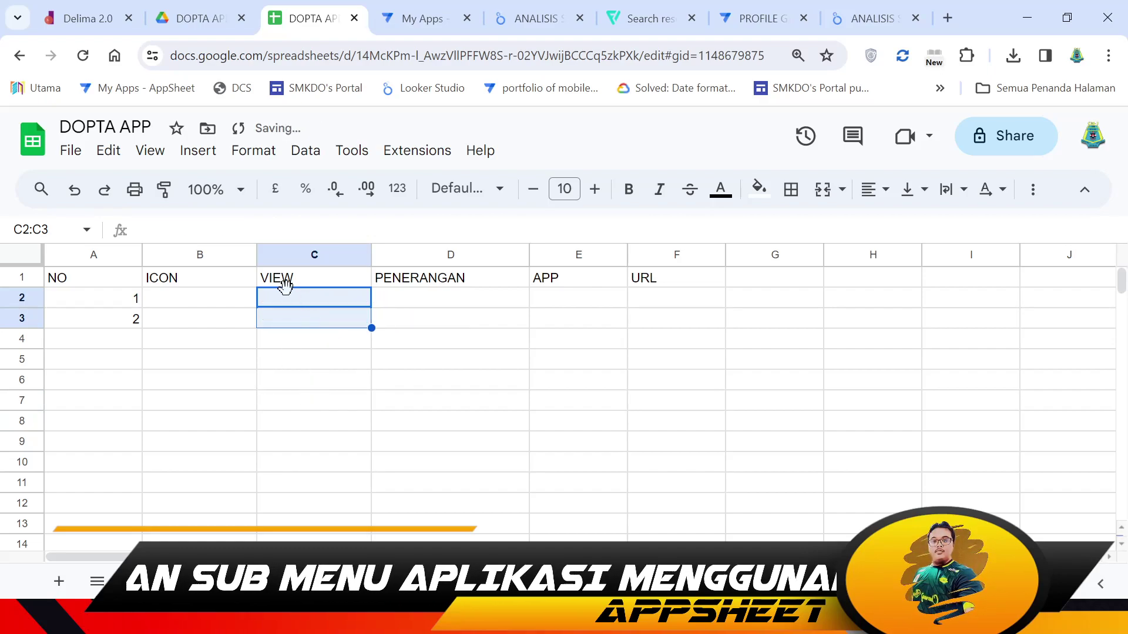
# - Enter CARTA ORGANISASI in C2 and PENCAPAIAN SEKOLAH in C3 under the VIEW heading
pyautogui.click(292, 300)
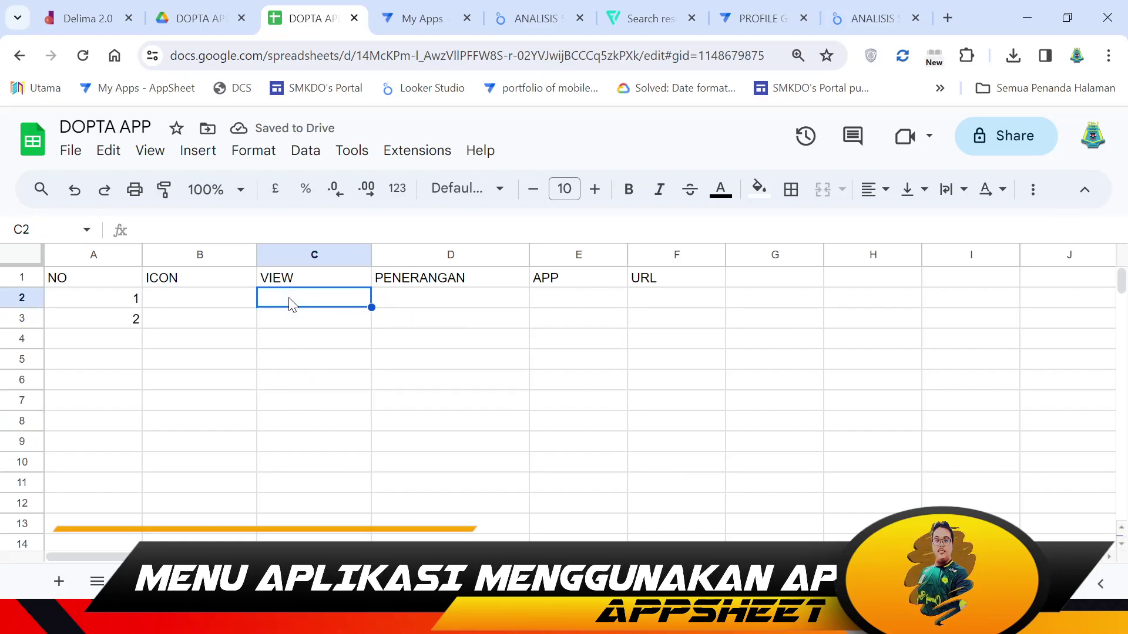
pyautogui.write('CATR')
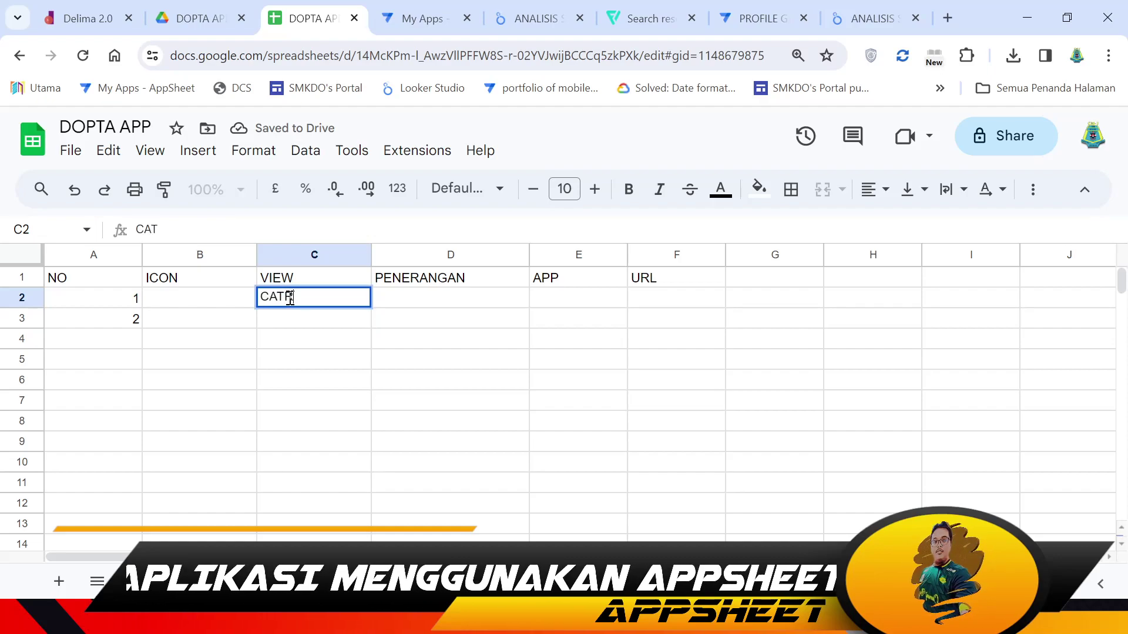
pyautogui.write('A ORGANISASI')
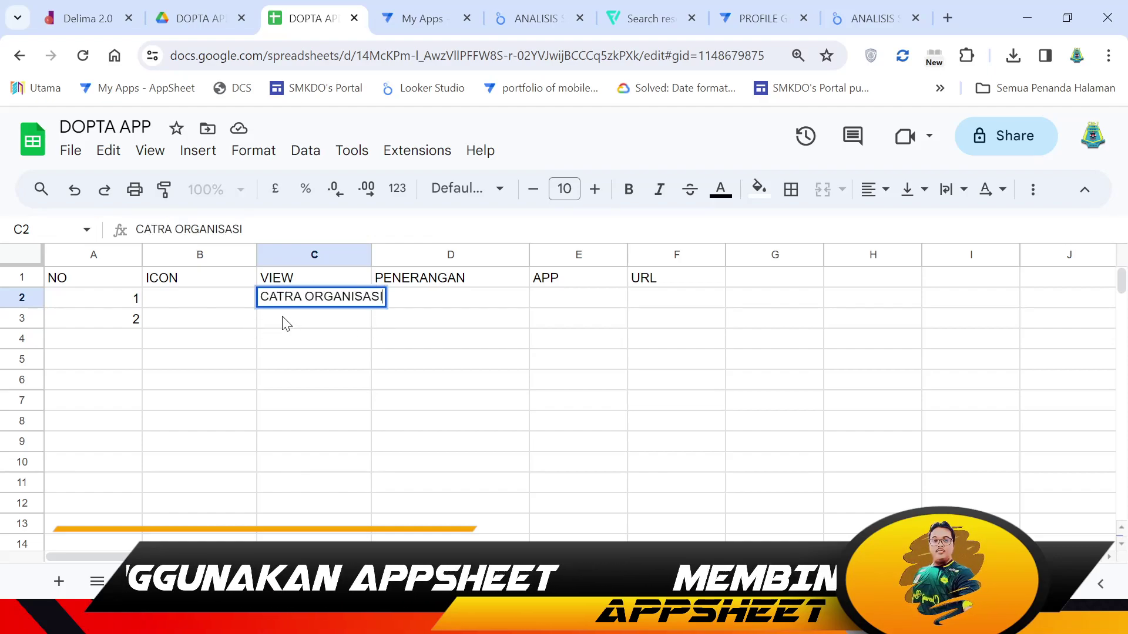
pyautogui.moveTo(173, 229); pyautogui.dragTo(150, 229)
pyautogui.write('RTA')
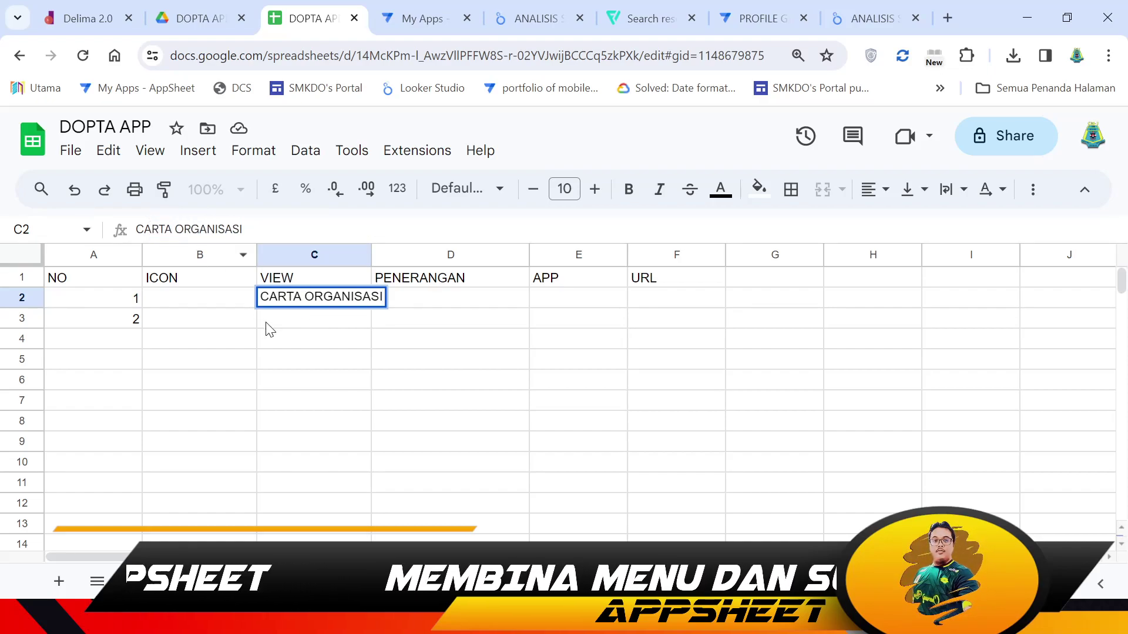
pyautogui.click(295, 320)
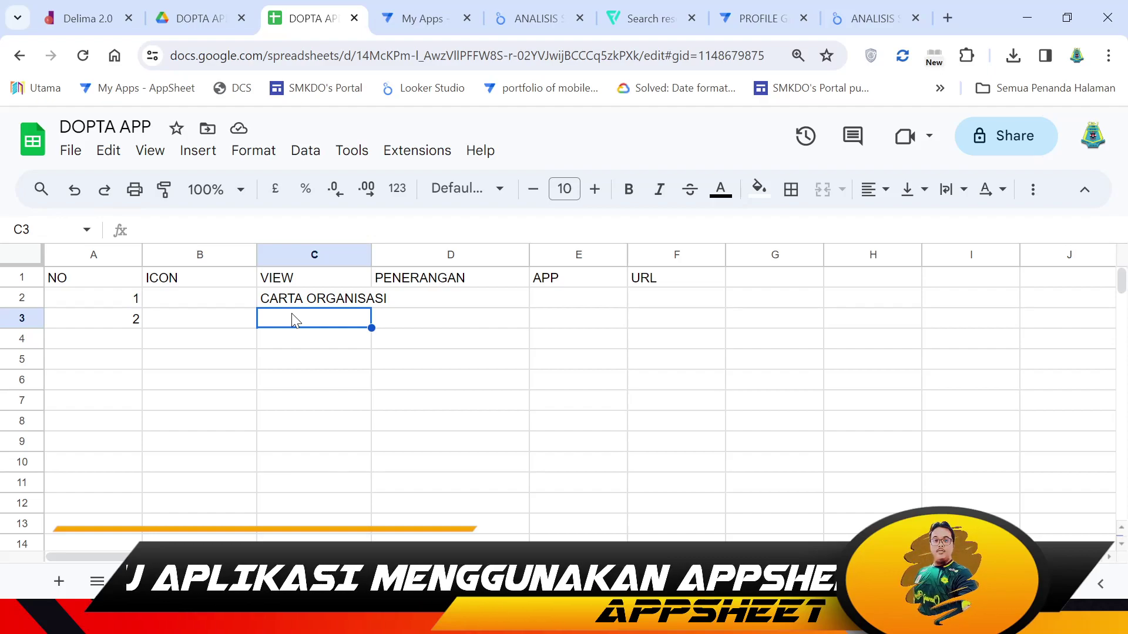
pyautogui.write('PENCAPAIA')
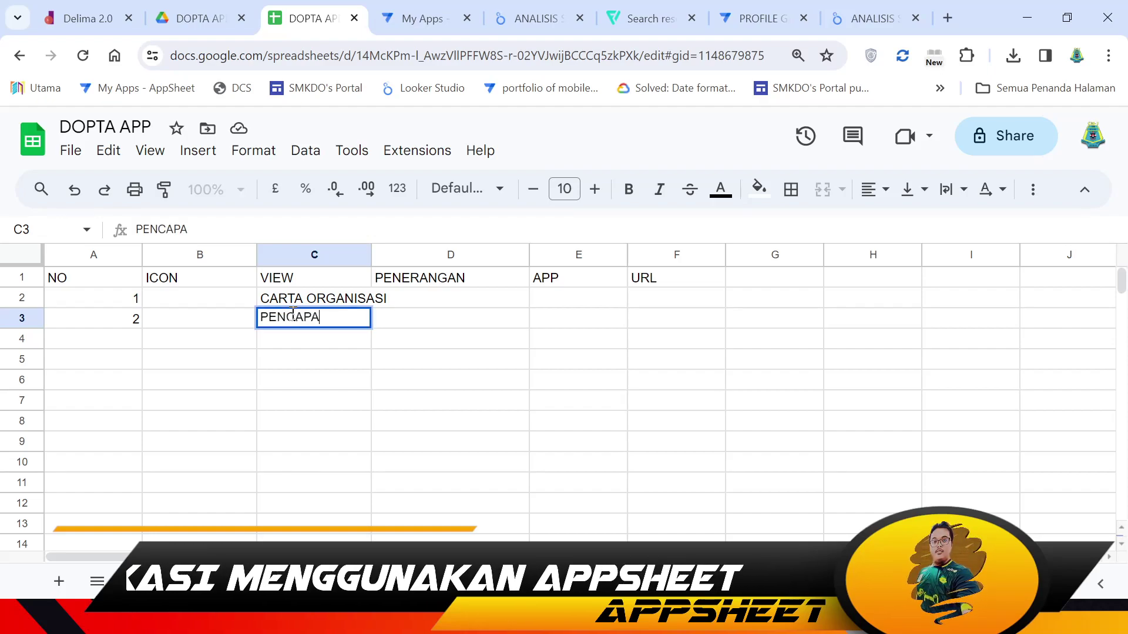
pyautogui.write('N SEKOLAH')
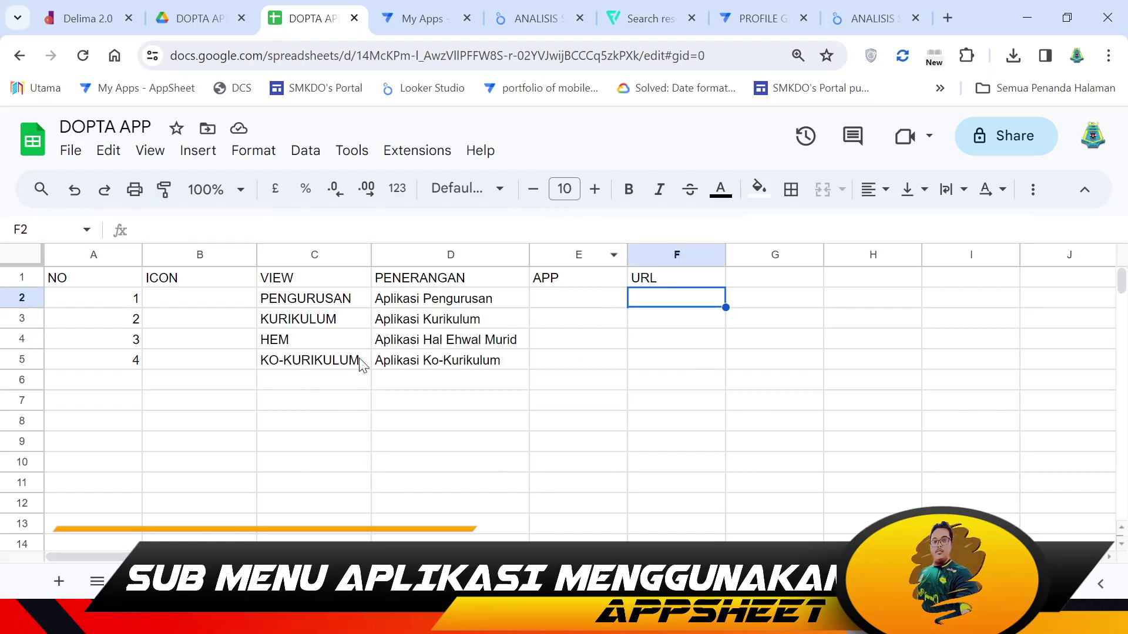
# - Create an AppSheet app from the DOPTA APP spreadsheet with its main menu sheet active, and dismiss the app-ready dialog
pyautogui.click(418, 152)
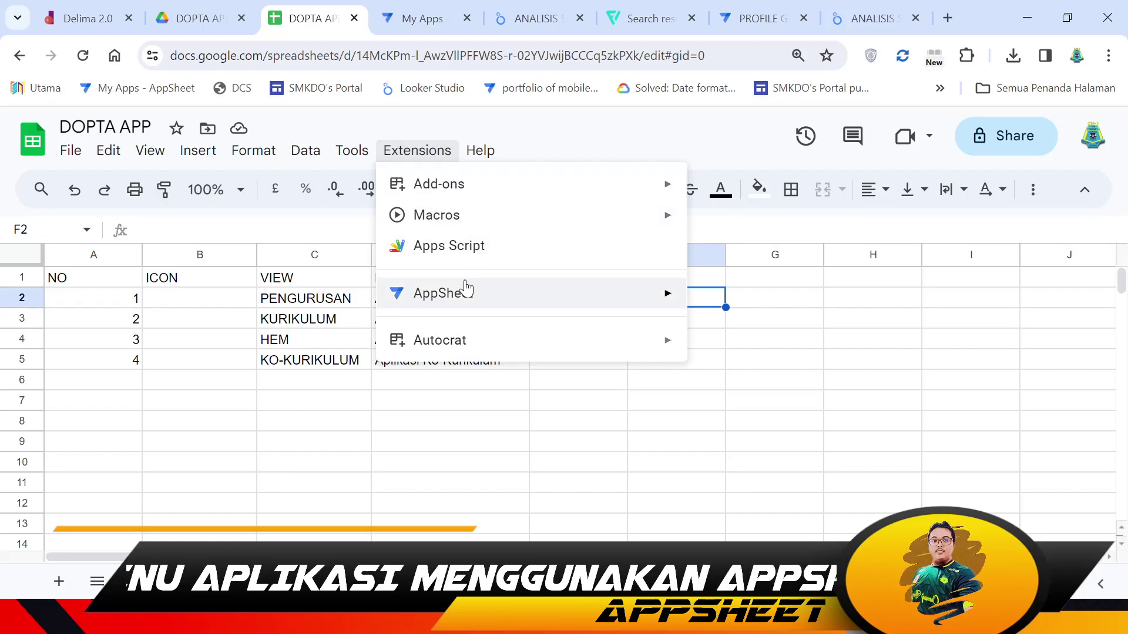
pyautogui.moveTo(464, 292)
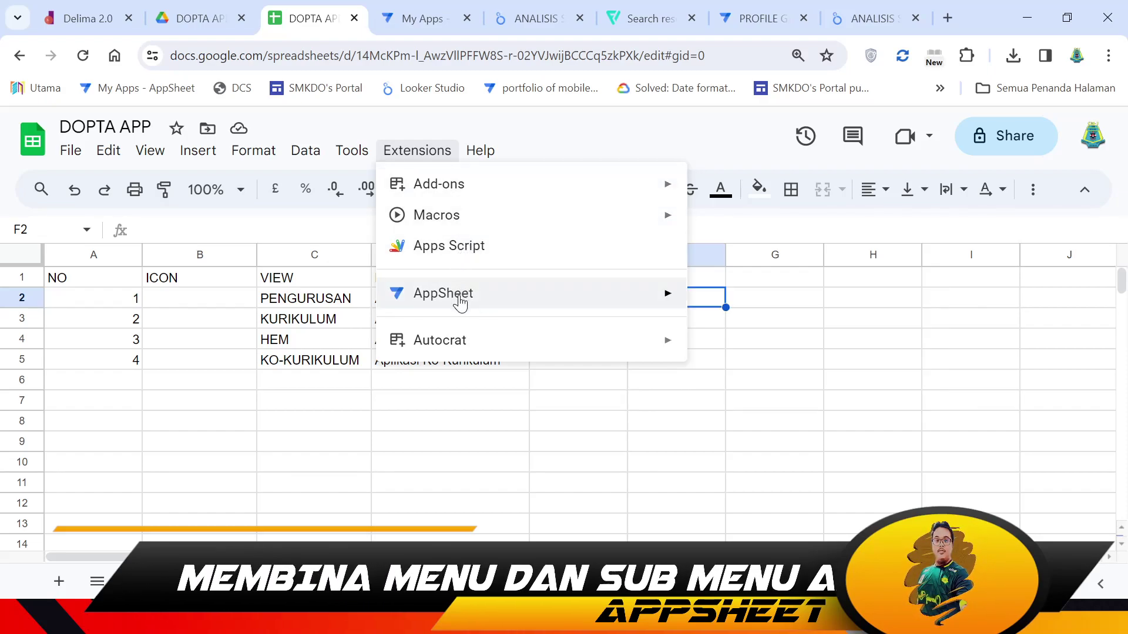
pyautogui.moveTo(556, 304)
pyautogui.click(751, 306)
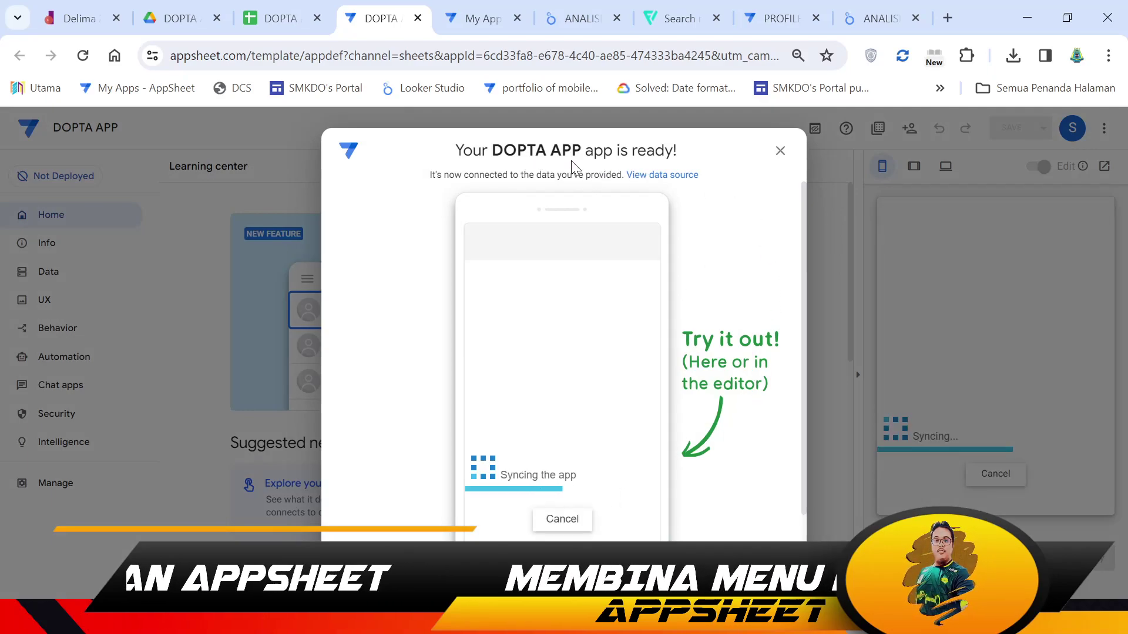
pyautogui.click(781, 151)
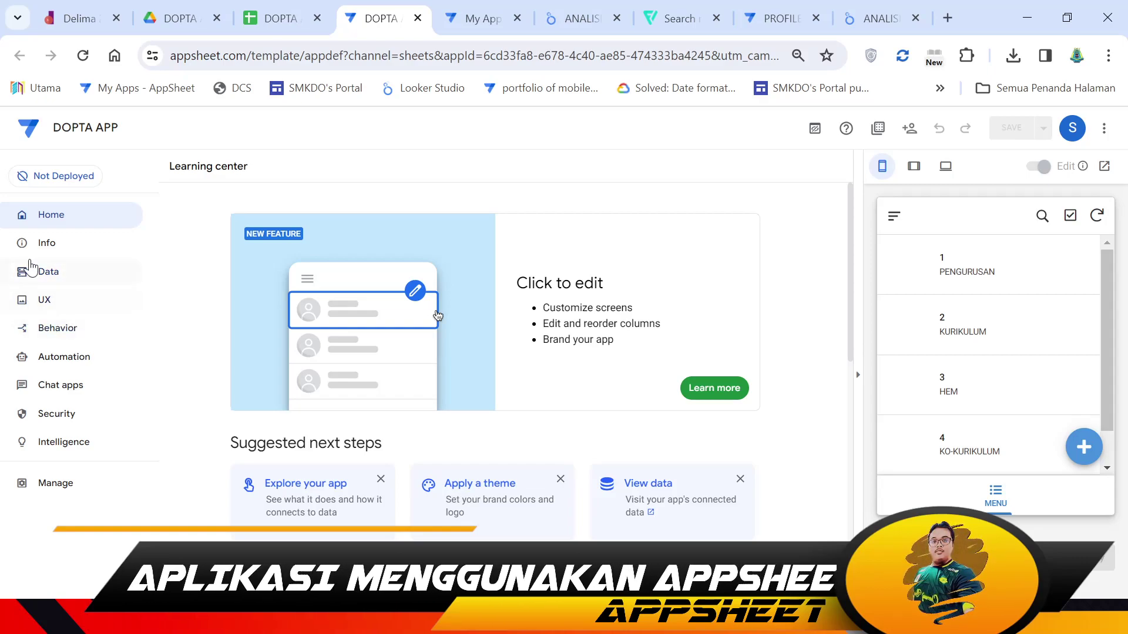
# - Add the PENGURUSAN, KURIKULUM, HEM and KOKURIKULUM sheets as tables in the app's data
pyautogui.click(59, 277)
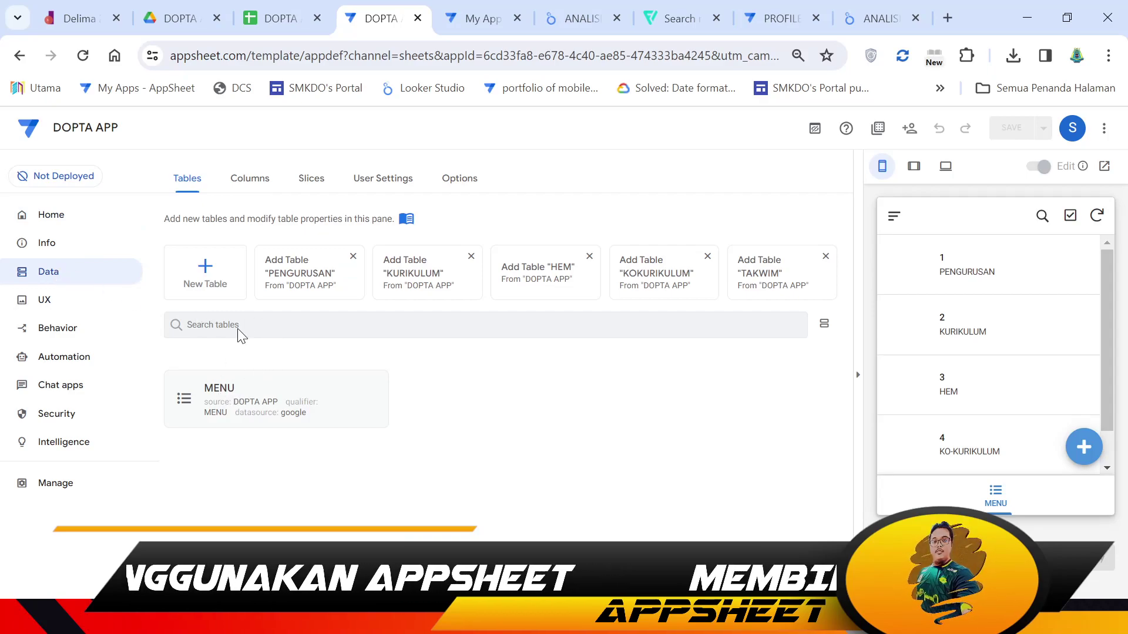
pyautogui.click(274, 17)
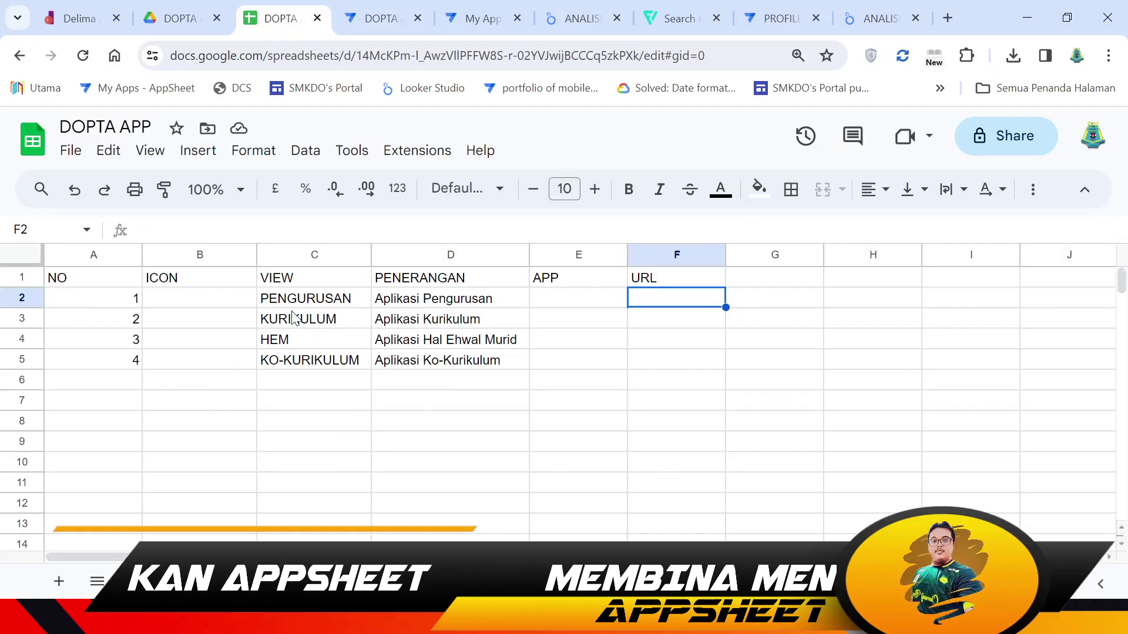
pyautogui.click(378, 18)
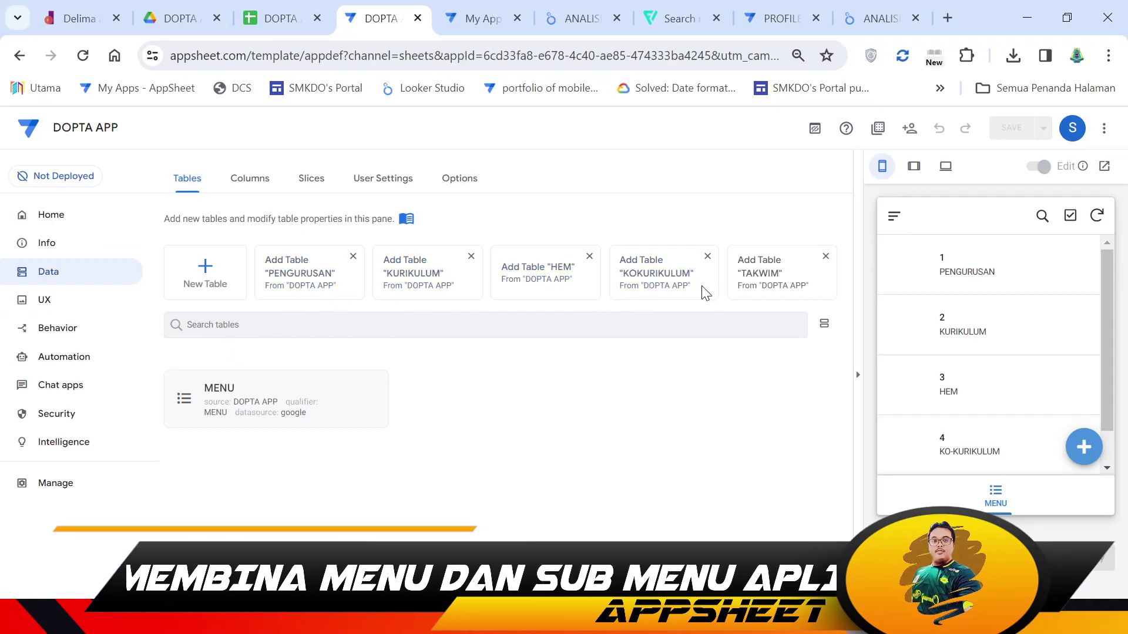
pyautogui.click(310, 270)
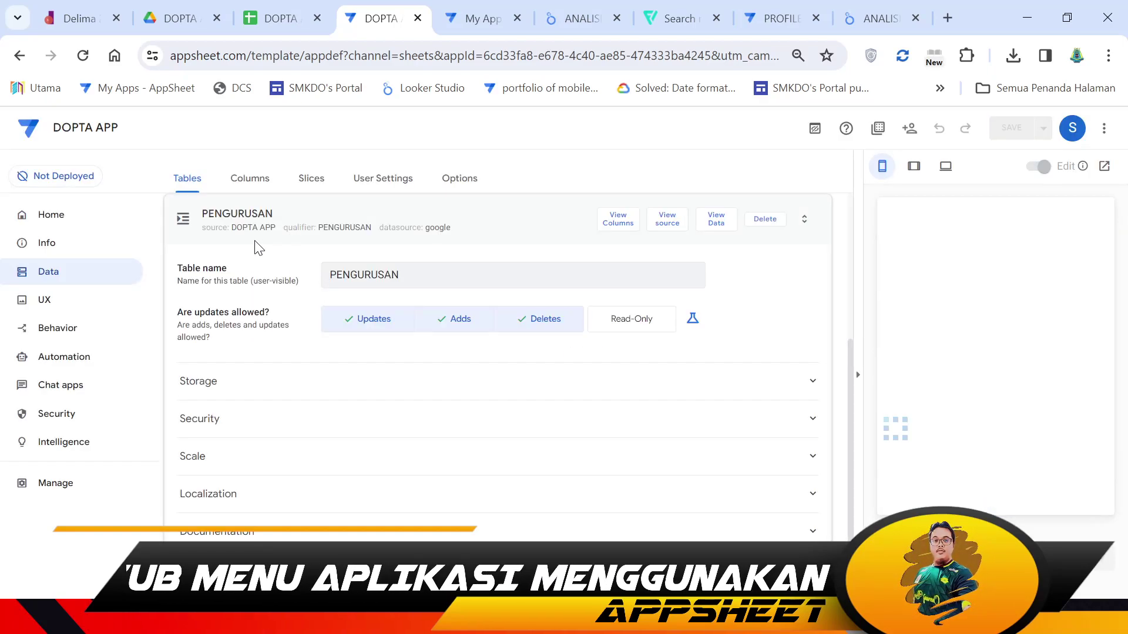
pyautogui.click(312, 273)
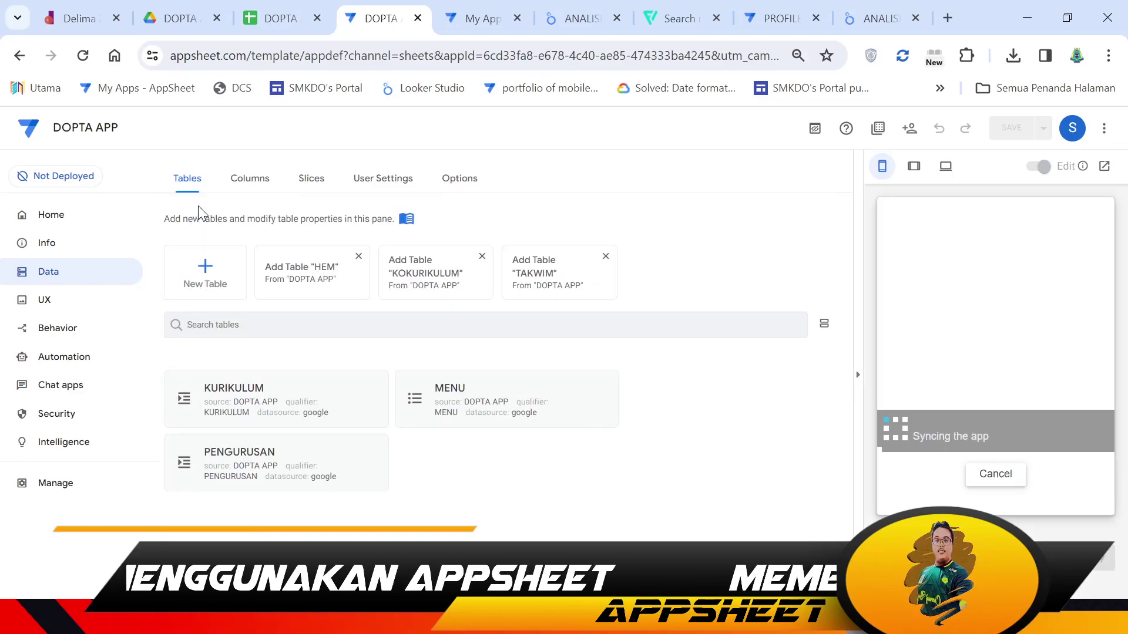
pyautogui.click(295, 264)
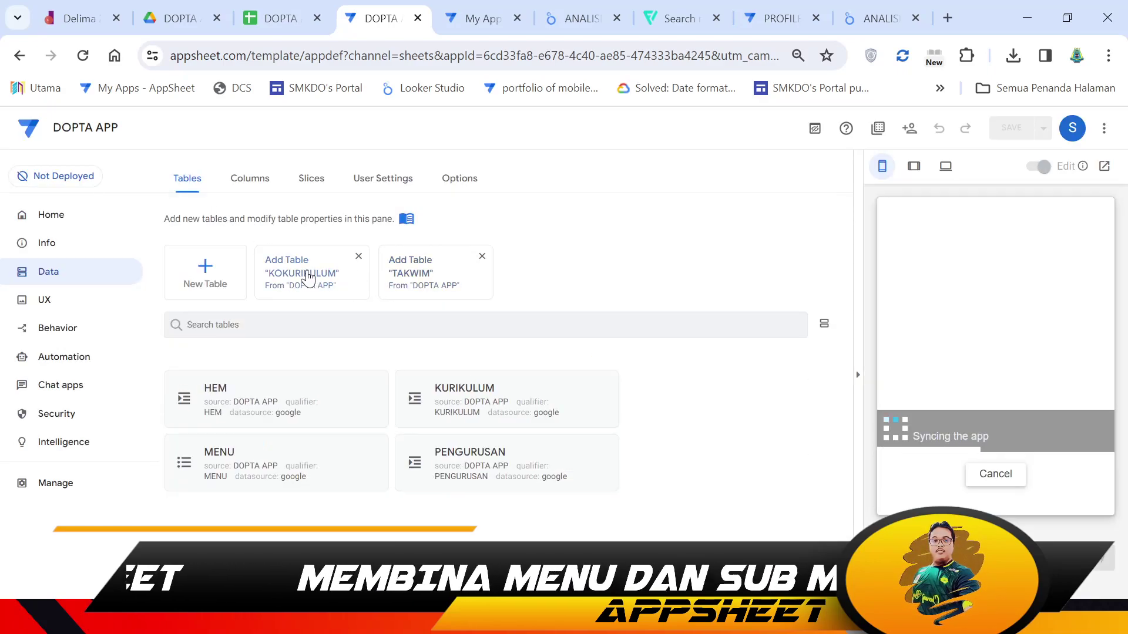
pyautogui.click(303, 271)
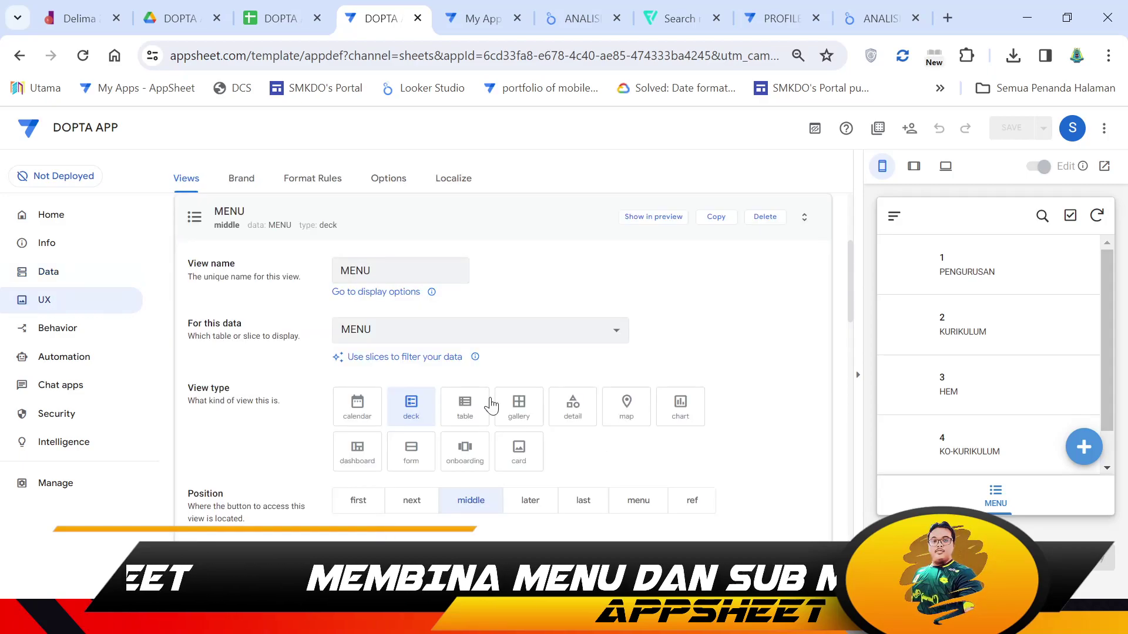
# - Rename the app's MENU view as DOPTA APPS
pyautogui.click(47, 273)
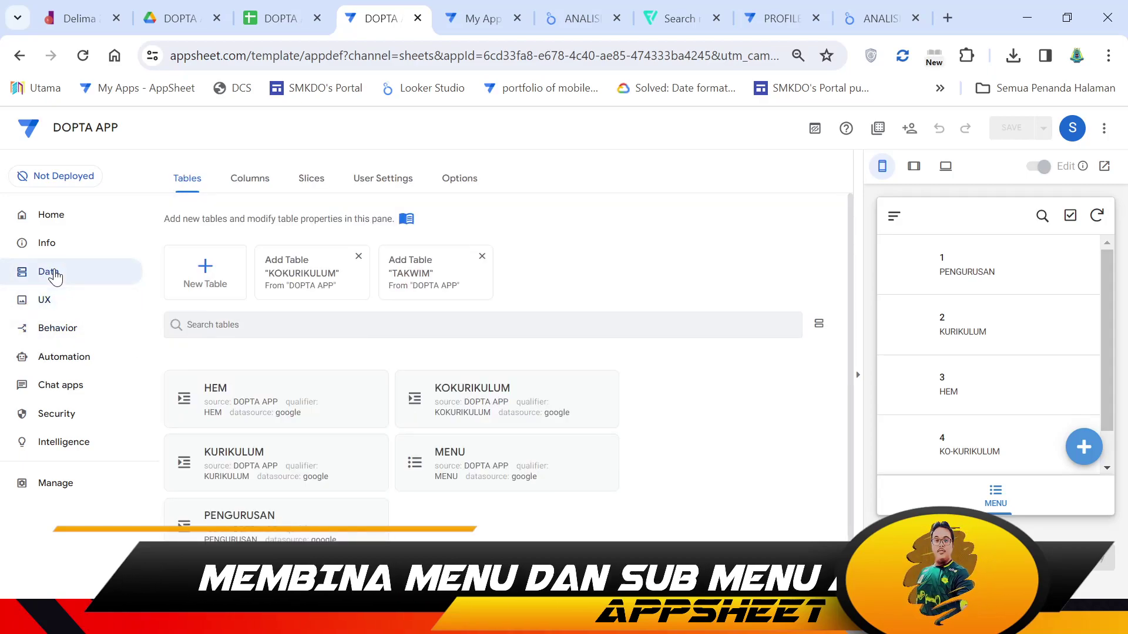
pyautogui.click(51, 307)
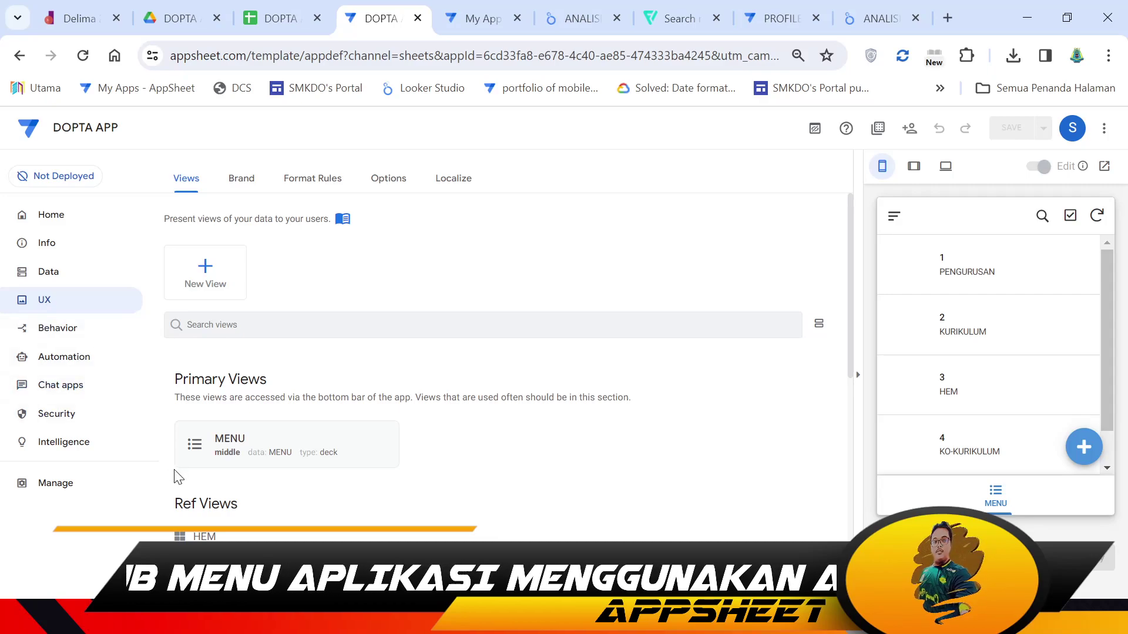
pyautogui.click(211, 451)
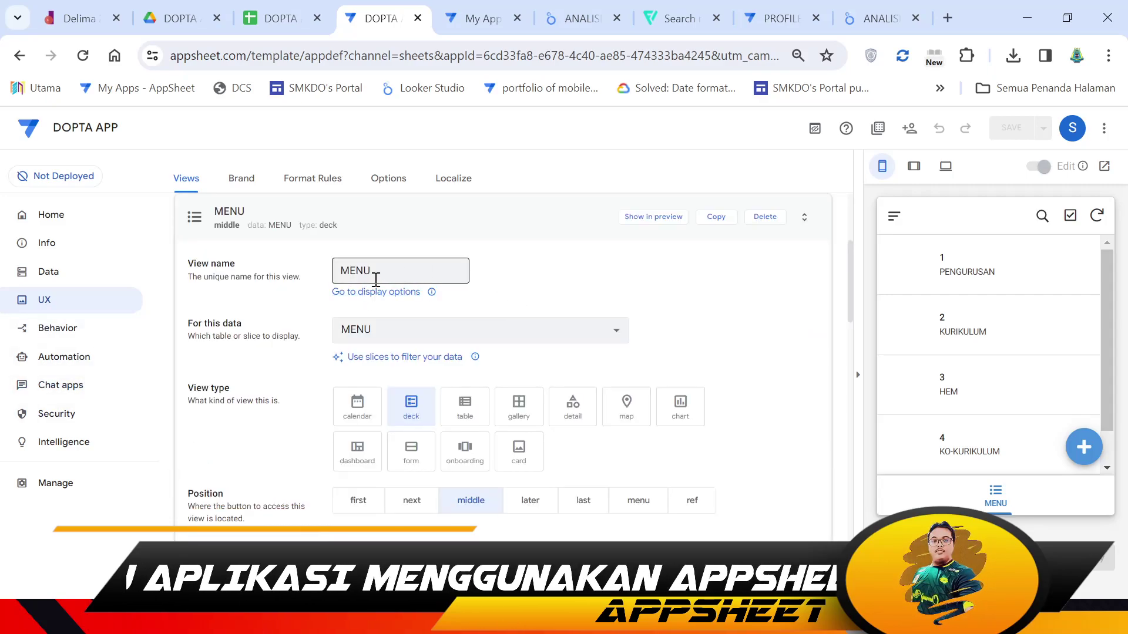
pyautogui.doubleClick(413, 271)
pyautogui.write('DOPTA APPS')
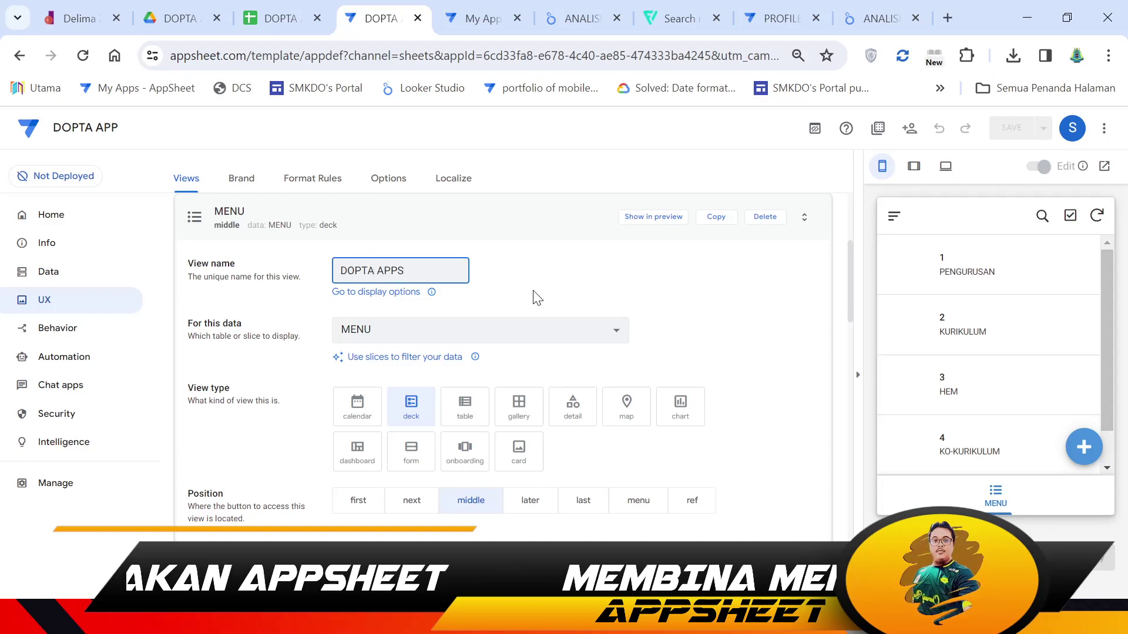
pyautogui.click(538, 298)
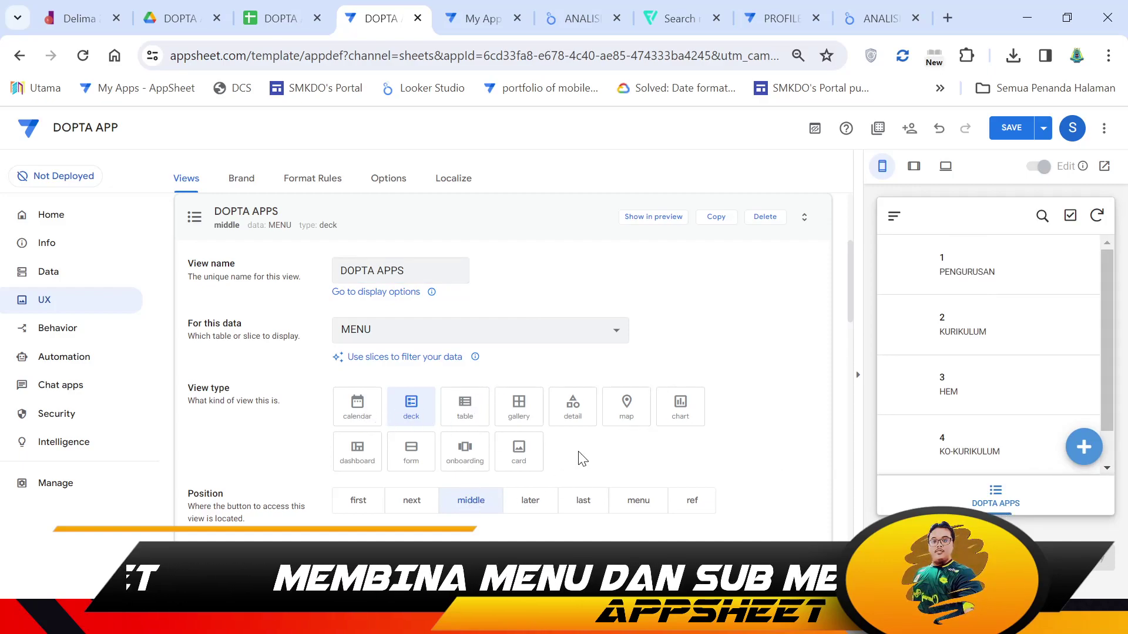
# - Change the DOPTA APPS view to the card type and set its position to first
pyautogui.click(519, 459)
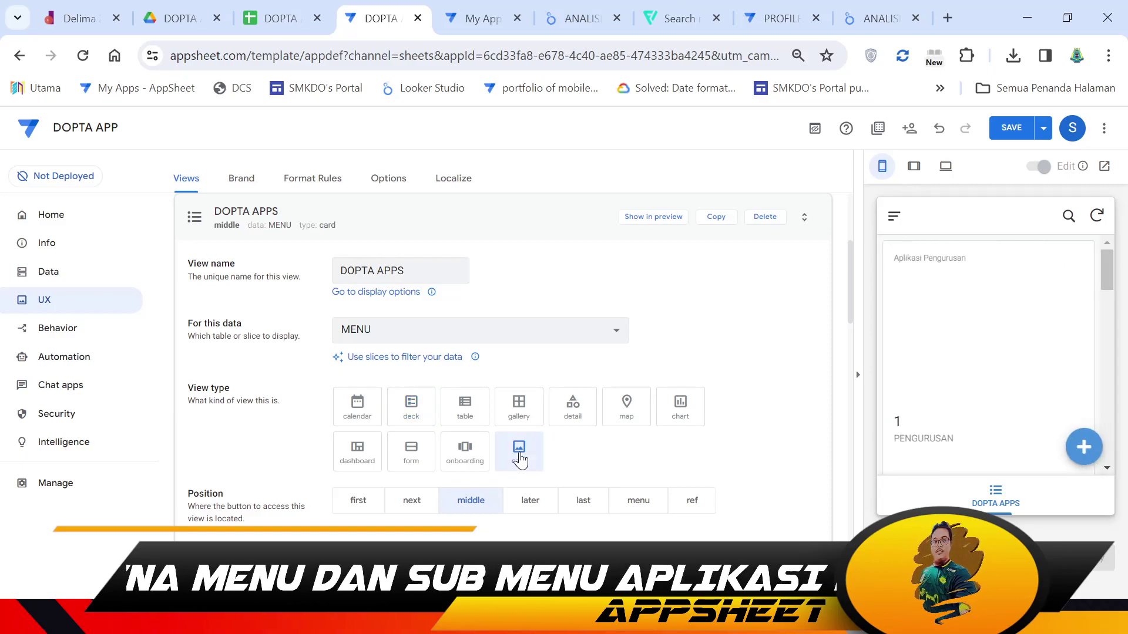
pyautogui.scroll(-2, 536, 448)
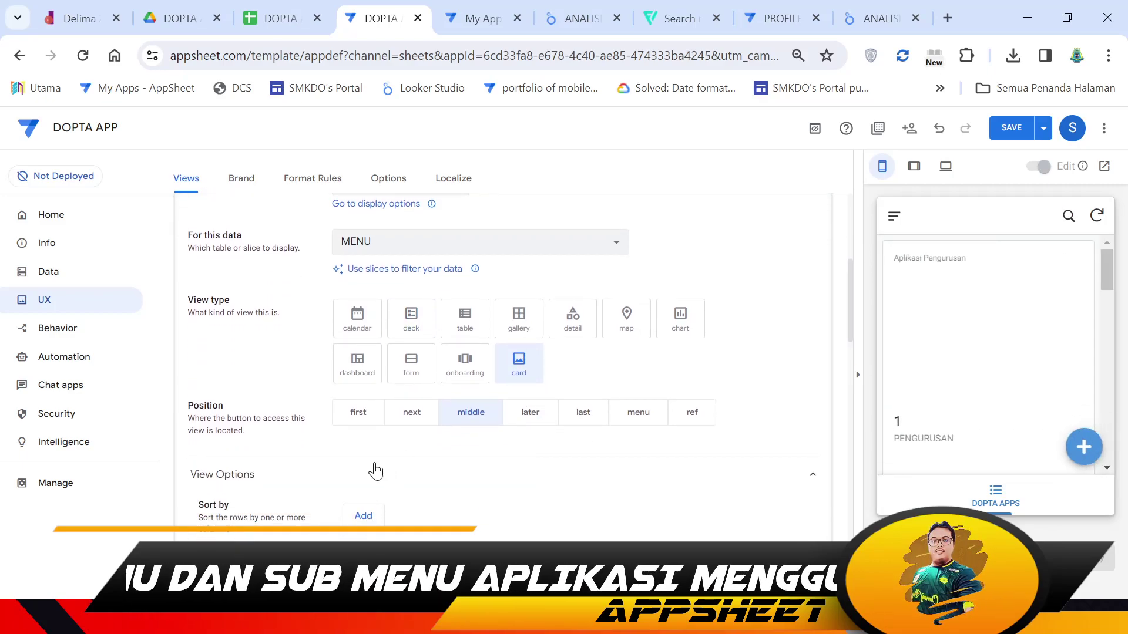
pyautogui.click(359, 414)
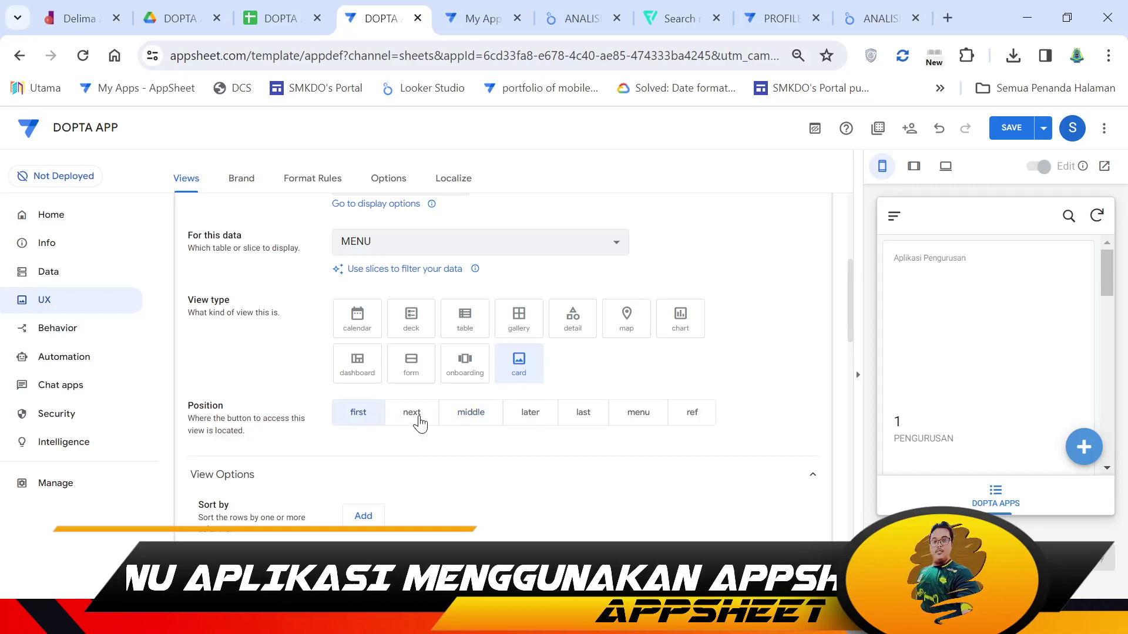
# - Try the next and middle positions for the DOPTA APPS view and return it to first
pyautogui.click(418, 422)
pyautogui.click(358, 420)
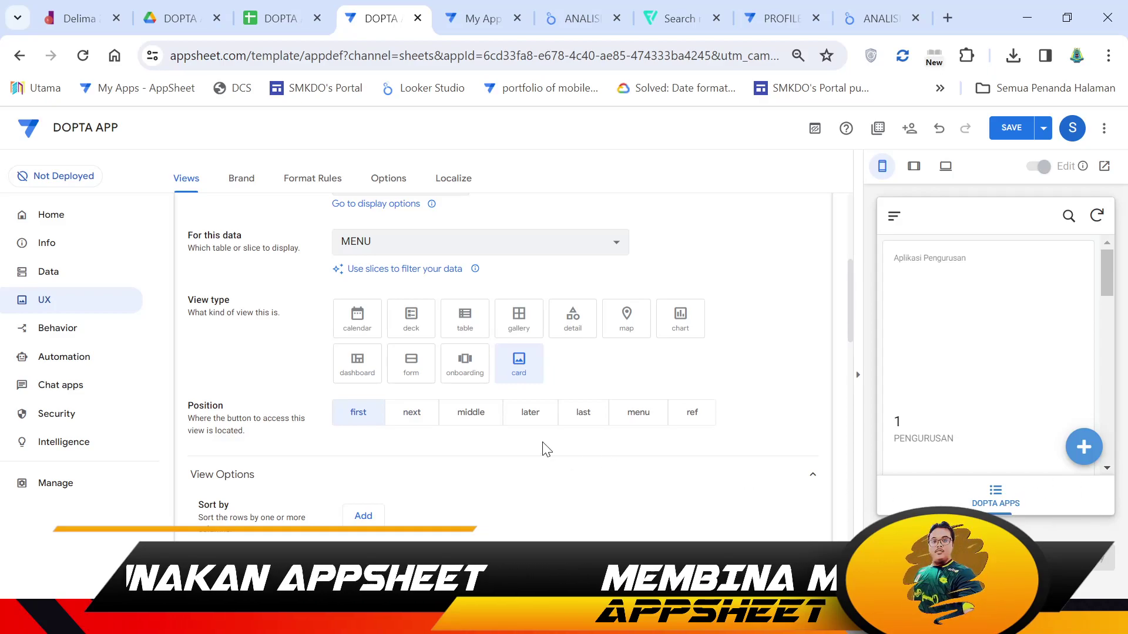
pyautogui.click(414, 420)
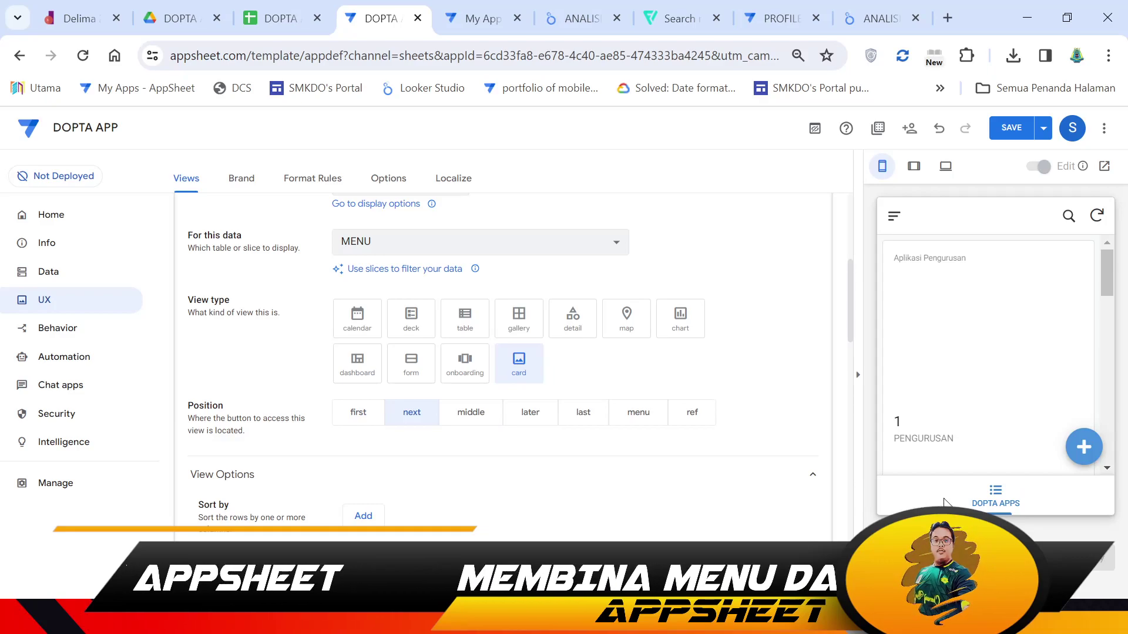
pyautogui.click(477, 421)
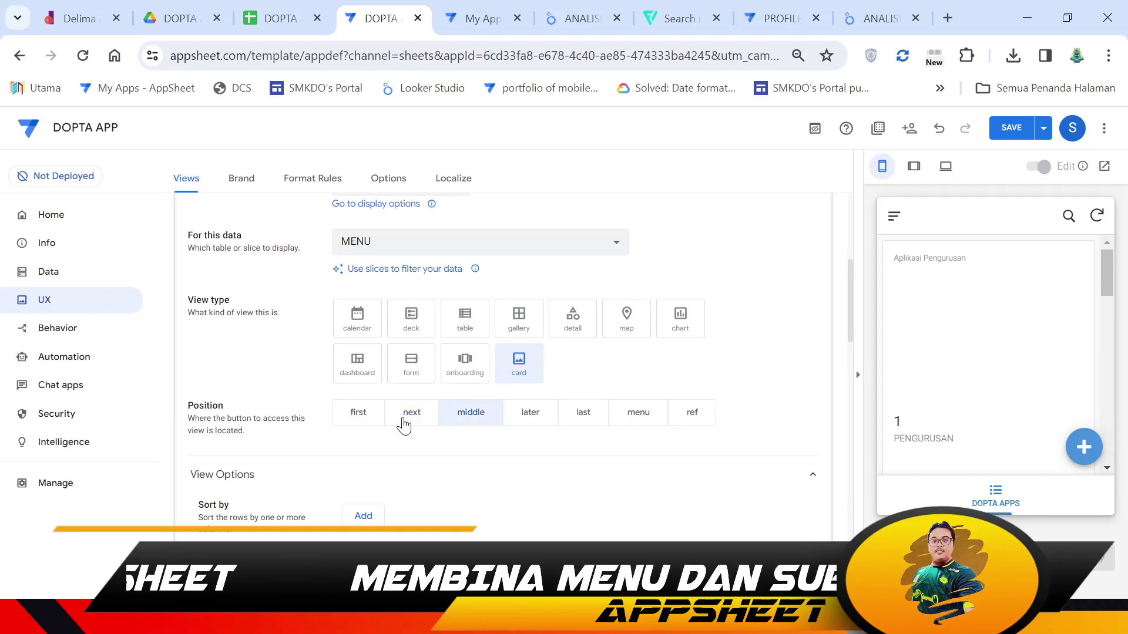
pyautogui.click(356, 419)
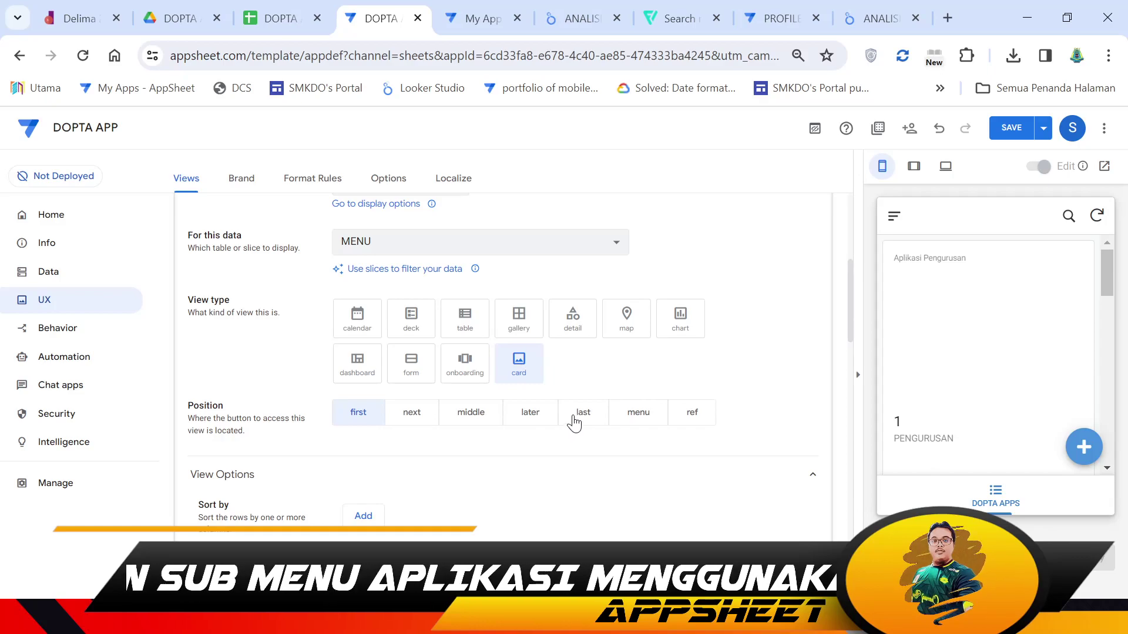
# - Try the menu position for the DOPTA APPS view, check the preview's navigation menu, and return the view to first
pyautogui.click(636, 414)
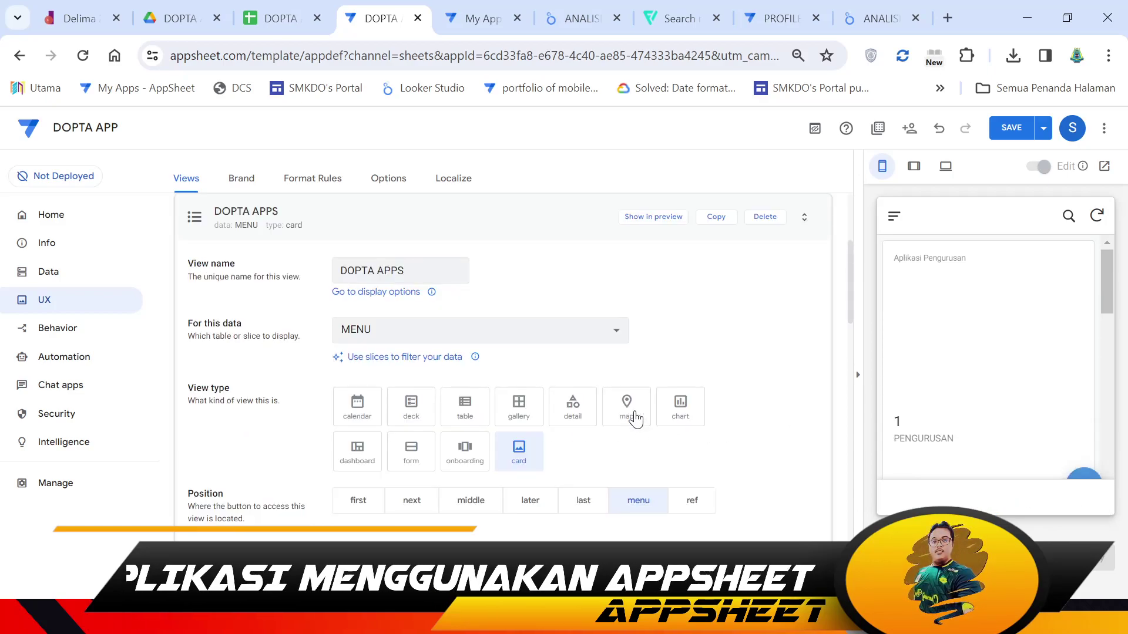
pyautogui.click(894, 217)
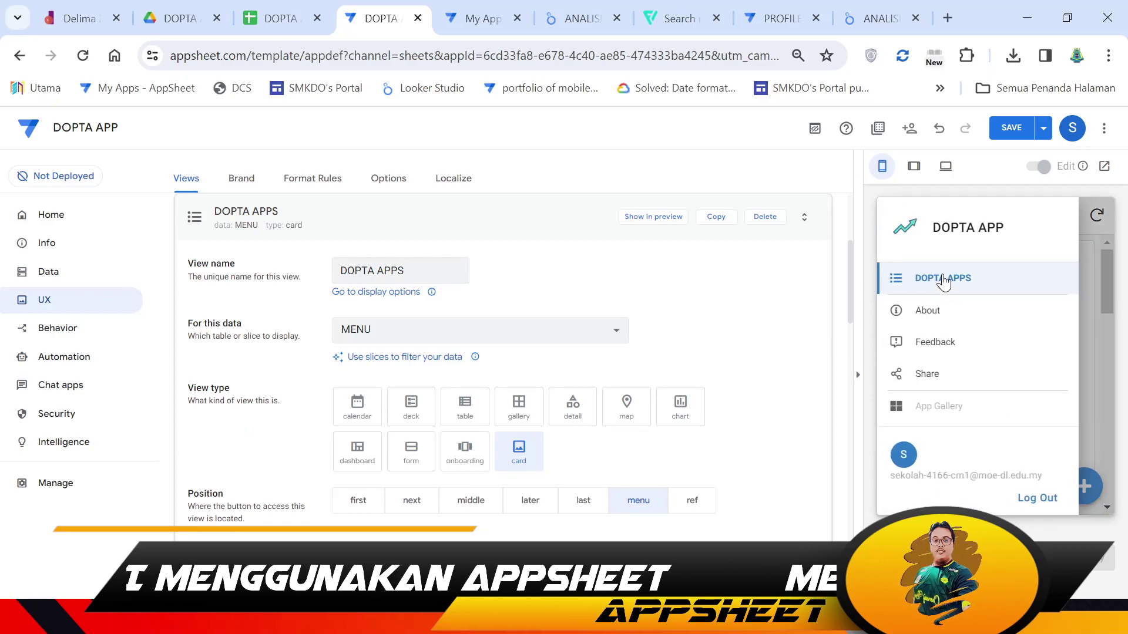
pyautogui.click(1085, 377)
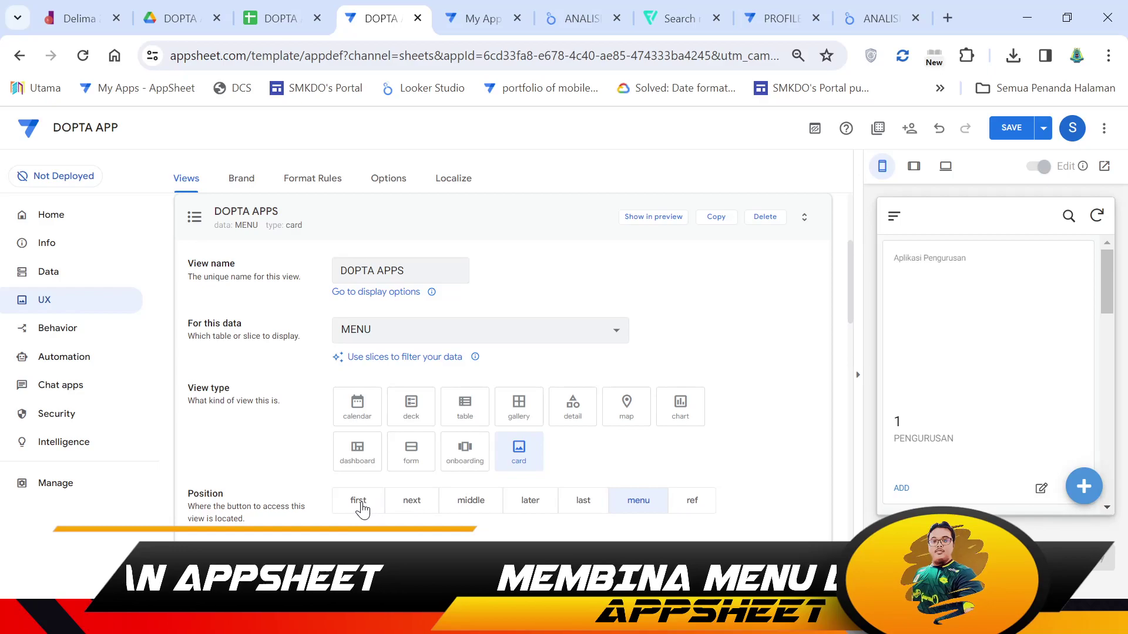
pyautogui.click(470, 501)
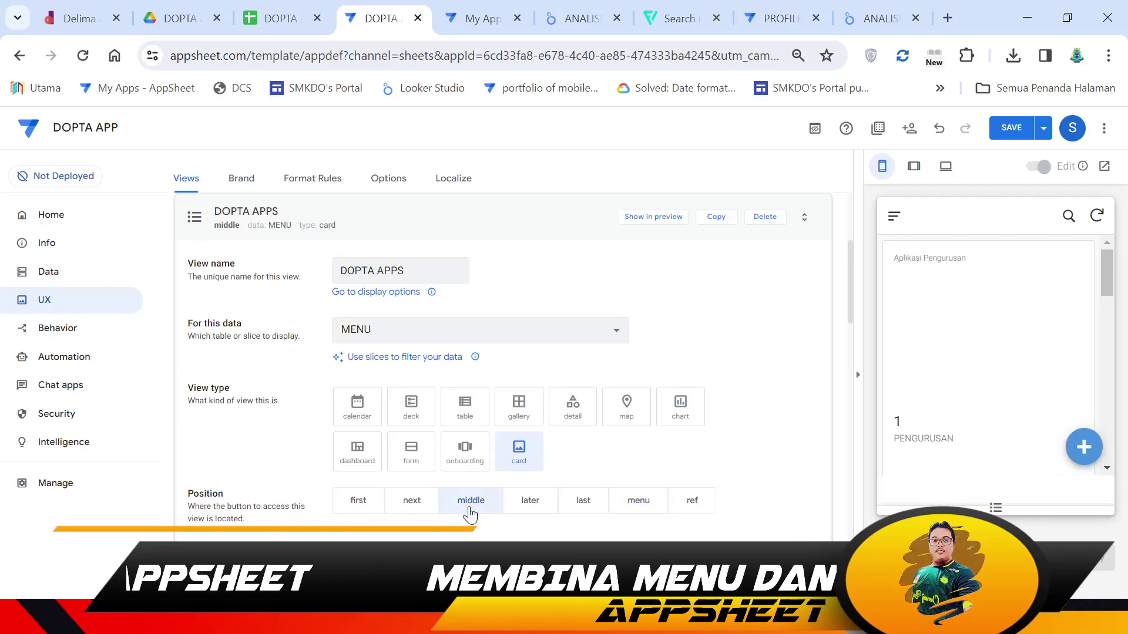
pyautogui.click(353, 504)
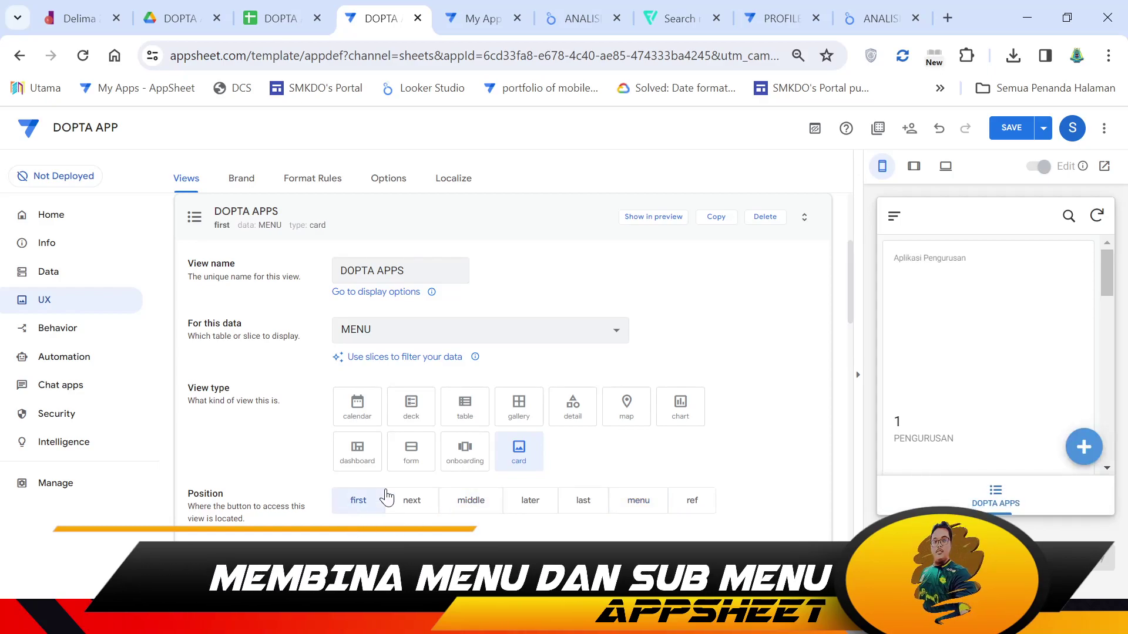
# - Set the card layout of the DOPTA APPS view to list
pyautogui.scroll(-3, 573, 470)
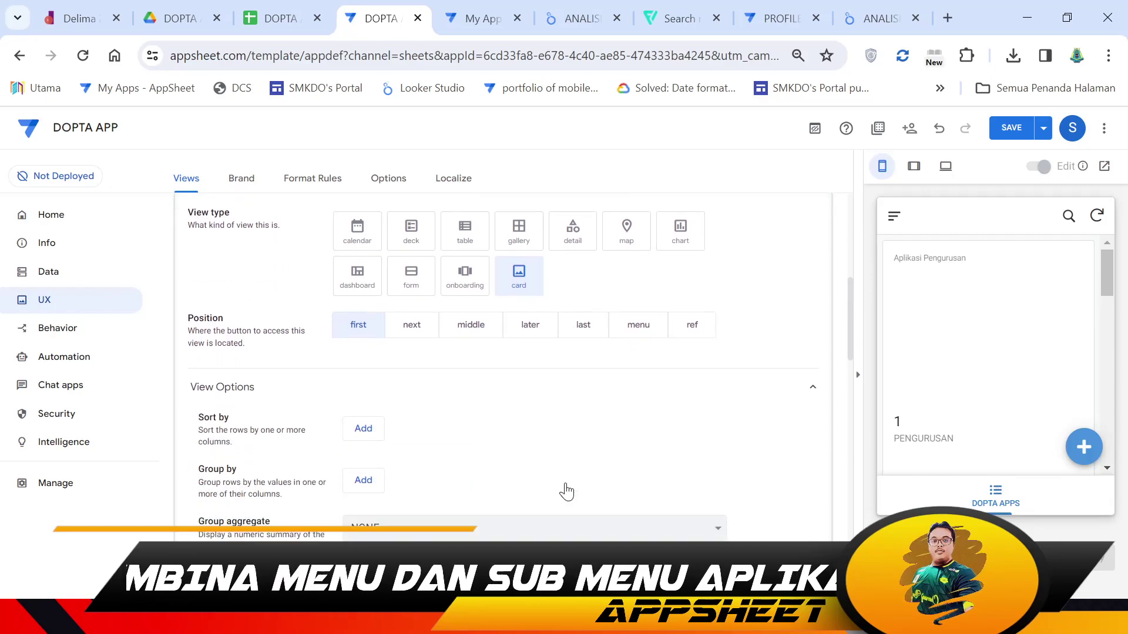
pyautogui.scroll(-3, 298, 423)
pyautogui.scroll(-2, 302, 424)
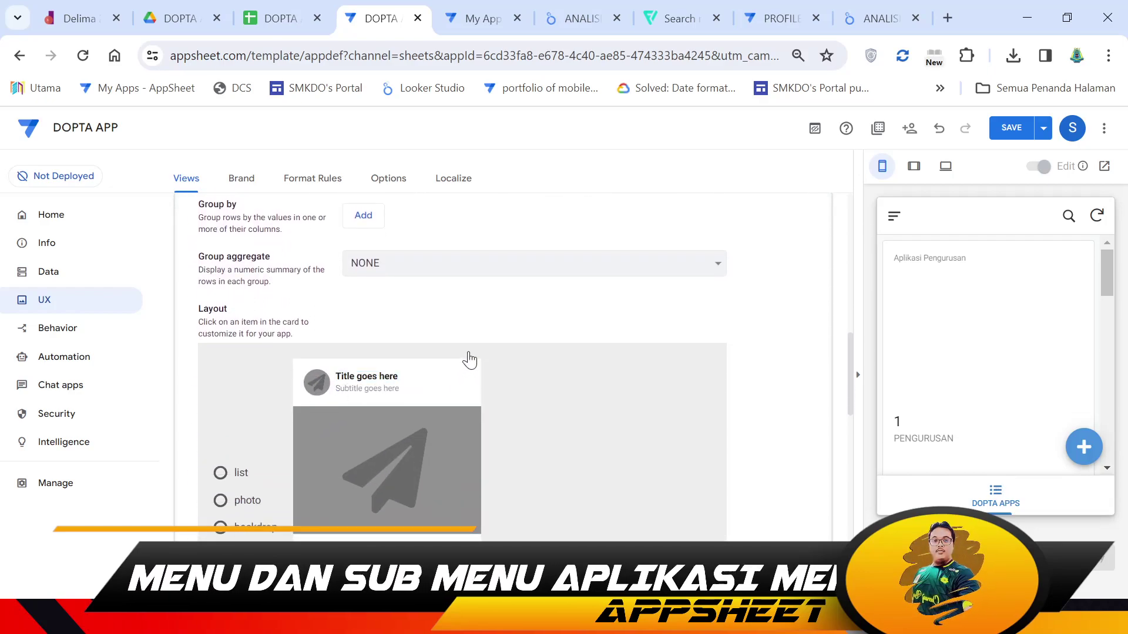
pyautogui.scroll(-2, 252, 437)
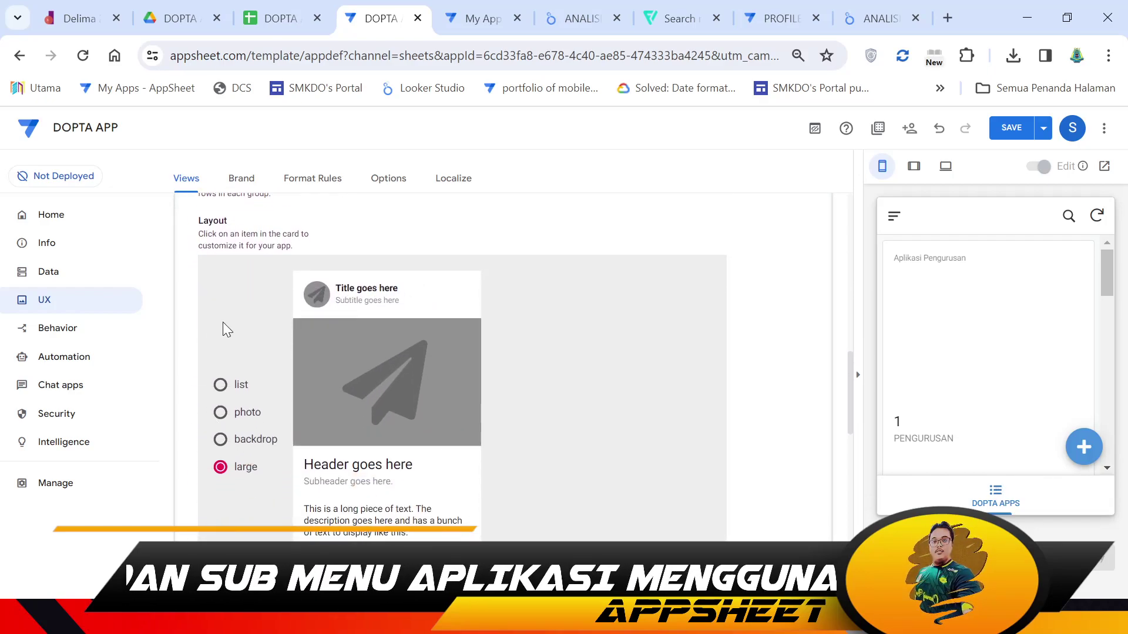
pyautogui.click(241, 384)
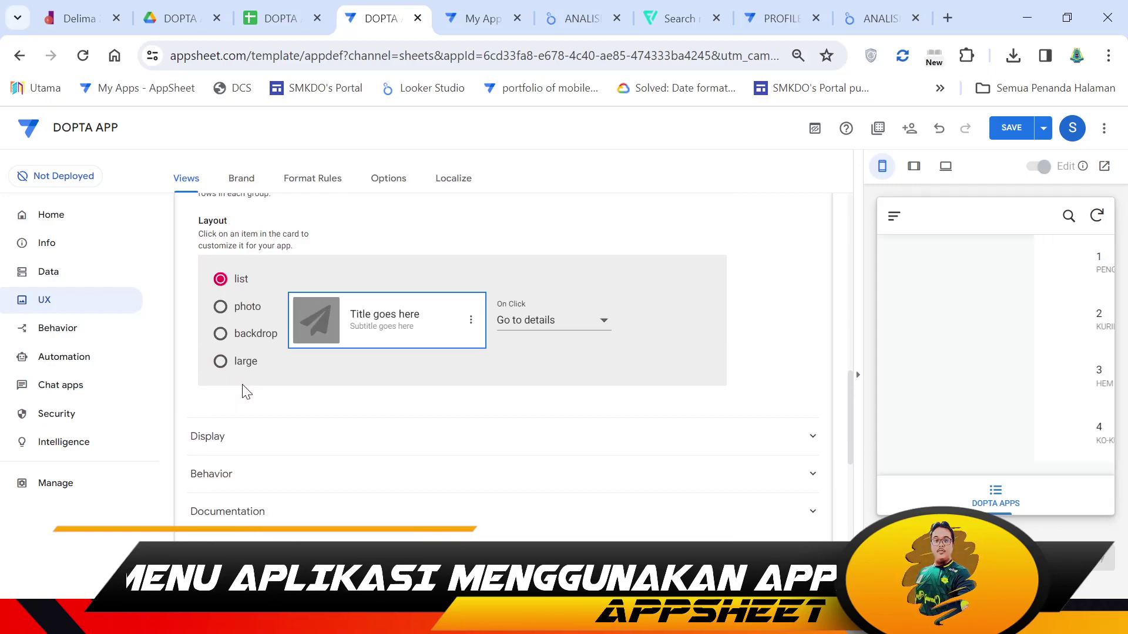
# - Try the photo and backdrop card layouts in the preview and return to the list layout
pyautogui.click(248, 310)
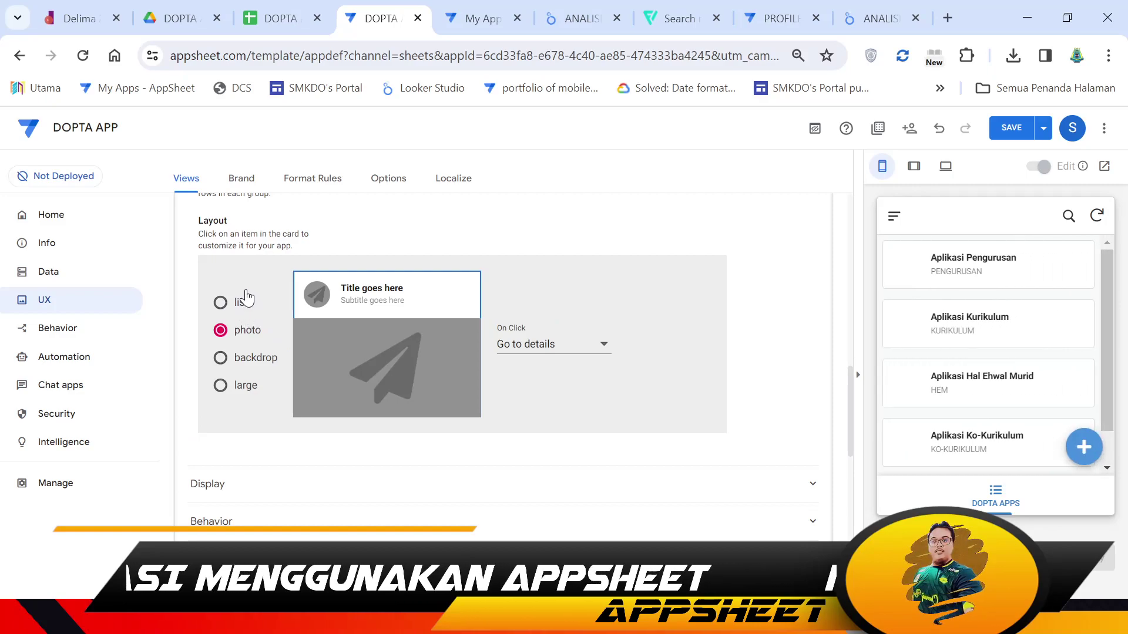
pyautogui.click(248, 360)
pyautogui.click(240, 285)
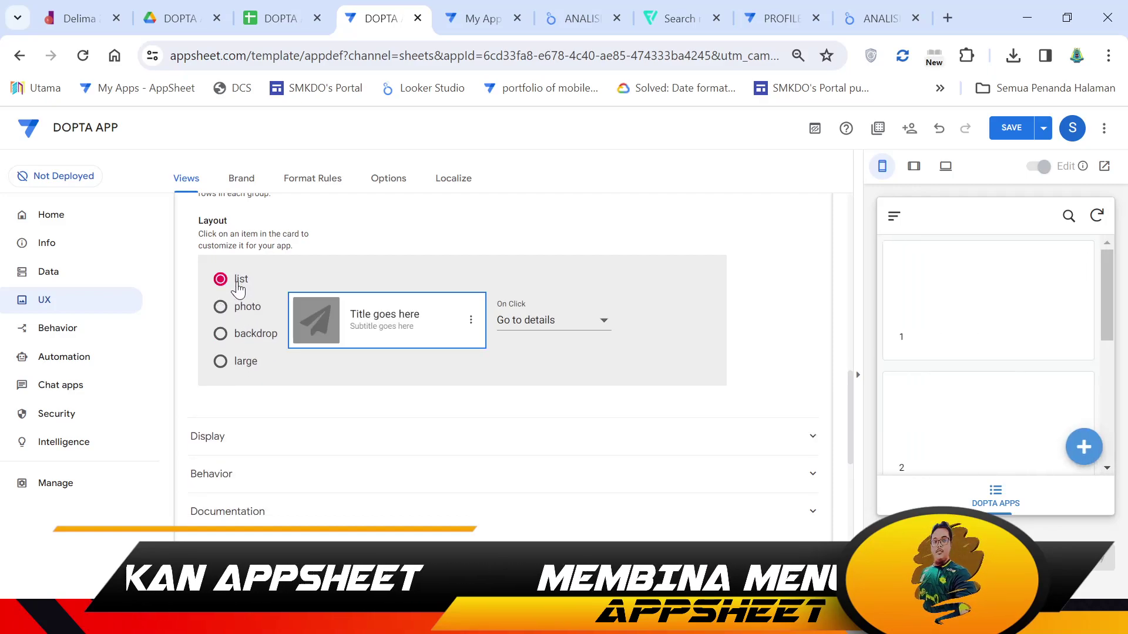
pyautogui.click(244, 309)
pyautogui.click(244, 304)
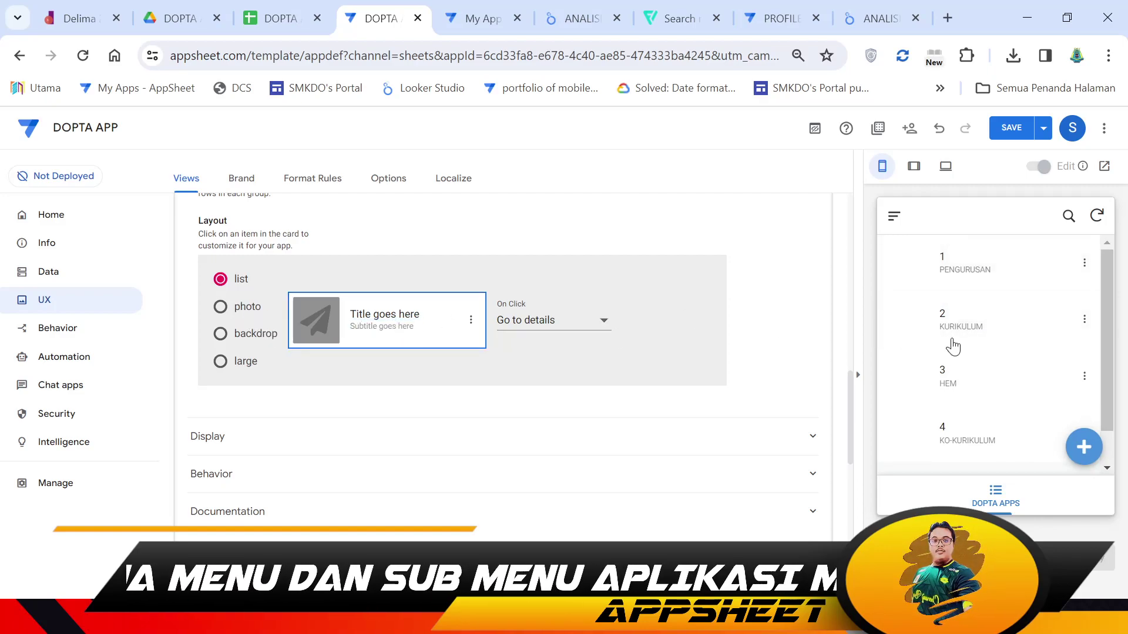
pyautogui.click(247, 306)
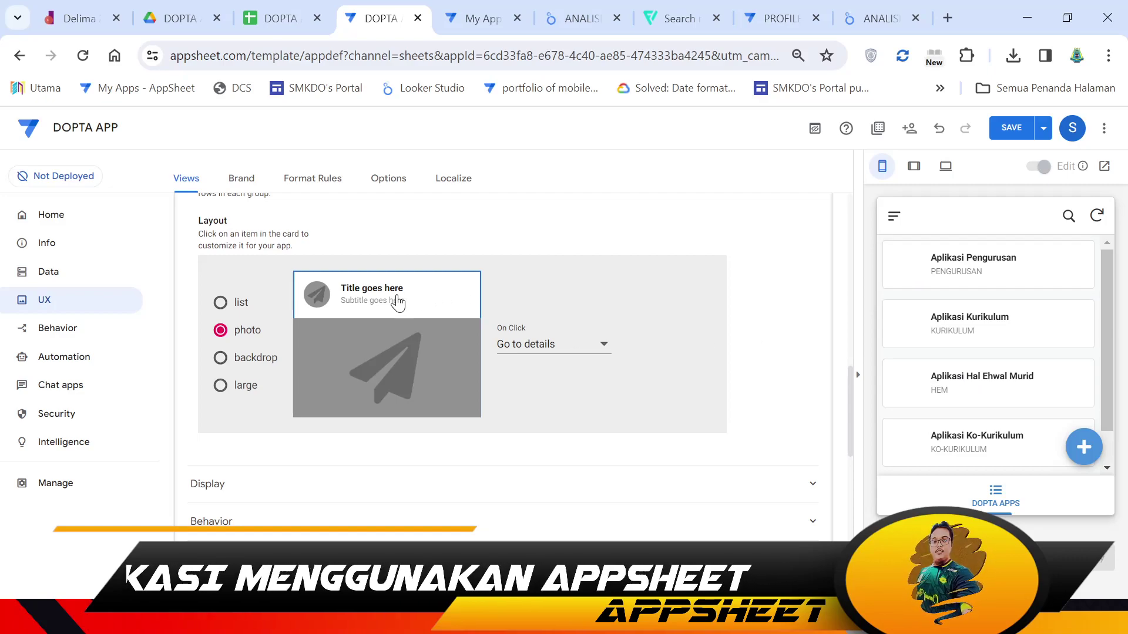
pyautogui.click(221, 302)
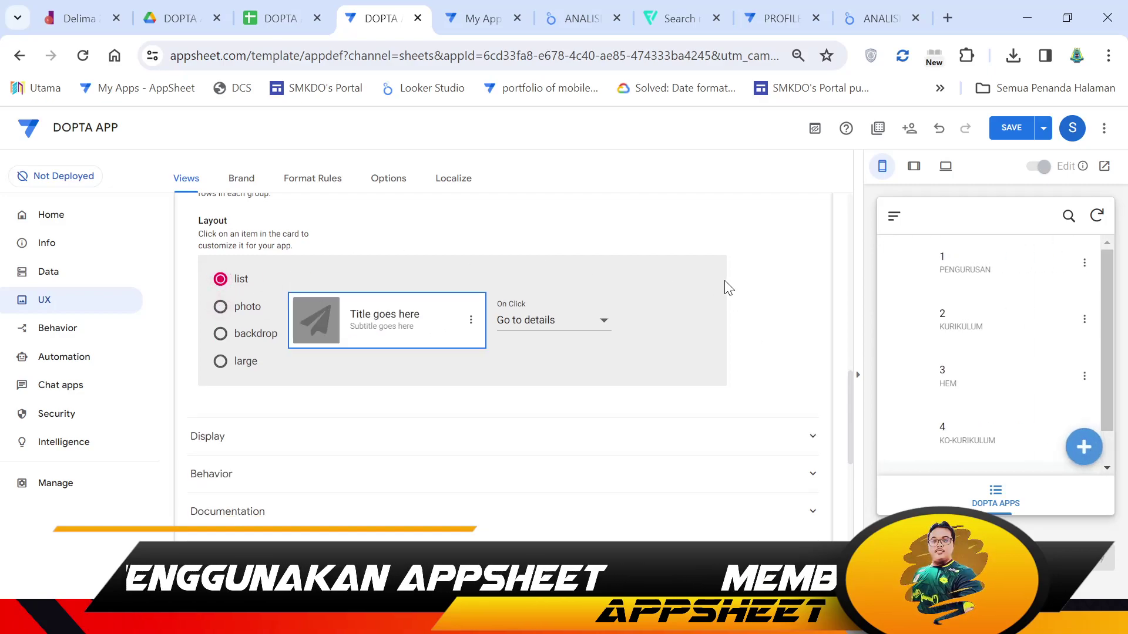
# - Show the VIEW column as the card's title and the PENERANGAN column as its subtitle
pyautogui.click(320, 320)
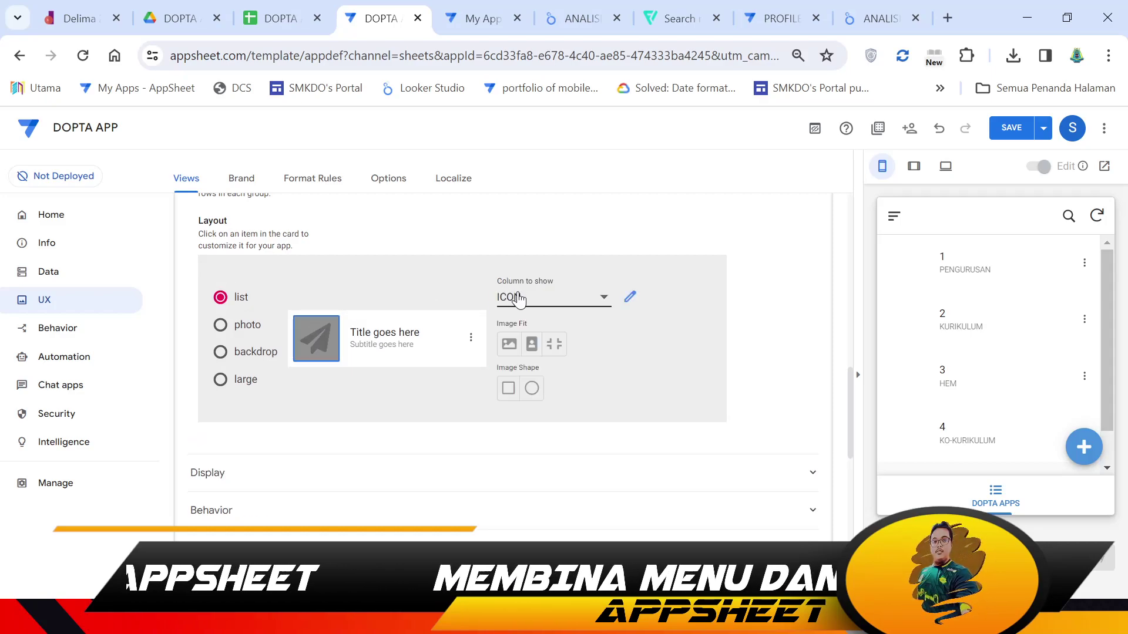
pyautogui.click(382, 340)
pyautogui.click(532, 321)
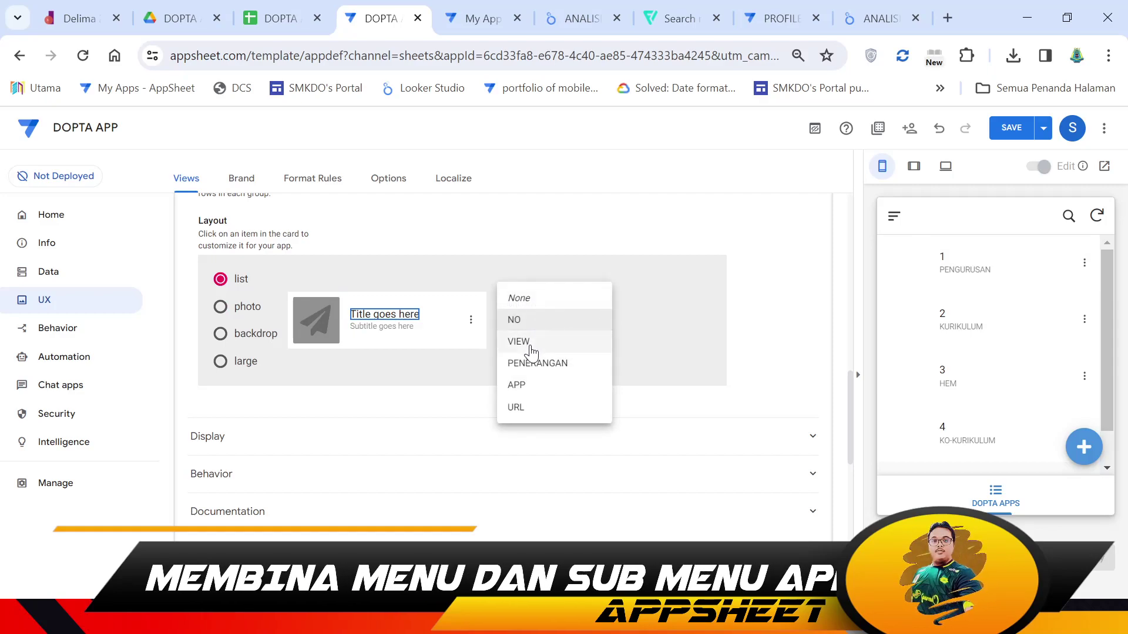
pyautogui.click(531, 351)
pyautogui.click(382, 326)
pyautogui.click(542, 322)
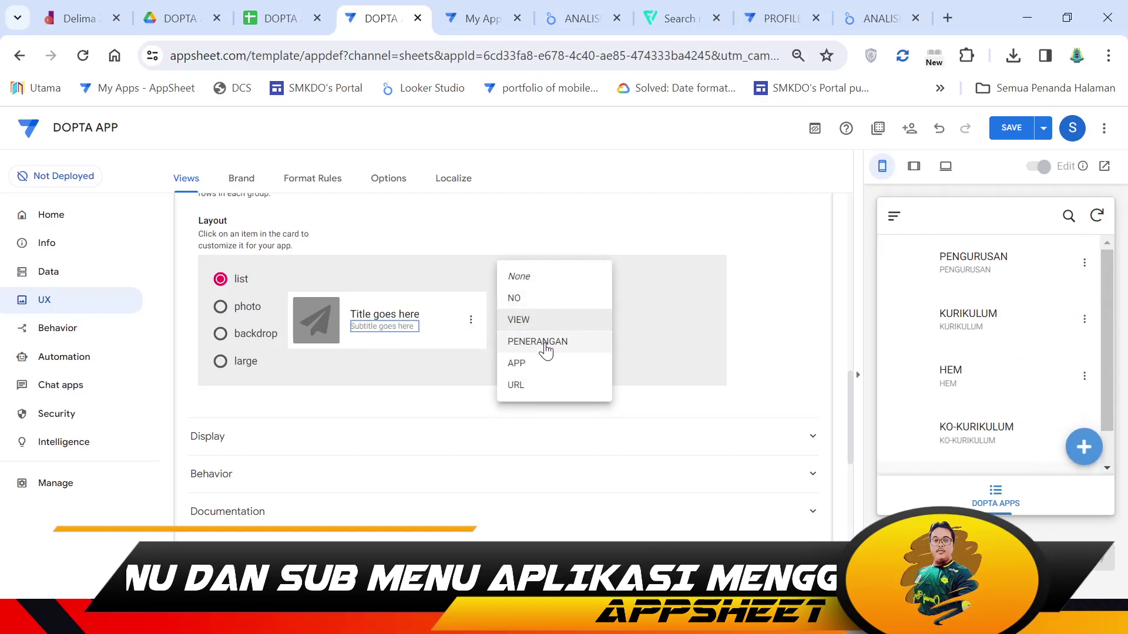
pyautogui.click(544, 343)
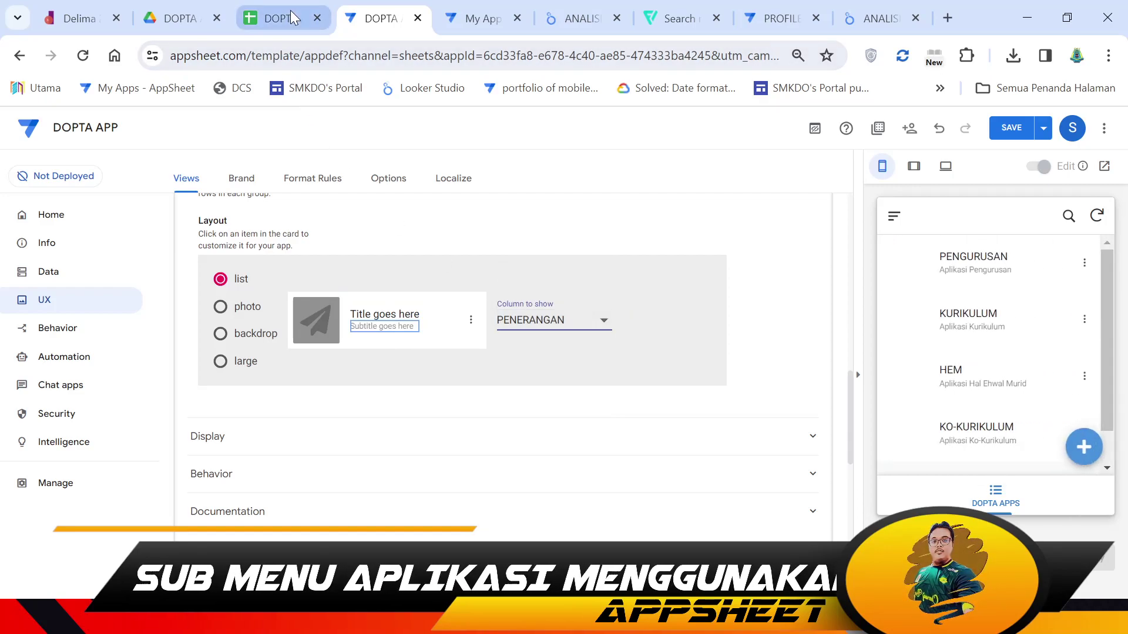
# - Review the menu entries in the DOPTA APP spreadsheet and inspect the whole card's on-click action in AppSheet
pyautogui.click(290, 11)
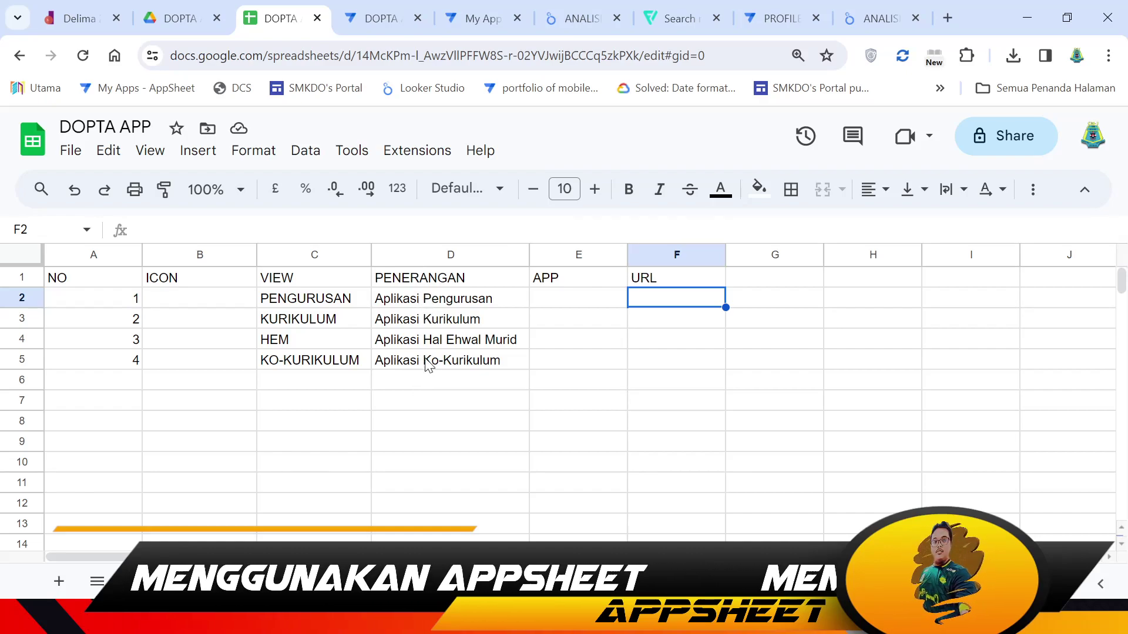
pyautogui.click(374, 23)
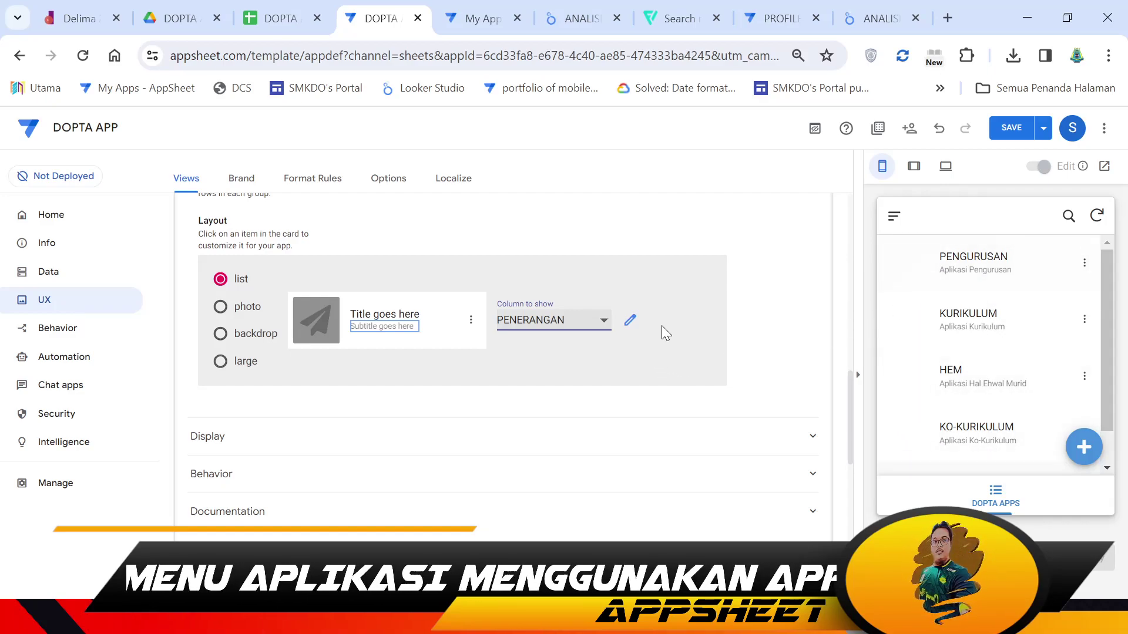
pyautogui.click(466, 307)
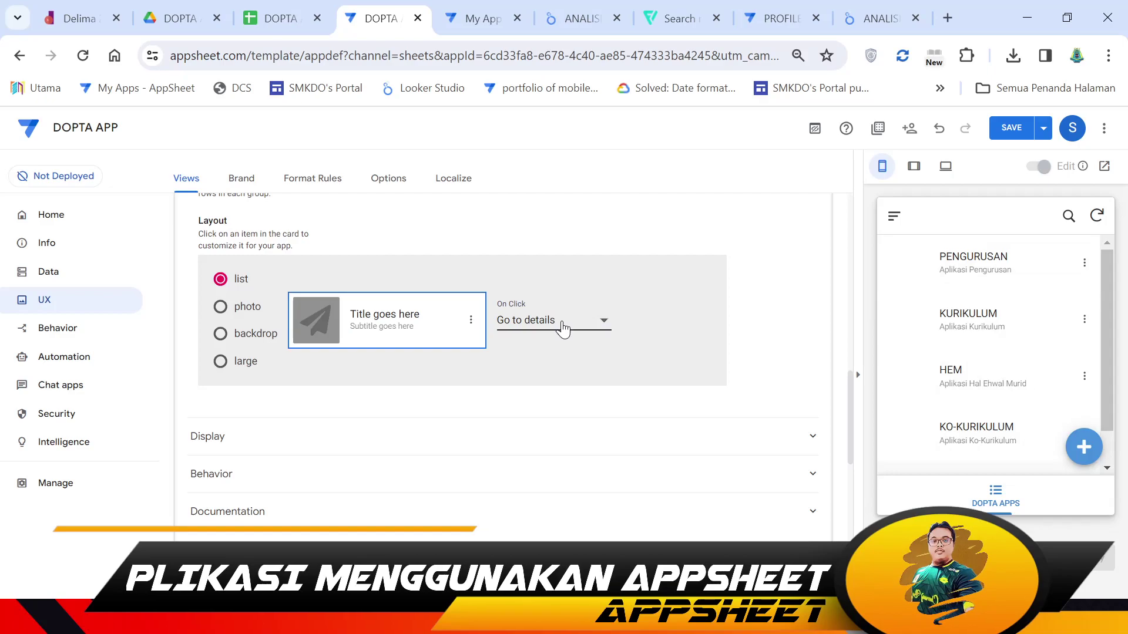
# - Open the PENGURUSAN record's edit form in the app preview, open the image chooser for ICON and dismiss it
pyautogui.click(1085, 263)
pyautogui.click(916, 470)
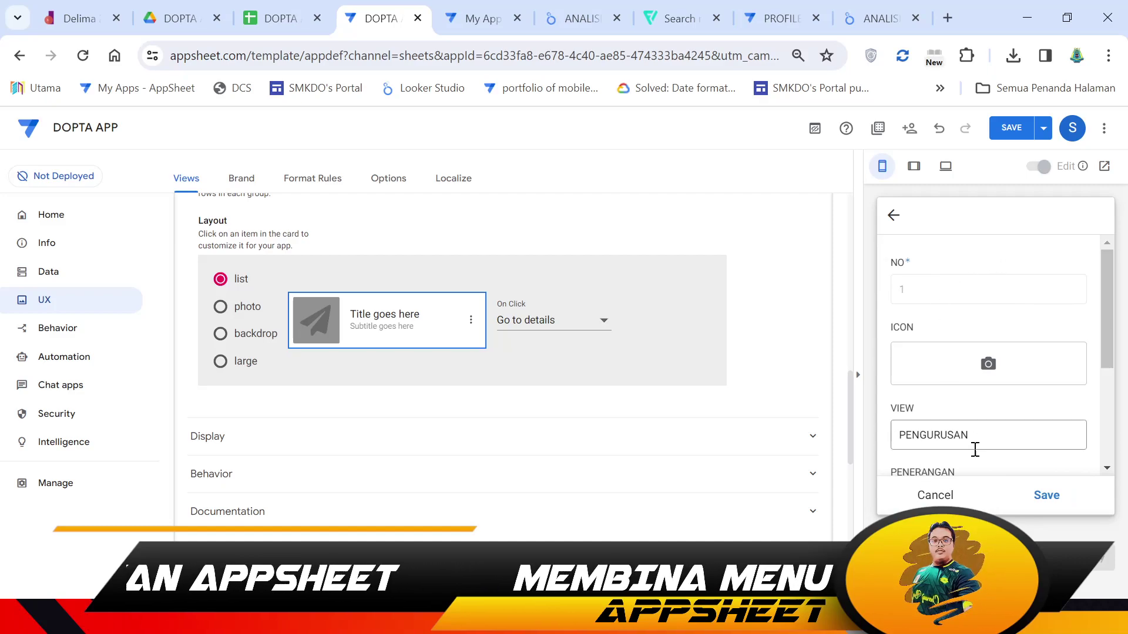
pyautogui.click(989, 364)
pyautogui.press('Escape')
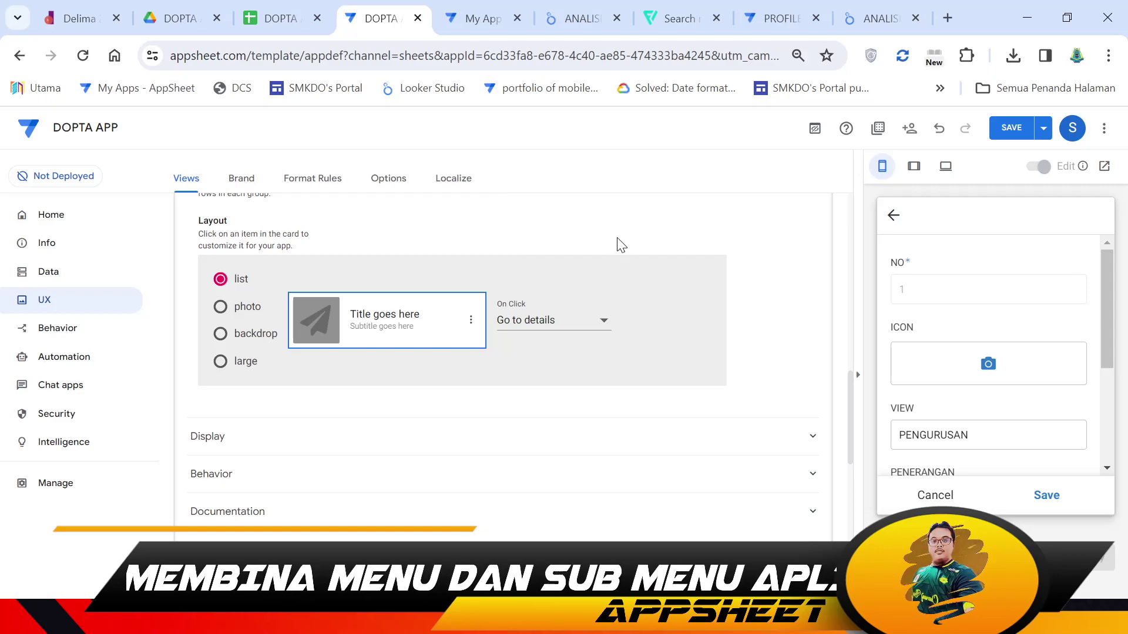
# - Switch to Flaticon, dismiss the attribution notice and search for MANAGEMENT icons
pyautogui.click(679, 19)
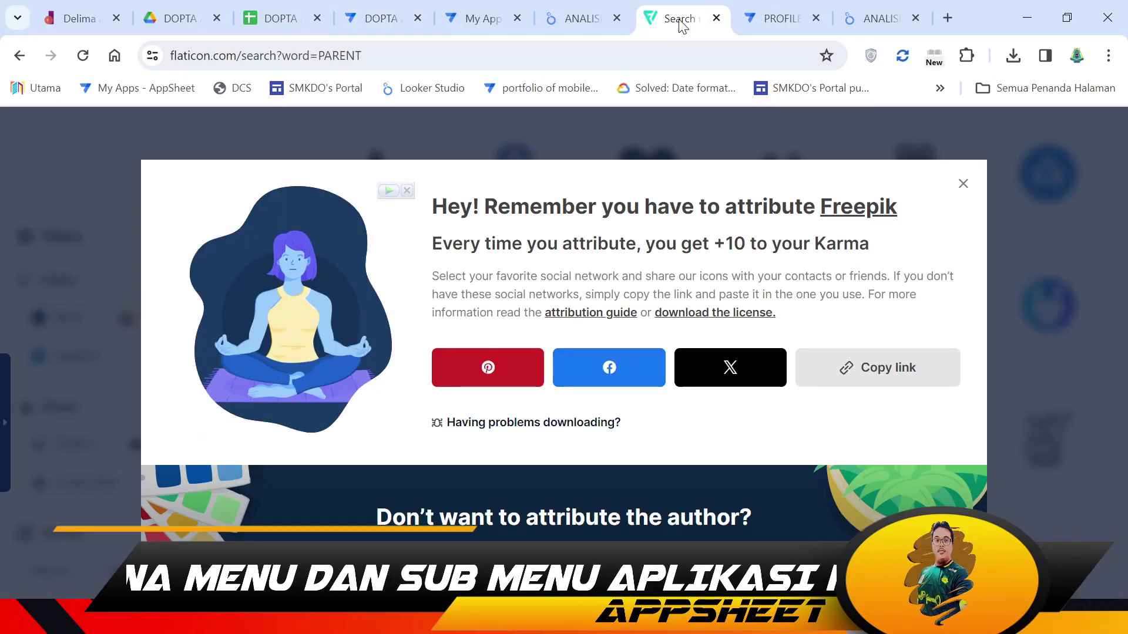
pyautogui.click(963, 183)
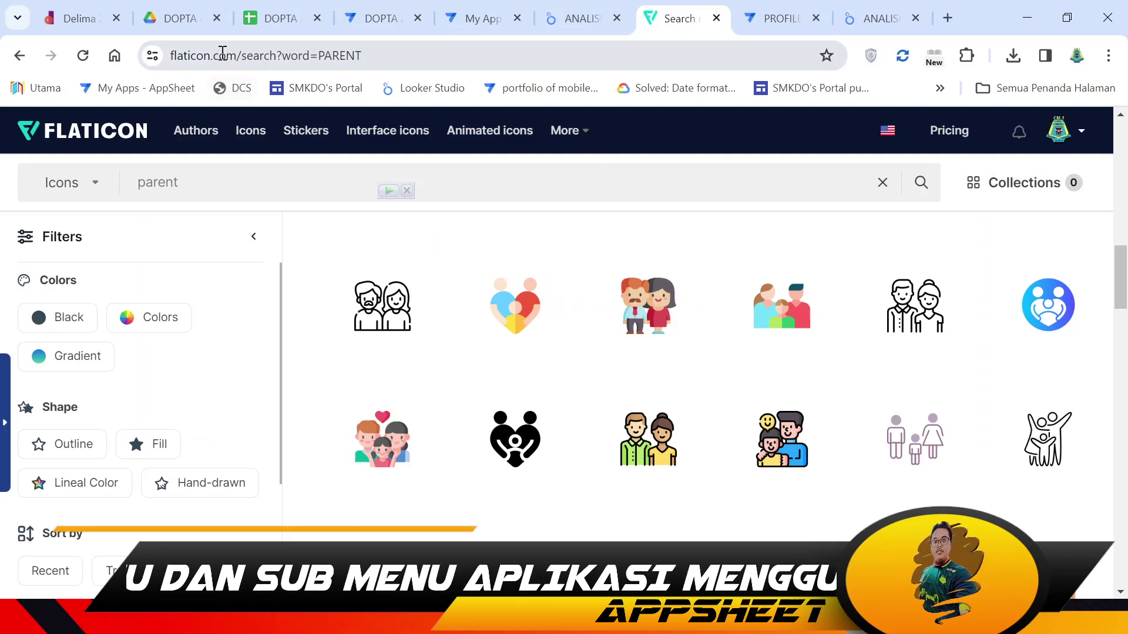
pyautogui.moveTo(245, 182); pyautogui.dragTo(134, 185)
pyautogui.press('BackSpace')
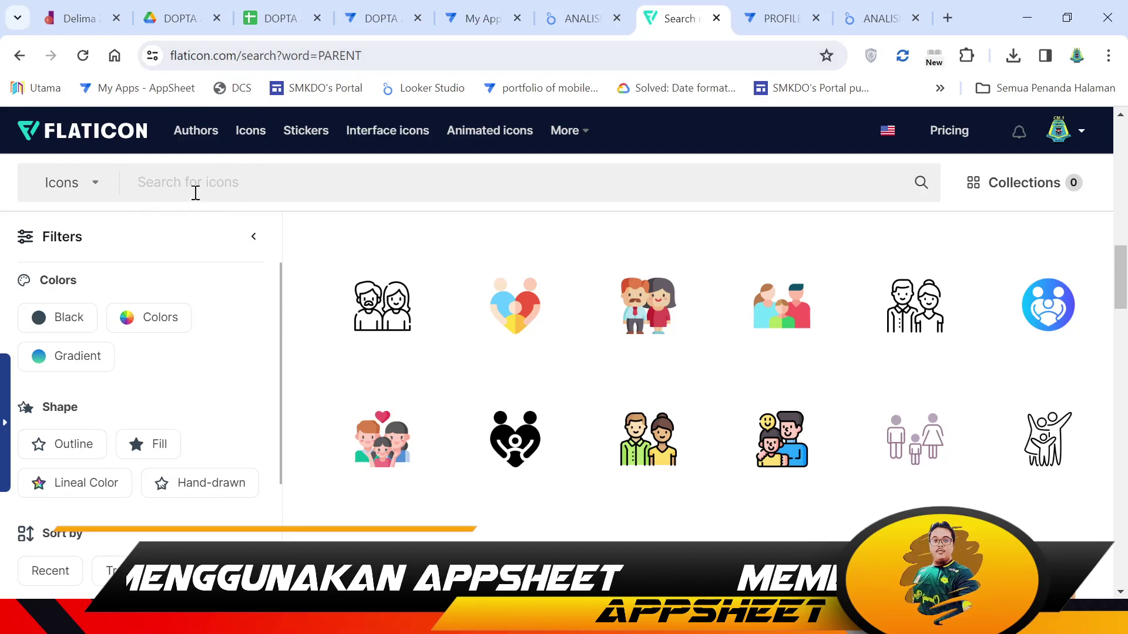
pyautogui.write('MANAGE')
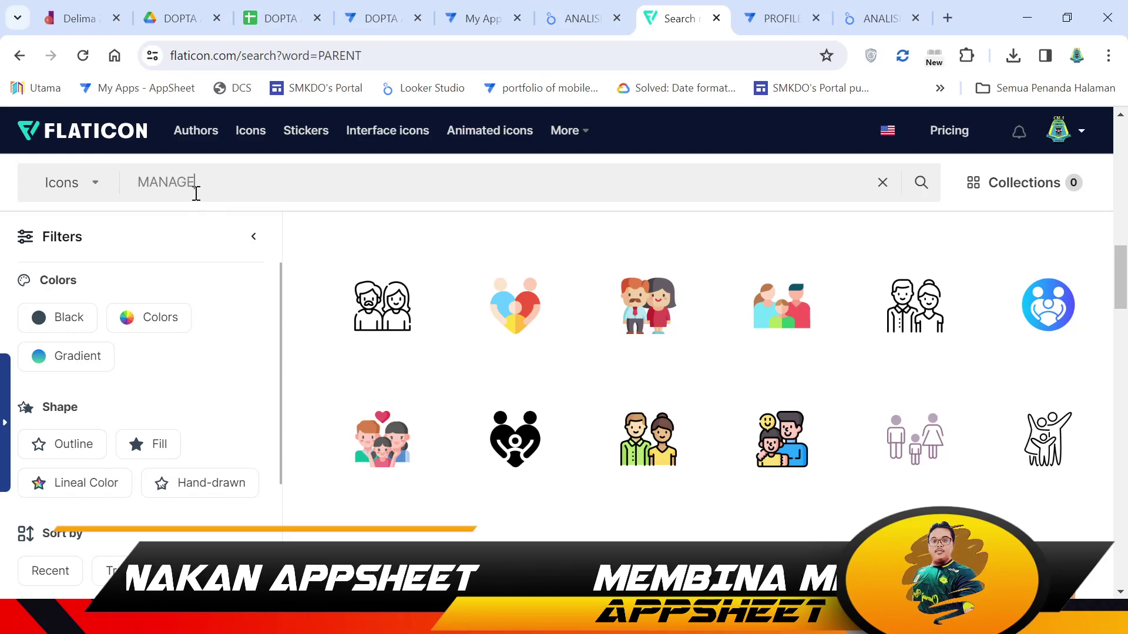
pyautogui.write('MENT')
pyautogui.press('Return')
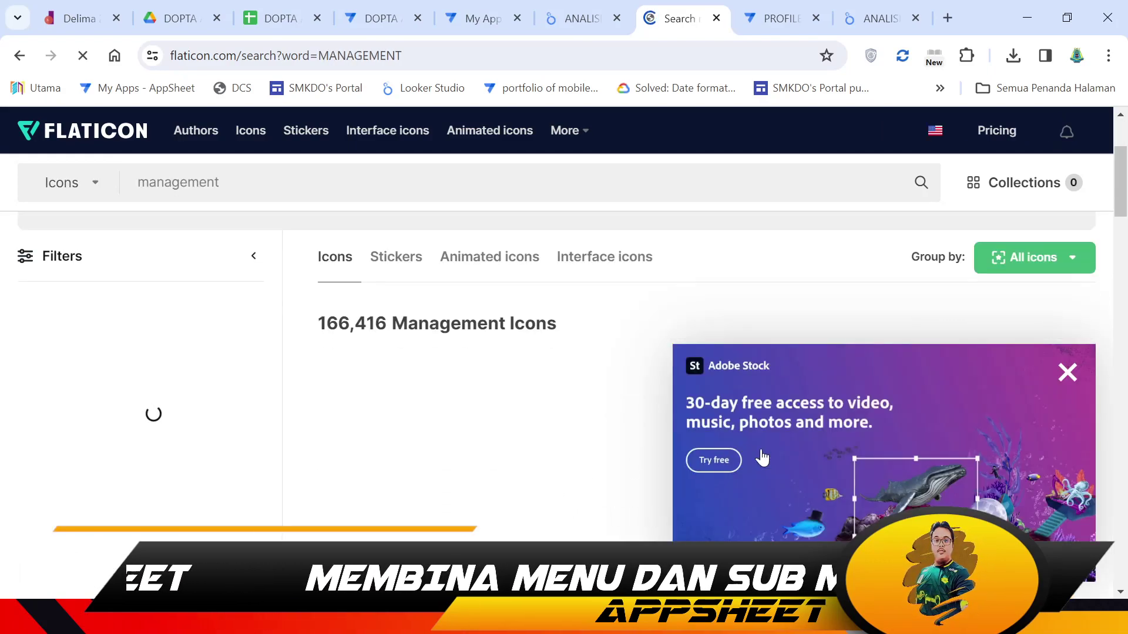
# - Dismiss the advertisement and download the Project manager icon as a PNG with the free download
pyautogui.click(1068, 373)
pyautogui.scroll(-4, 864, 416)
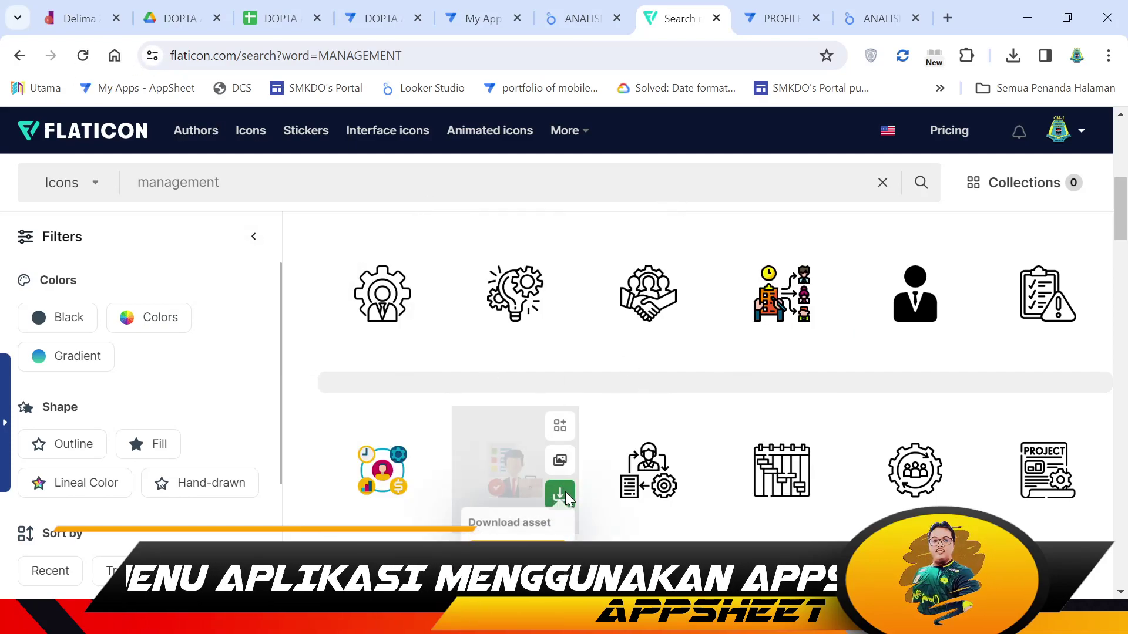
pyautogui.scroll(-3, 563, 517)
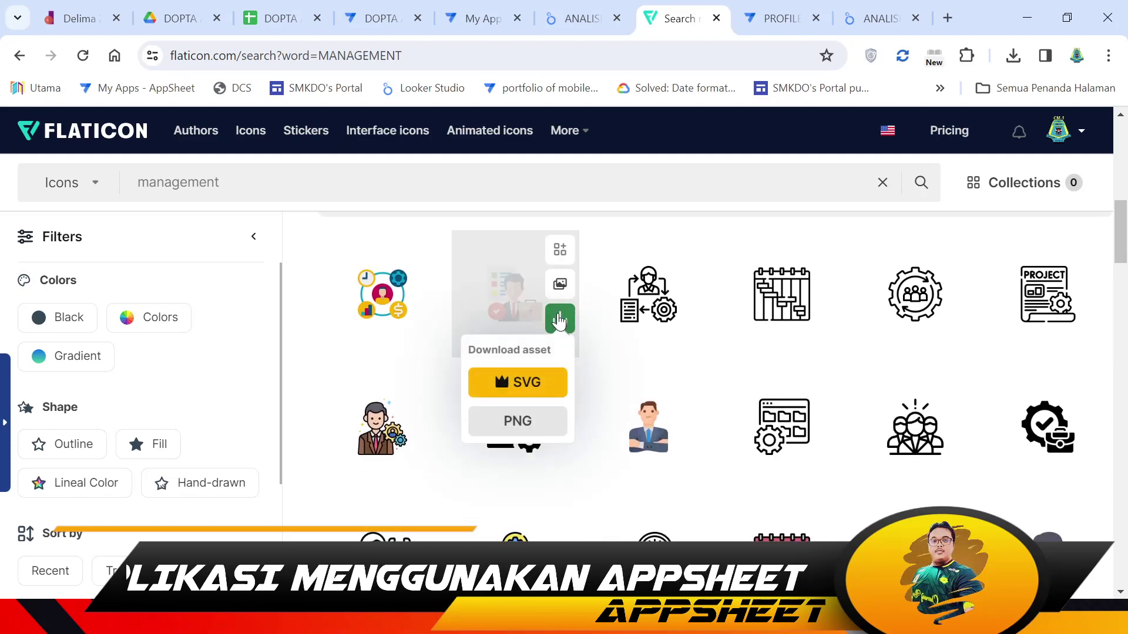
pyautogui.click(522, 424)
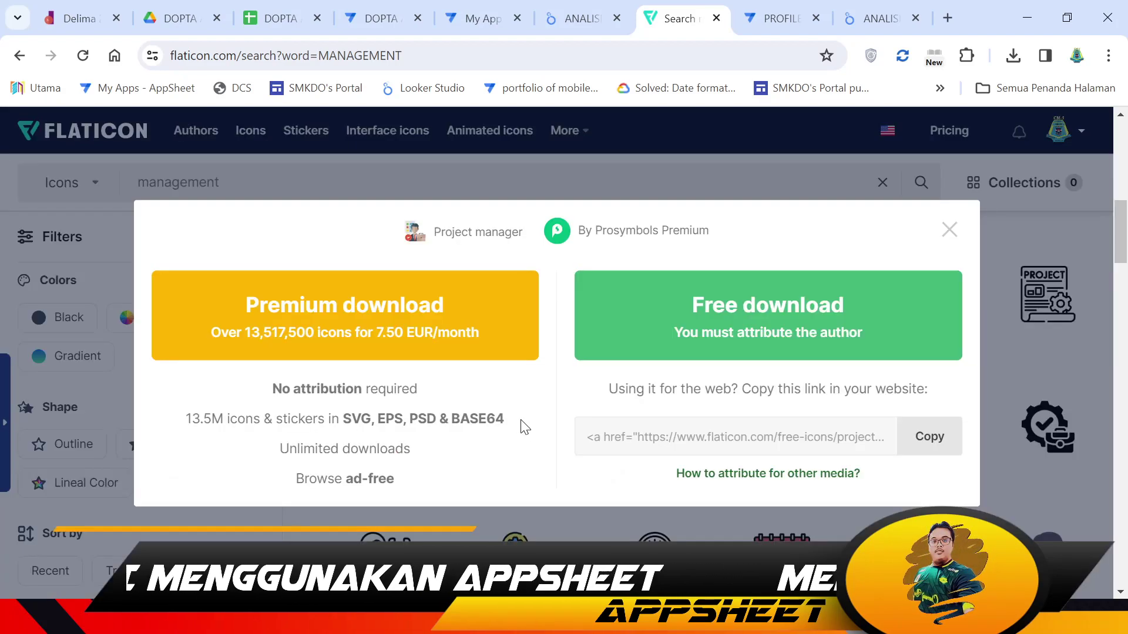
pyautogui.click(773, 306)
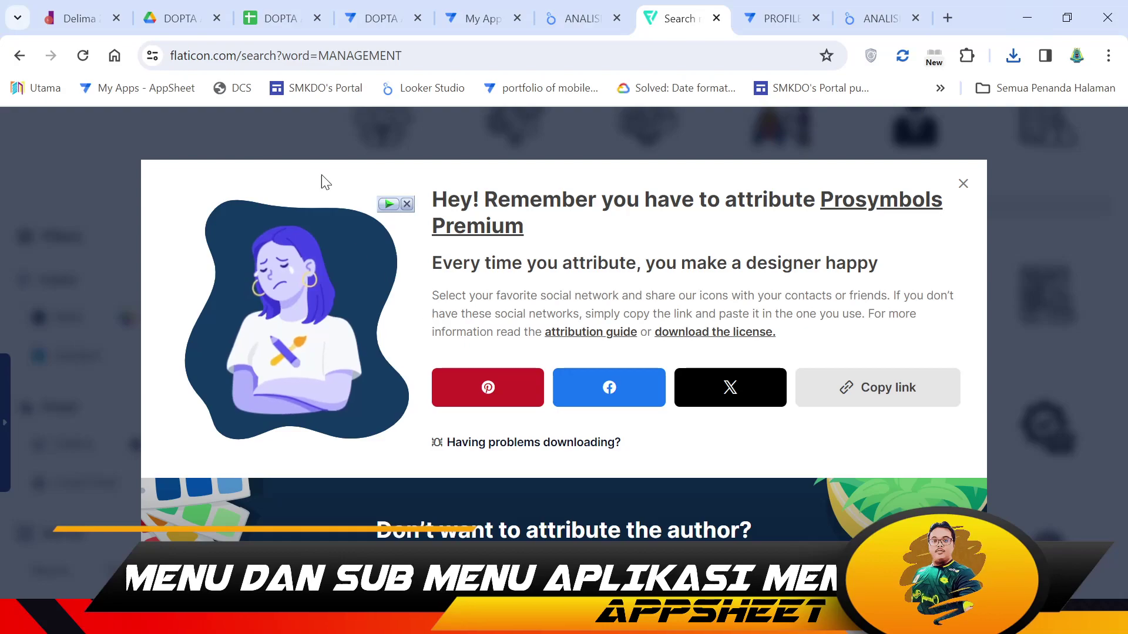
# - Return to the DOPTA APP editor, set the school building image as PENGURUSAN's ICON and save the record
pyautogui.click(386, 17)
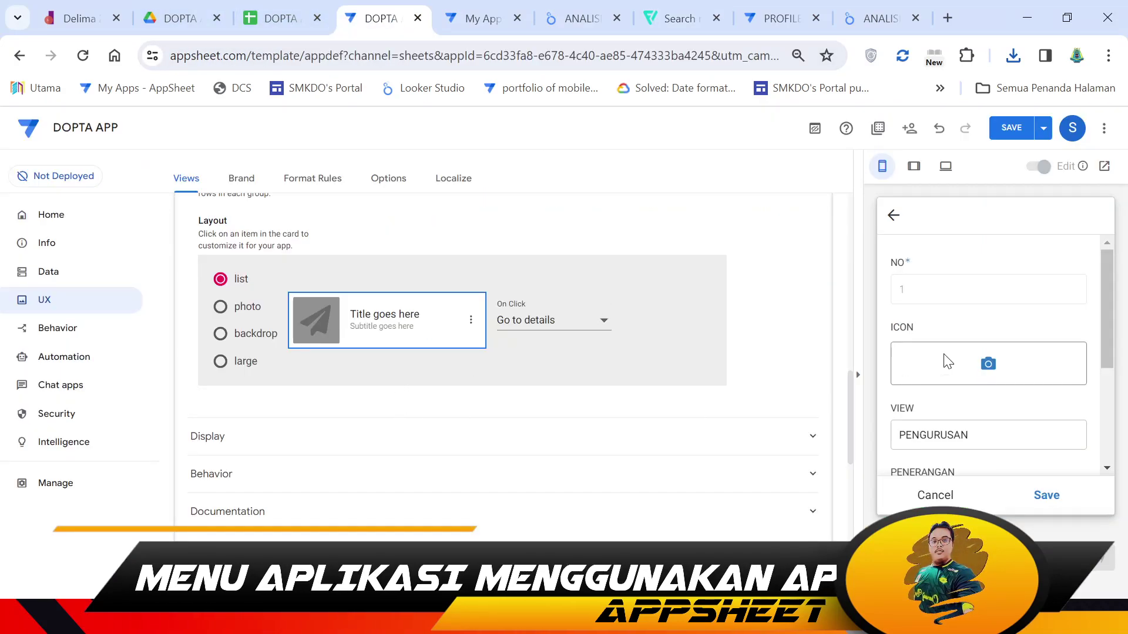
pyautogui.click(990, 365)
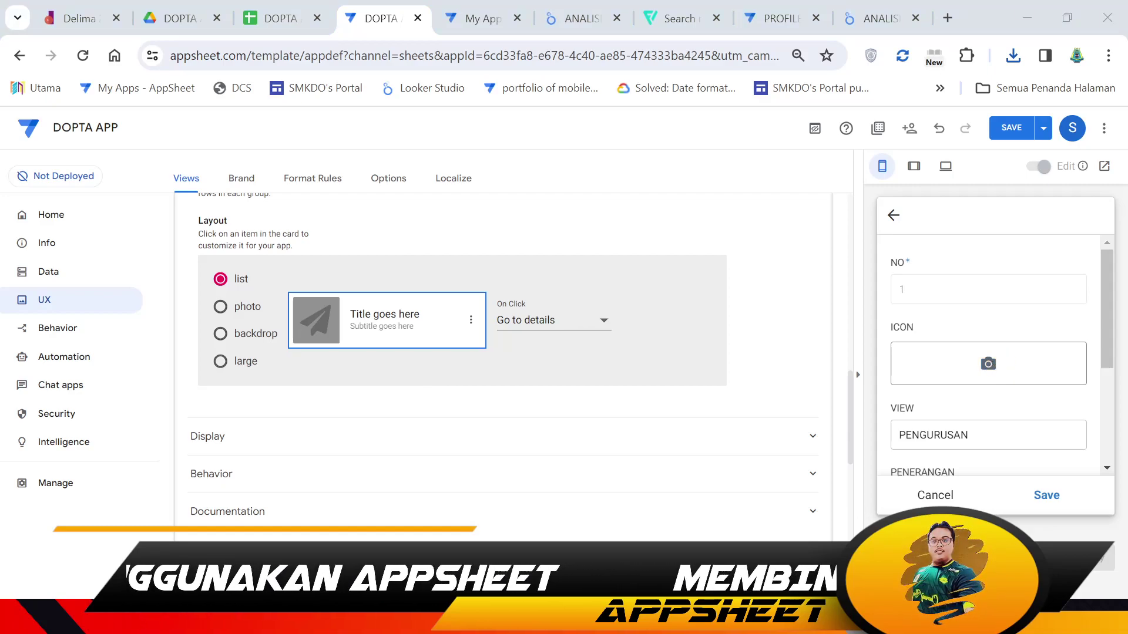
pyautogui.press('Return')
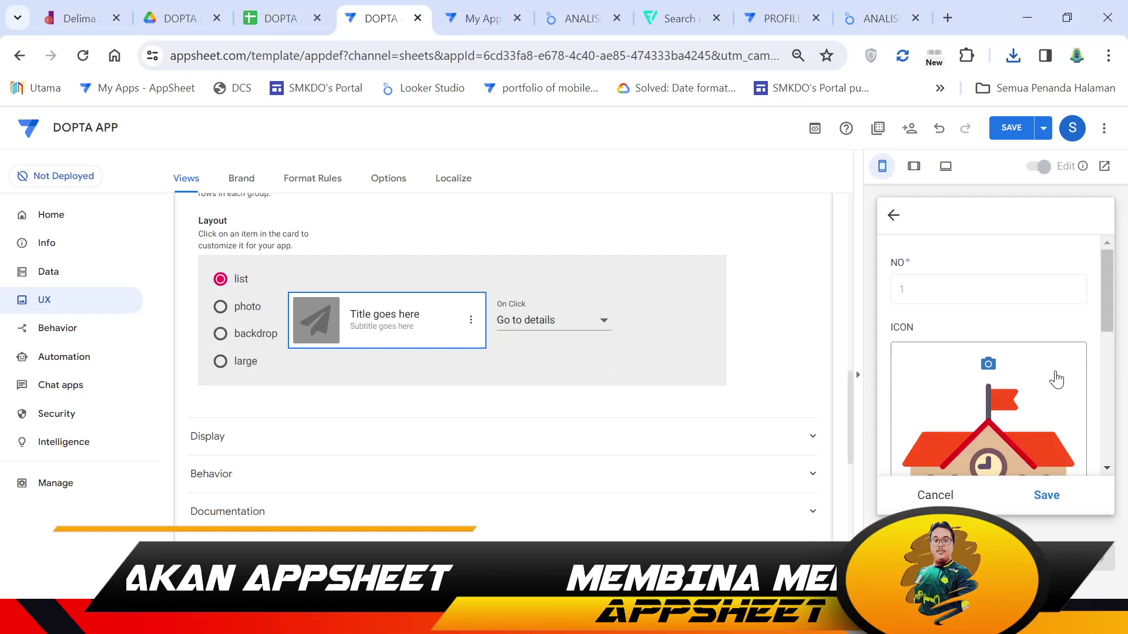
pyautogui.click(1047, 496)
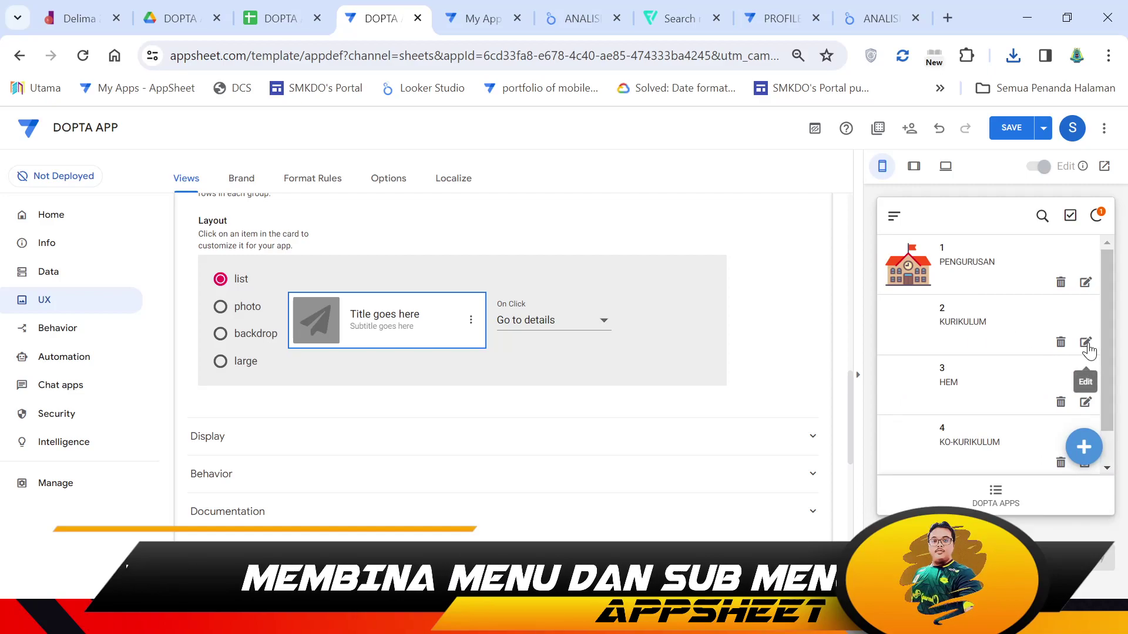
# - Give KURIKULUM the graduation cap and books image and HEM the two students image as ICON, saving each record
pyautogui.click(1086, 343)
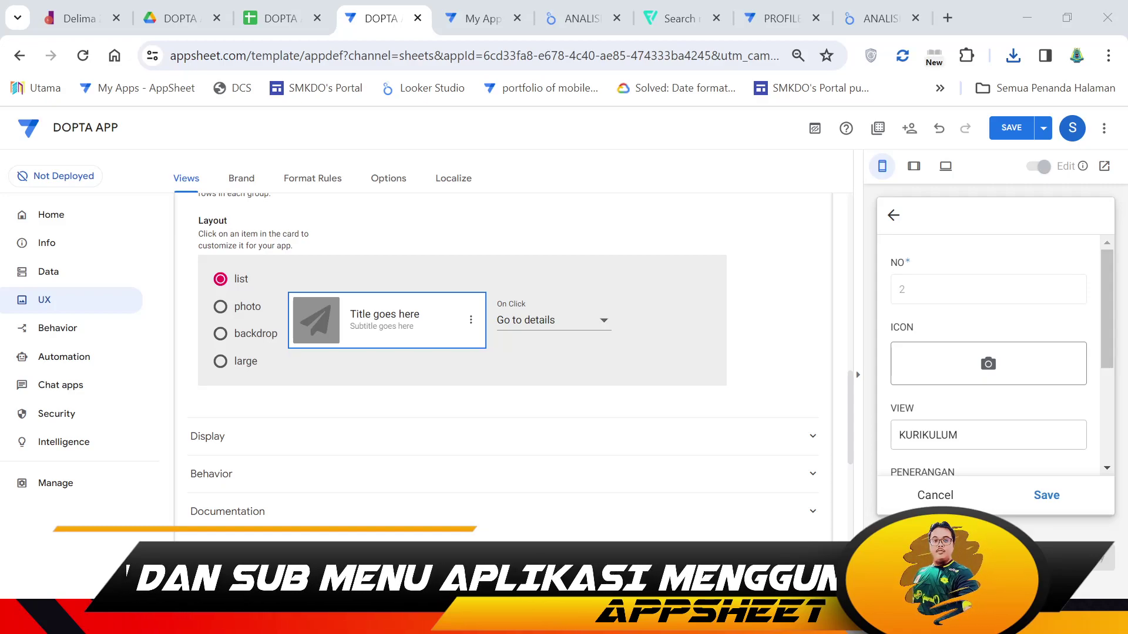
pyautogui.click(1048, 497)
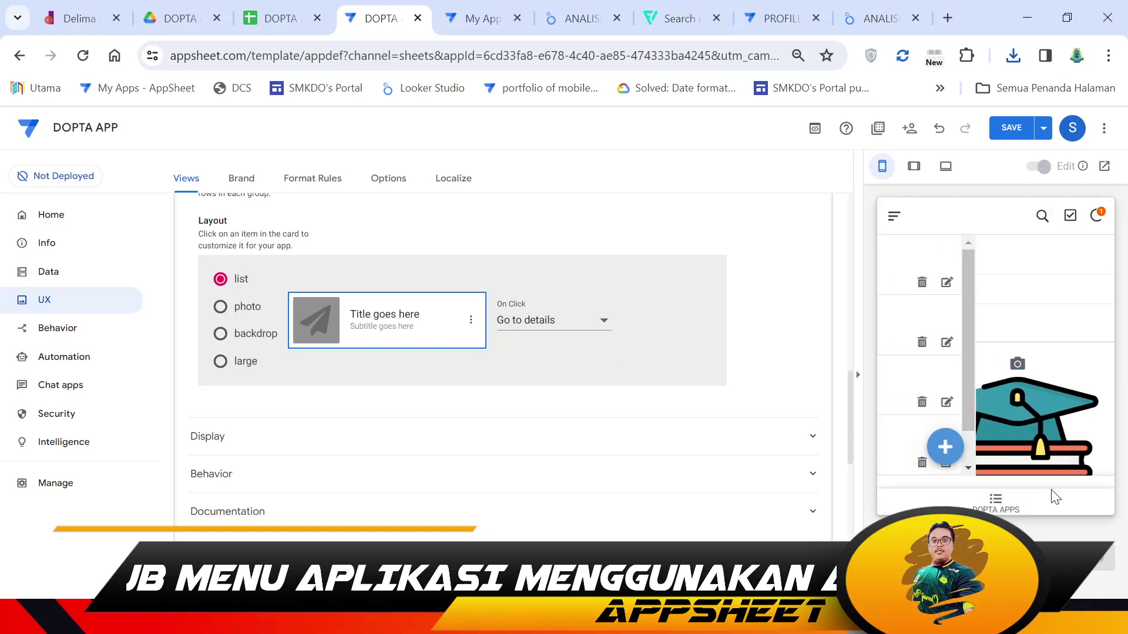
pyautogui.click(1085, 402)
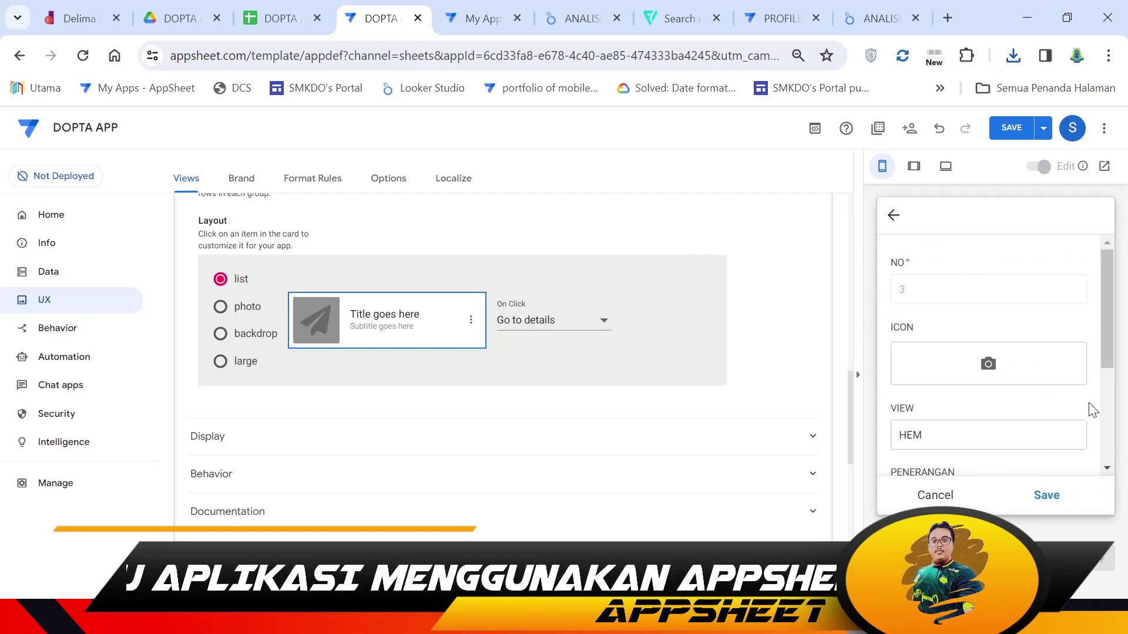
pyautogui.click(982, 368)
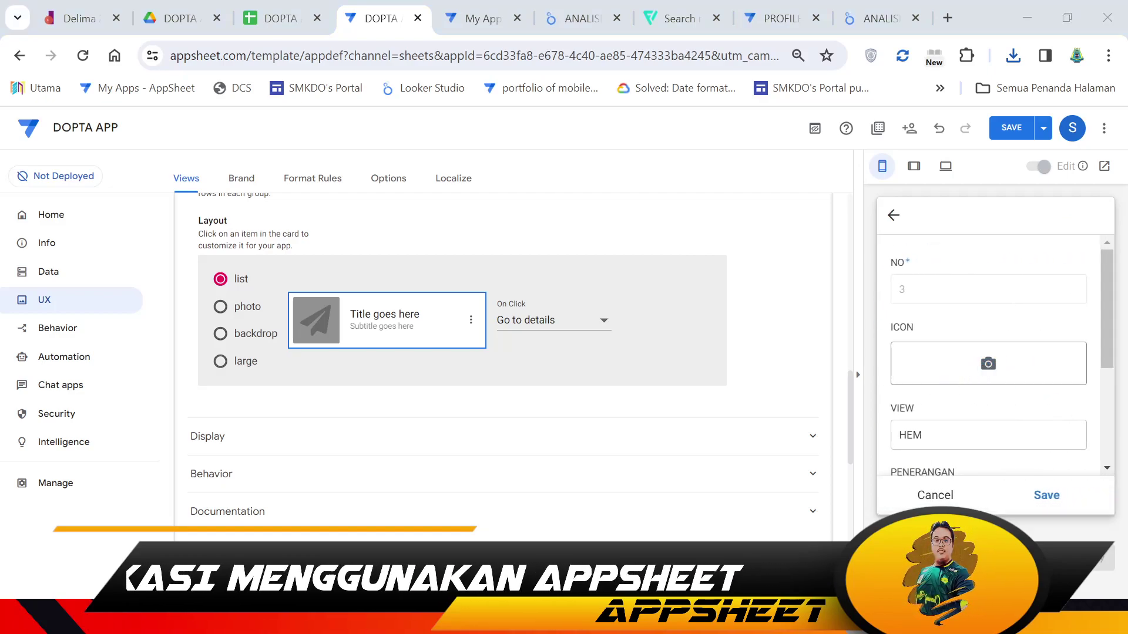
pyautogui.press('Return')
pyautogui.click(1043, 497)
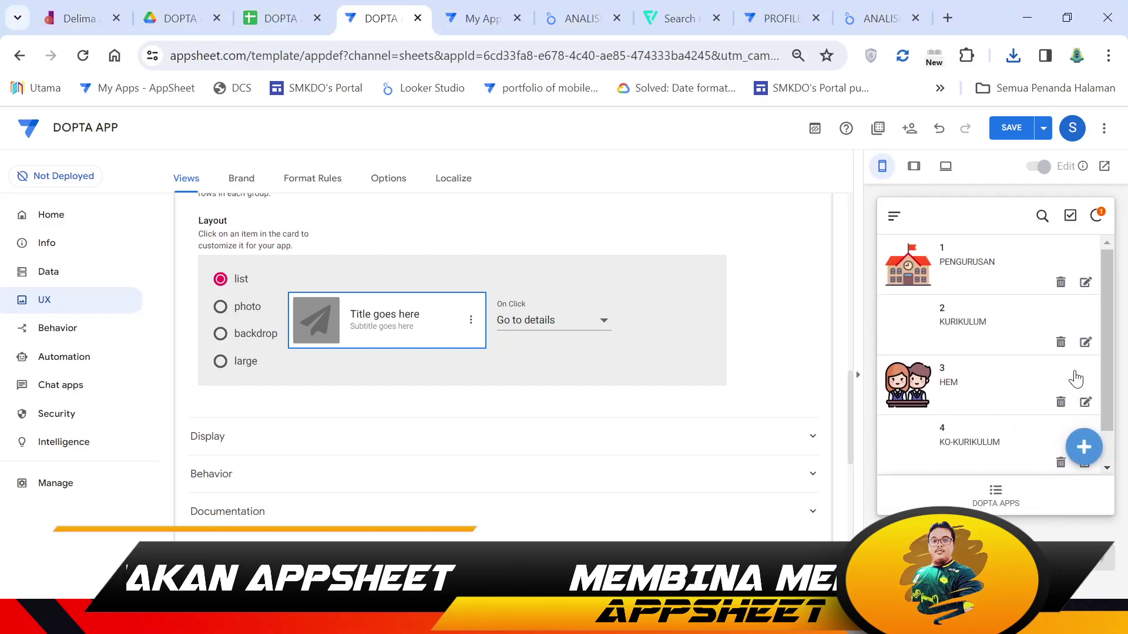
# - Set the sports balls image as the ICON of the KO-KURIKULUM record and save it
pyautogui.scroll(-1, 1043, 414)
pyautogui.click(1086, 424)
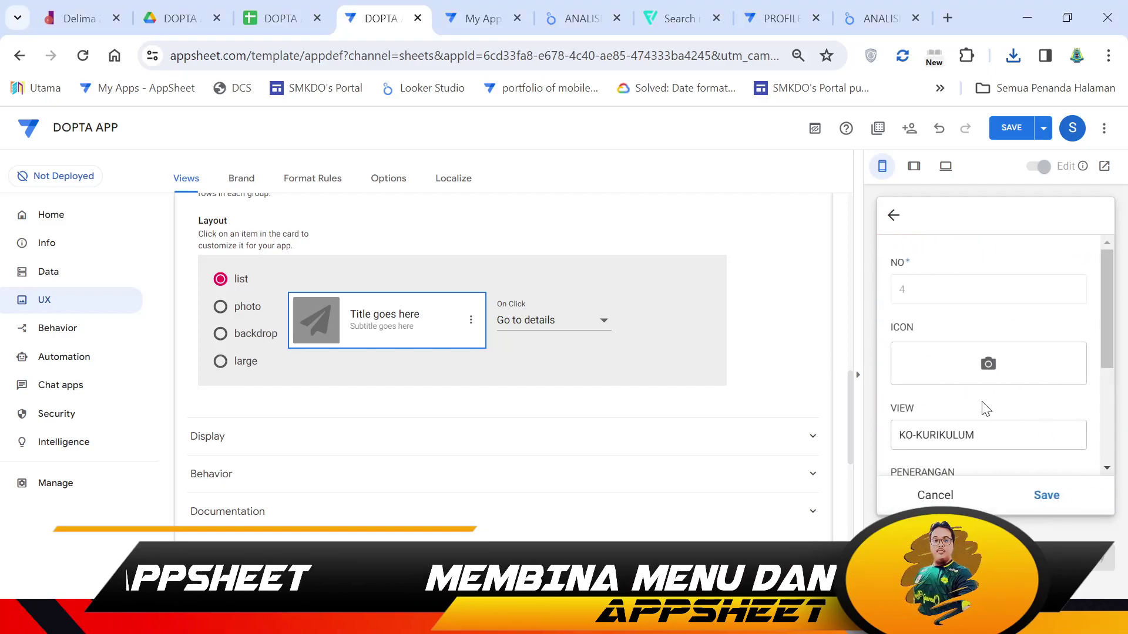
pyautogui.click(987, 364)
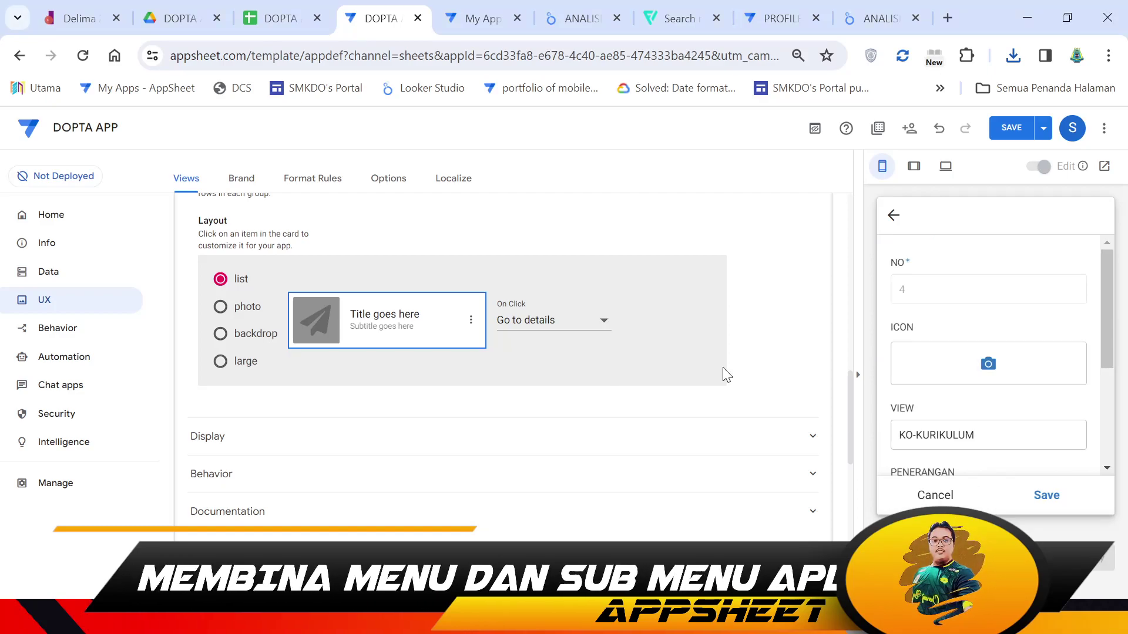
pyautogui.click(1041, 498)
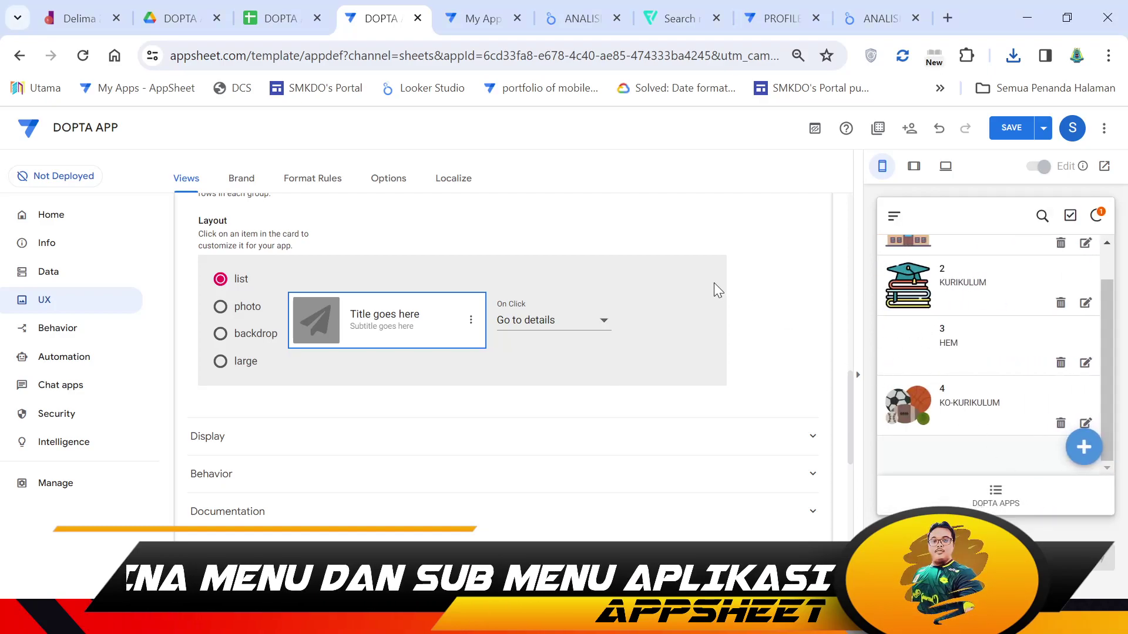
# - Review the card's on-click choices, keeping Go to details, and look at the PENGURUSAN card's action menu in the preview
pyautogui.scroll(5, 796, 295)
pyautogui.scroll(4, 796, 295)
pyautogui.scroll(-8, 797, 295)
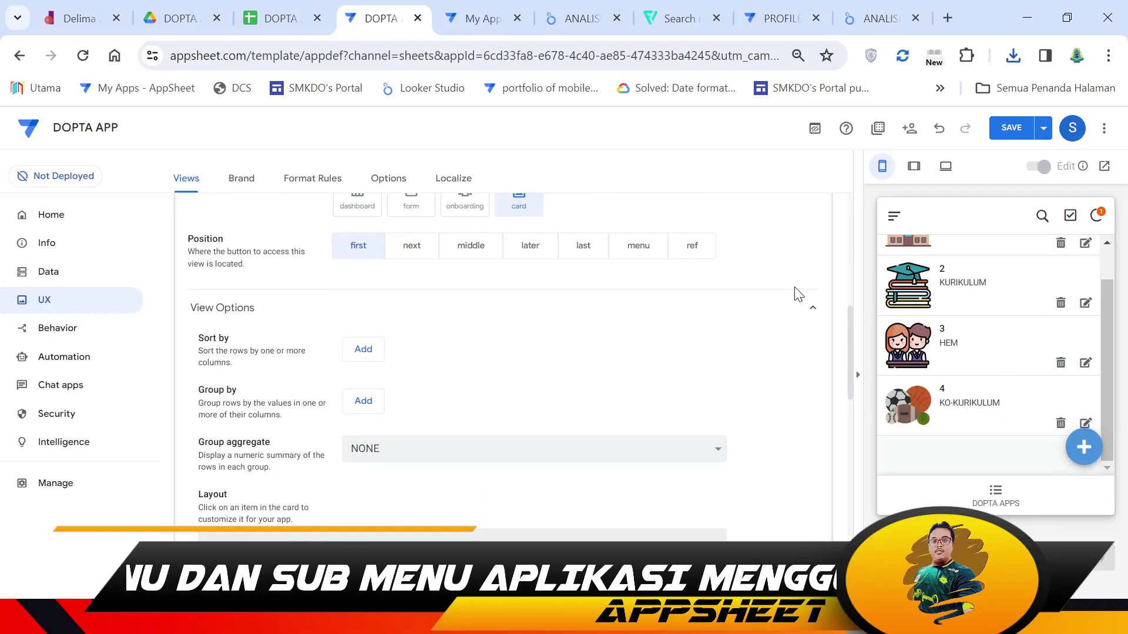
pyautogui.click(529, 408)
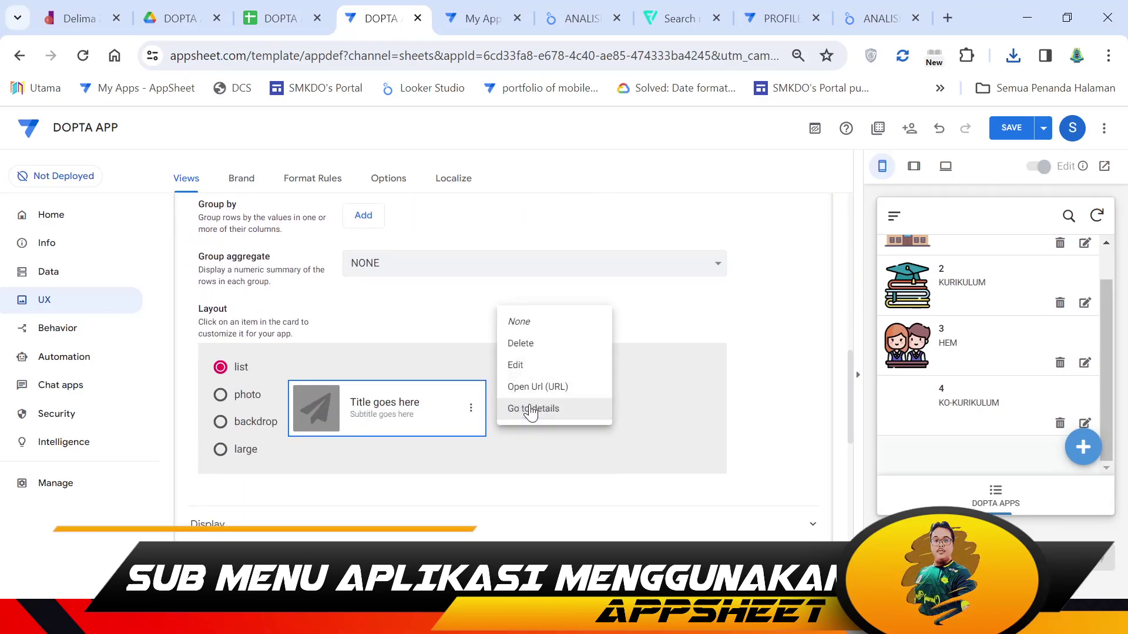
pyautogui.click(531, 410)
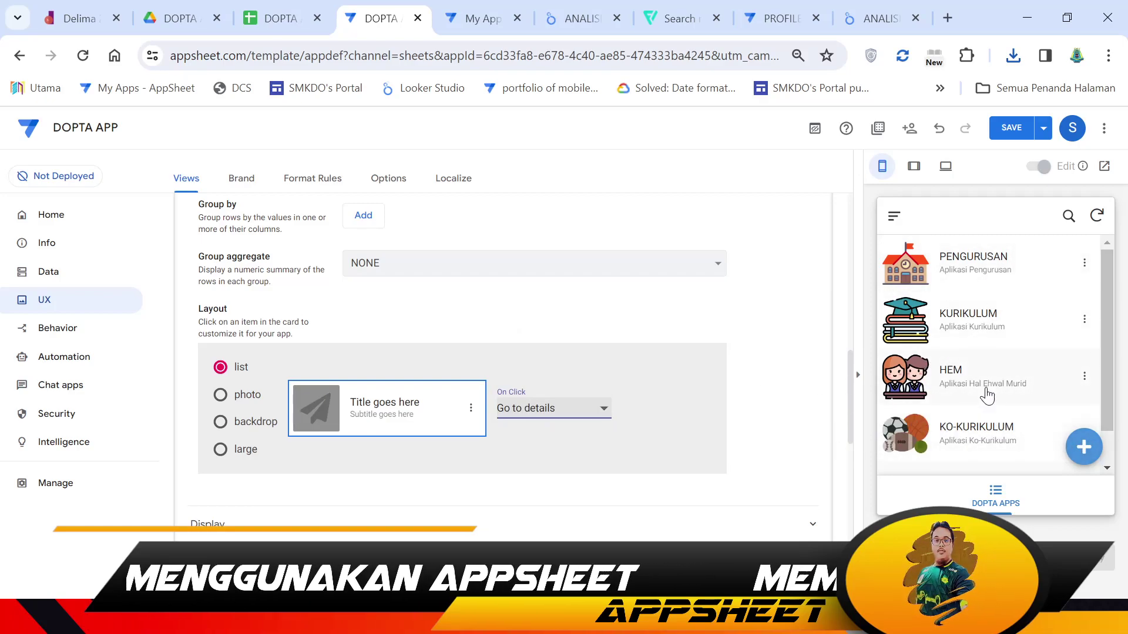
pyautogui.click(1085, 264)
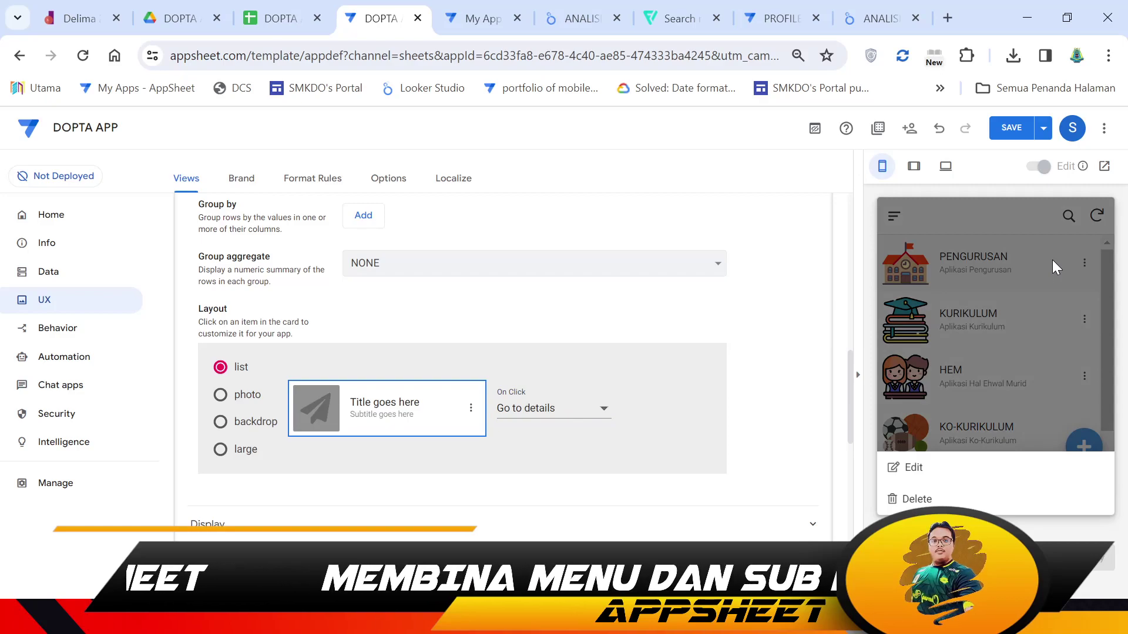
pyautogui.click(1052, 260)
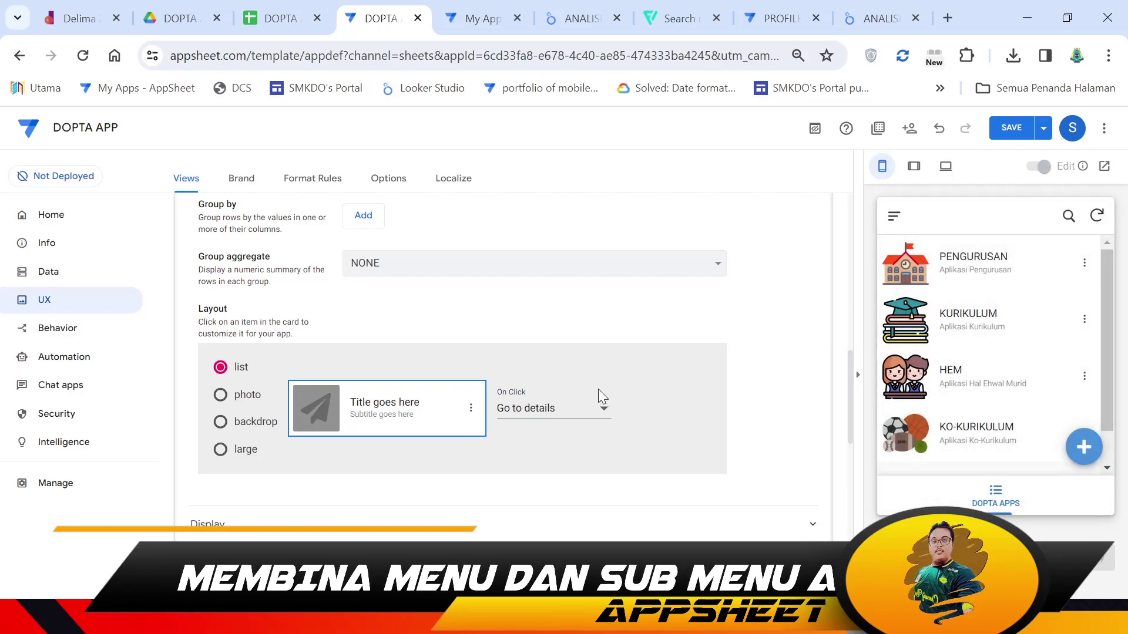
# - Set Action 1, Action 2 and Action 3 of the card layout to None
pyautogui.click(471, 407)
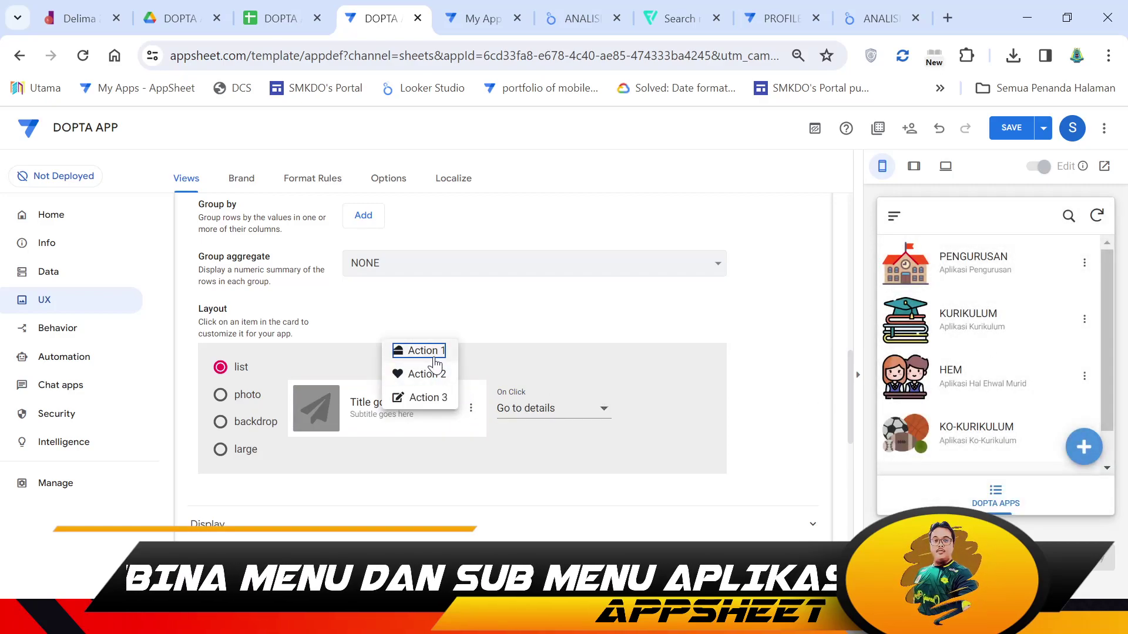
pyautogui.click(535, 411)
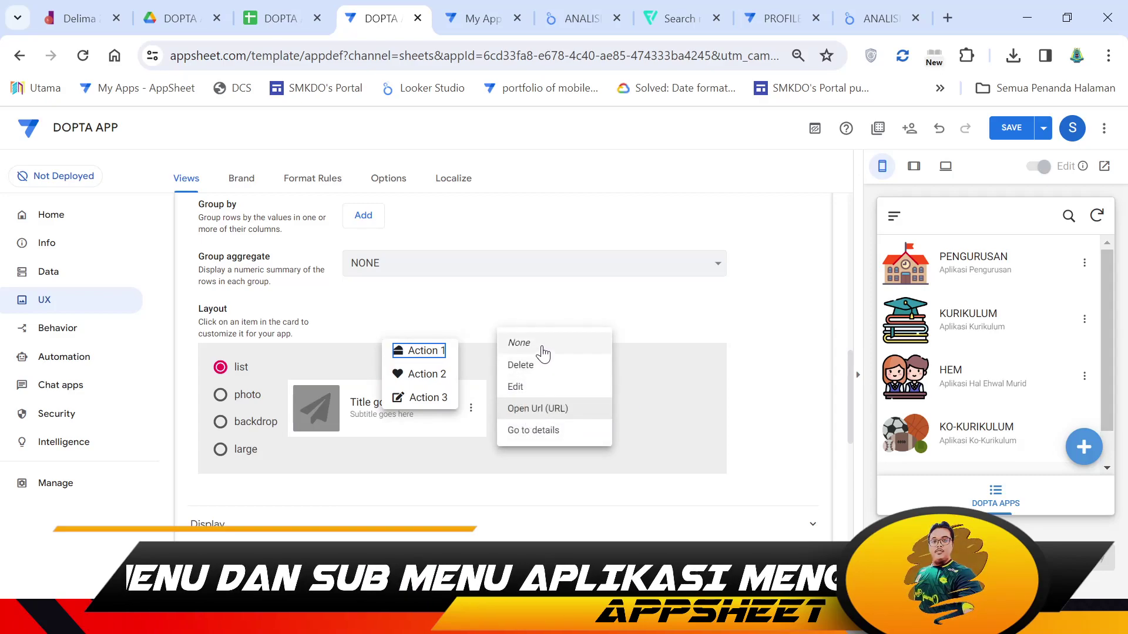
pyautogui.click(543, 353)
pyautogui.click(427, 374)
pyautogui.click(505, 412)
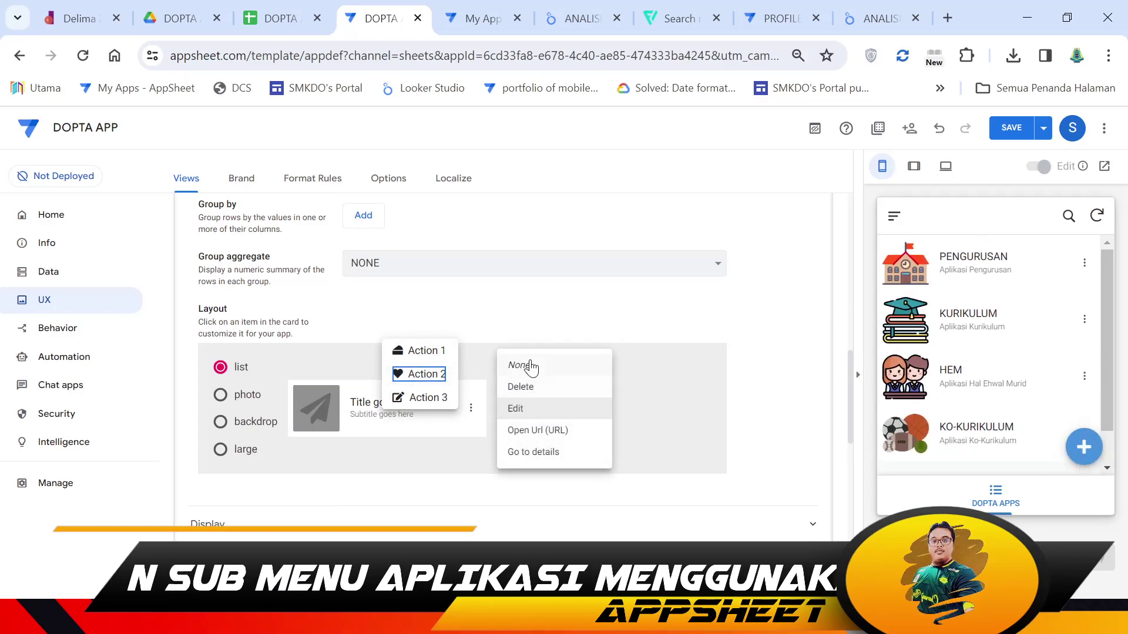
pyautogui.click(521, 387)
pyautogui.click(427, 398)
pyautogui.click(534, 414)
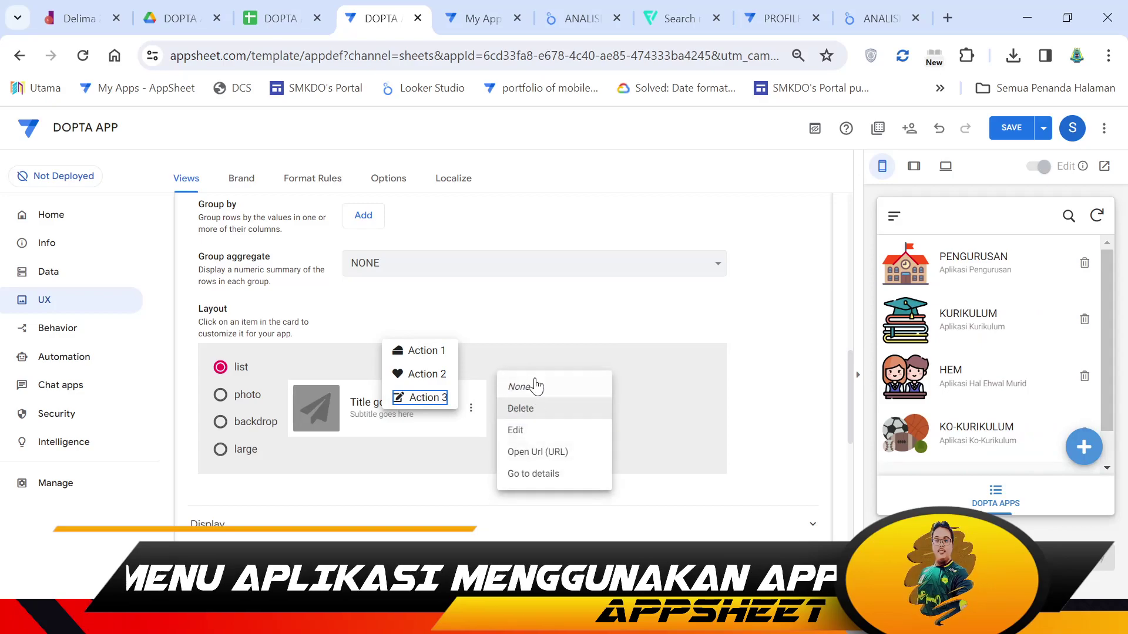
pyautogui.click(528, 388)
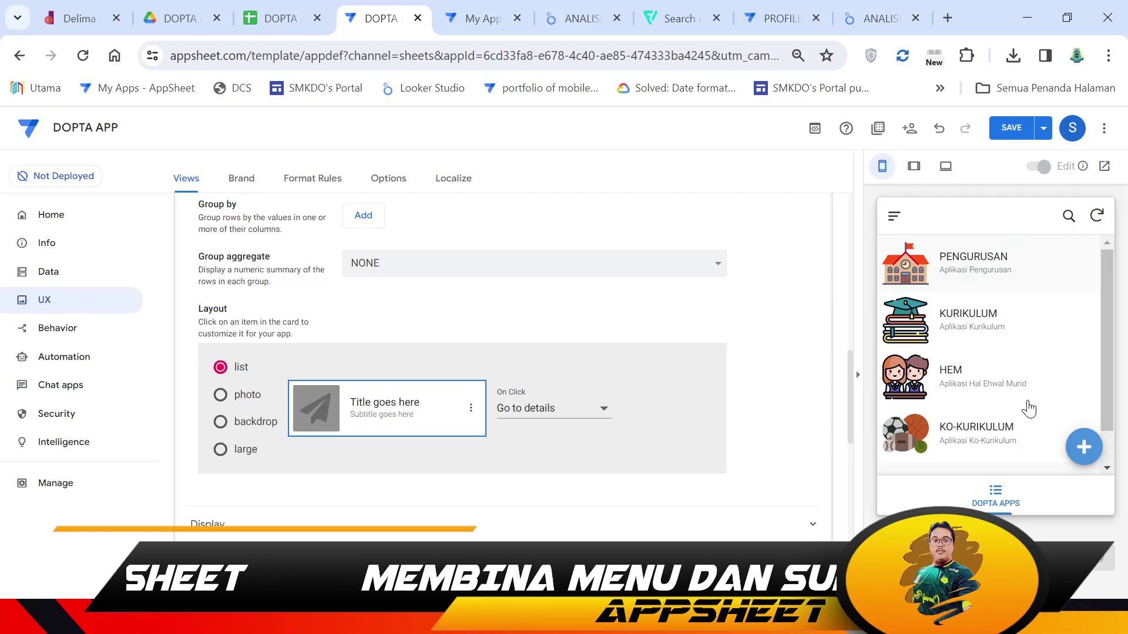
# - Collapse the DOPTA APPS view settings and create a new view without using a suggestion
pyautogui.scroll(15, 272, 246)
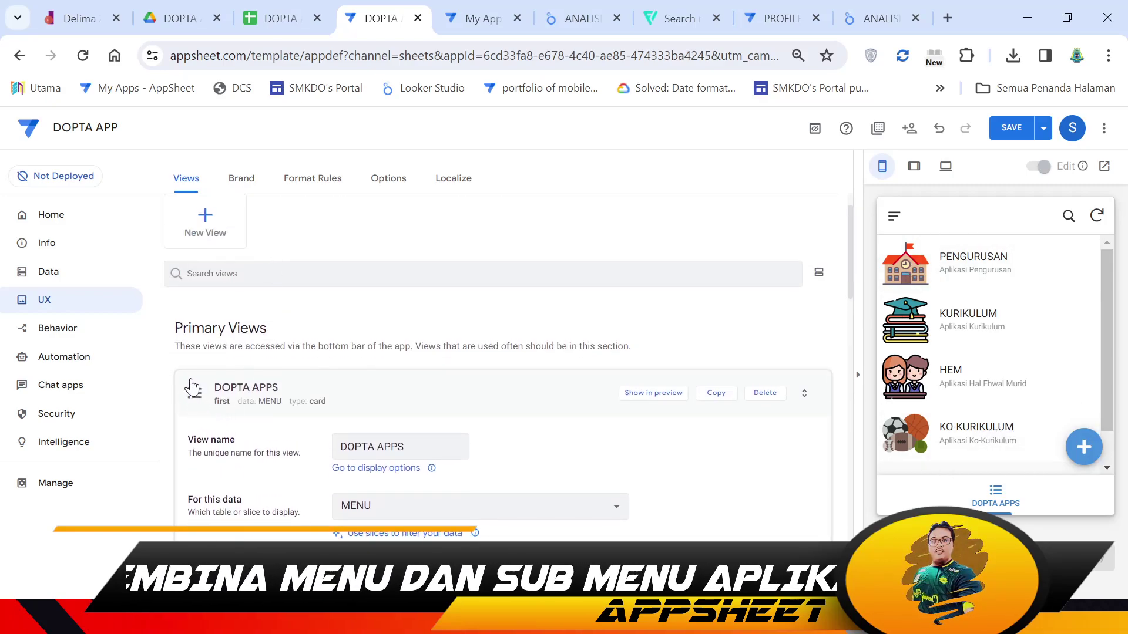
pyautogui.click(191, 388)
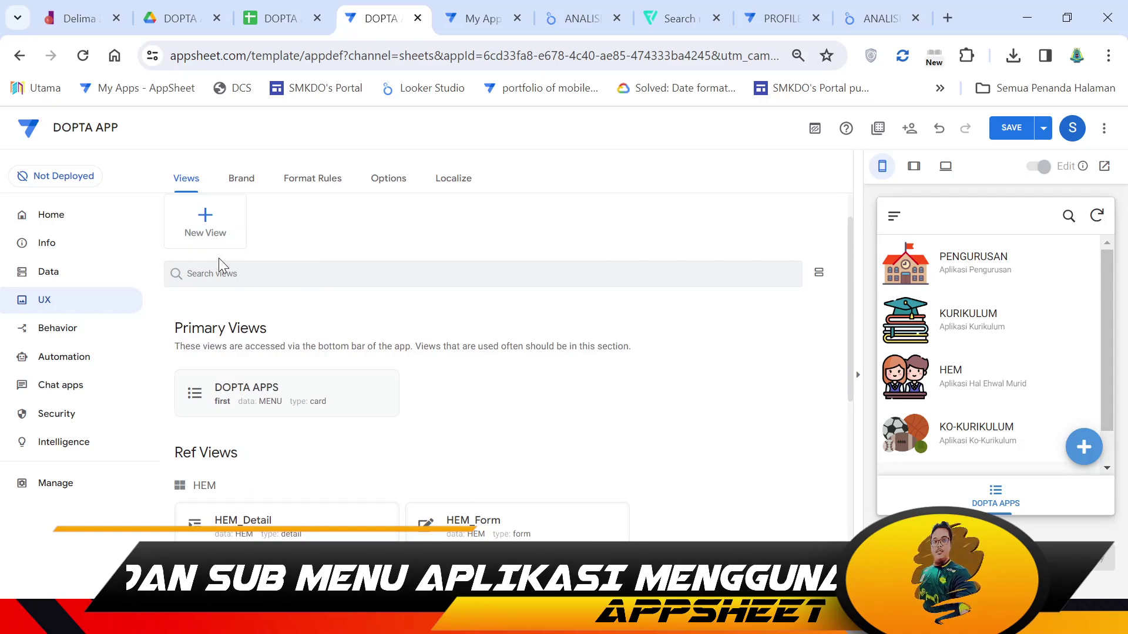
pyautogui.click(206, 220)
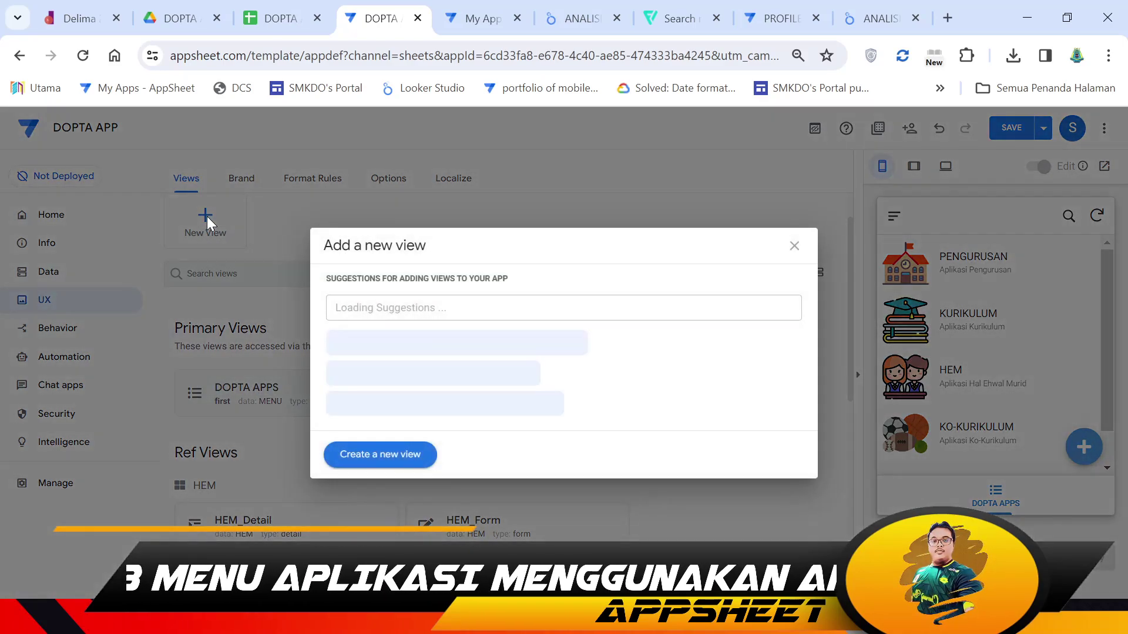
pyautogui.click(393, 461)
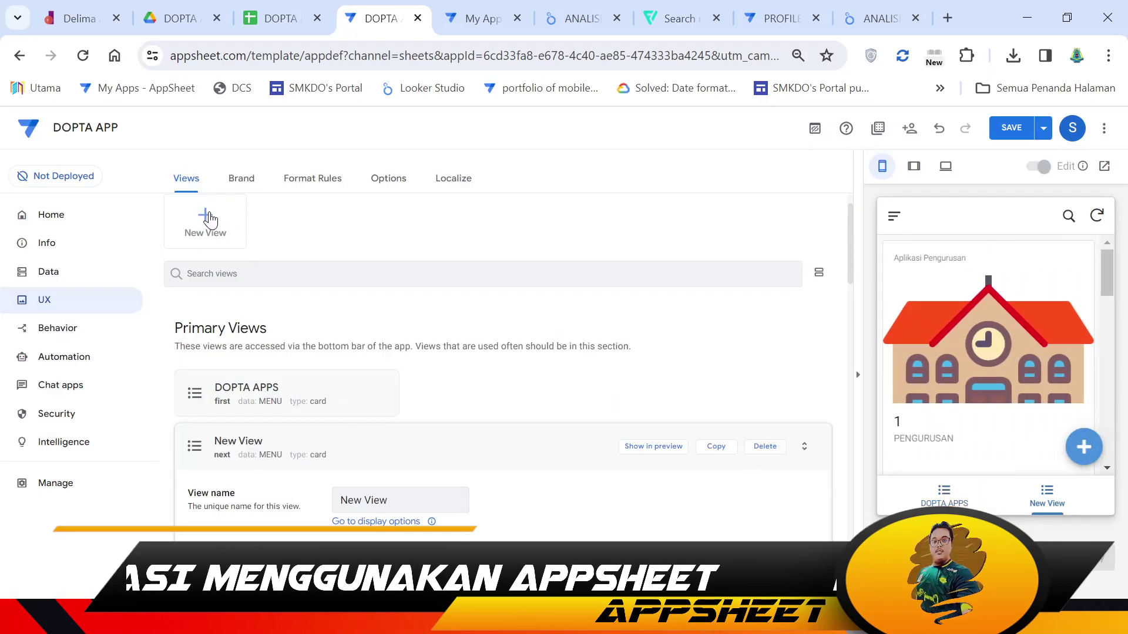
# - Name the new view PENGURUSAN and check the name against the VIEW column of the DOPTA APP spreadsheet
pyautogui.scroll(-3, 372, 431)
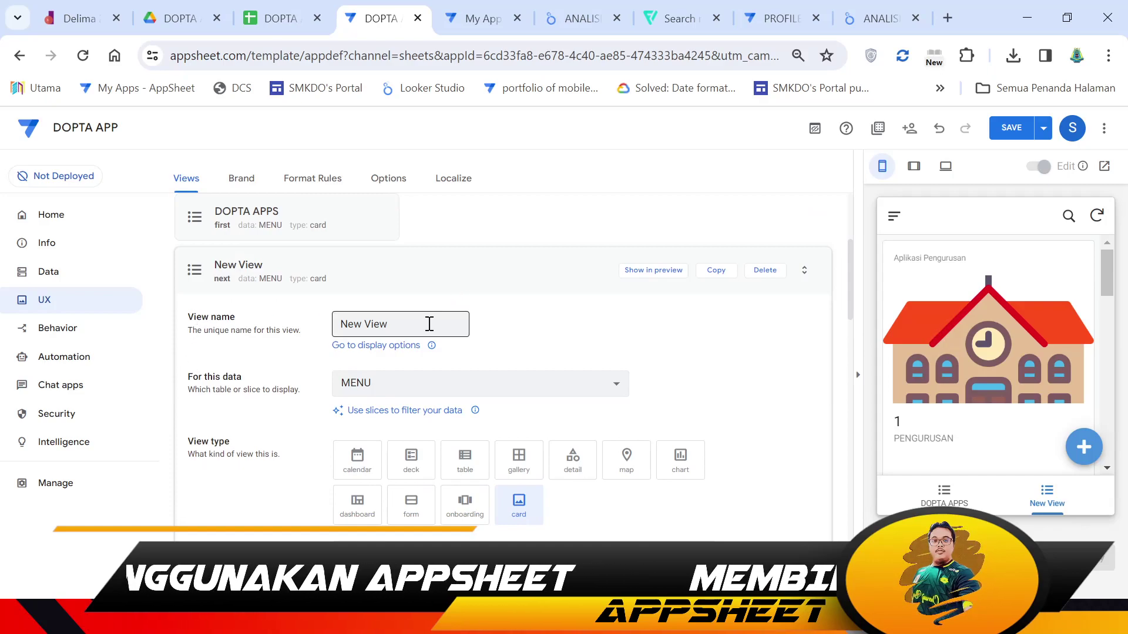
pyautogui.moveTo(429, 324); pyautogui.dragTo(205, 330)
pyautogui.write('PENGURUSAN')
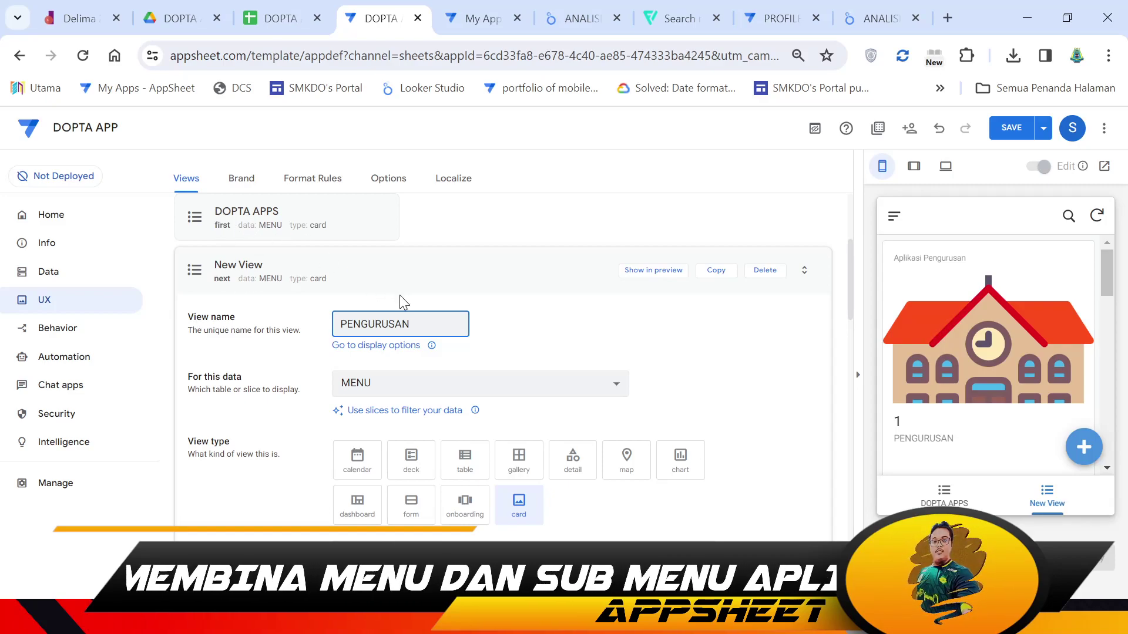
pyautogui.moveTo(363, 319); pyautogui.dragTo(313, 326)
pyautogui.click(281, 8)
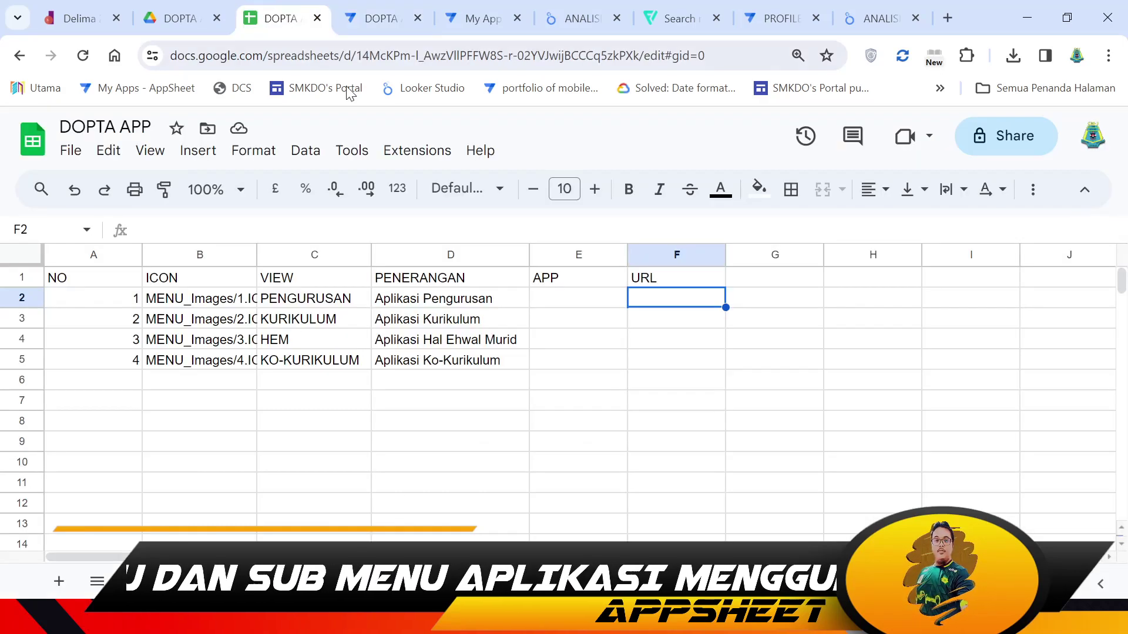
pyautogui.click(310, 304)
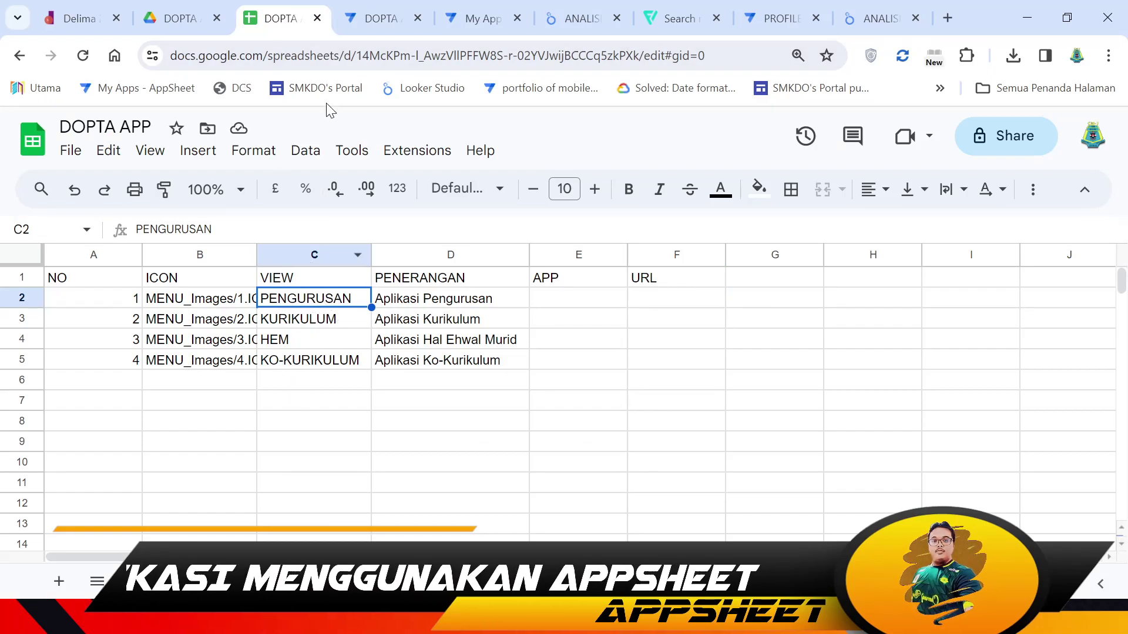
pyautogui.click(376, 18)
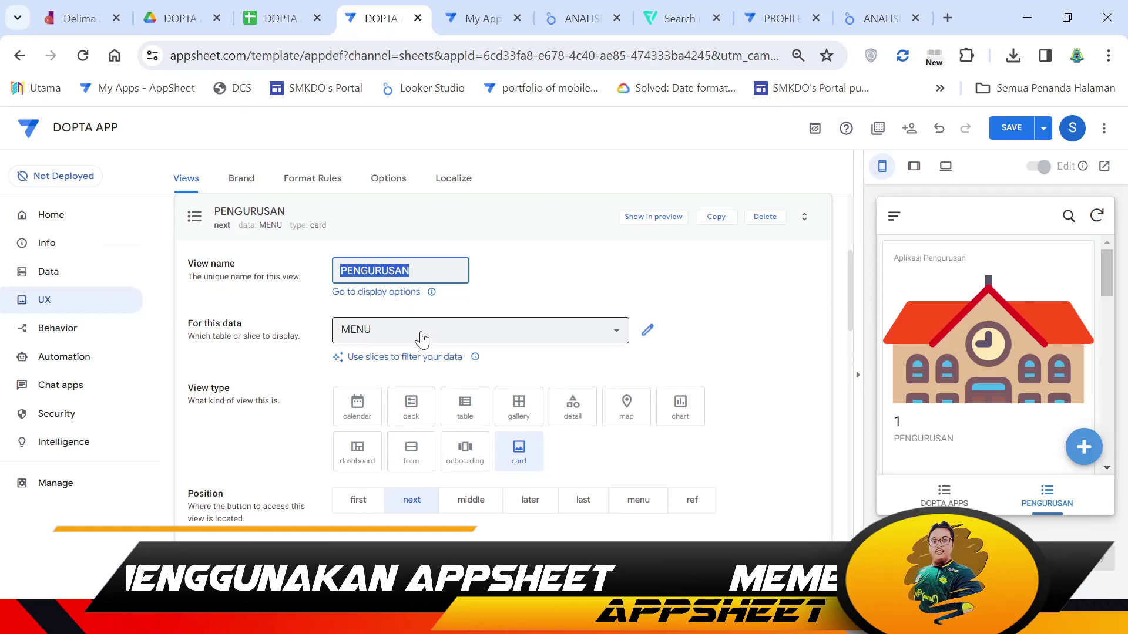
# - Base the PENGURUSAN view on the PENGURUSAN table and set its position to menu
pyautogui.click(421, 333)
pyautogui.click(420, 338)
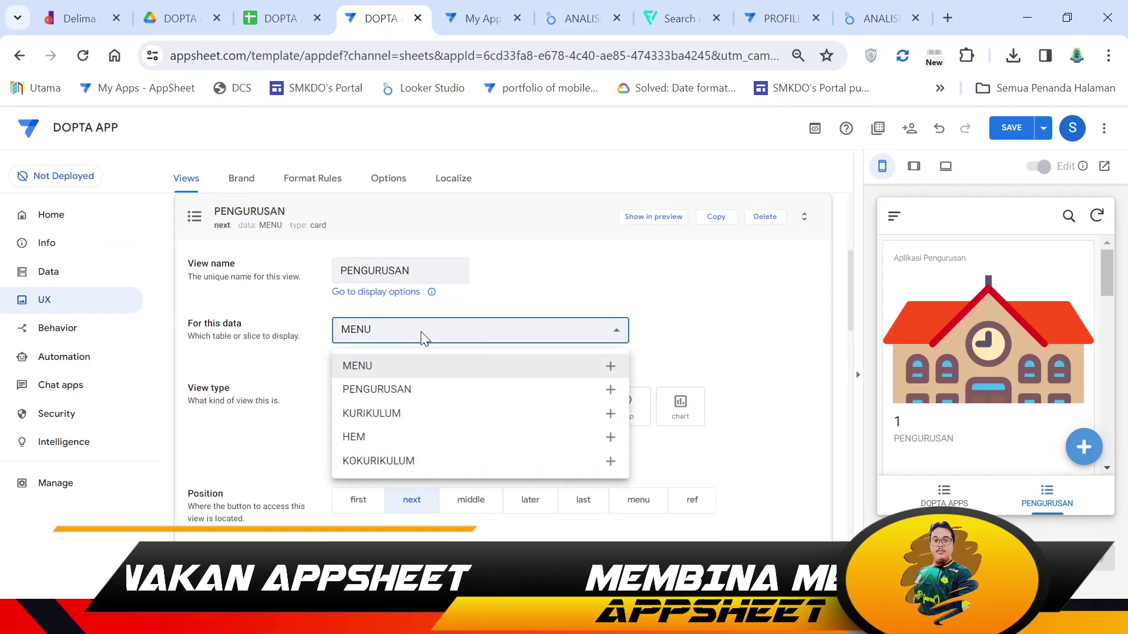
pyautogui.click(411, 389)
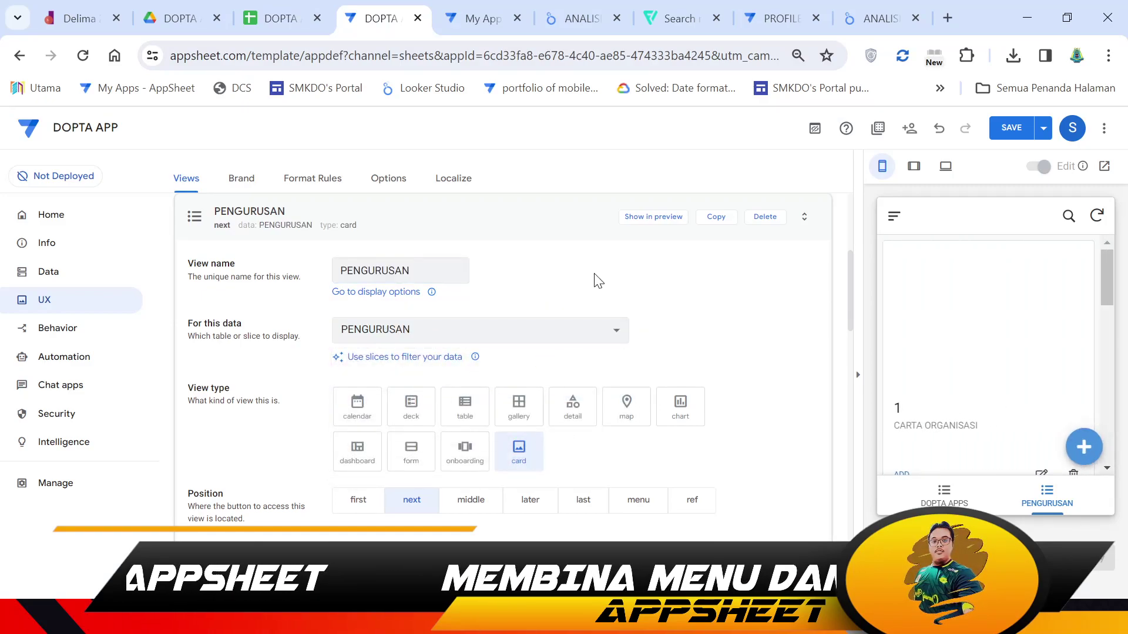
pyautogui.scroll(-5, 740, 472)
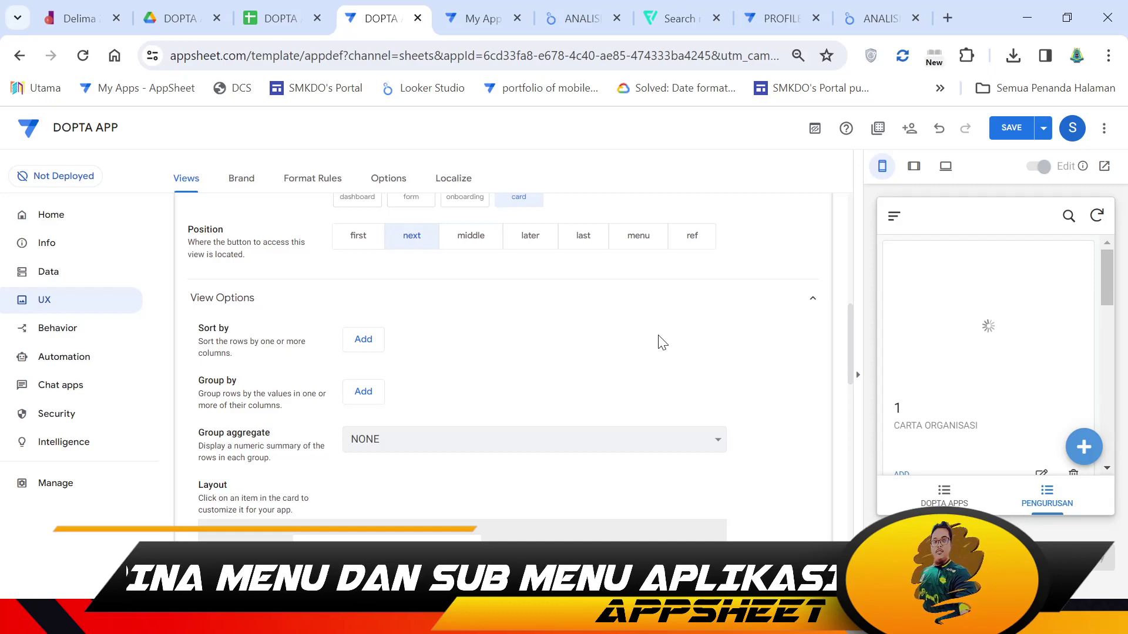
pyautogui.click(646, 241)
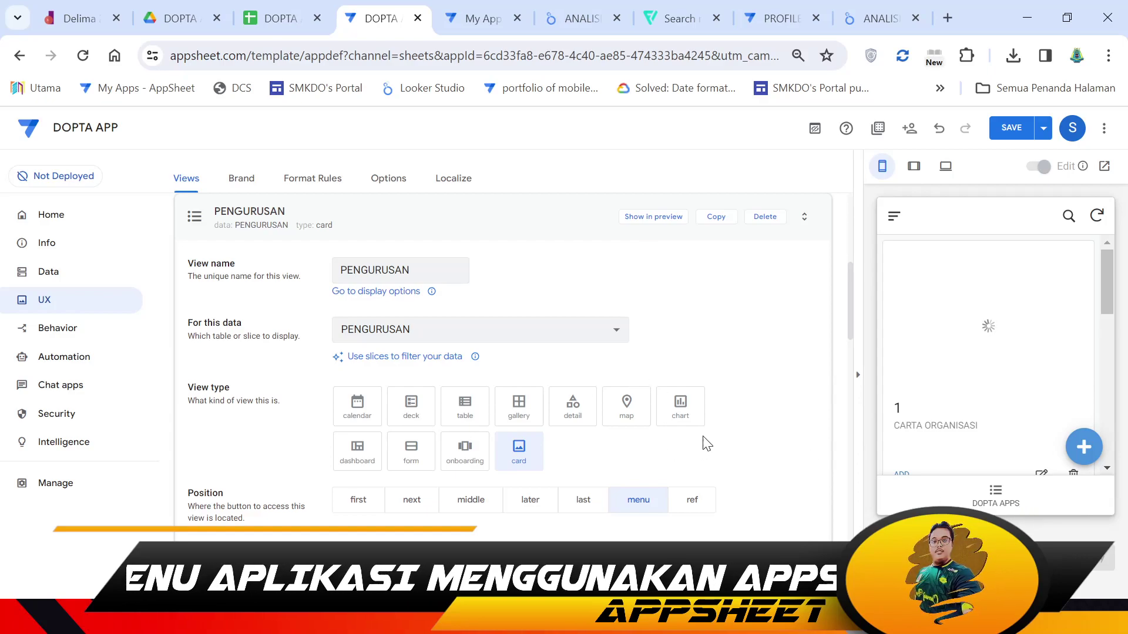
# - Set the PENGURUSAN view's card layout to photo and its on-click action to Edit
pyautogui.scroll(-5, 623, 411)
pyautogui.scroll(-3, 564, 417)
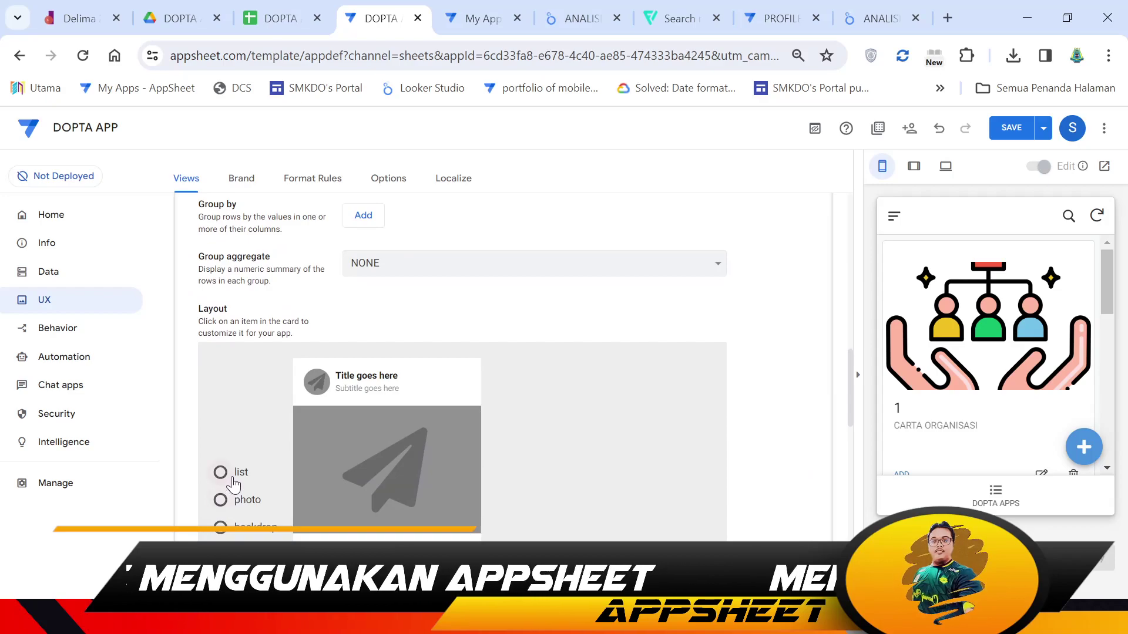
pyautogui.click(232, 473)
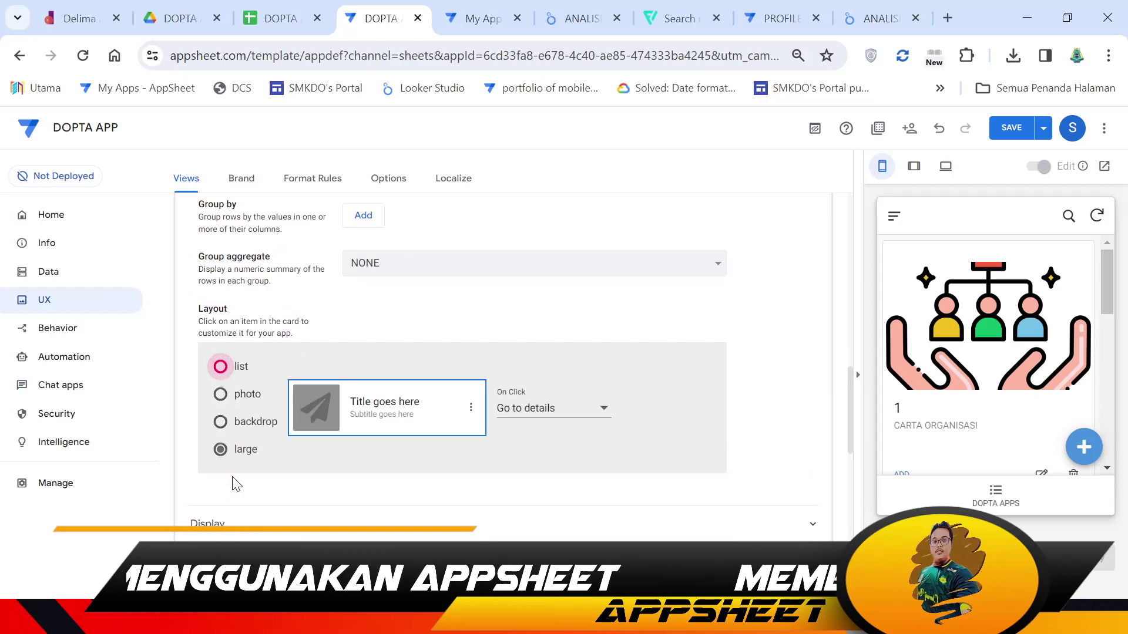
pyautogui.click(247, 400)
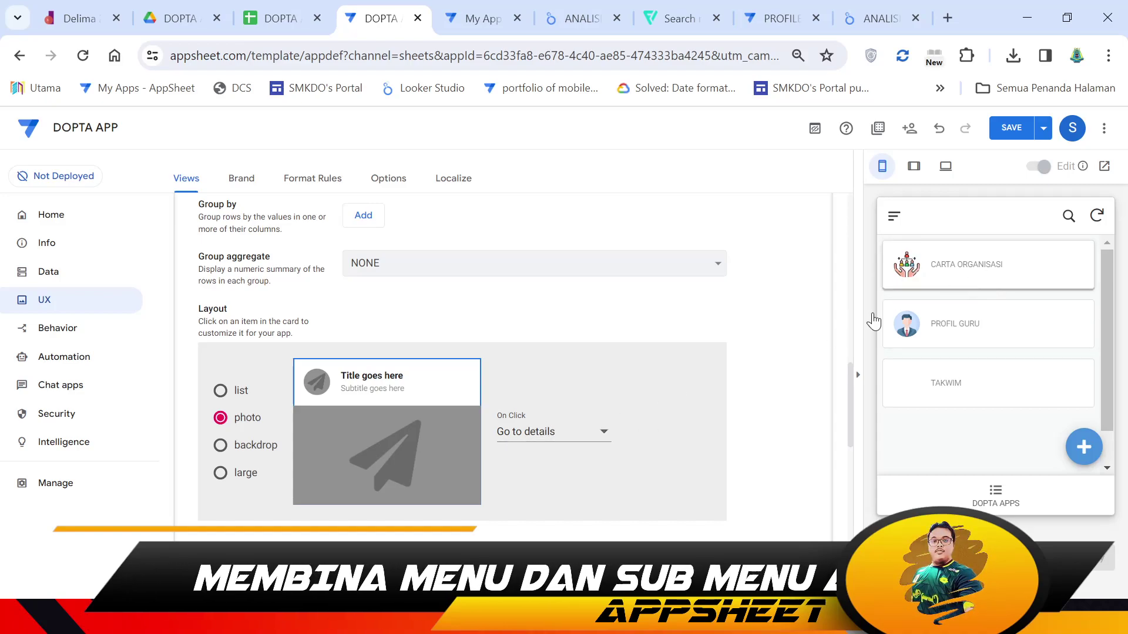
pyautogui.click(538, 441)
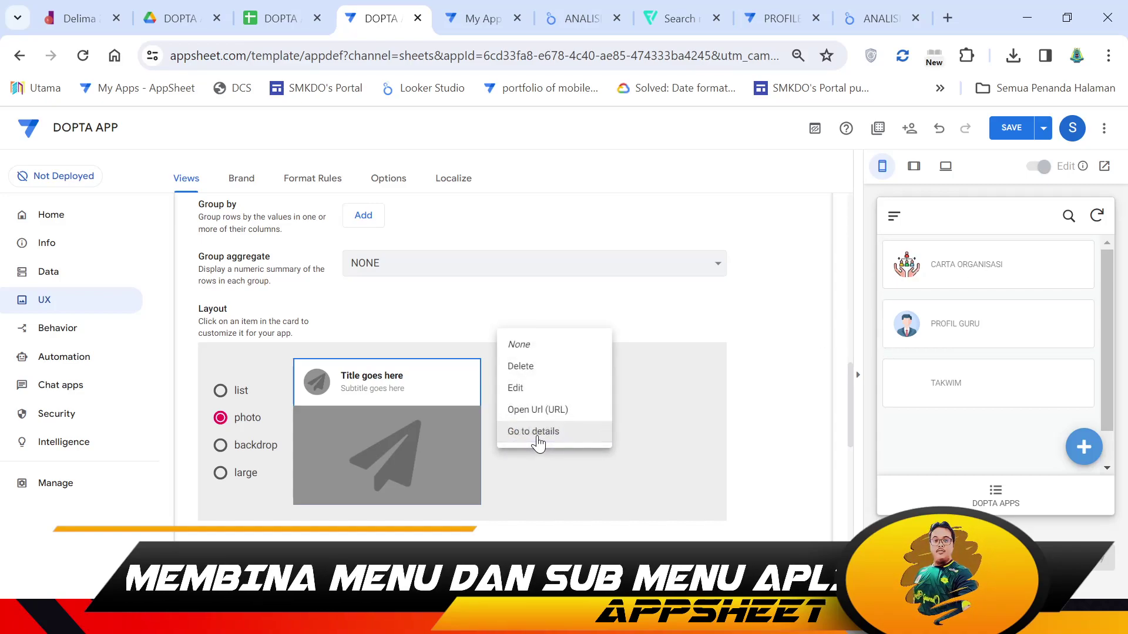
pyautogui.click(526, 389)
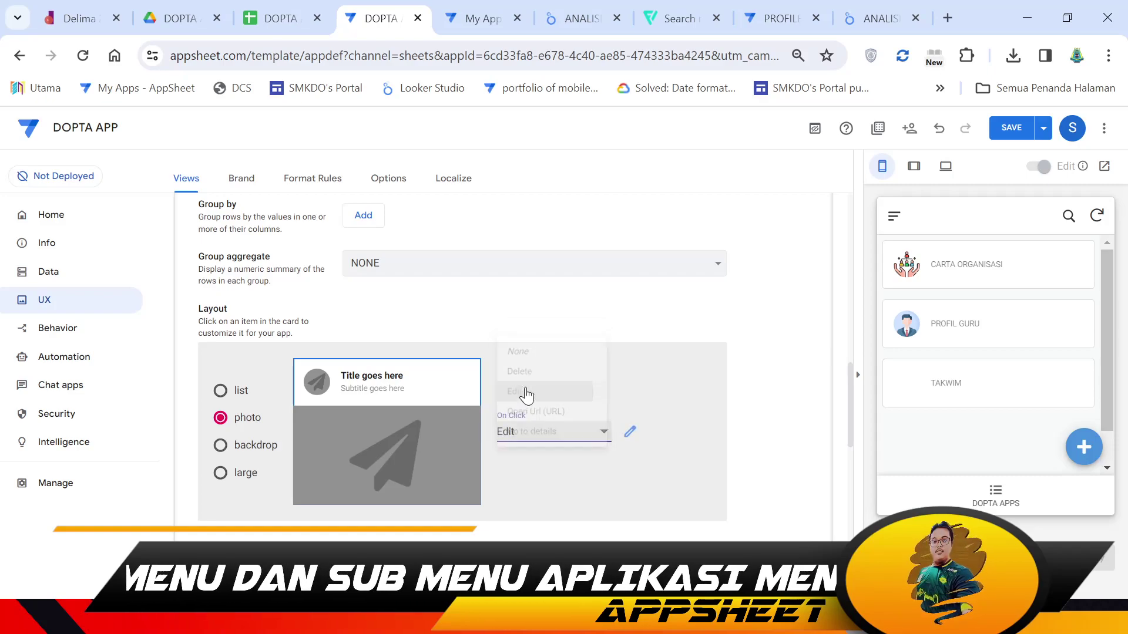
# - Test the preview by opening the CARTA ORGANISASI card's form and the main menu's PENGURUSAN record, returning to the main menu
pyautogui.click(1031, 271)
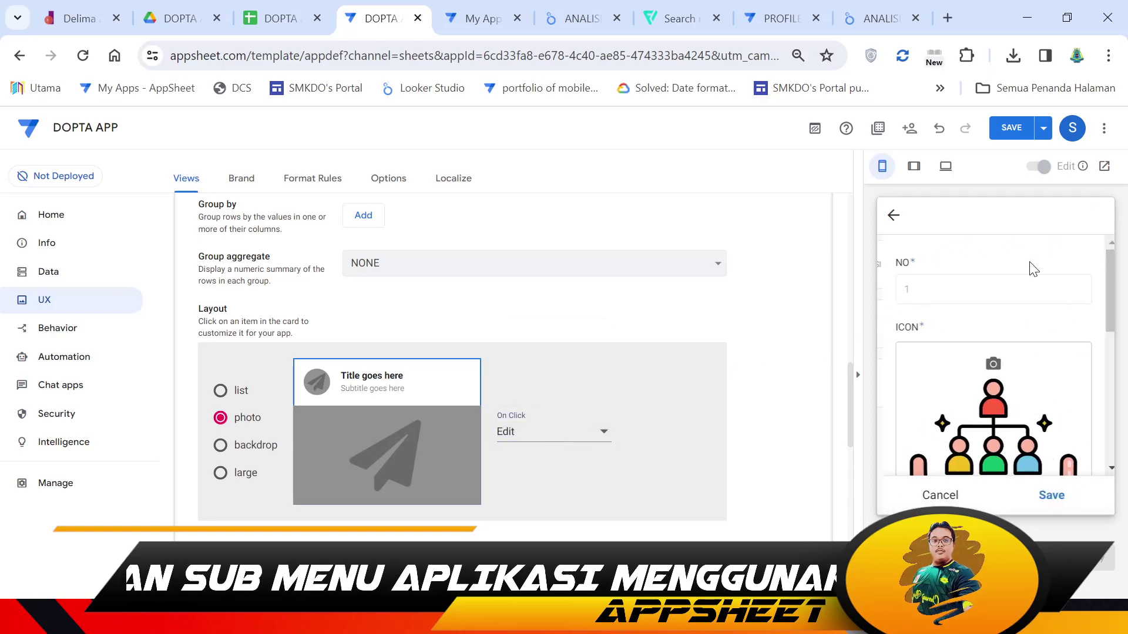
pyautogui.scroll(-5, 1011, 412)
pyautogui.scroll(4, 959, 239)
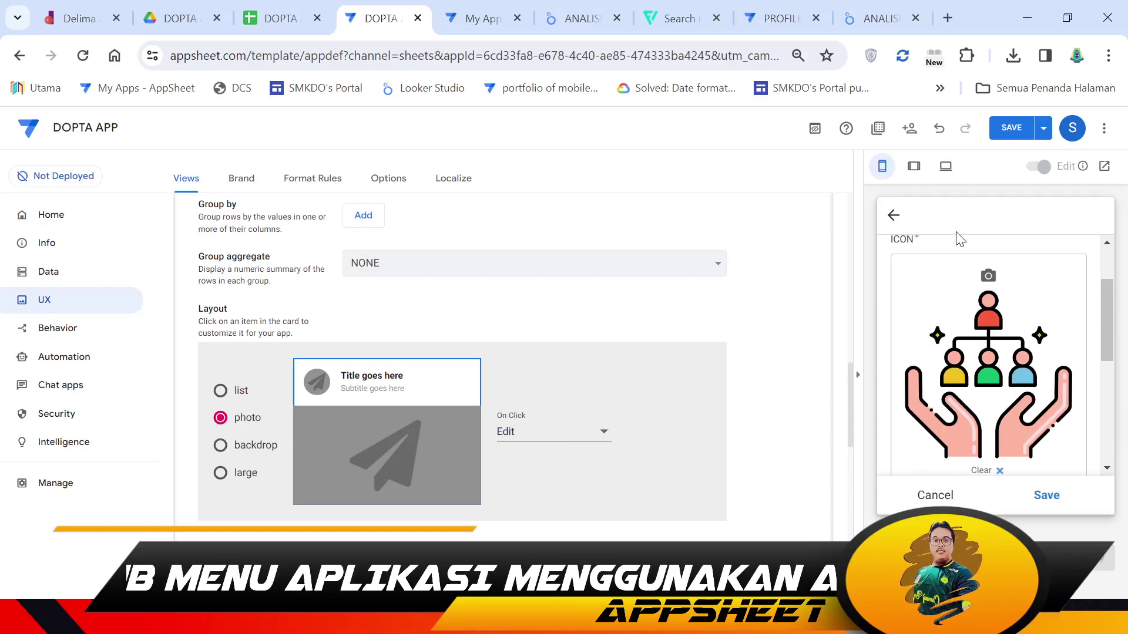
pyautogui.click(893, 216)
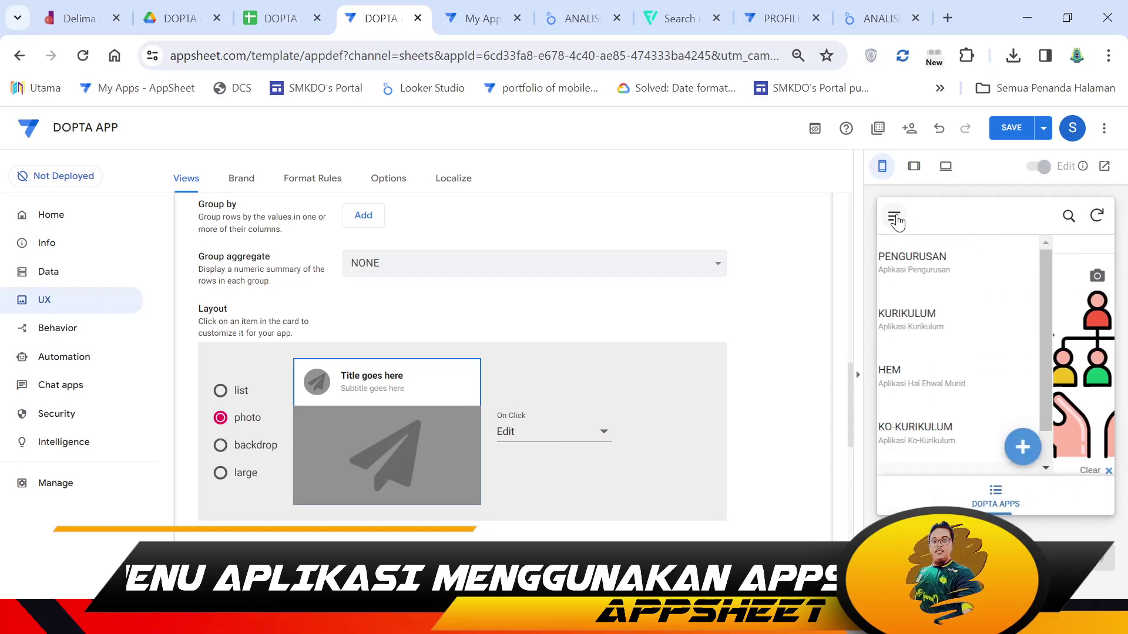
pyautogui.click(990, 271)
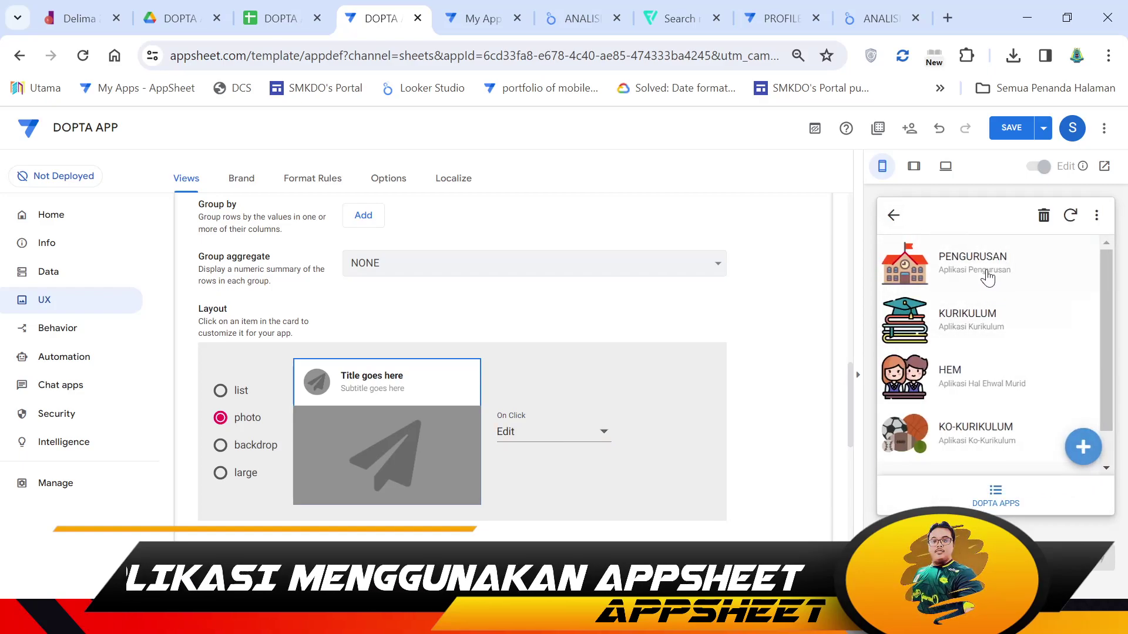
pyautogui.click(907, 218)
# - Show the PENGURUSAN view in the preview and open the TAKWIM record for editing
pyautogui.scroll(10, 642, 341)
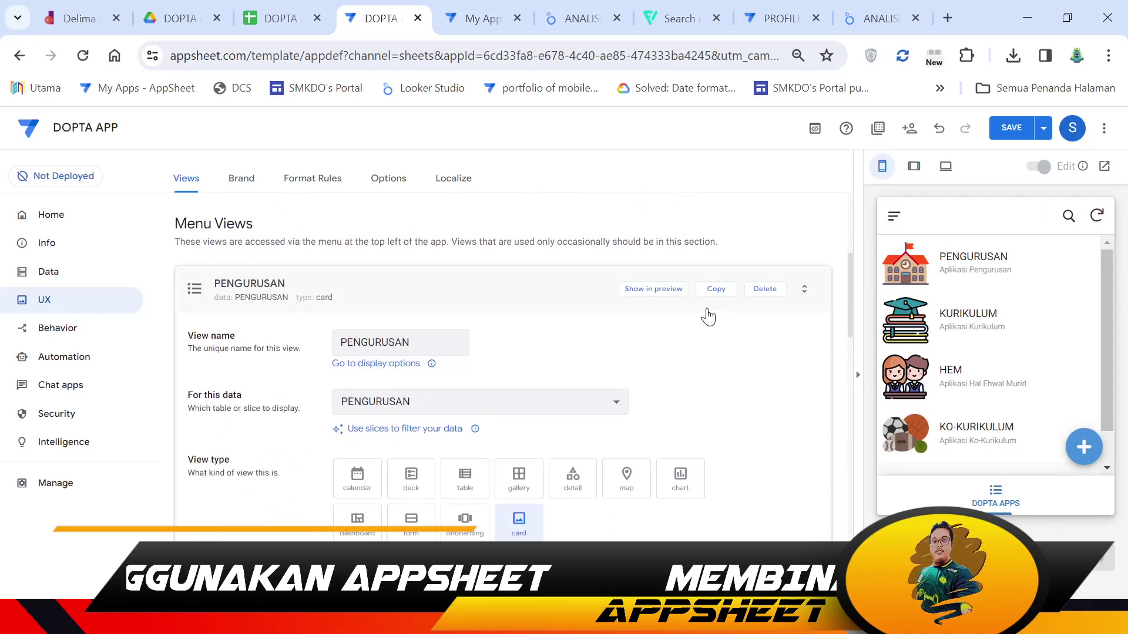
pyautogui.click(664, 305)
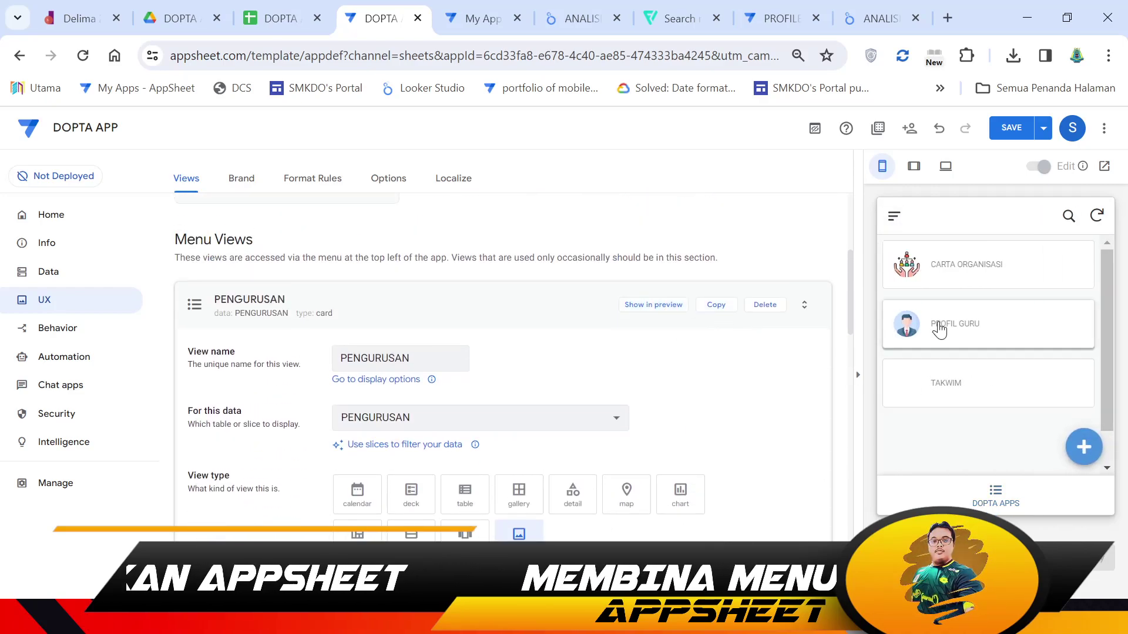
pyautogui.click(964, 394)
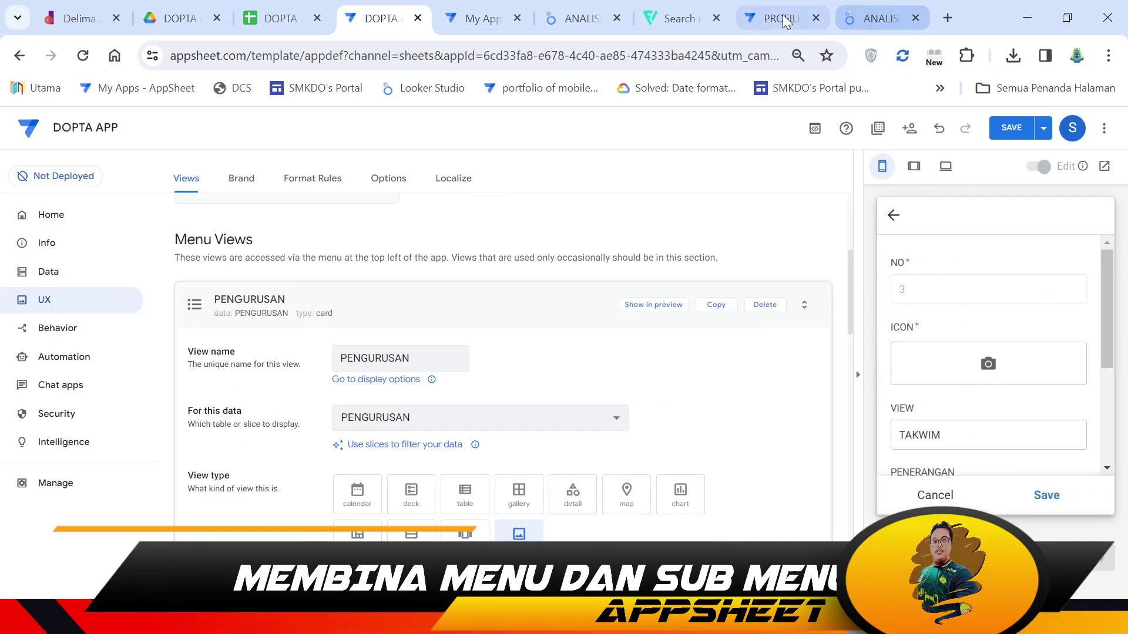
# - Switch to Flaticon and search for CALENDAR icons
pyautogui.click(782, 18)
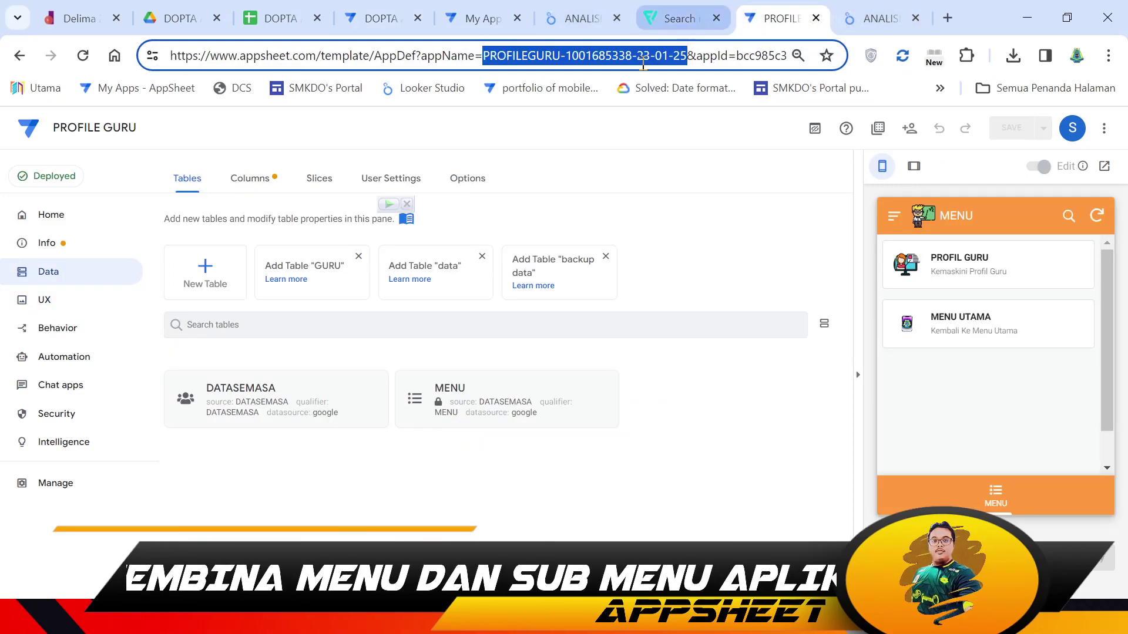
pyautogui.click(680, 18)
pyautogui.click(961, 184)
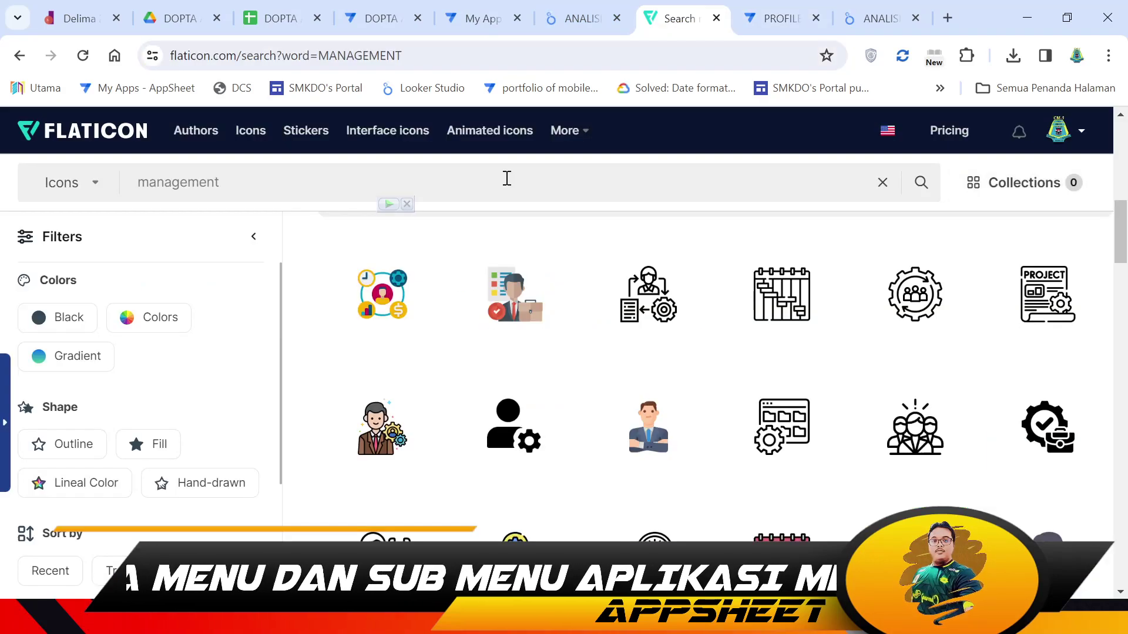
pyautogui.doubleClick(176, 182)
pyautogui.write('CALENDAR')
pyautogui.press('Return')
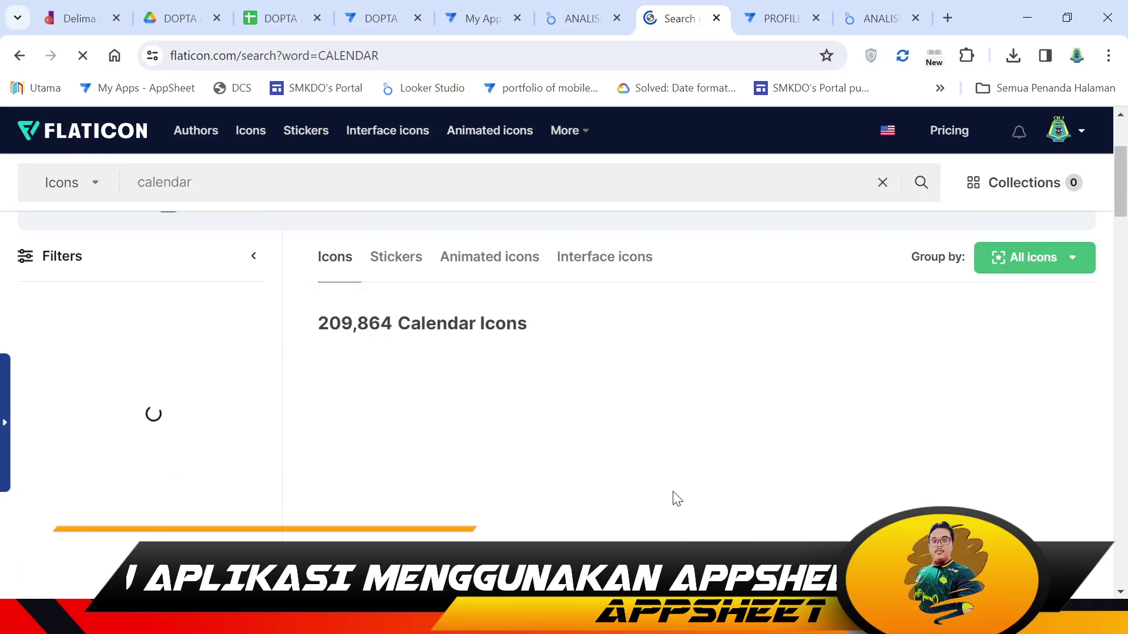
# - Download the free version of the Timetable icon, the coloured calendar with check marks and a clock
pyautogui.scroll(-2, 678, 499)
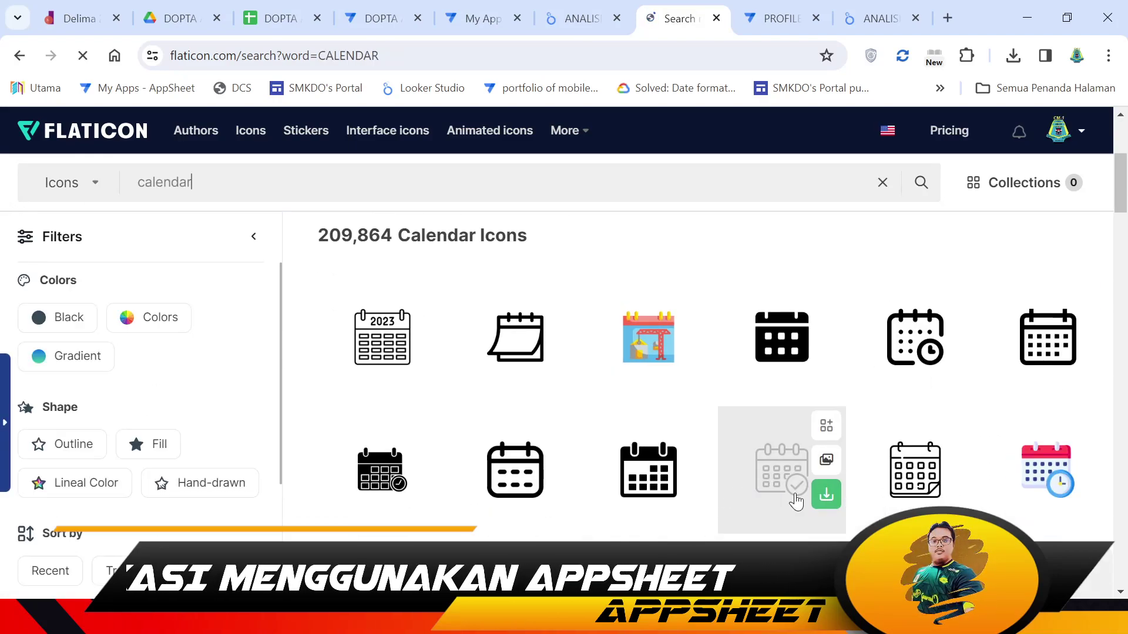
pyautogui.scroll(-2, 804, 503)
pyautogui.scroll(-3, 793, 505)
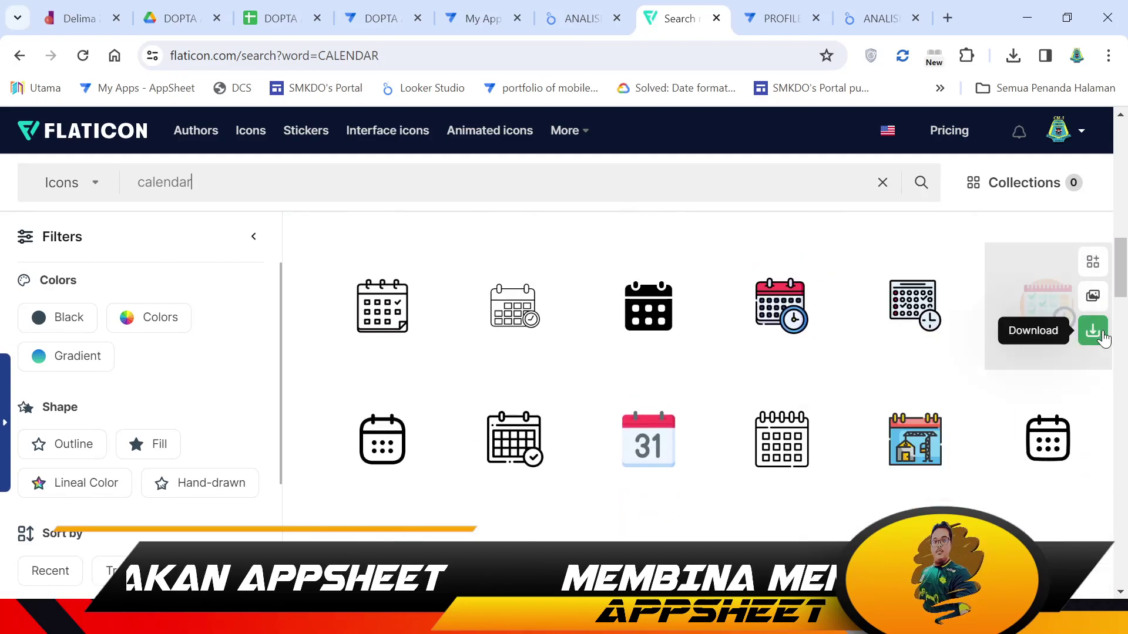
pyautogui.click(1094, 331)
pyautogui.click(1049, 434)
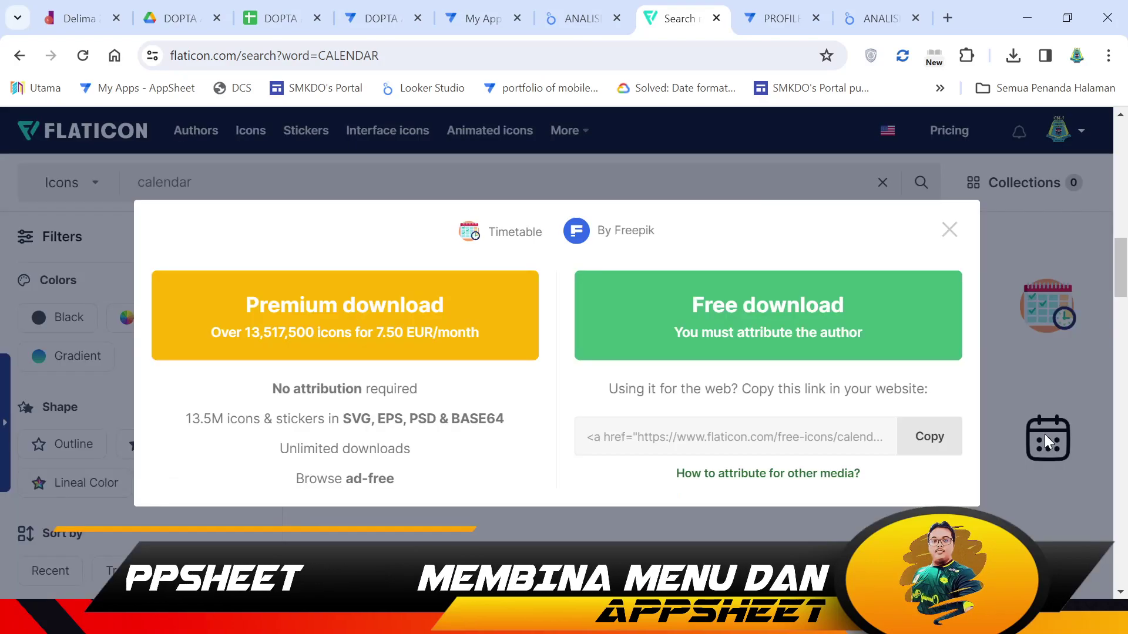
pyautogui.click(746, 315)
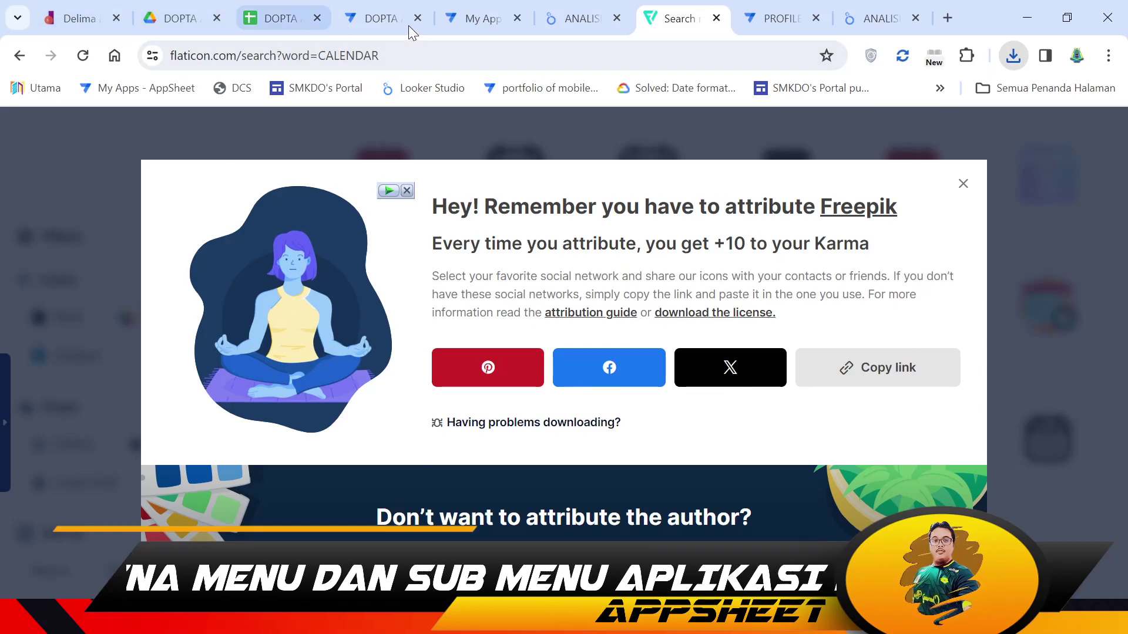
# - Switch back to the DOPTA APP editor, set the downloaded calendar image as the TAKWIM record's ICON, and save the record
pyautogui.click(380, 17)
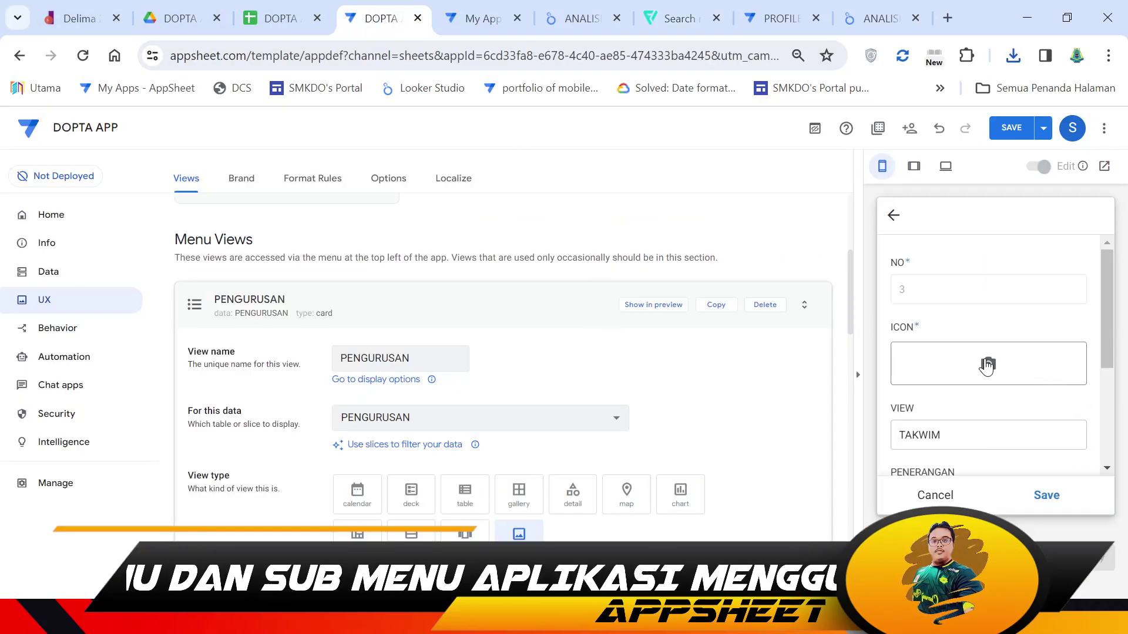
pyautogui.click(988, 364)
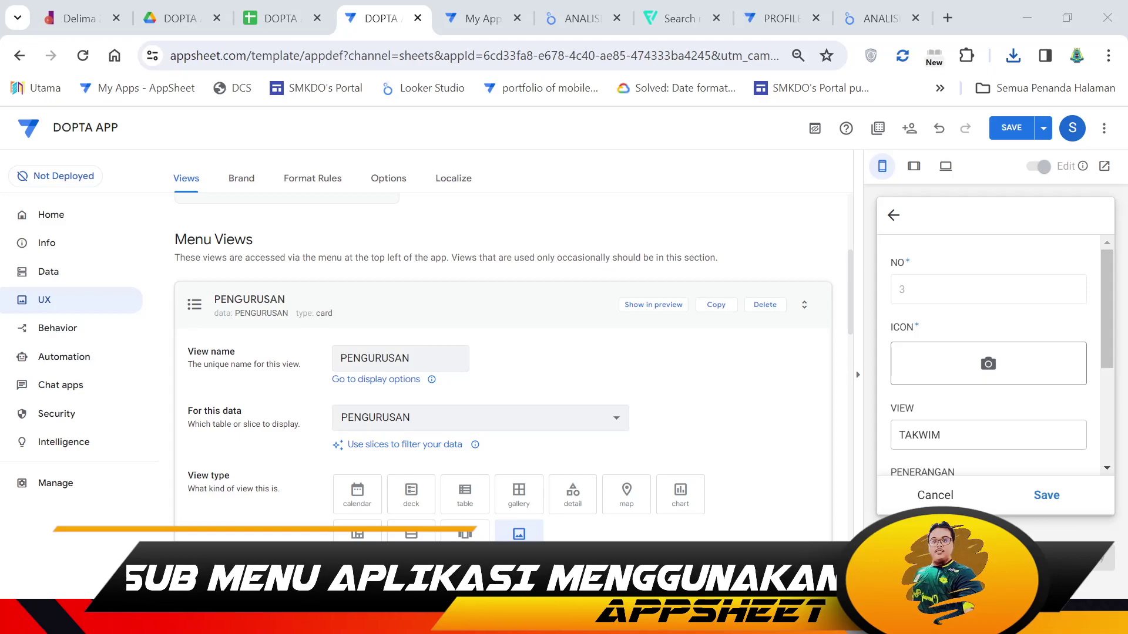
pyautogui.doubleClick(1026, 454)
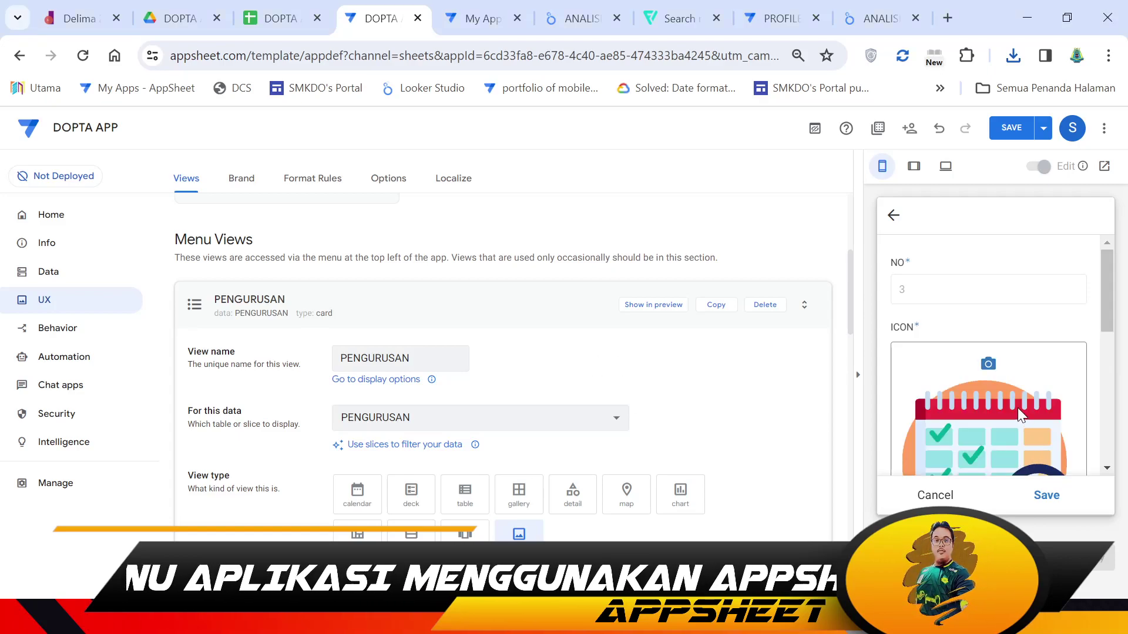
pyautogui.scroll(-3, 1017, 408)
pyautogui.click(1046, 495)
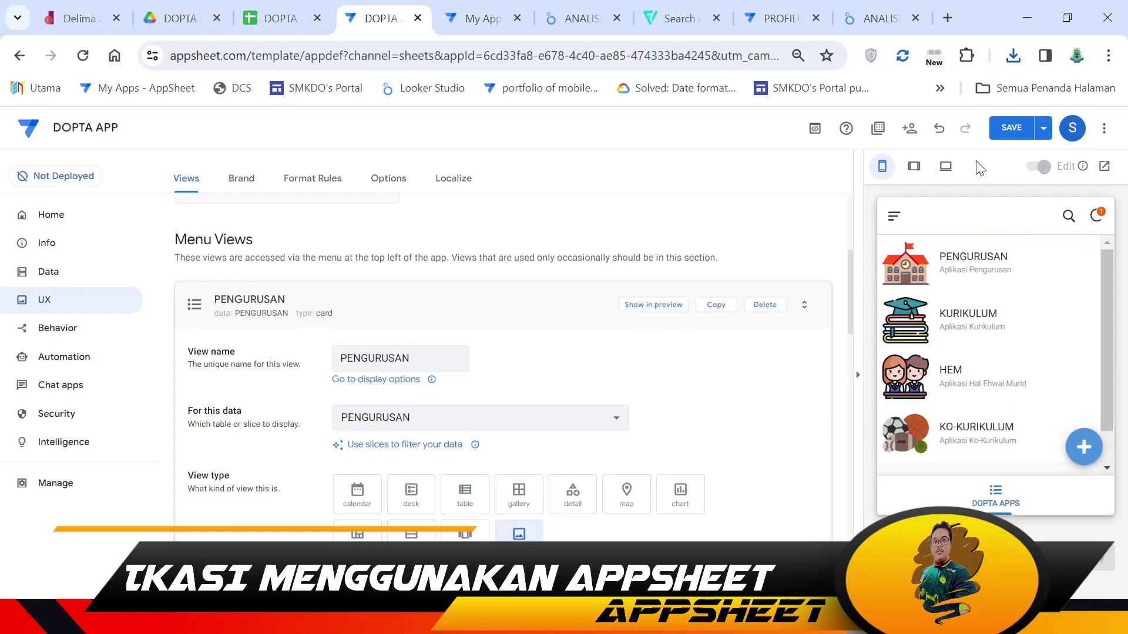
# - Save the DOPTA APP and show the PENGURUSAN view in the preview
pyautogui.click(1011, 129)
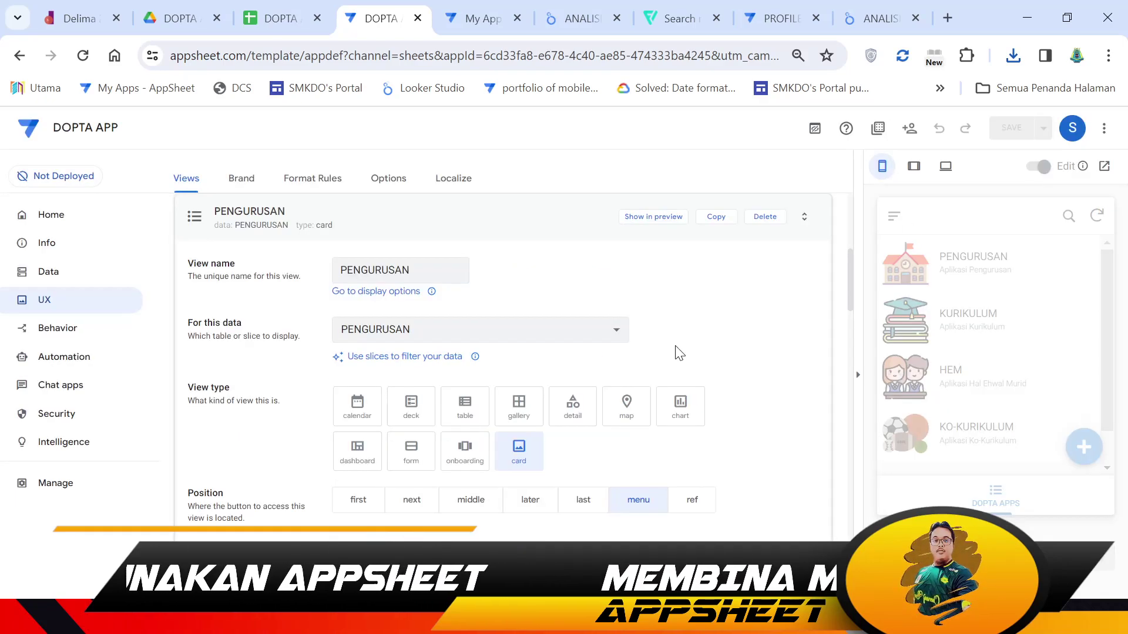
pyautogui.click(655, 221)
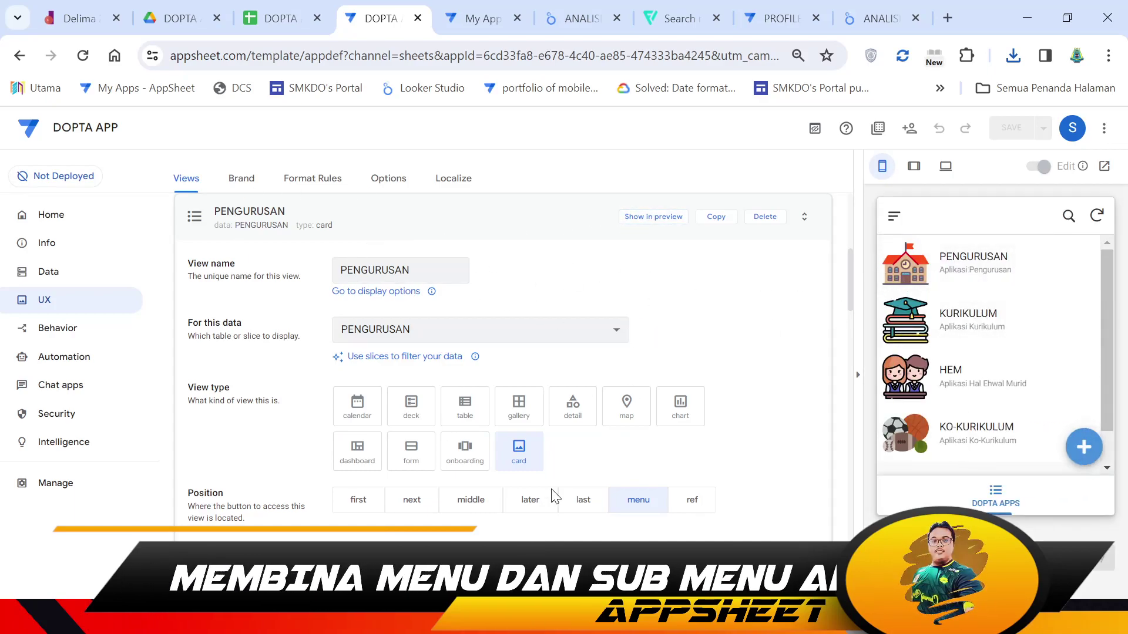
pyautogui.click(662, 217)
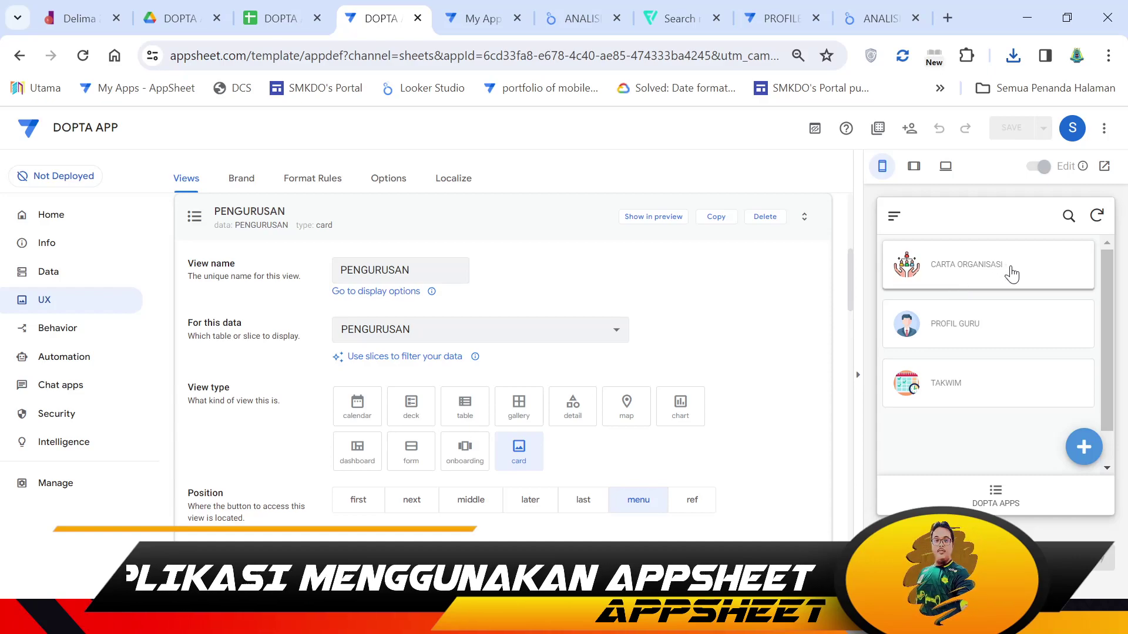
# - Compare the DOPTA APPS main menu with the PENGURUSAN submenu in the preview and review the PENGURUSAN view's settings
pyautogui.click(995, 499)
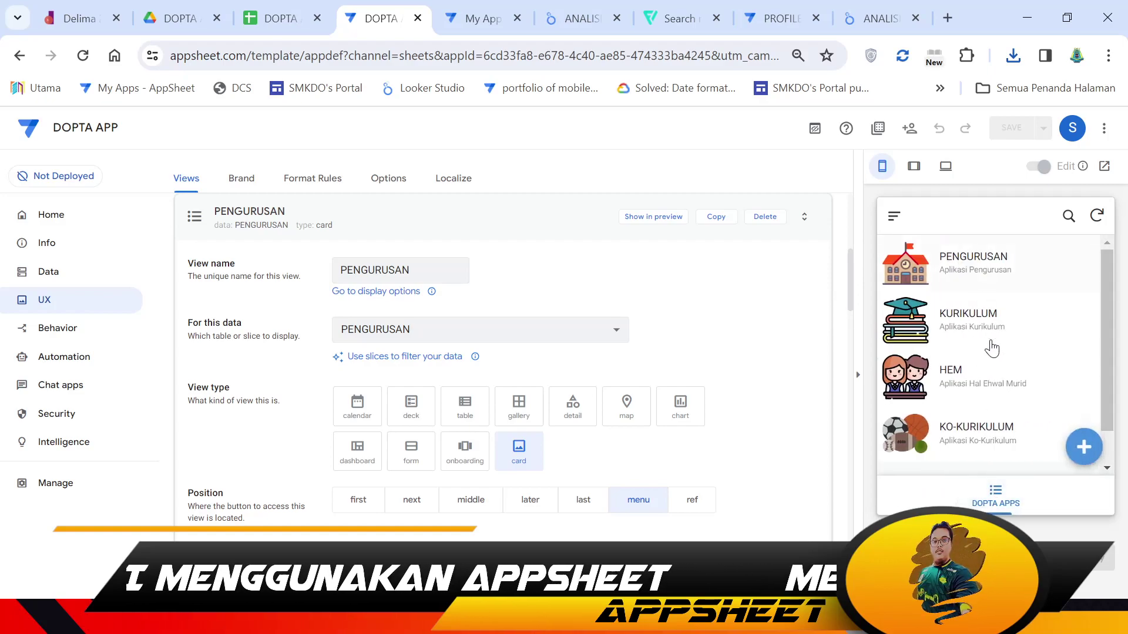
pyautogui.click(652, 216)
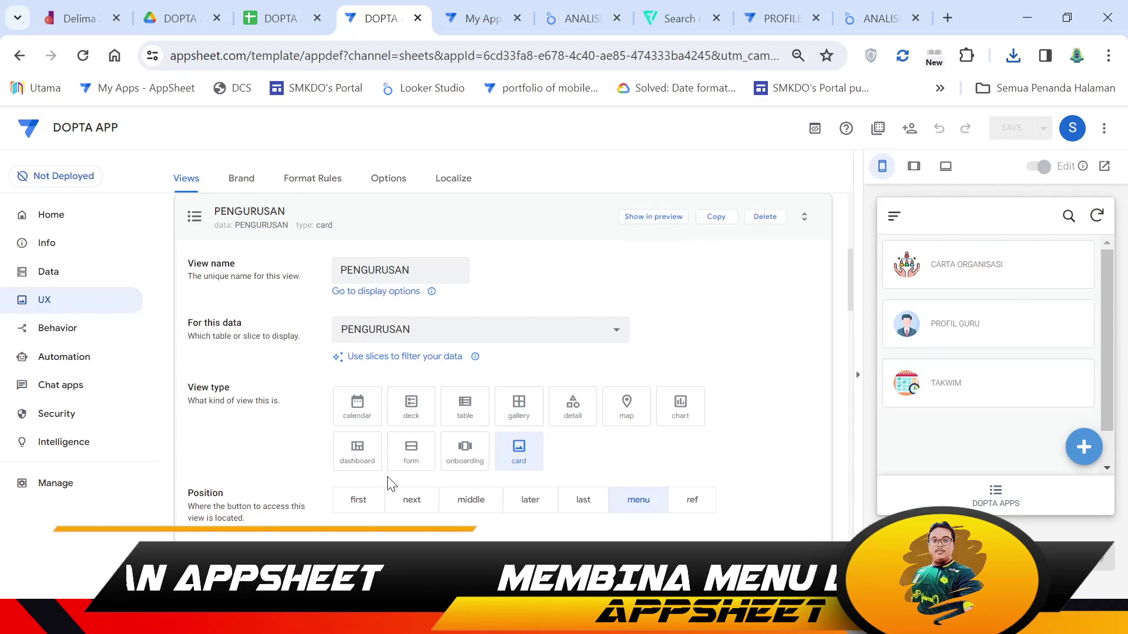
pyautogui.scroll(-2, 385, 486)
pyautogui.scroll(-5, 385, 486)
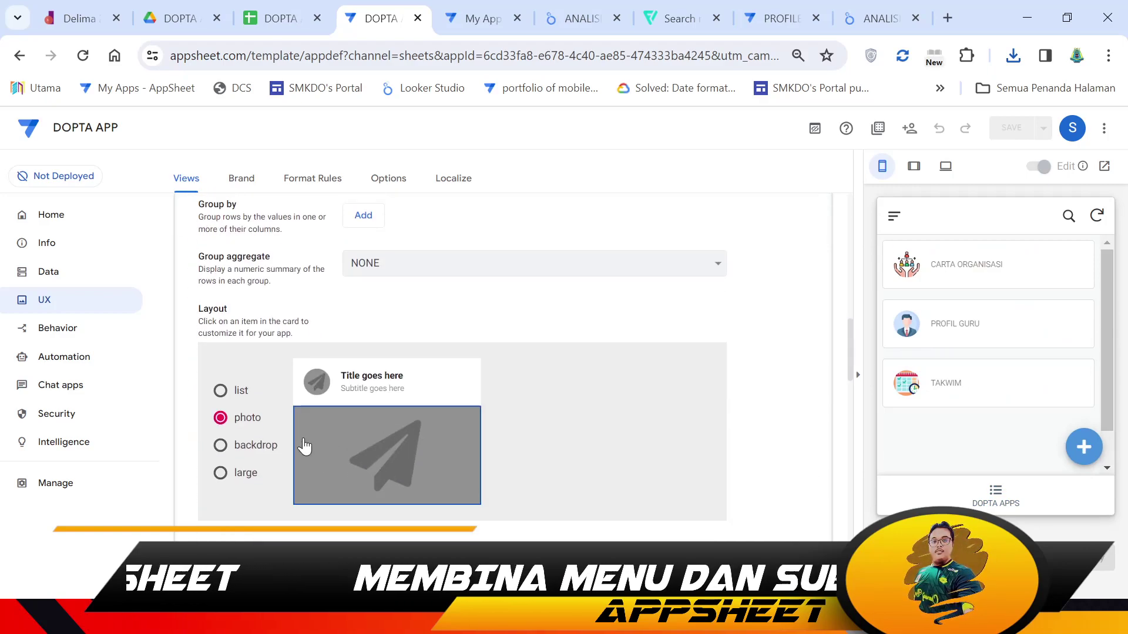
pyautogui.scroll(5, 696, 315)
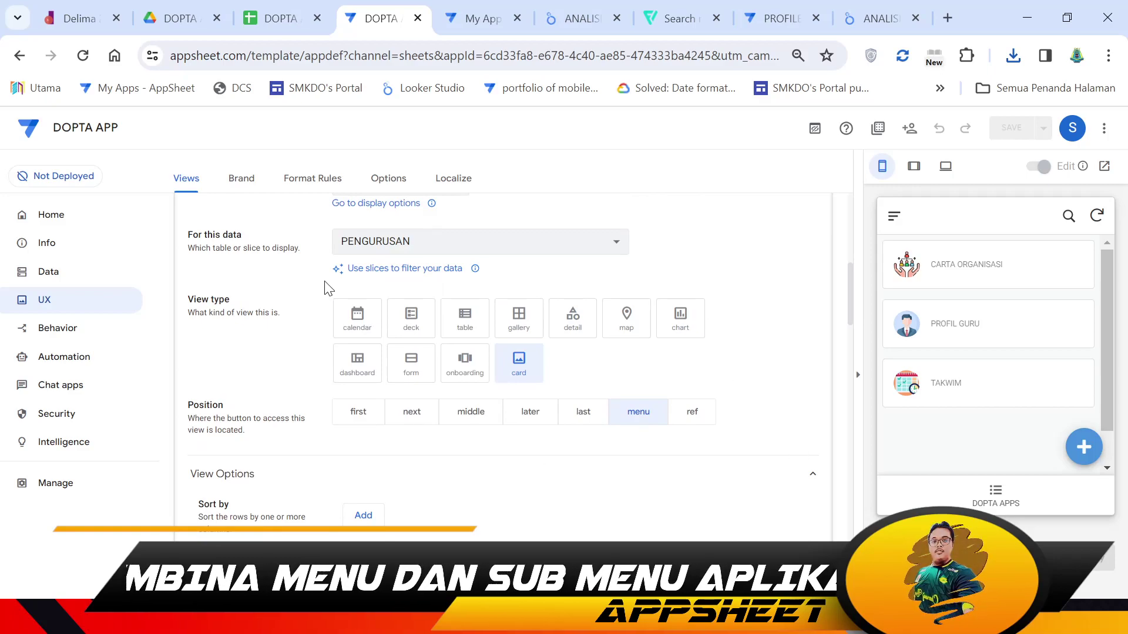
pyautogui.scroll(2, 327, 296)
pyautogui.click(196, 226)
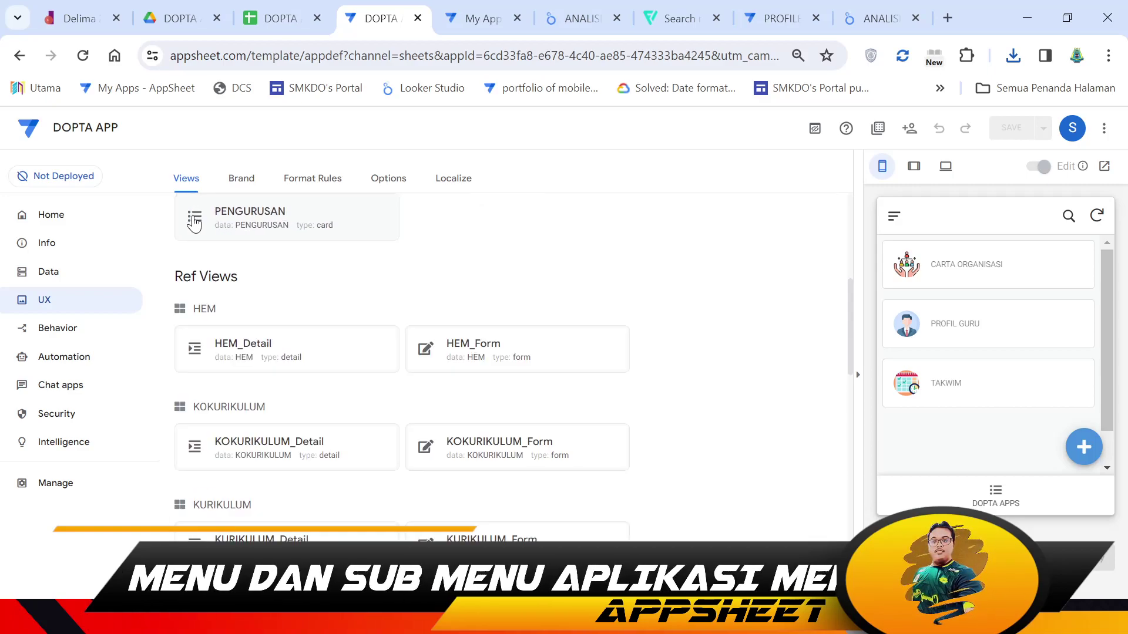
pyautogui.scroll(3, 818, 433)
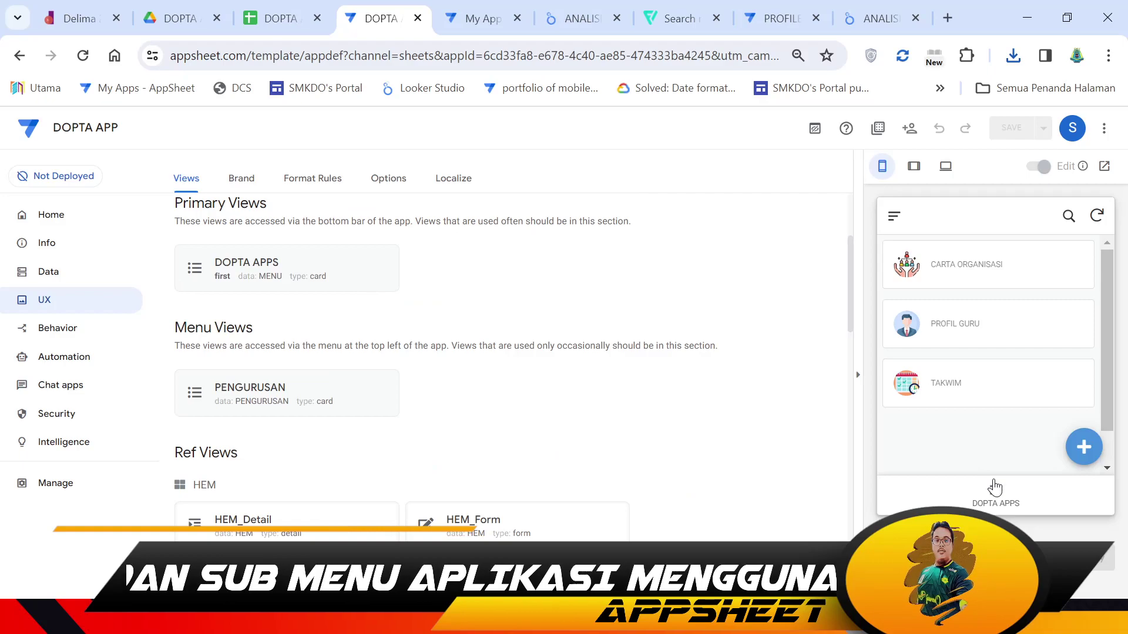
pyautogui.click(1004, 506)
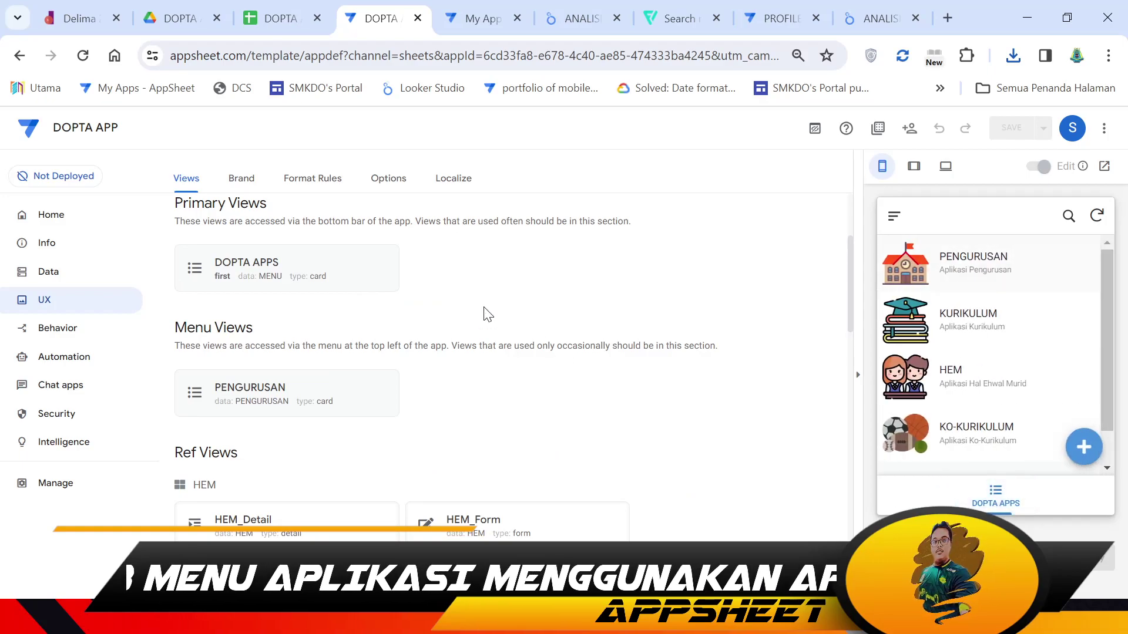
# - Create an action named GO VIEW for the MENU table that performs "App: go to another view within this app"
pyautogui.click(50, 329)
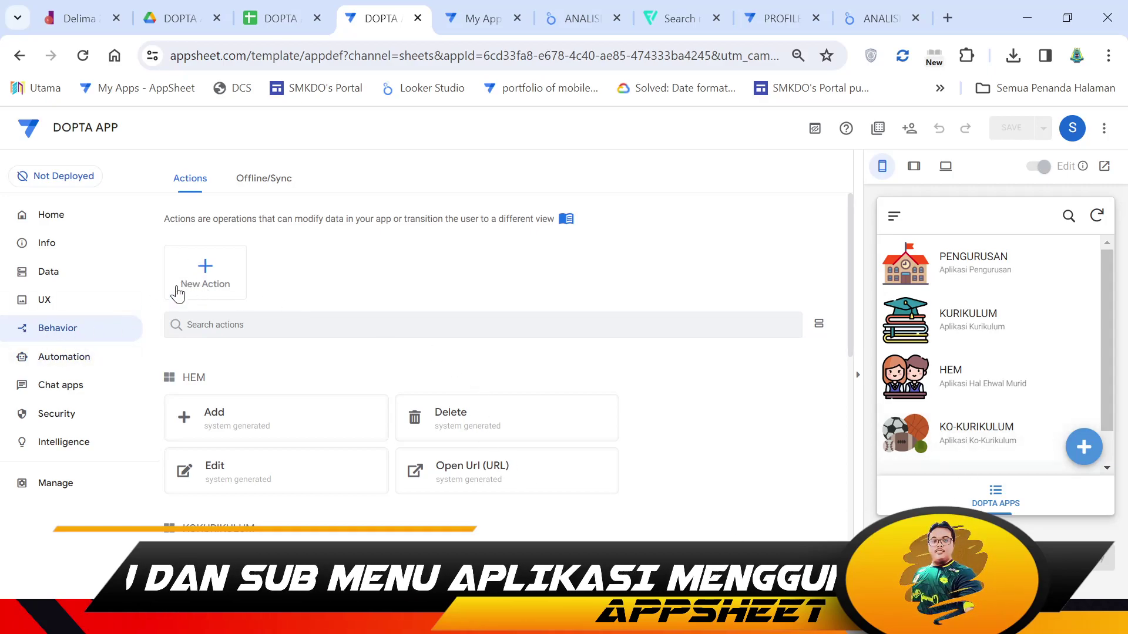
pyautogui.click(208, 265)
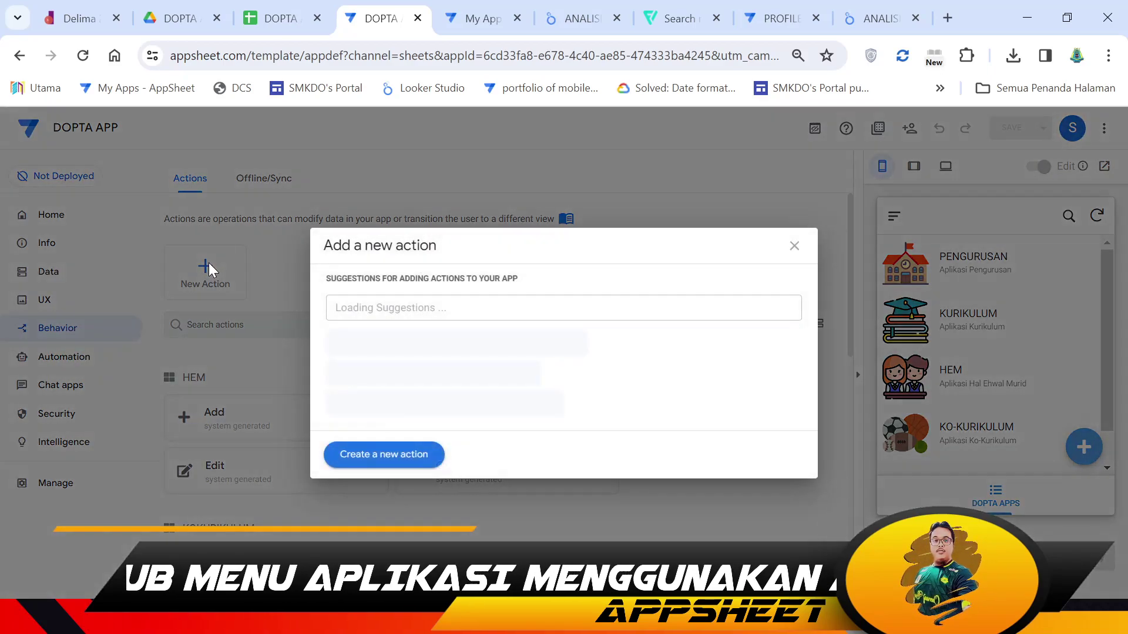
pyautogui.click(388, 460)
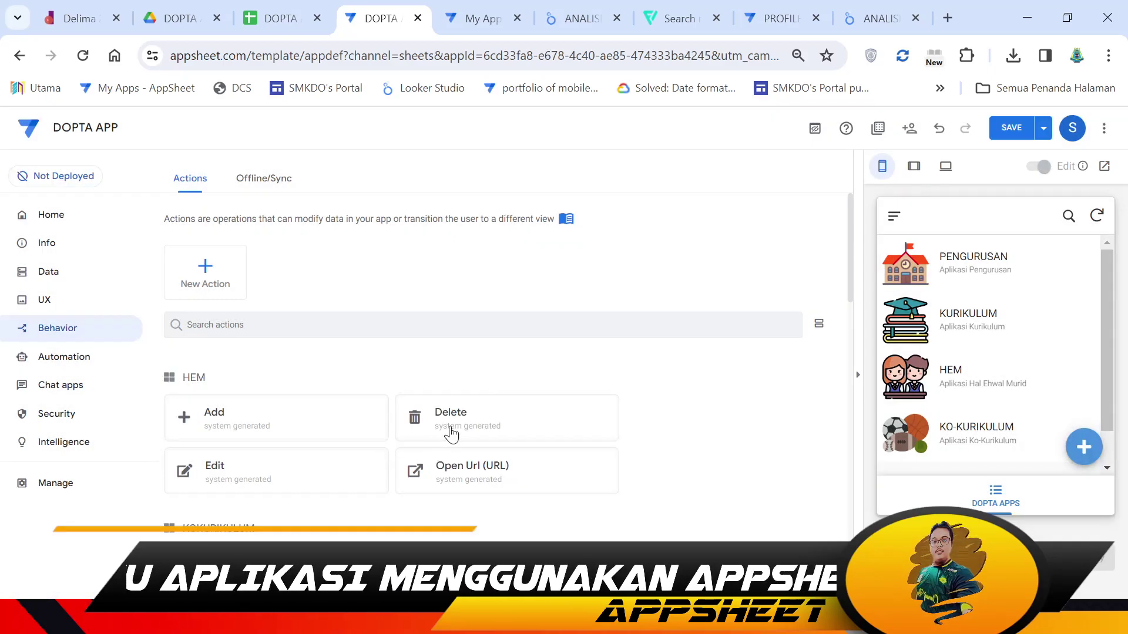
pyautogui.scroll(-5, 522, 432)
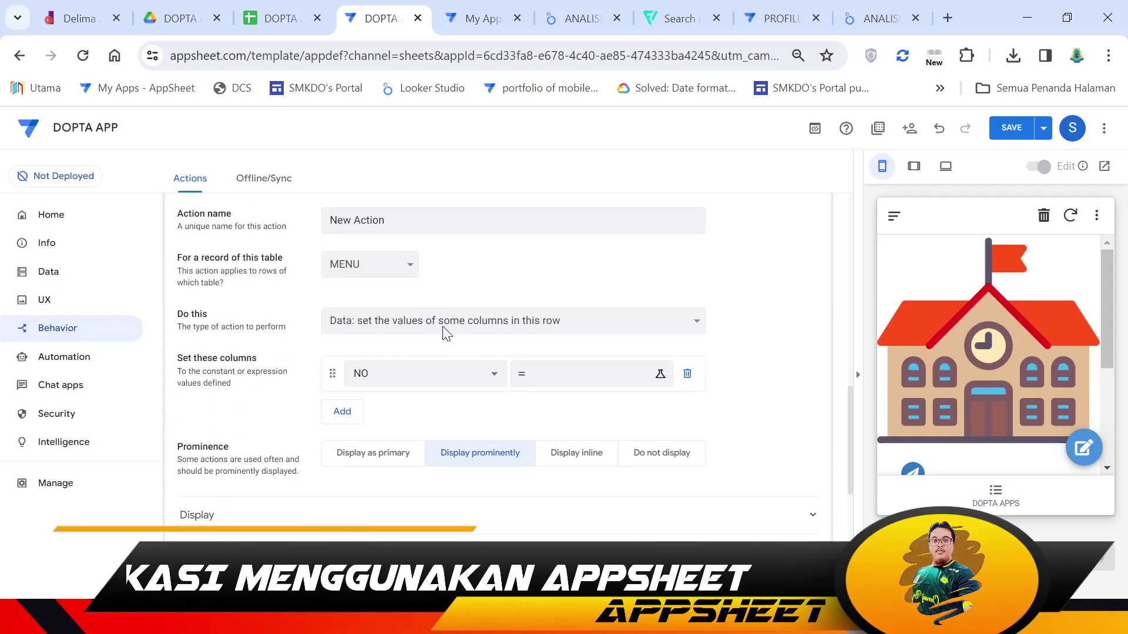
pyautogui.moveTo(428, 219); pyautogui.dragTo(176, 226)
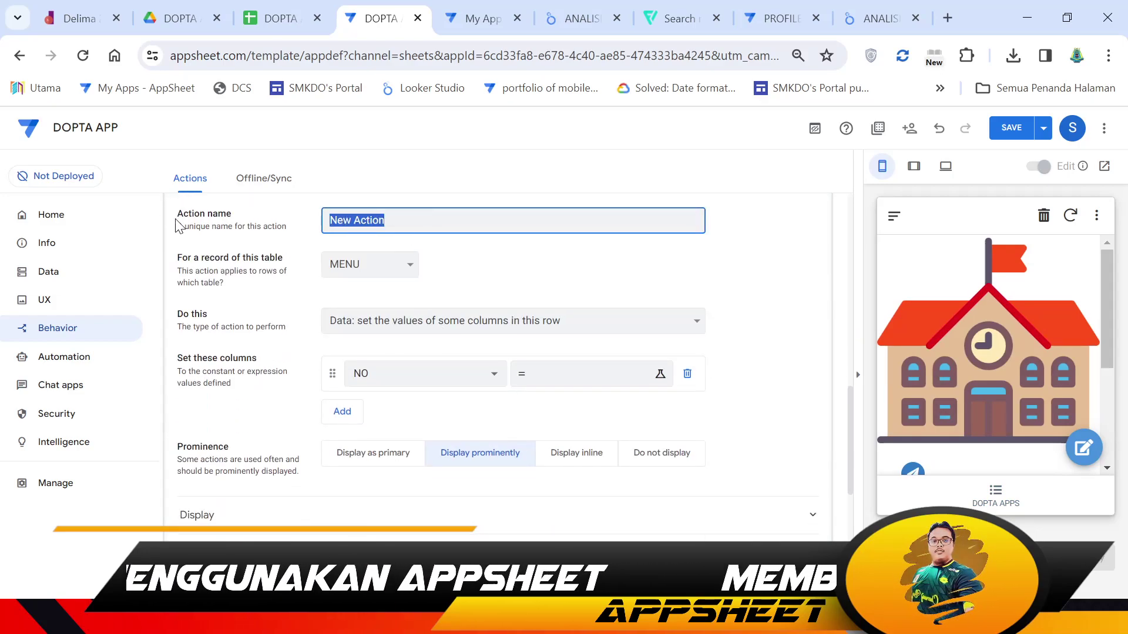
pyautogui.write('GO VIEW')
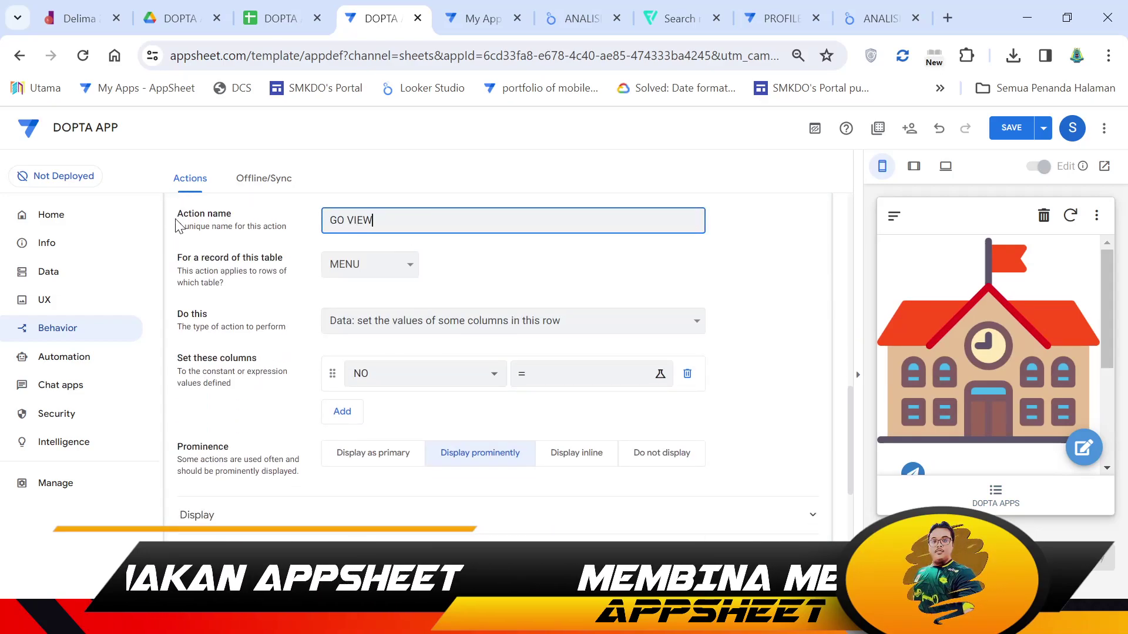
pyautogui.click(392, 335)
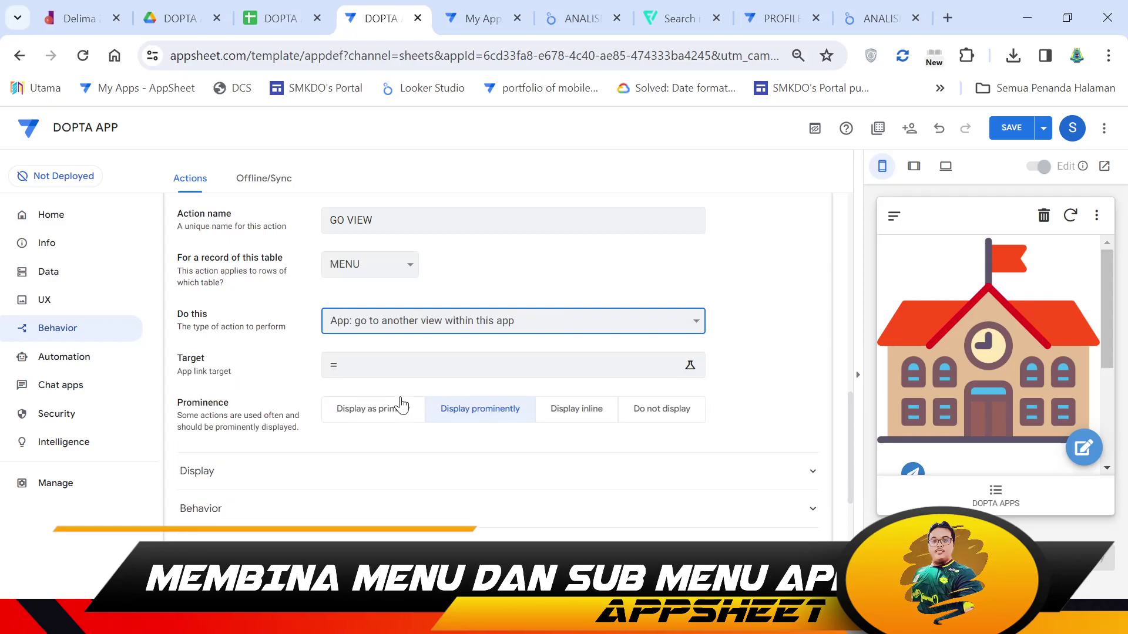
# - Set the GO VIEW action's target to the expression LINKTOVIEW([VIEW]) by adapting the LINKTOVIEW deep-link example
pyautogui.click(690, 367)
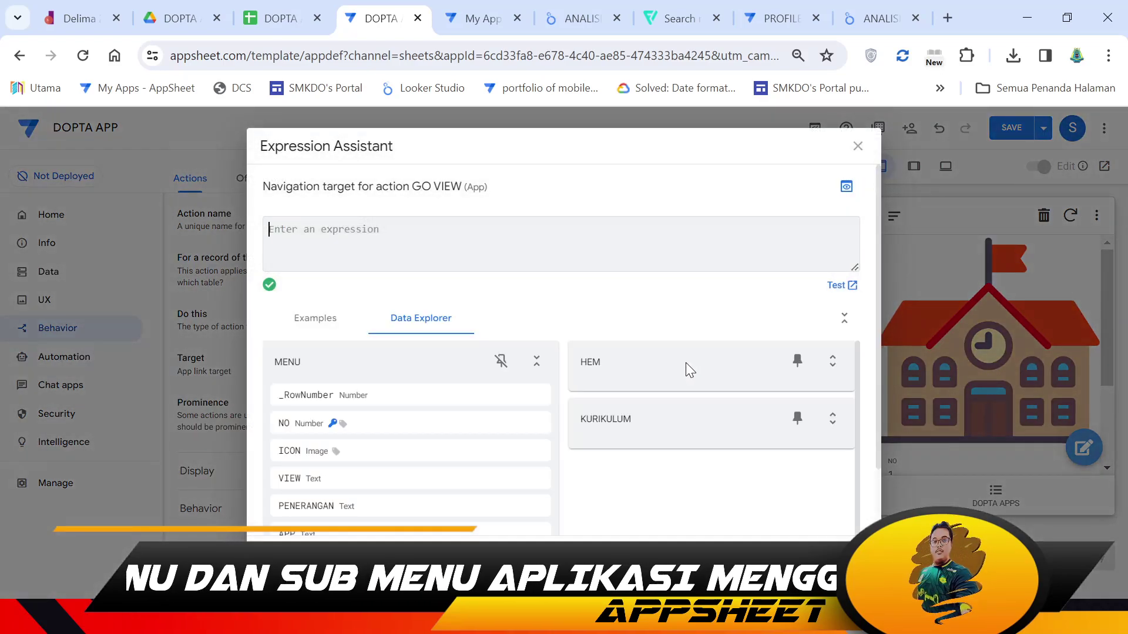
pyautogui.click(307, 324)
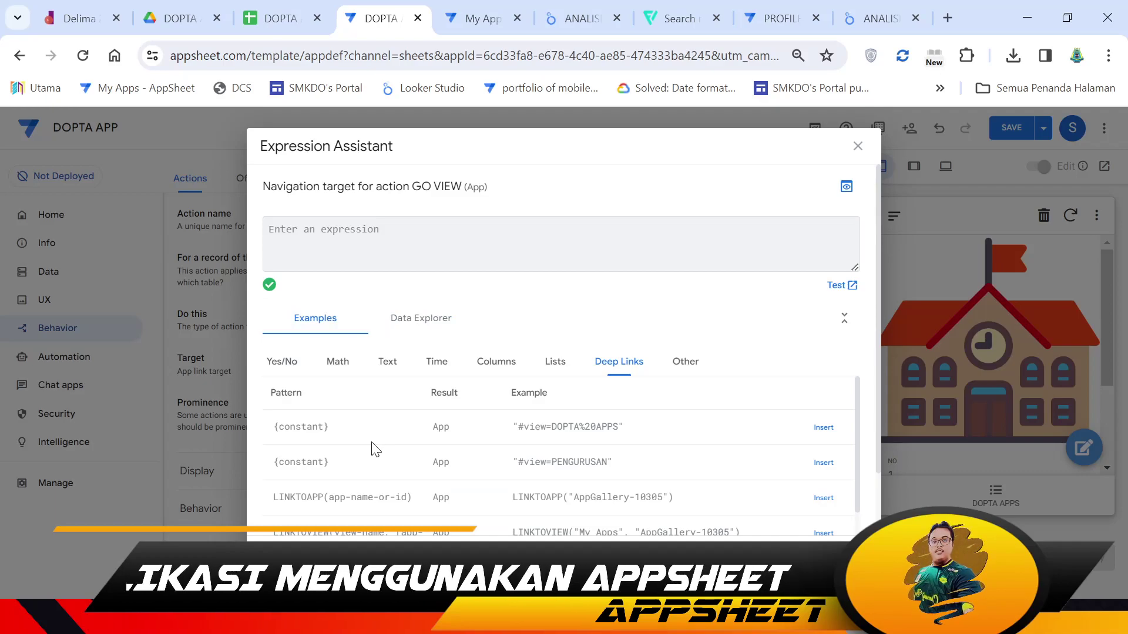
pyautogui.scroll(-2, 376, 449)
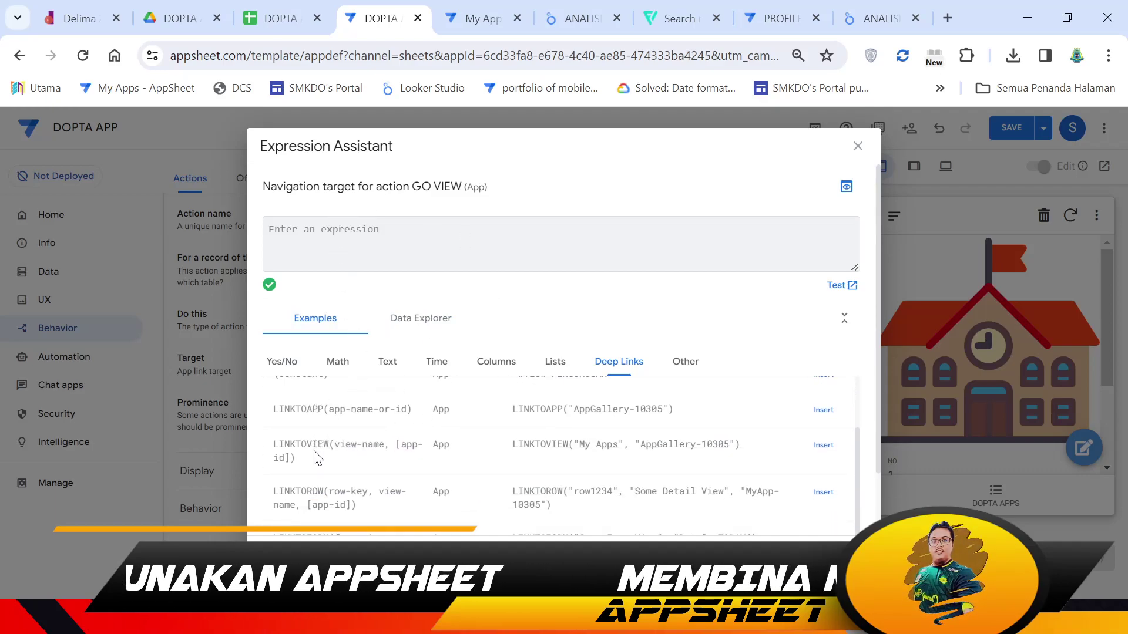
pyautogui.click(825, 446)
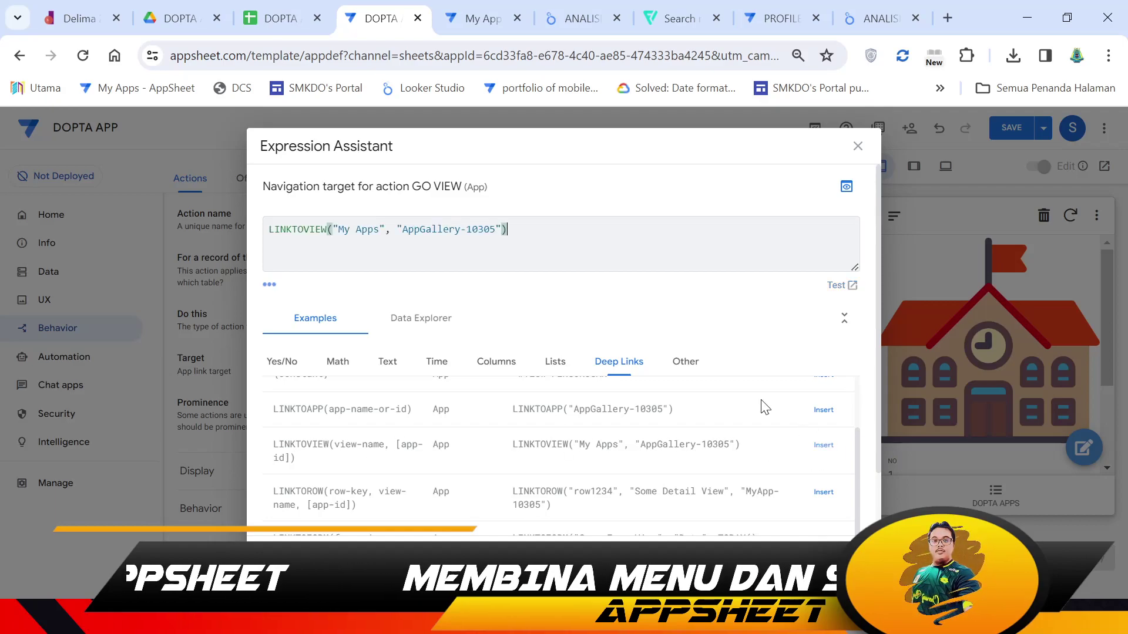
pyautogui.click(427, 326)
pyautogui.moveTo(501, 230); pyautogui.dragTo(334, 227)
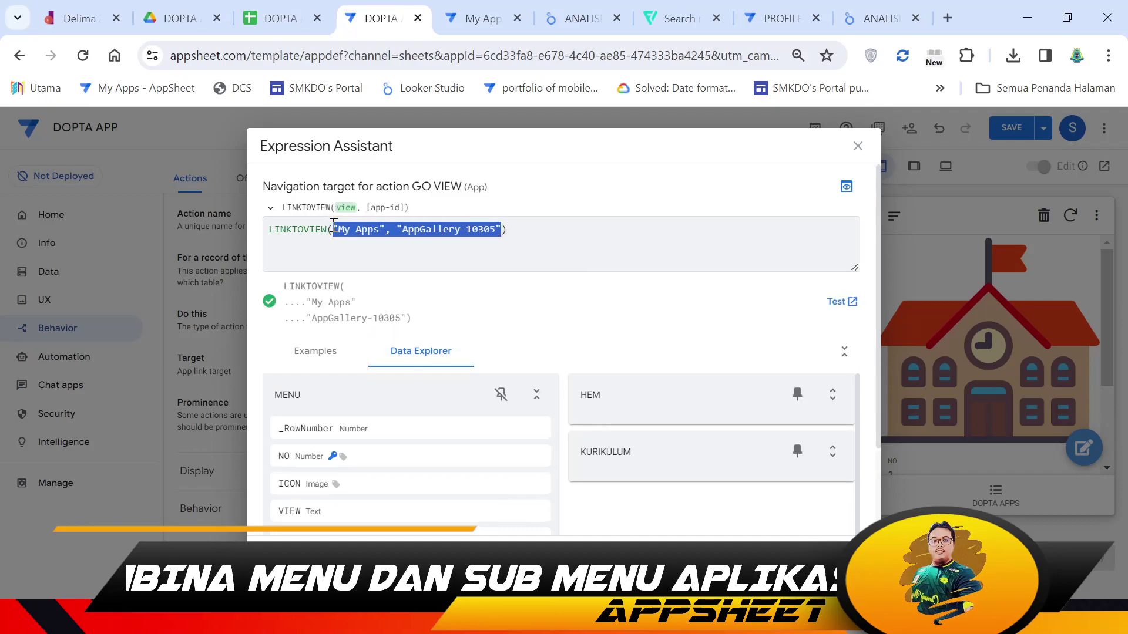
pyautogui.press('BackSpace')
pyautogui.click(530, 511)
pyautogui.click(282, 18)
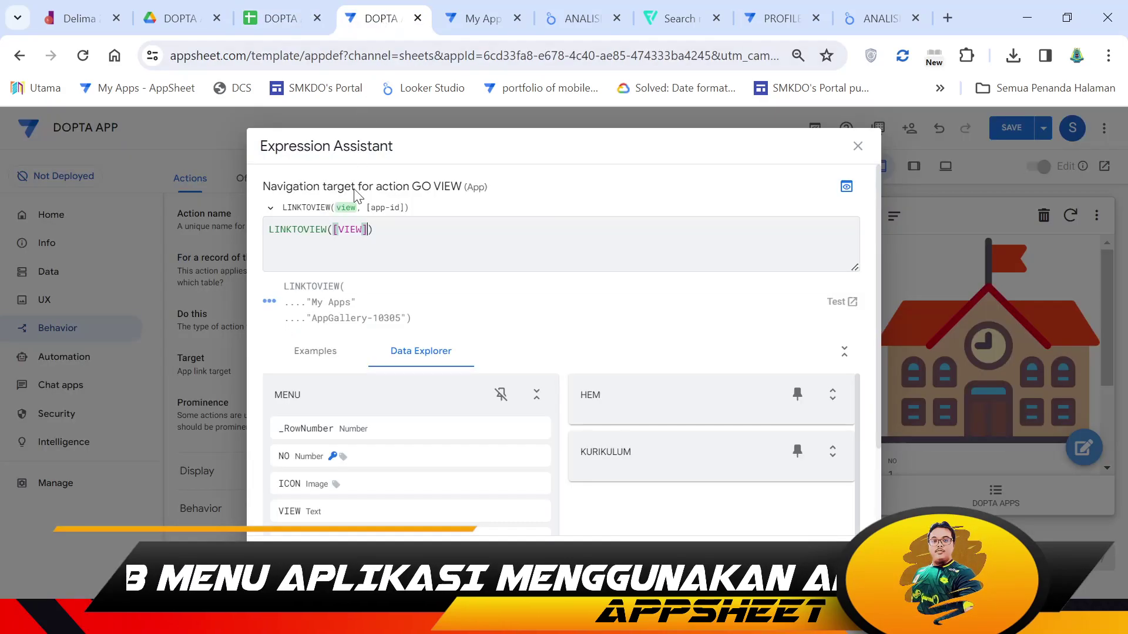
pyautogui.click(376, 17)
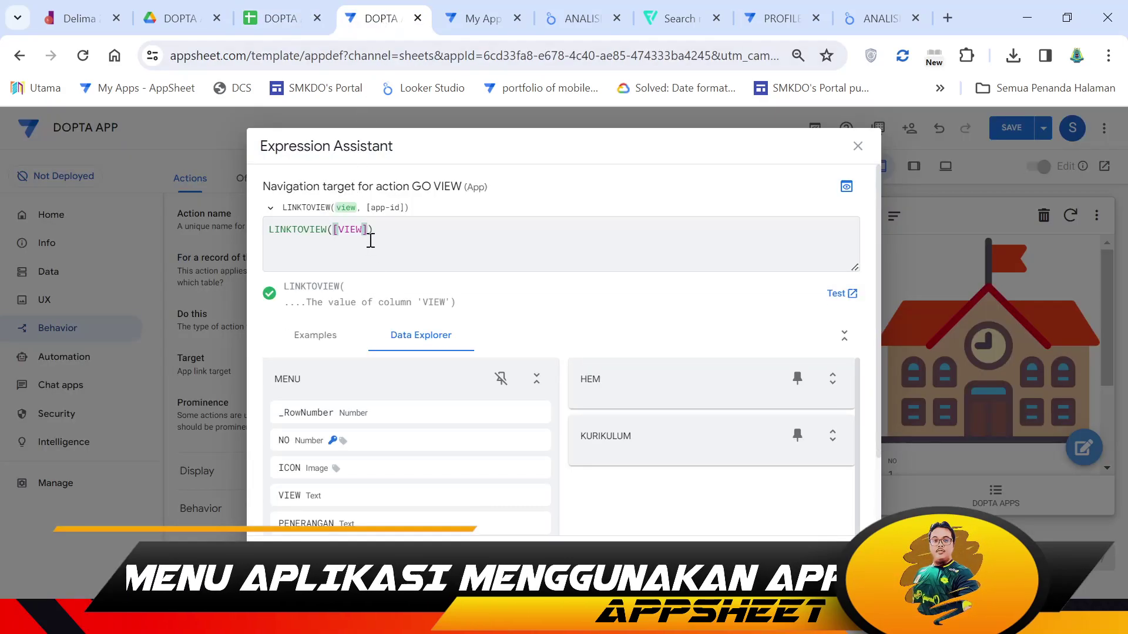
pyautogui.hotkey('ctrl', 'Return')
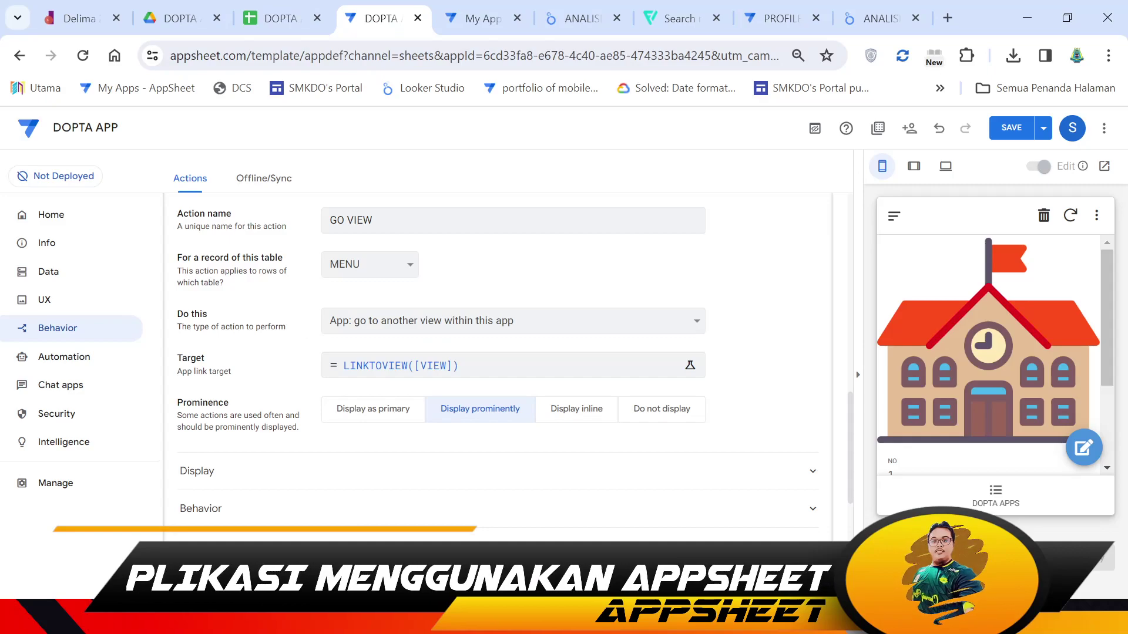
pyautogui.scroll(2, 488, 284)
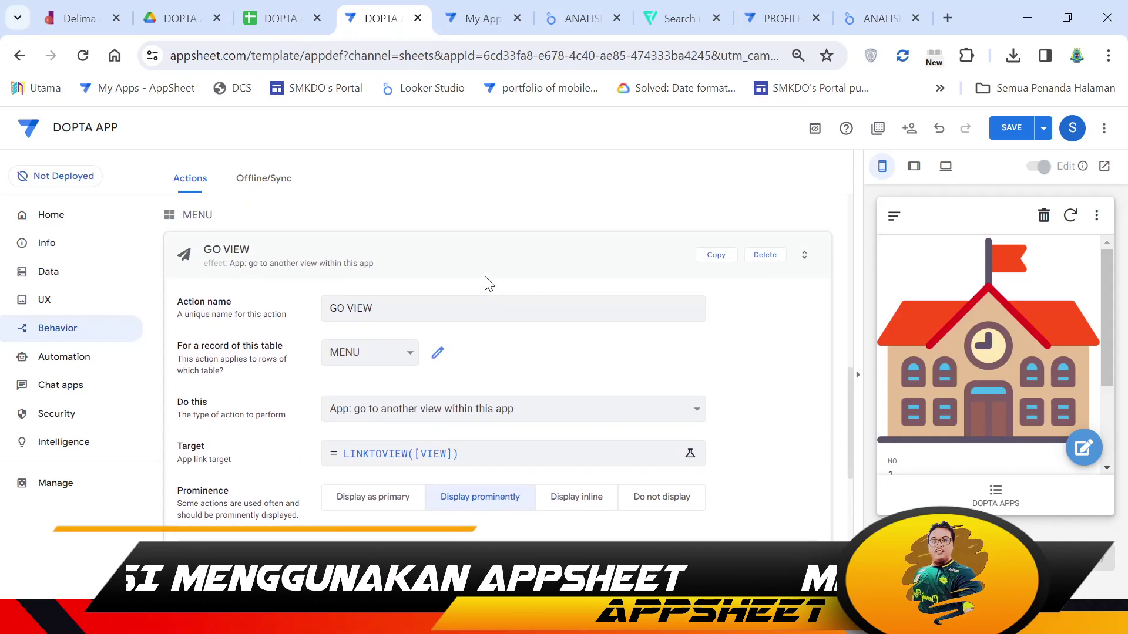
pyautogui.click(184, 256)
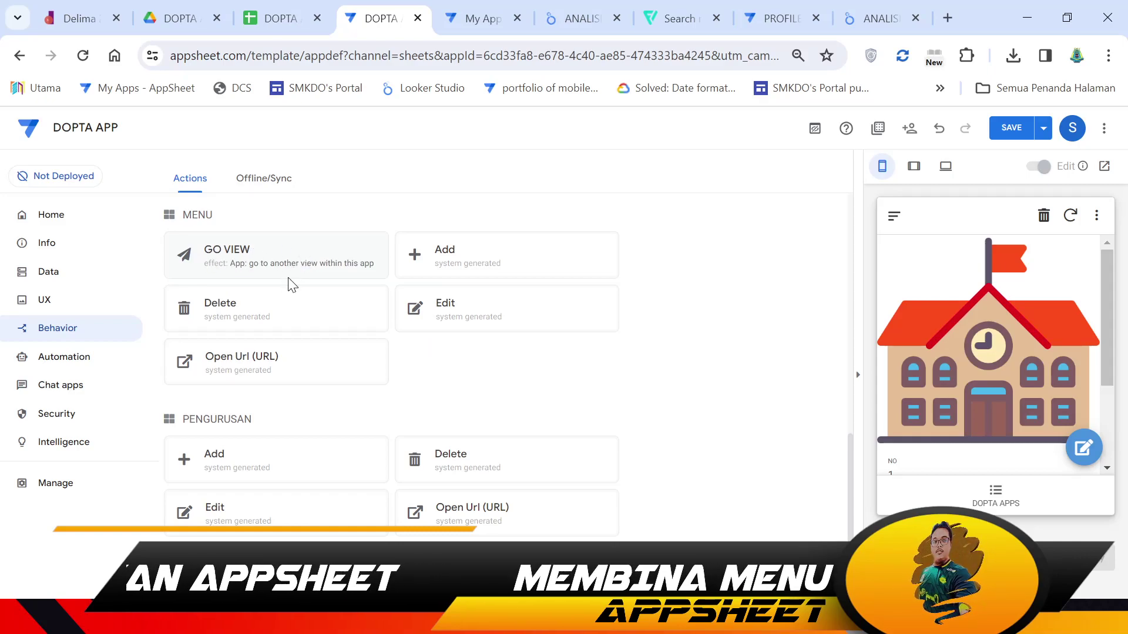
# - Set the whole-card On Click action in the DOPTA APPS view's list layout to GO VIEW, and save the app
pyautogui.scroll(5, 292, 285)
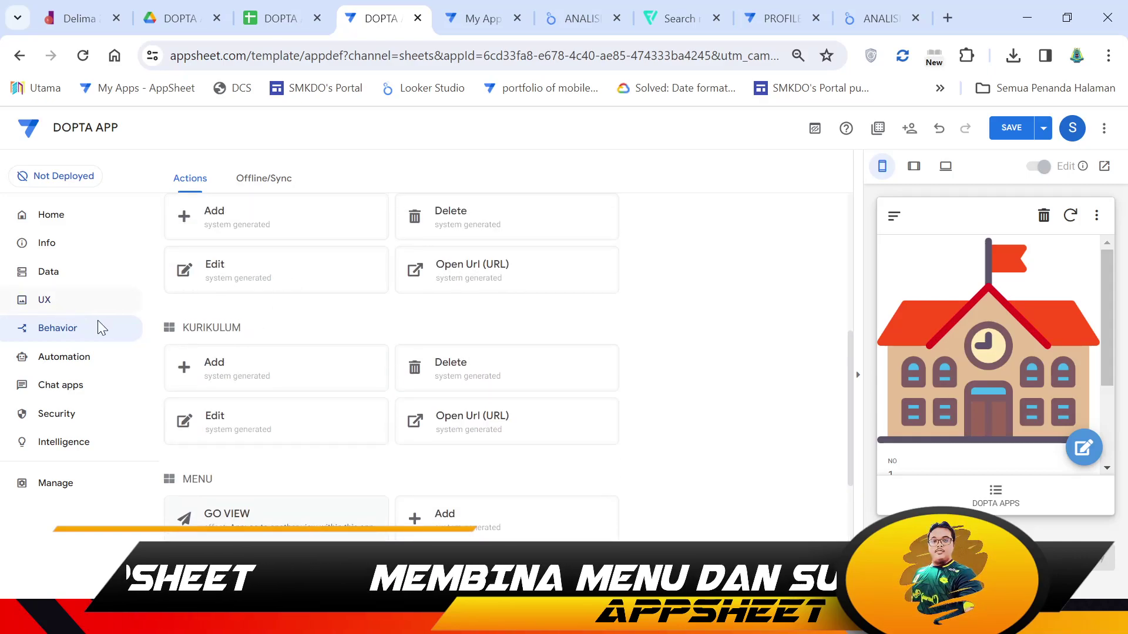
pyautogui.scroll(-2, 186, 409)
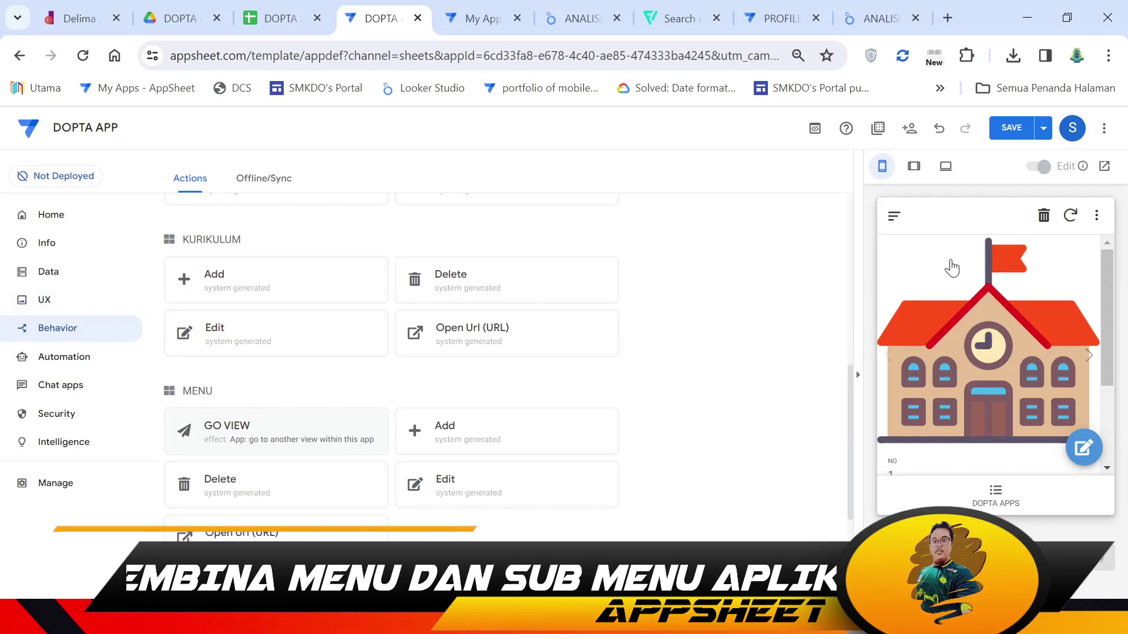
pyautogui.click(64, 301)
pyautogui.scroll(-3, 492, 440)
pyautogui.scroll(-3, 492, 441)
pyautogui.scroll(5, 485, 499)
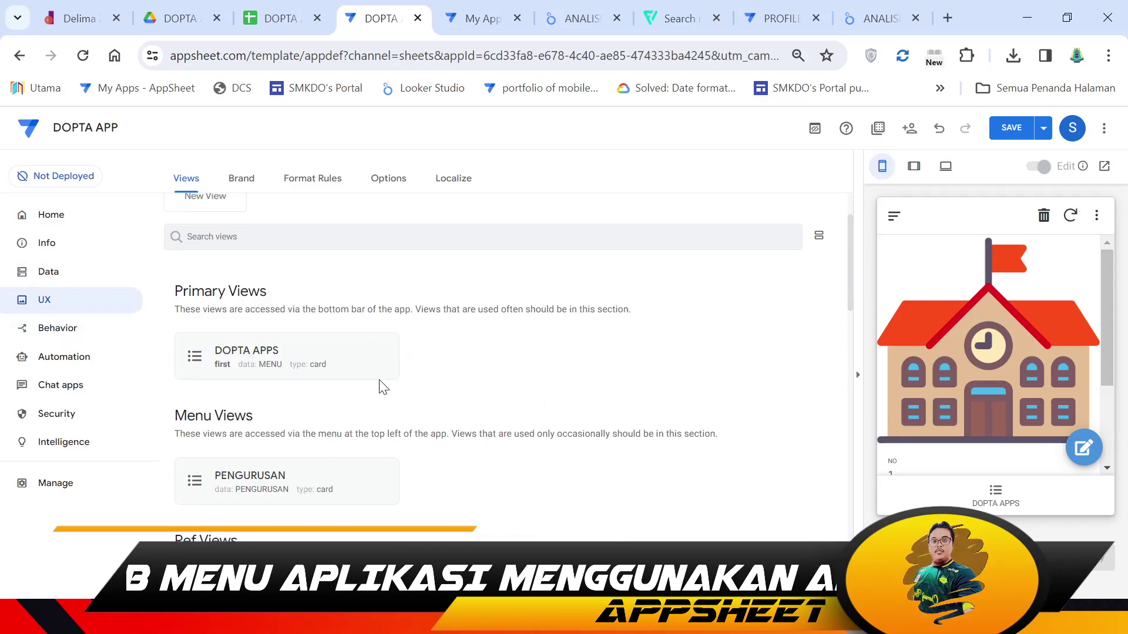
pyautogui.scroll(2, 383, 387)
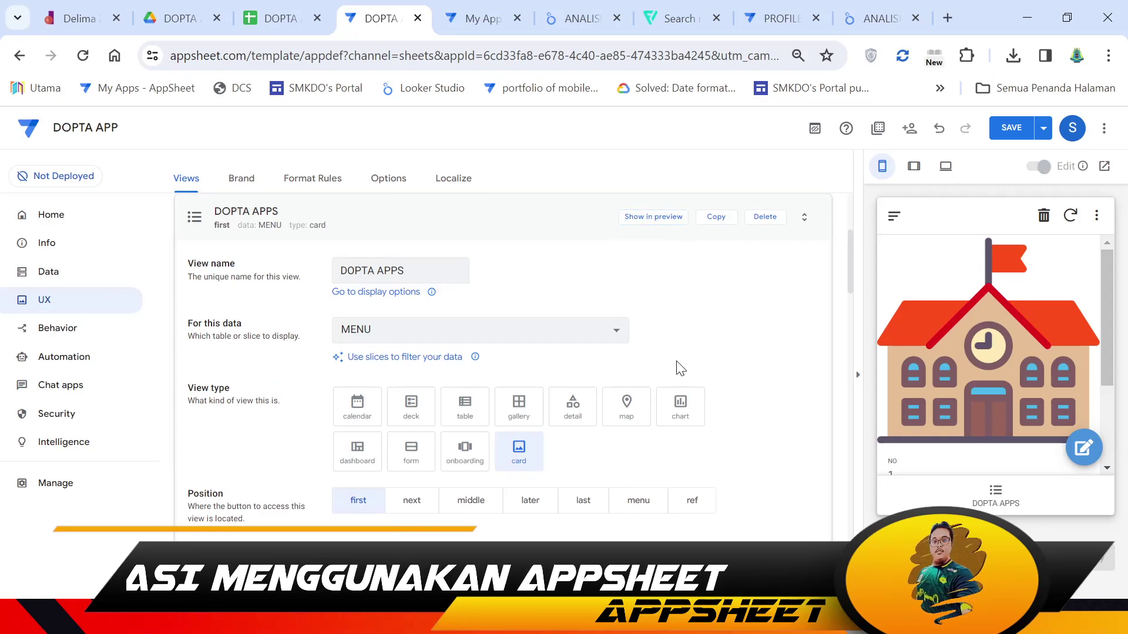
pyautogui.scroll(-9, 675, 367)
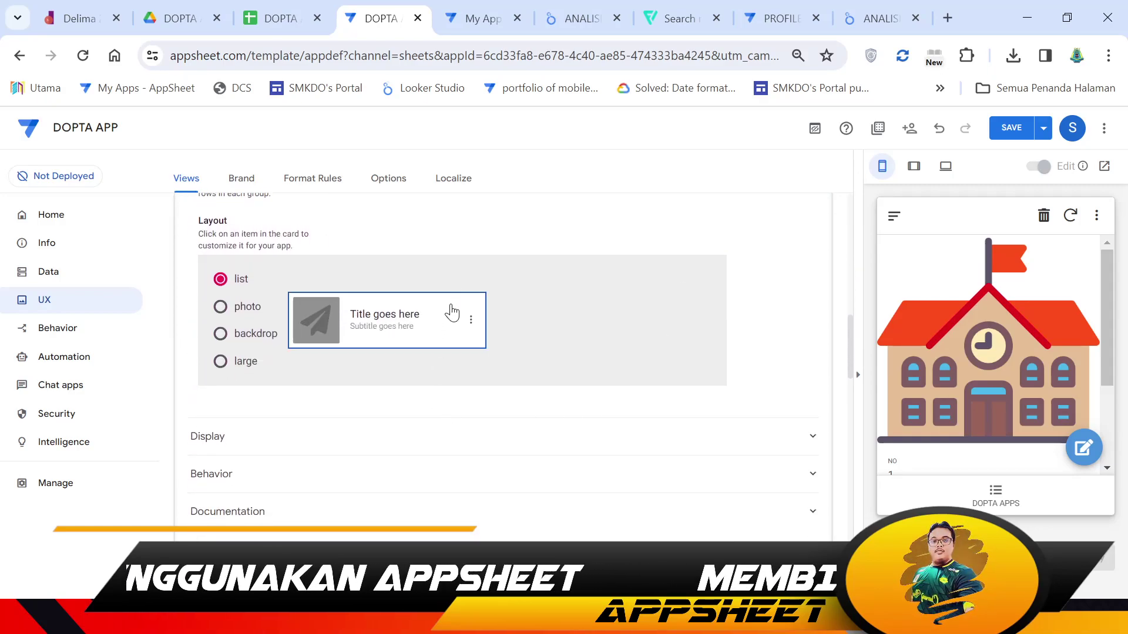
pyautogui.click(449, 313)
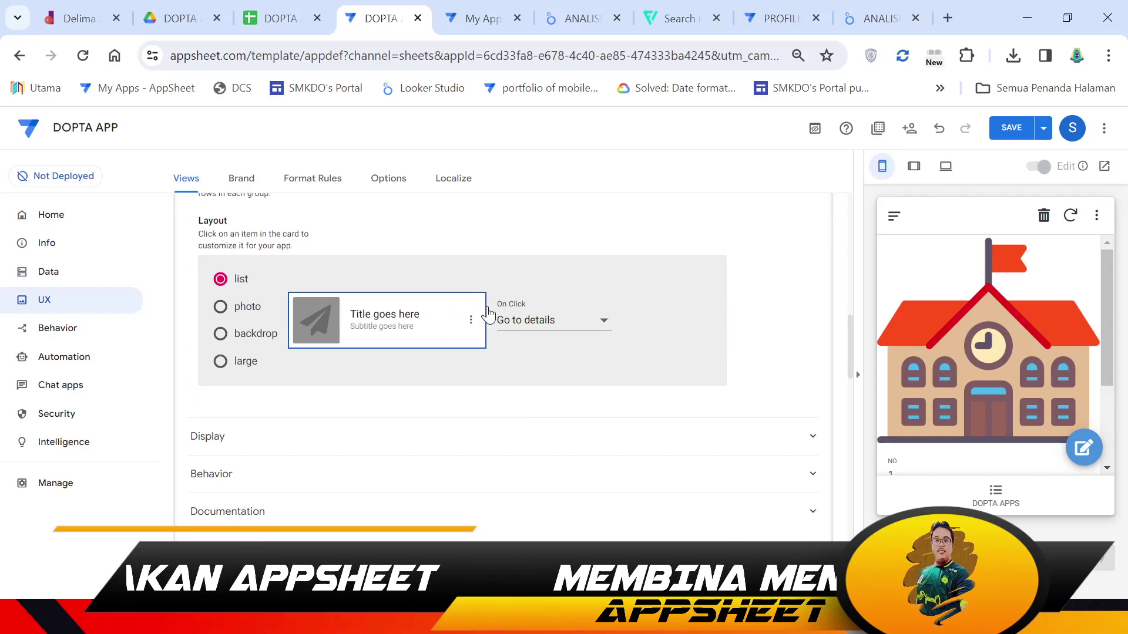
pyautogui.scroll(9, 658, 265)
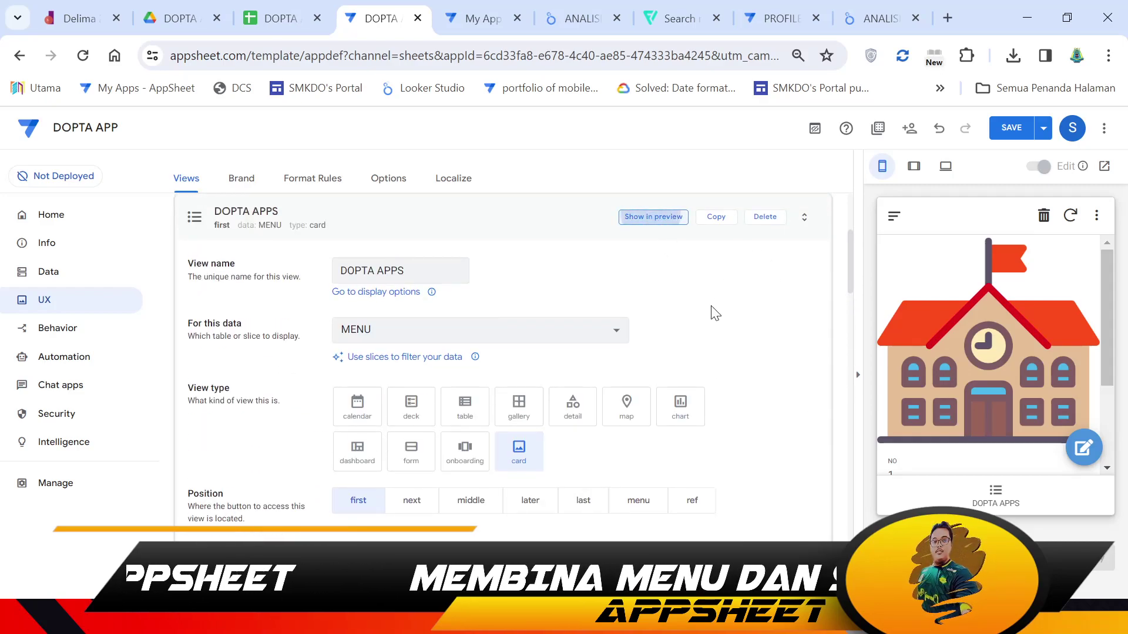
pyautogui.scroll(-9, 713, 313)
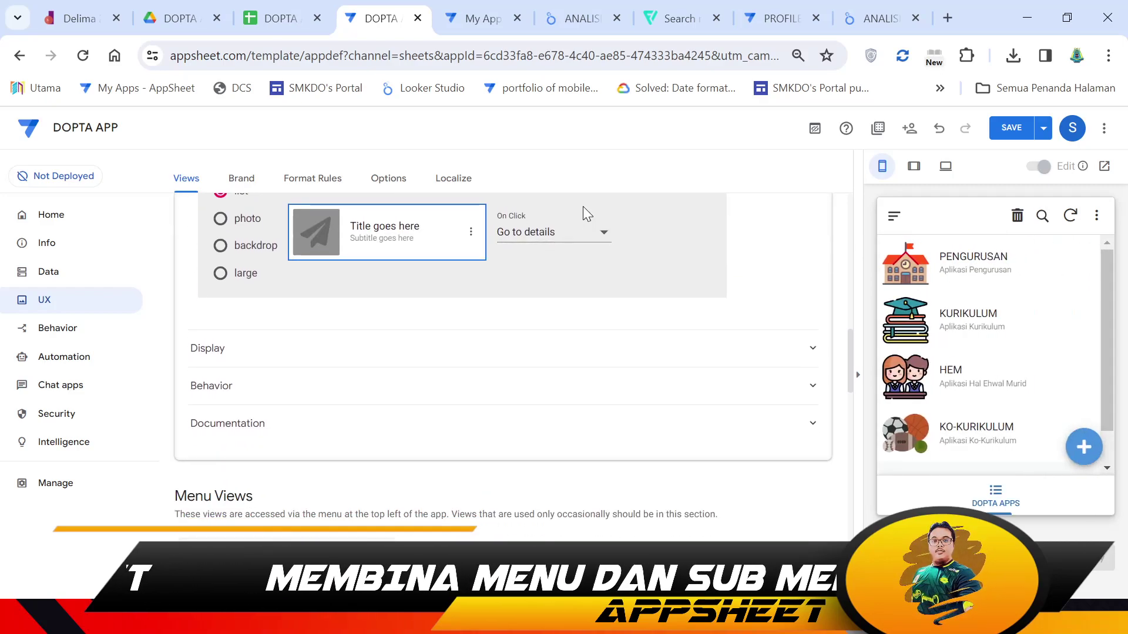
pyautogui.click(549, 235)
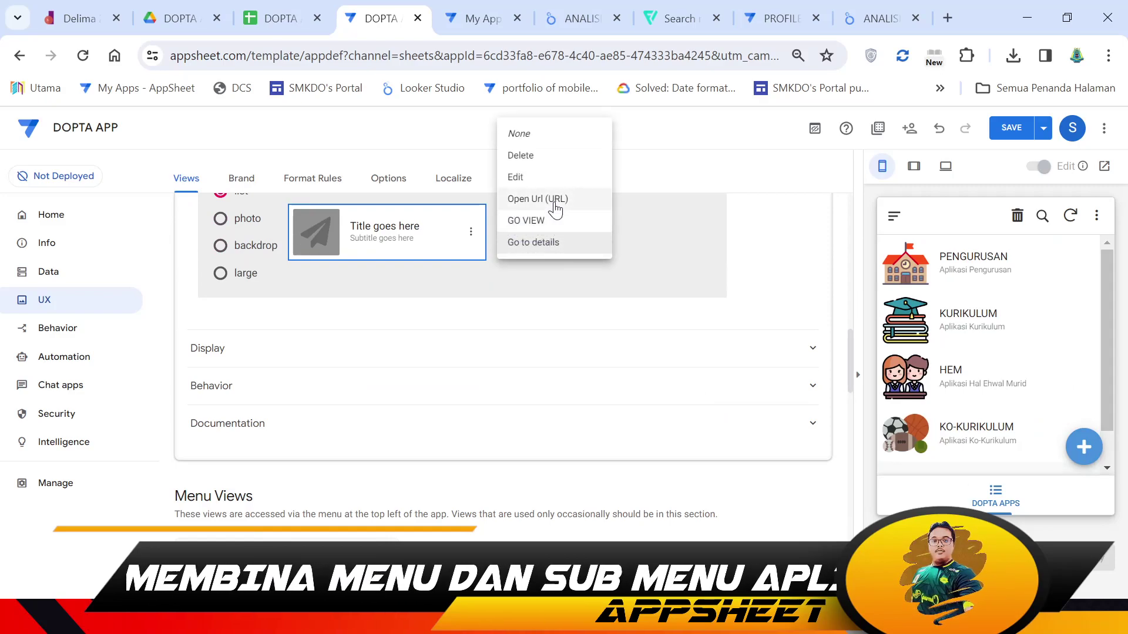
pyautogui.click(552, 220)
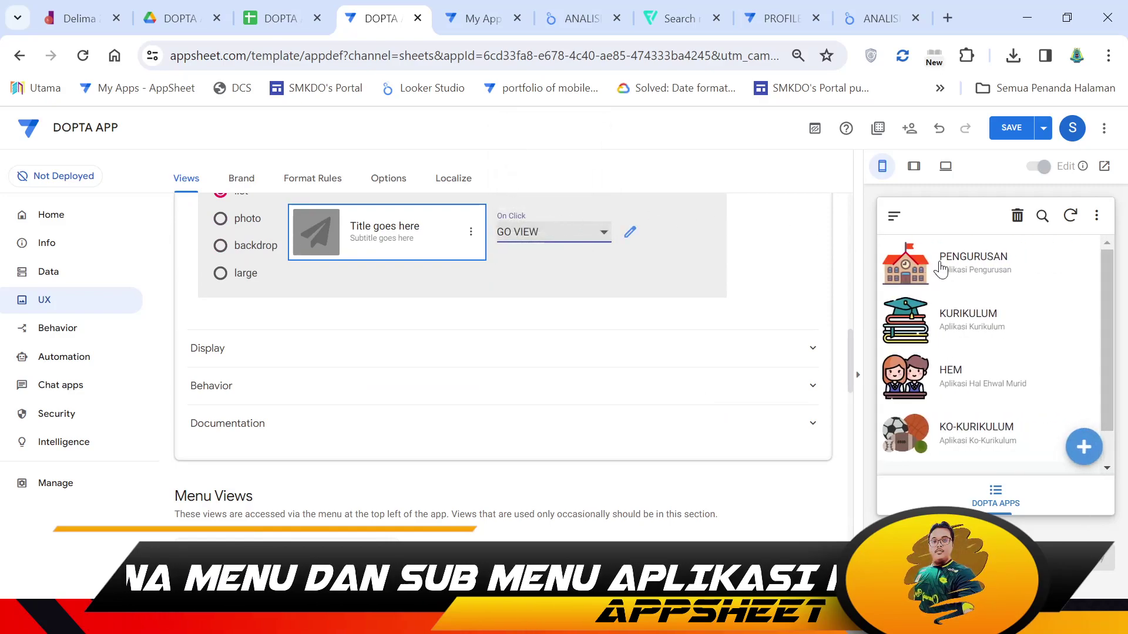
pyautogui.click(1011, 128)
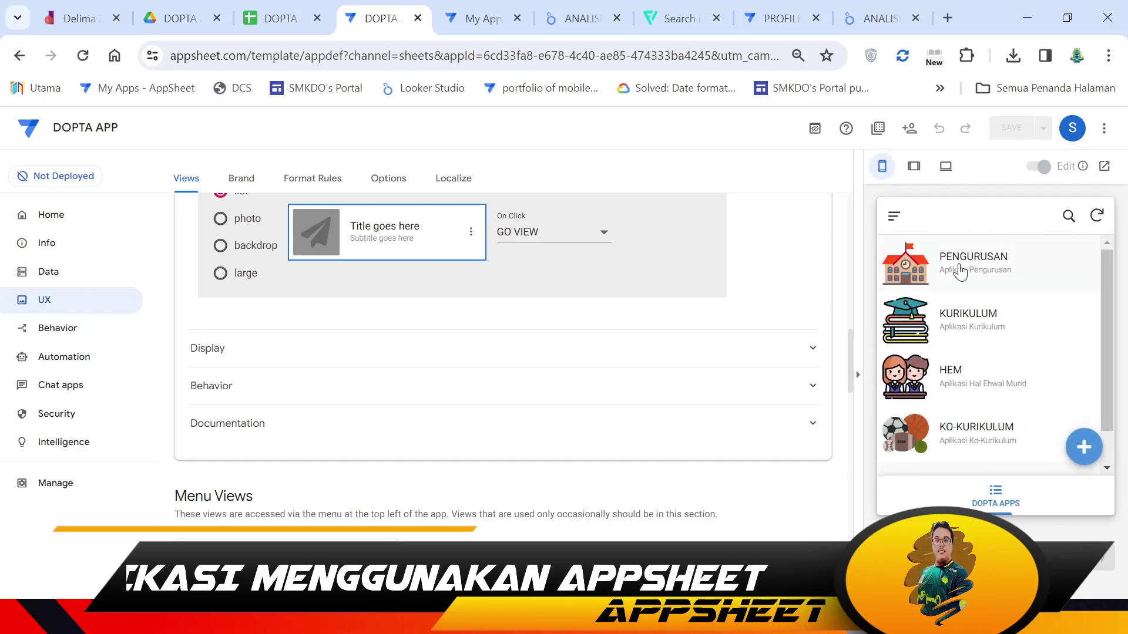
# - Test the PENGURUSAN card in the app preview, return to the main menu, and collapse the DOPTA APPS view's settings
pyautogui.click(960, 271)
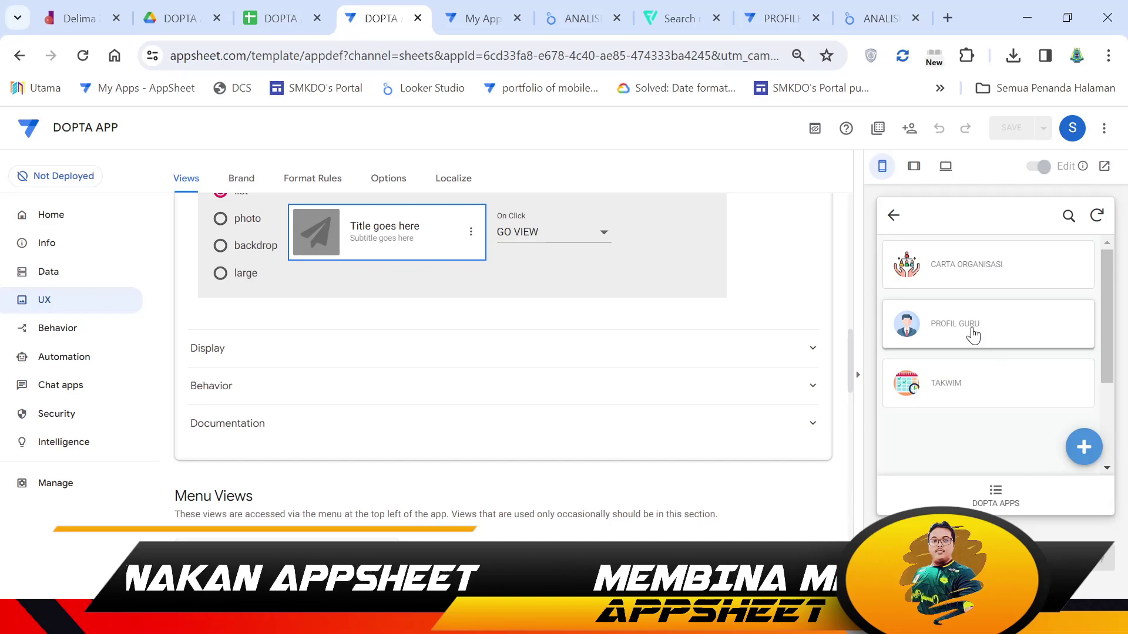
pyautogui.click(894, 218)
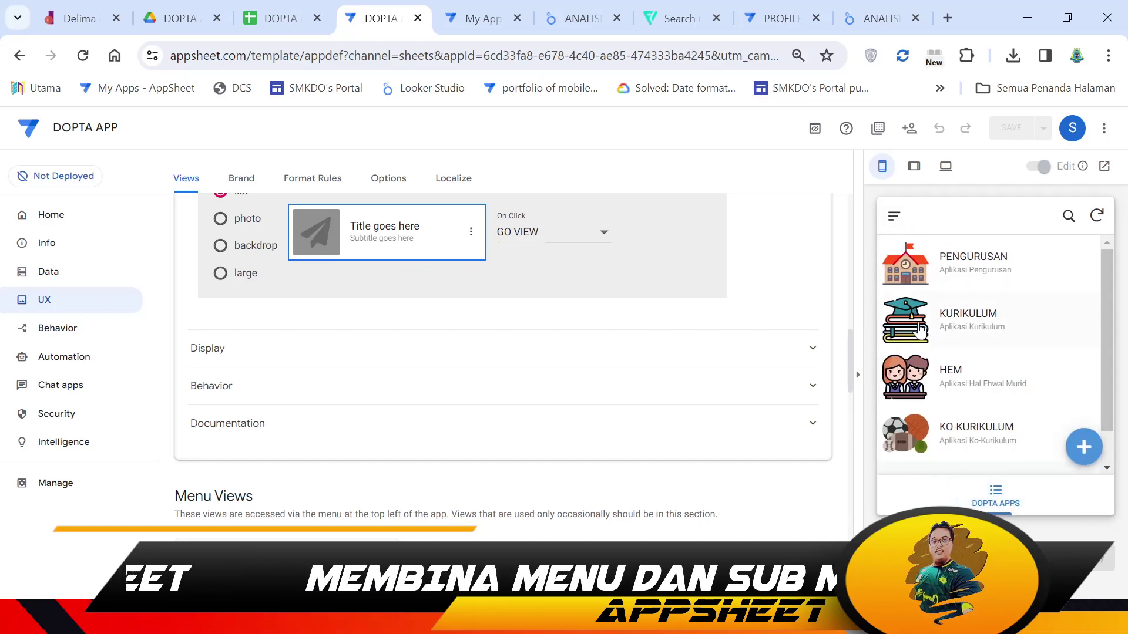
pyautogui.scroll(5, 323, 335)
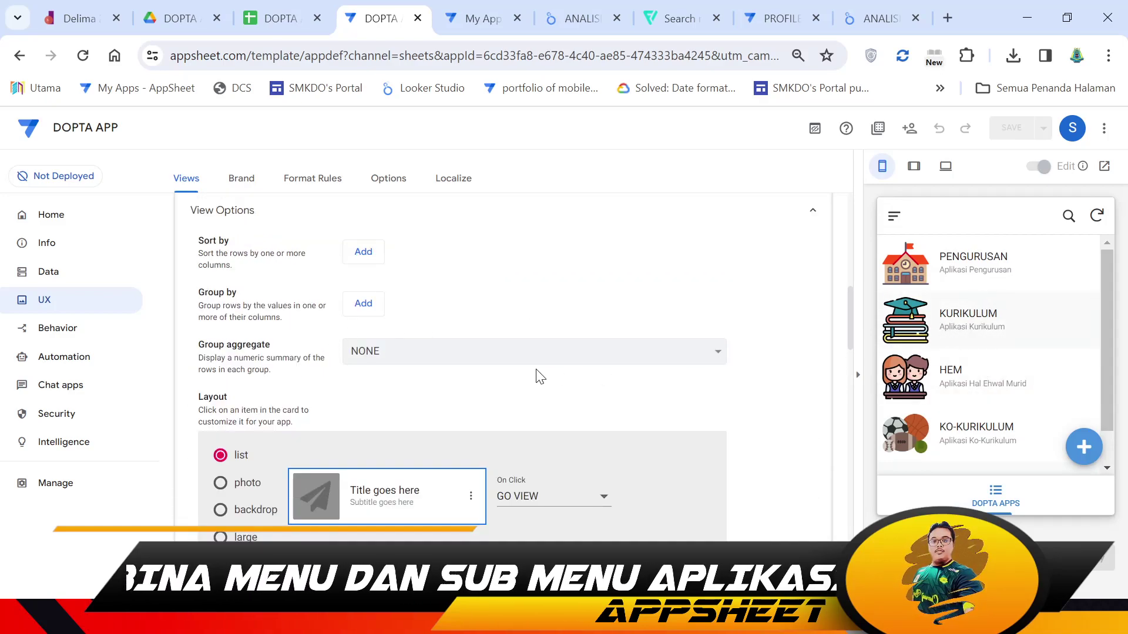
pyautogui.scroll(10, 546, 376)
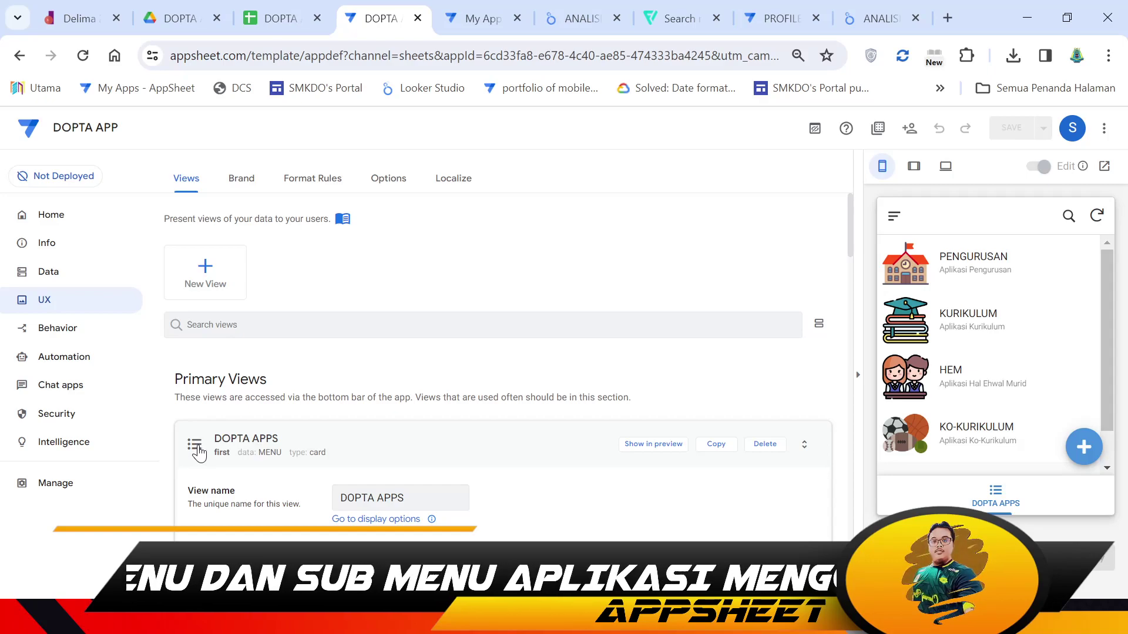
pyautogui.click(198, 452)
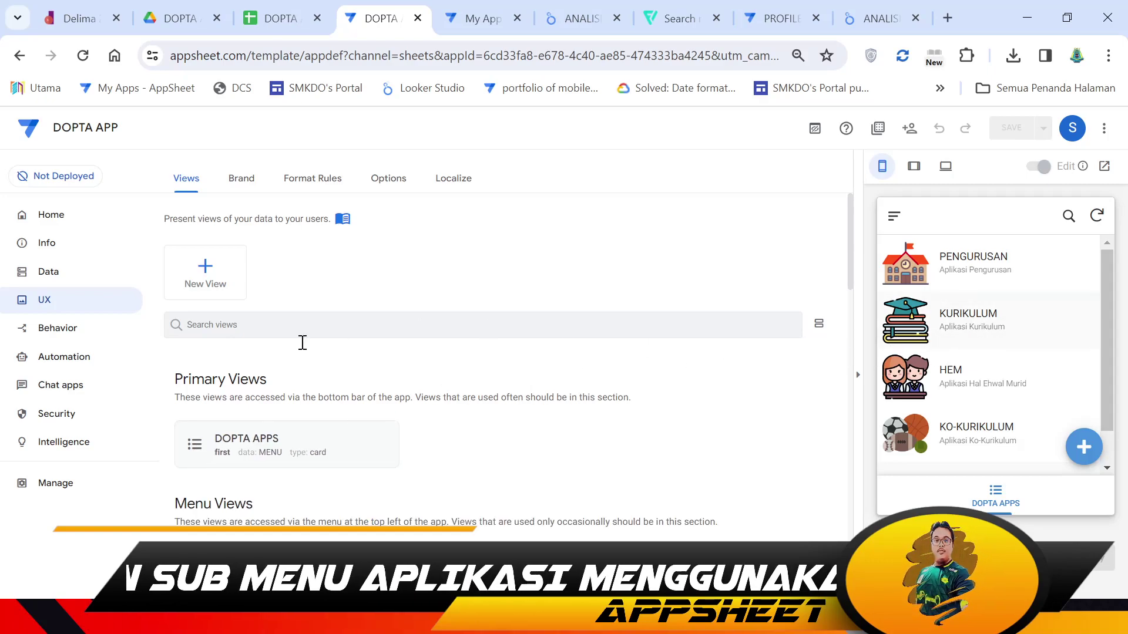
pyautogui.scroll(-3, 299, 464)
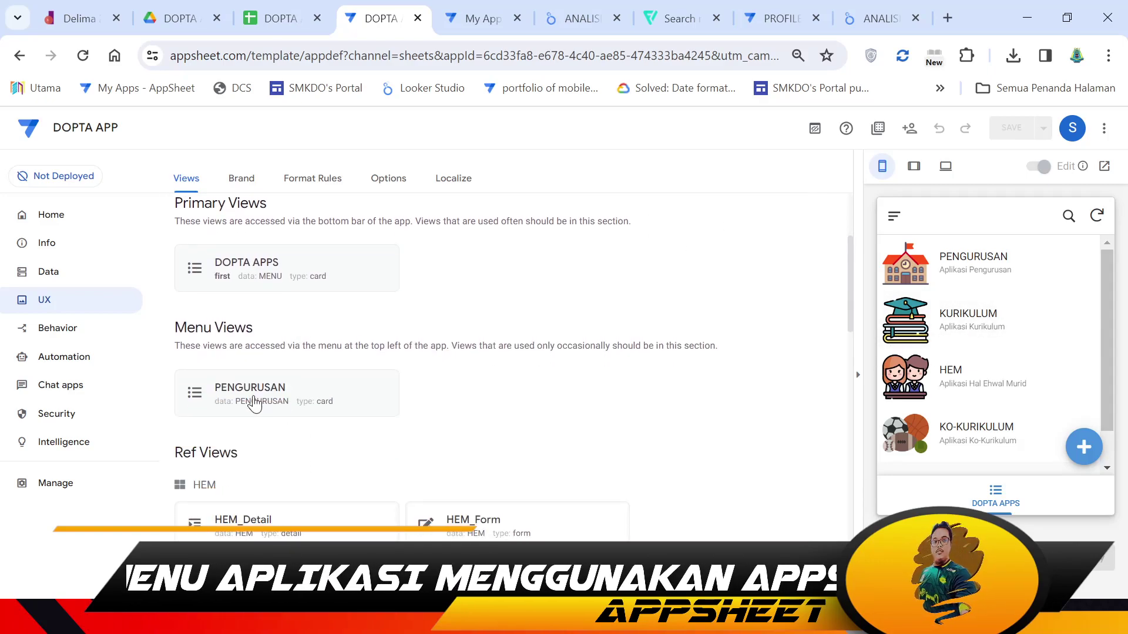
pyautogui.scroll(3, 254, 404)
# - Create a new view from scratch and name it KURIKULUM
pyautogui.click(208, 267)
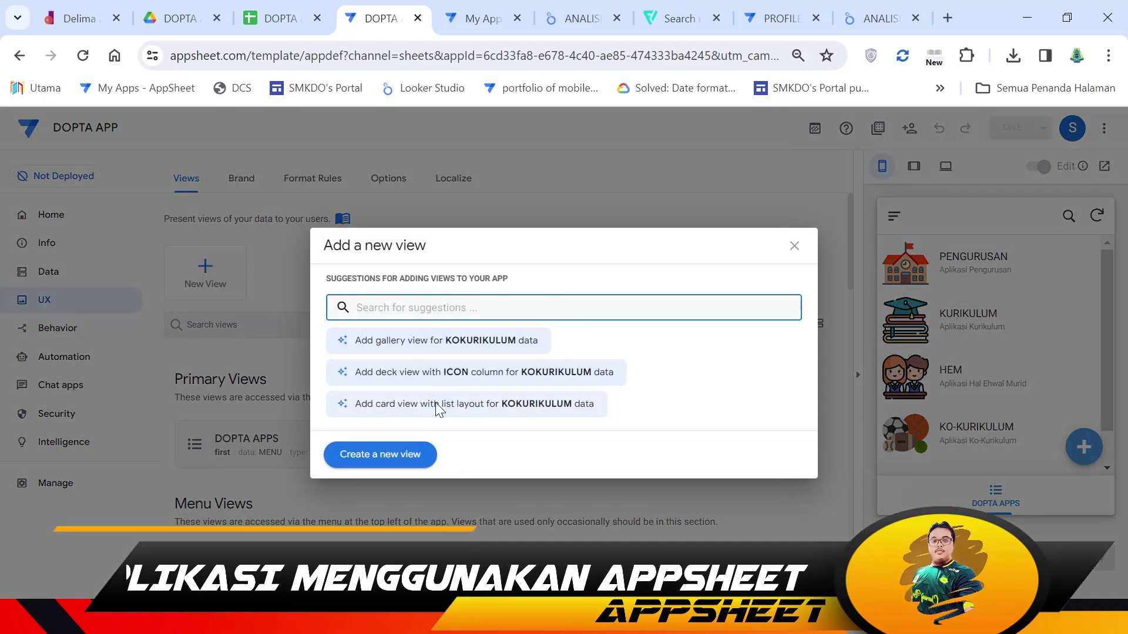
pyautogui.click(380, 454)
pyautogui.moveTo(376, 288); pyautogui.dragTo(234, 288)
pyautogui.write('KURIKULUM')
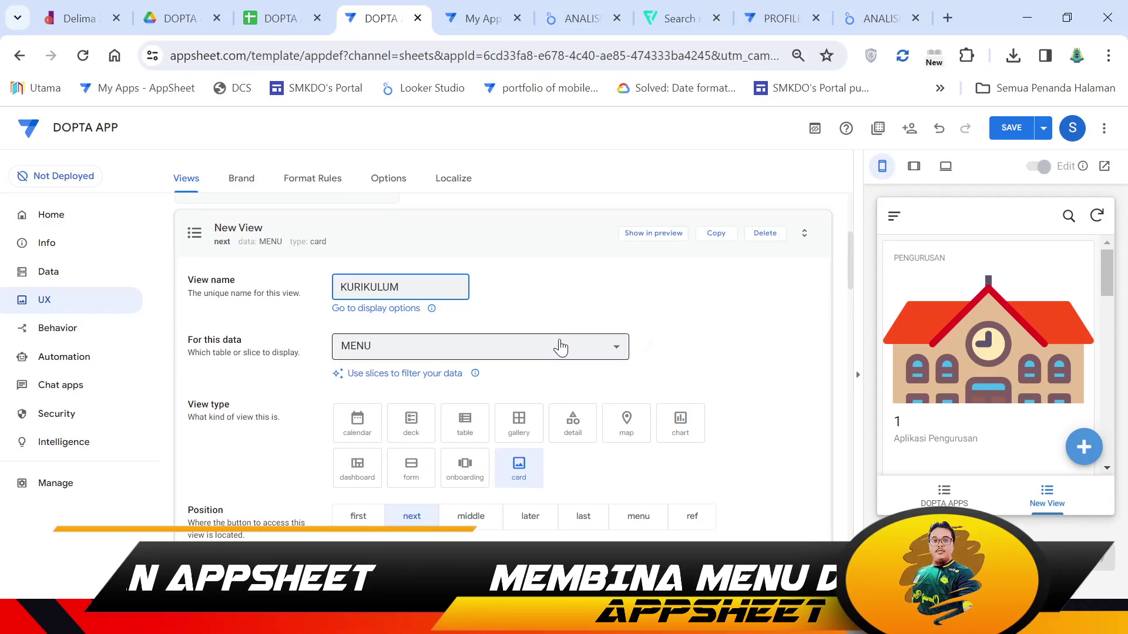
pyautogui.click(557, 322)
# - Set the KURIKULUM view's card layout to photo
pyautogui.scroll(-5, 584, 408)
pyautogui.scroll(-4, 468, 416)
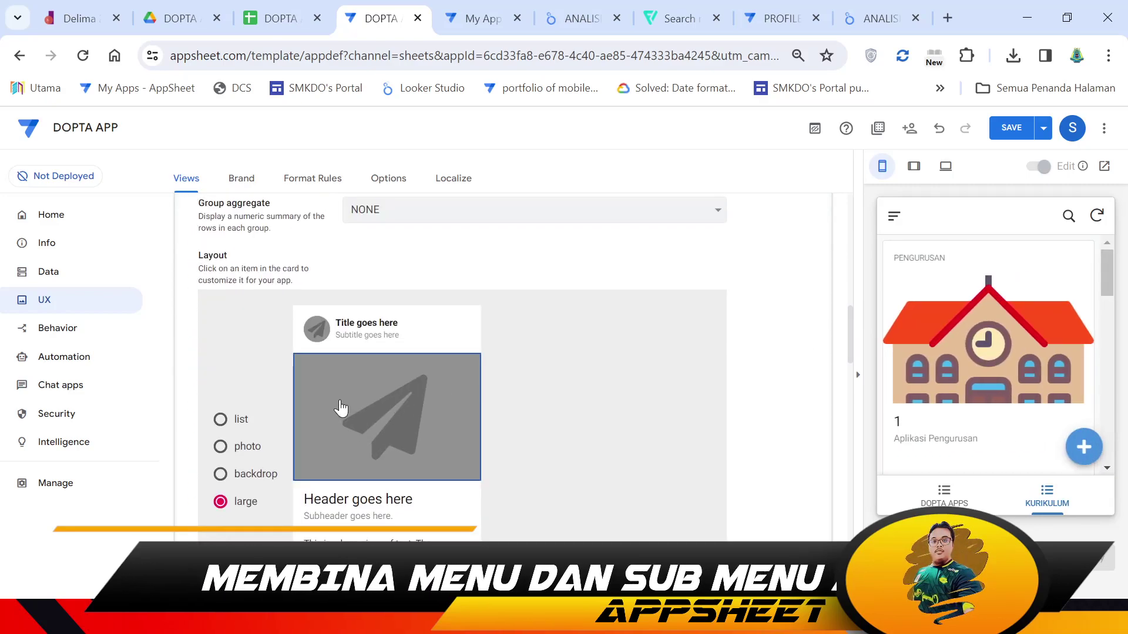
pyautogui.click(238, 445)
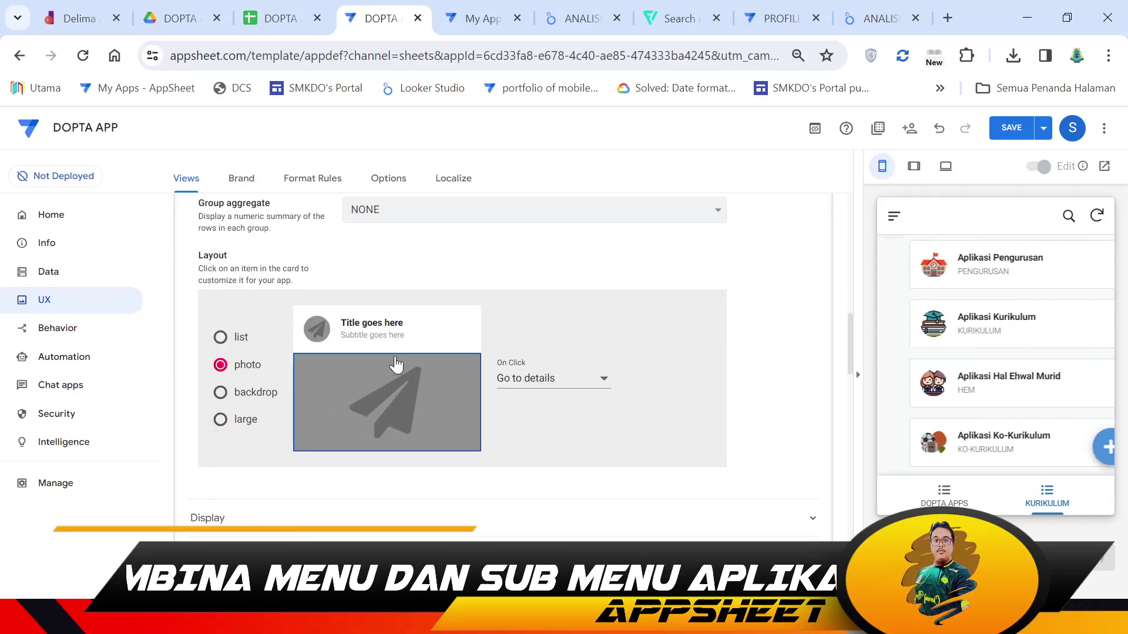
# - Try VIEW as the KURIKULUM card's title column, restore PENERANGAN, and check the On Click actions available for the card header
pyautogui.click(319, 333)
pyautogui.click(372, 323)
pyautogui.click(522, 385)
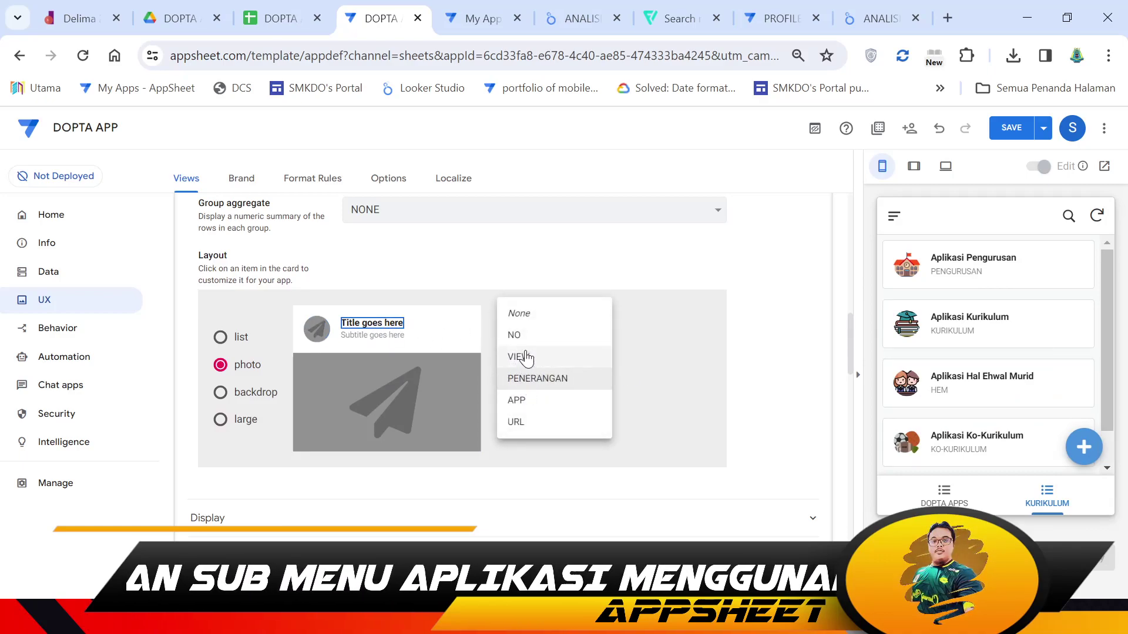
pyautogui.click(518, 357)
pyautogui.click(517, 381)
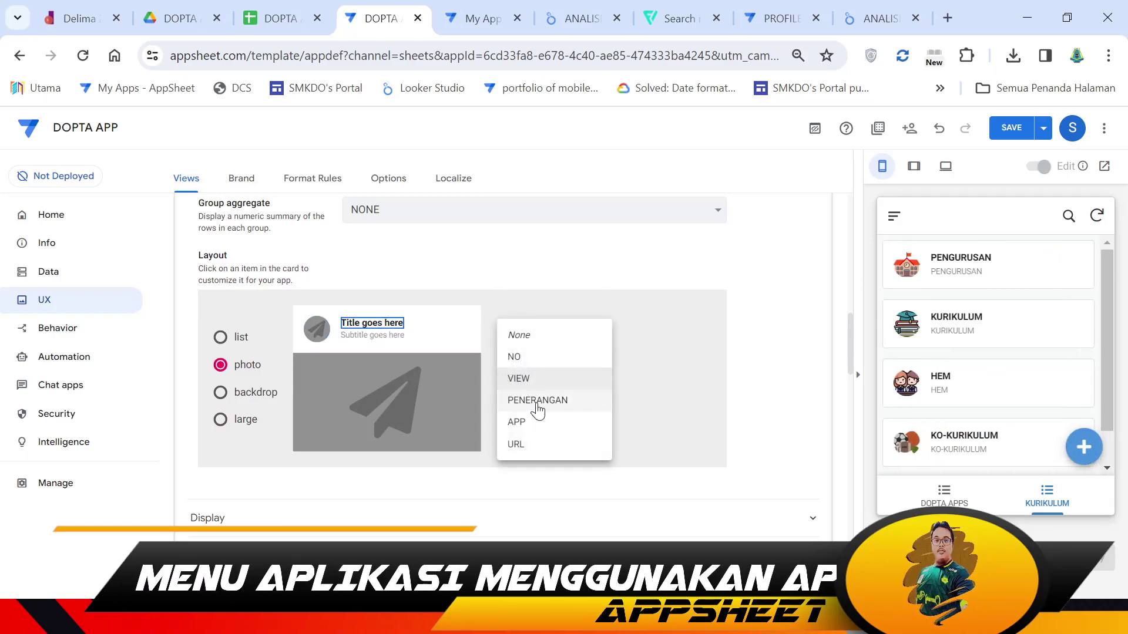
pyautogui.click(533, 403)
pyautogui.click(462, 325)
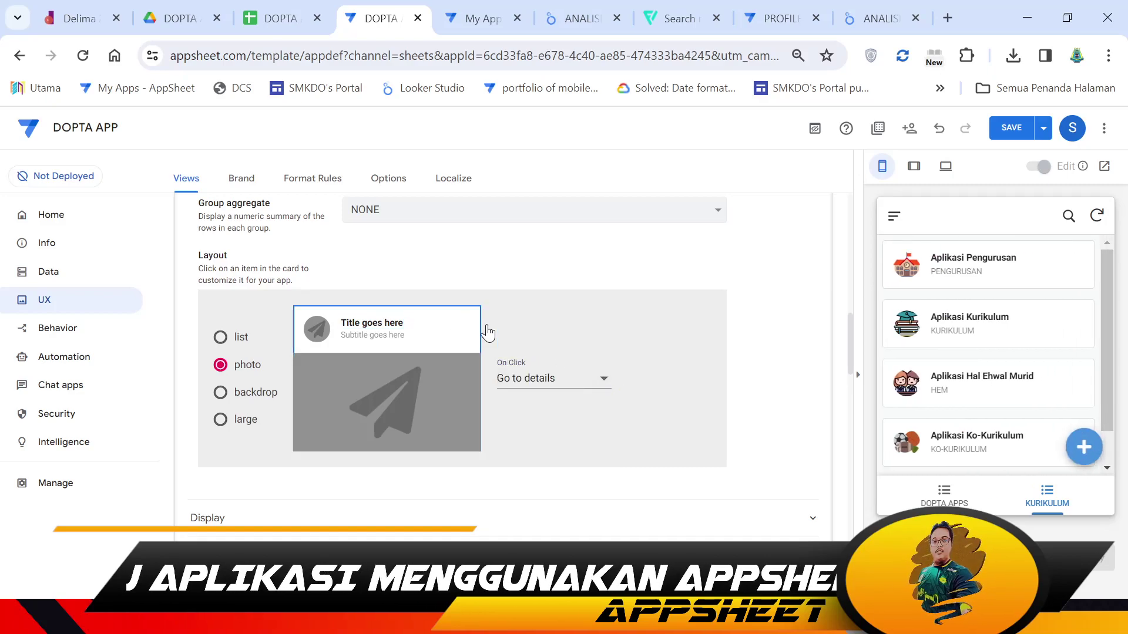
pyautogui.click(536, 379)
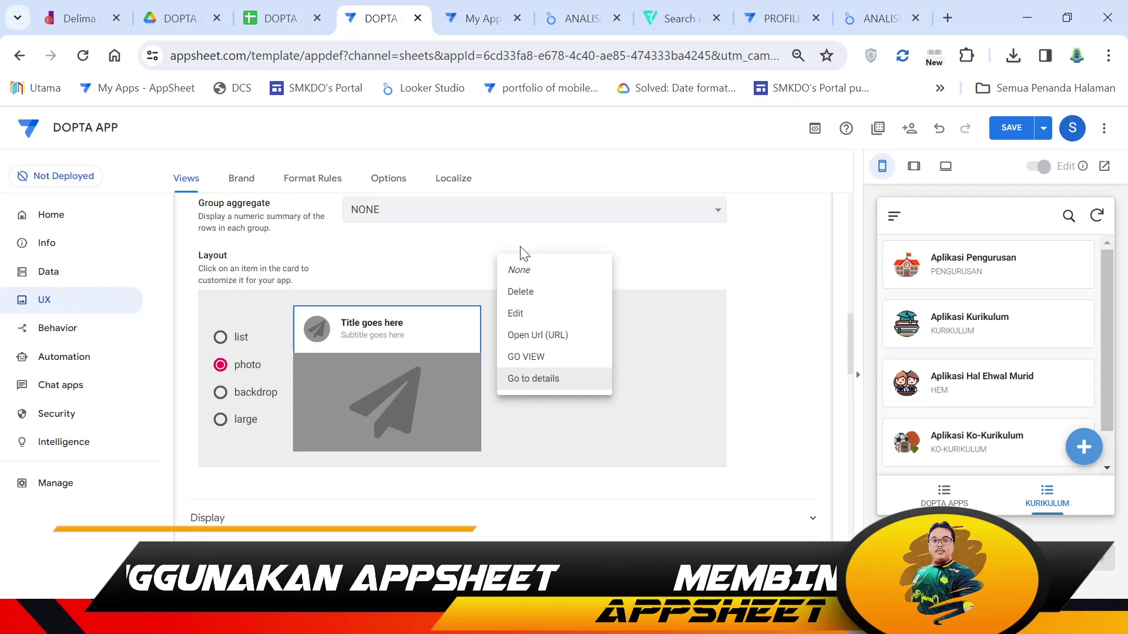
pyautogui.click(685, 268)
# - Set the KURIKULUM view's position to menu, save the app, and collapse the view's settings
pyautogui.scroll(10, 688, 280)
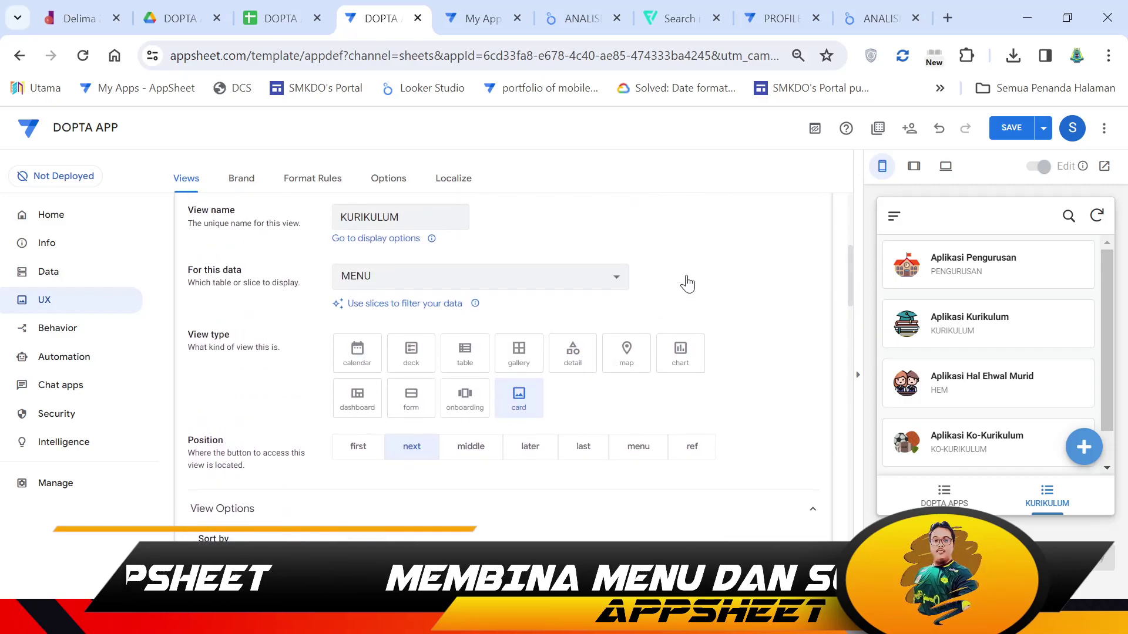
pyautogui.scroll(3, 688, 284)
pyautogui.click(195, 340)
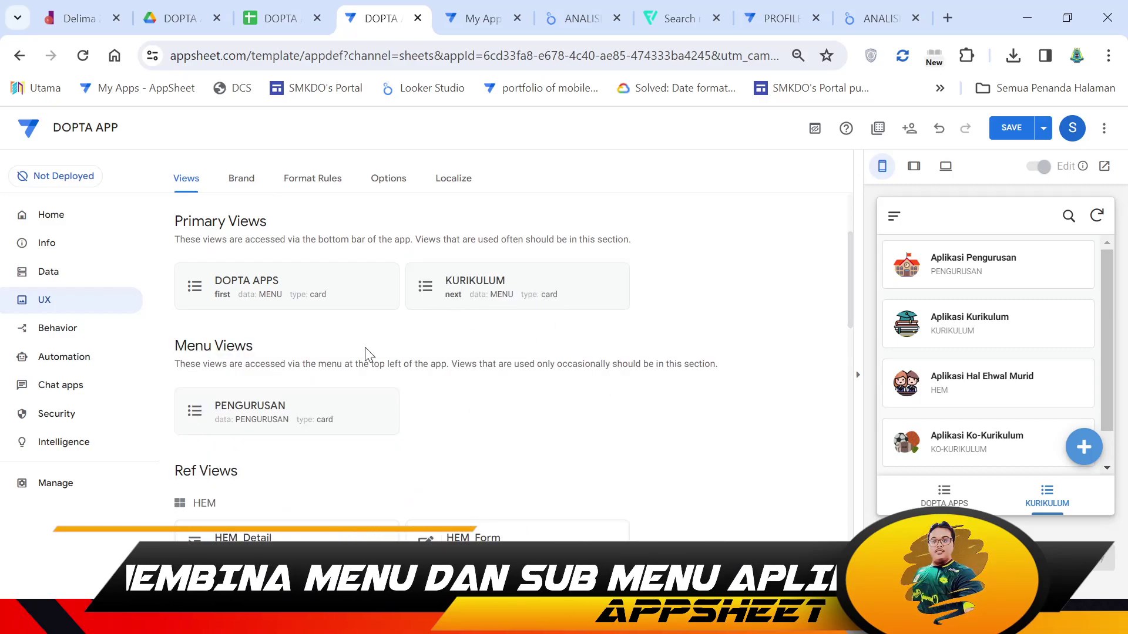
pyautogui.click(430, 290)
pyautogui.click(643, 508)
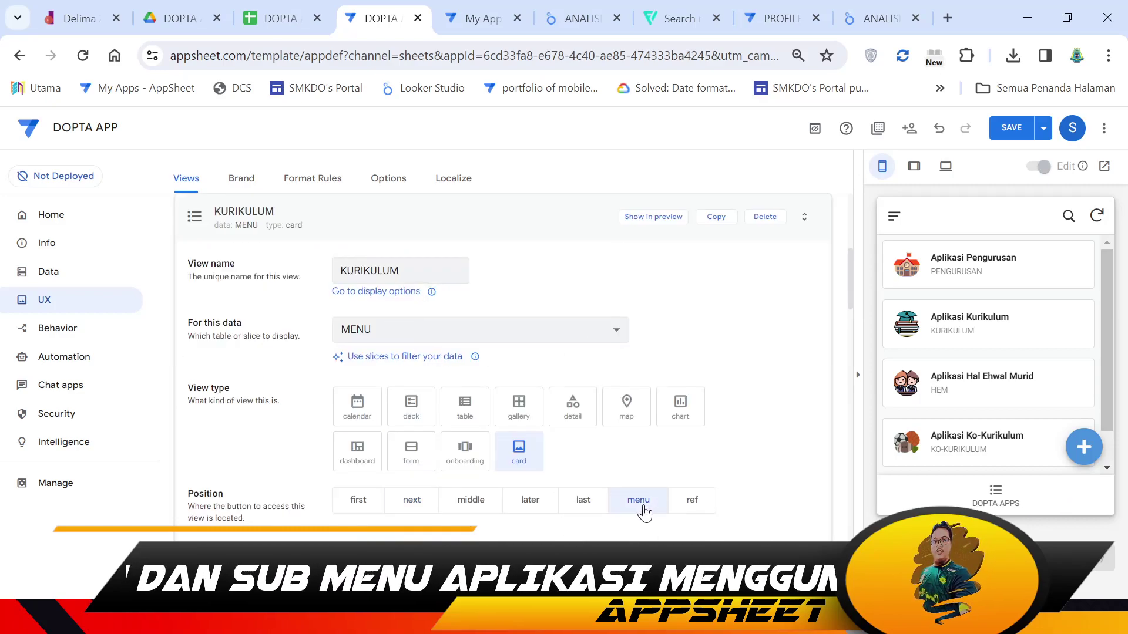
pyautogui.click(1011, 128)
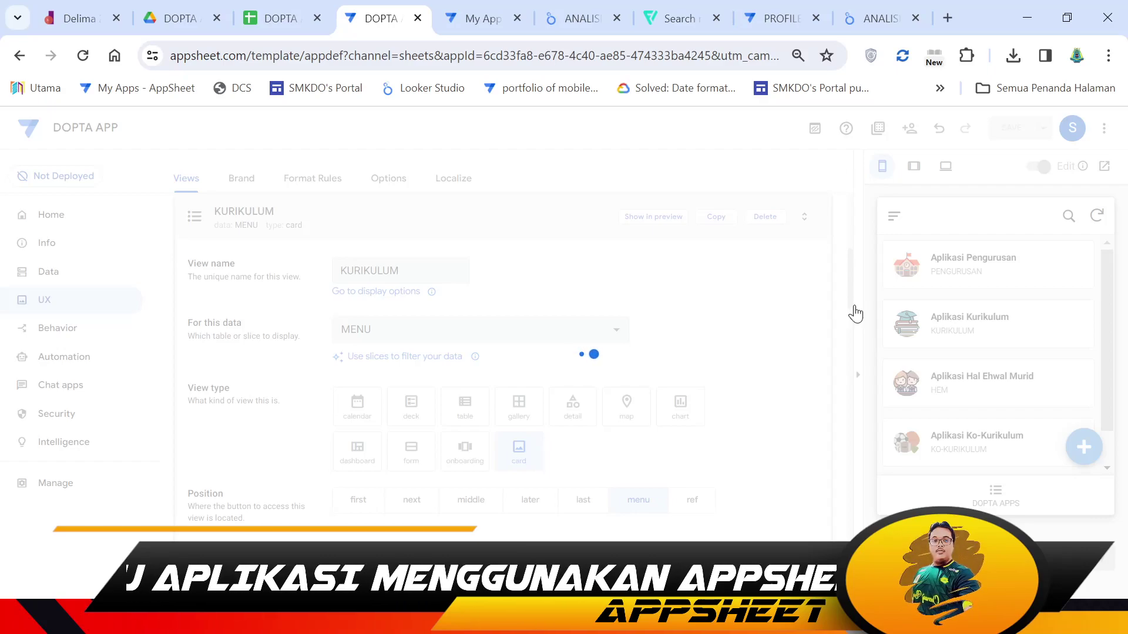
pyautogui.click(200, 219)
# - Review the DOPTA APPS view's list layout and the column used for its card title
pyautogui.scroll(2, 256, 254)
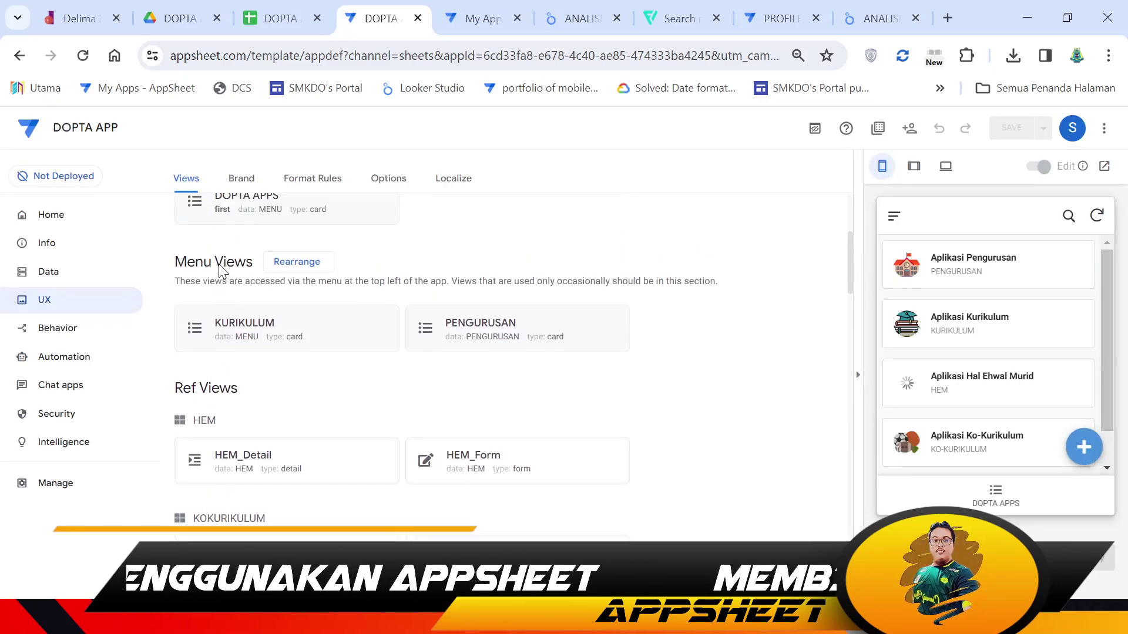
pyautogui.scroll(3, 276, 305)
pyautogui.click(209, 350)
pyautogui.scroll(-5, 458, 429)
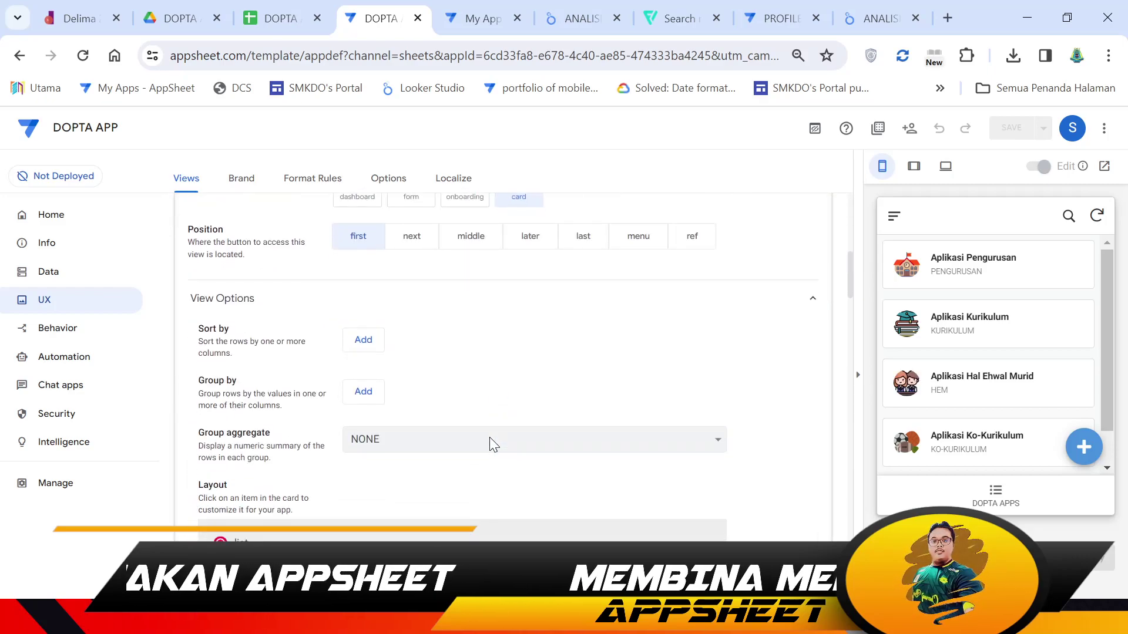
pyautogui.scroll(-3, 364, 447)
pyautogui.click(379, 404)
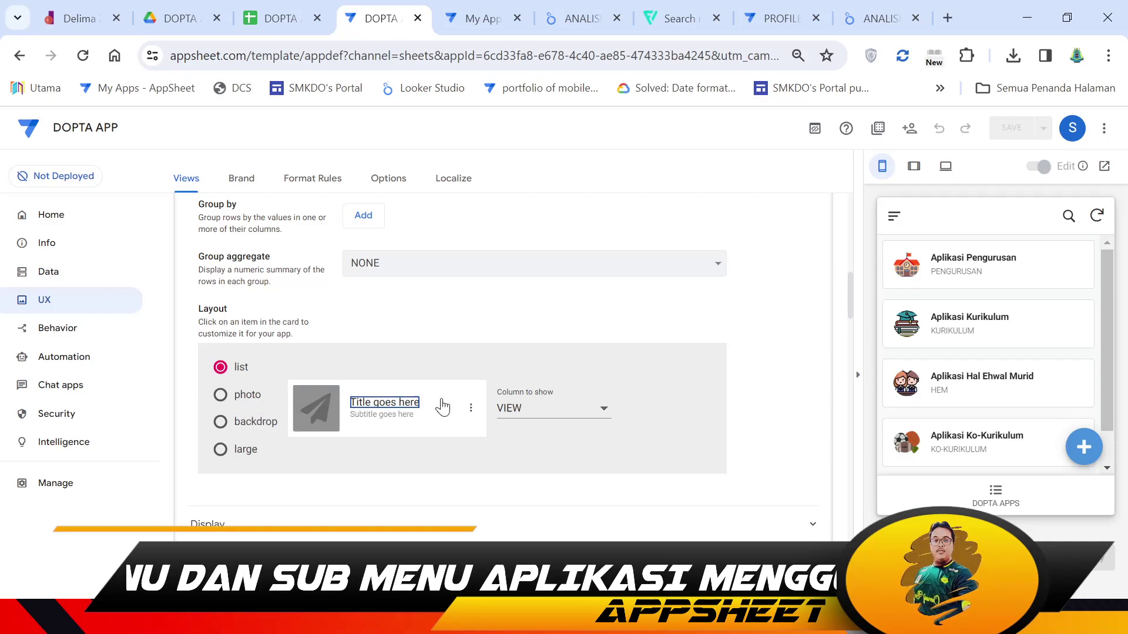
# - Show the DOPTA APPS view in the preview, test its KURIKULUM card, and go back
pyautogui.scroll(12, 660, 330)
pyautogui.click(661, 446)
pyautogui.click(964, 335)
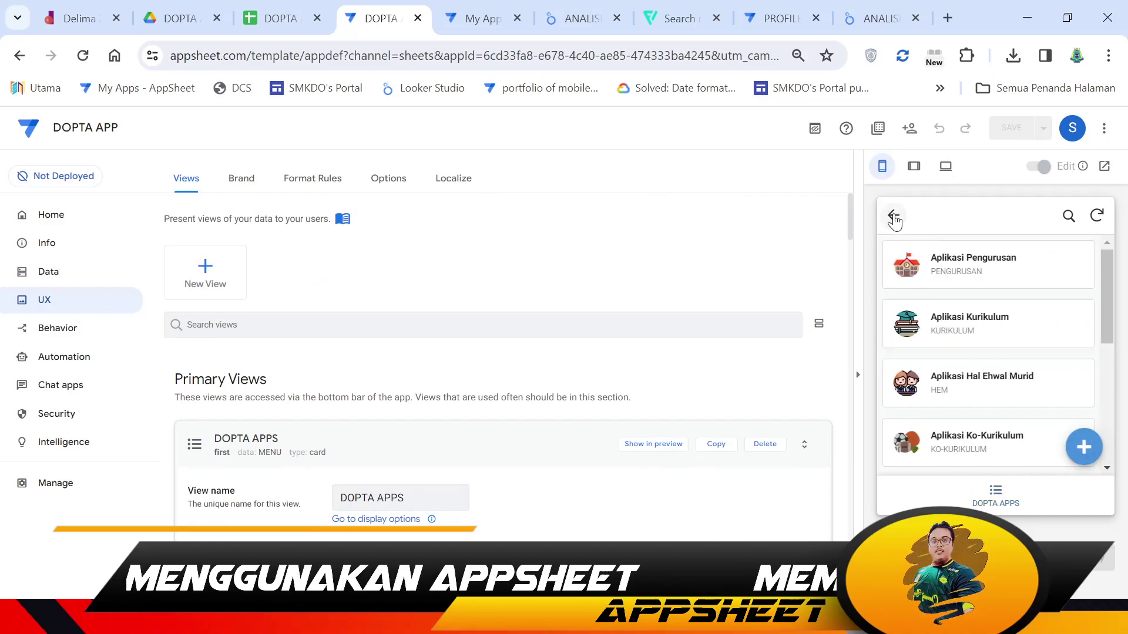
pyautogui.click(894, 217)
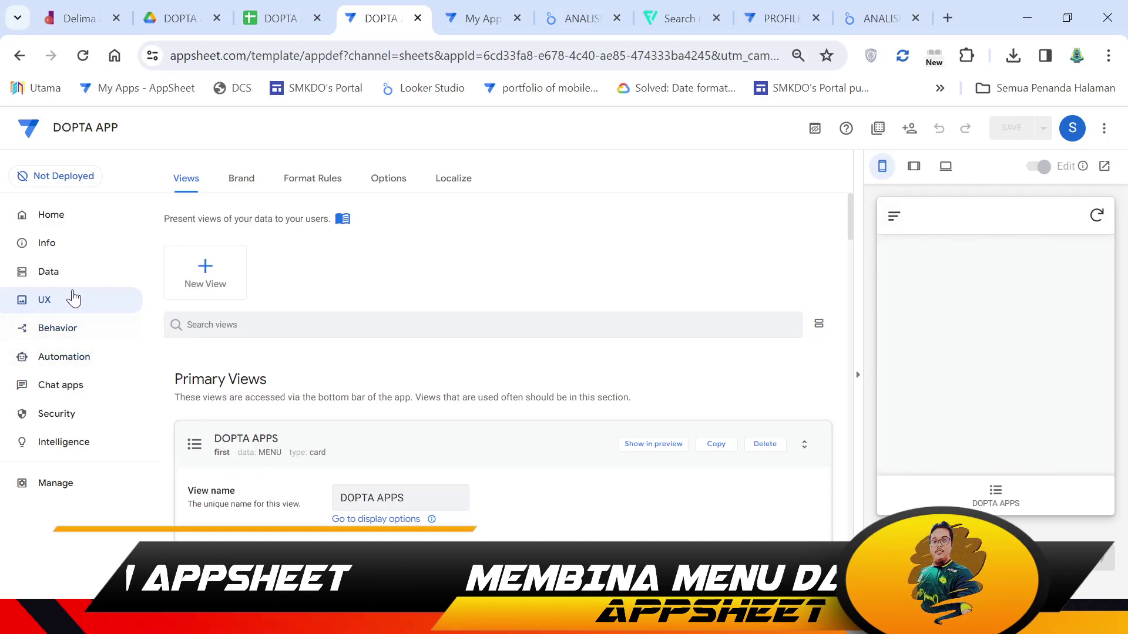
# - Set the KURIKULUM view's source data to the KURIKULUM table and save the app
pyautogui.click(200, 445)
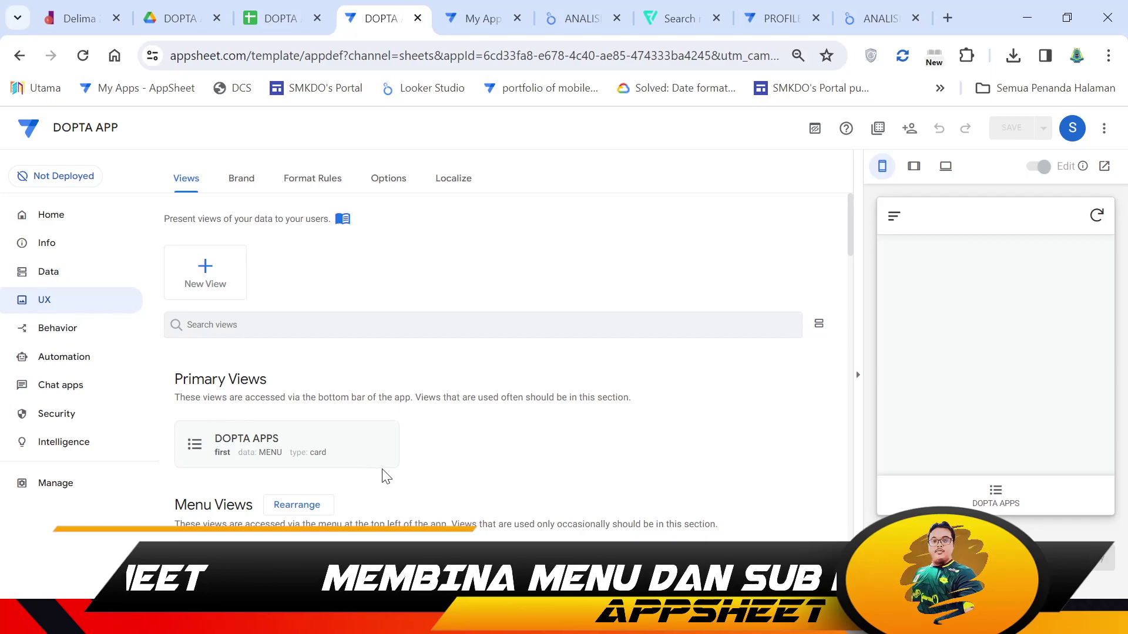
pyautogui.scroll(-3, 383, 474)
pyautogui.click(276, 385)
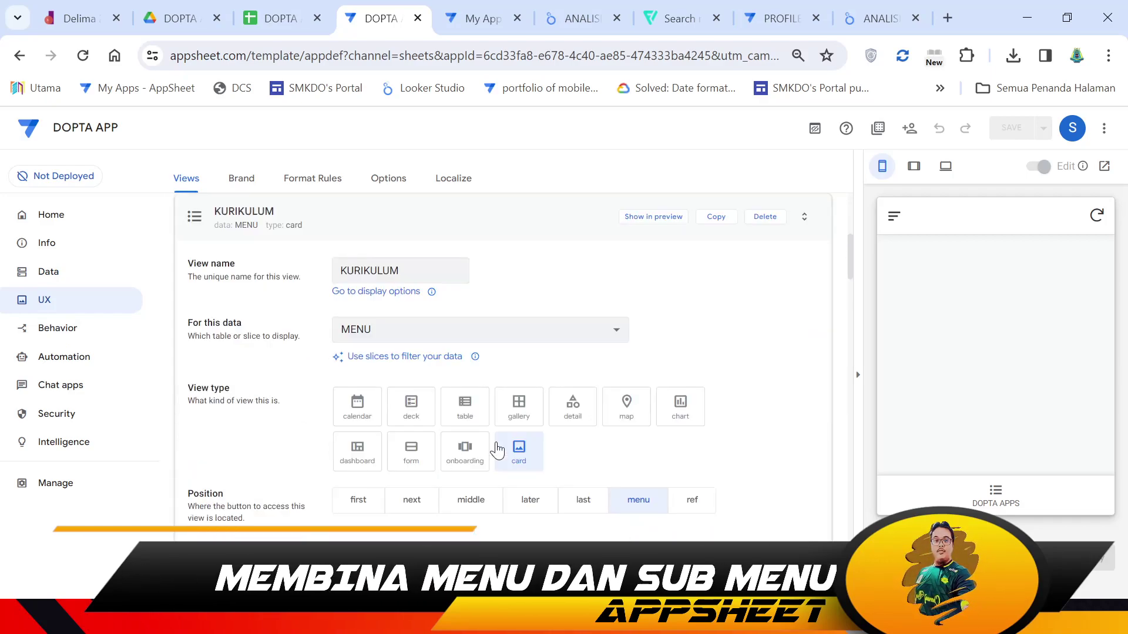
pyautogui.click(414, 340)
pyautogui.click(397, 418)
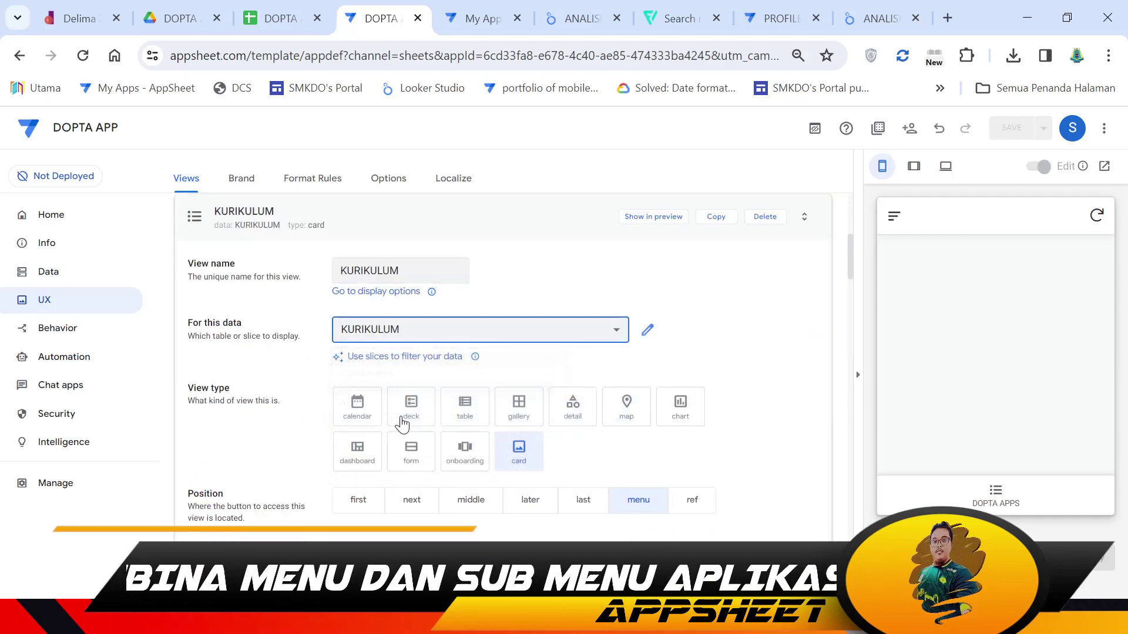
pyautogui.click(203, 226)
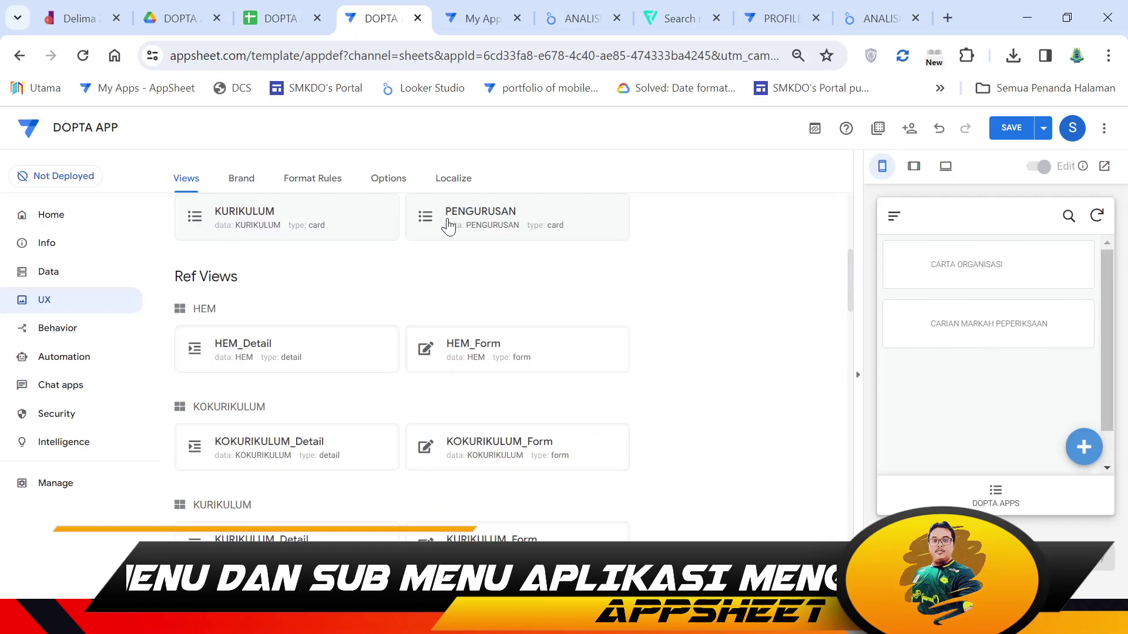
pyautogui.click(1012, 128)
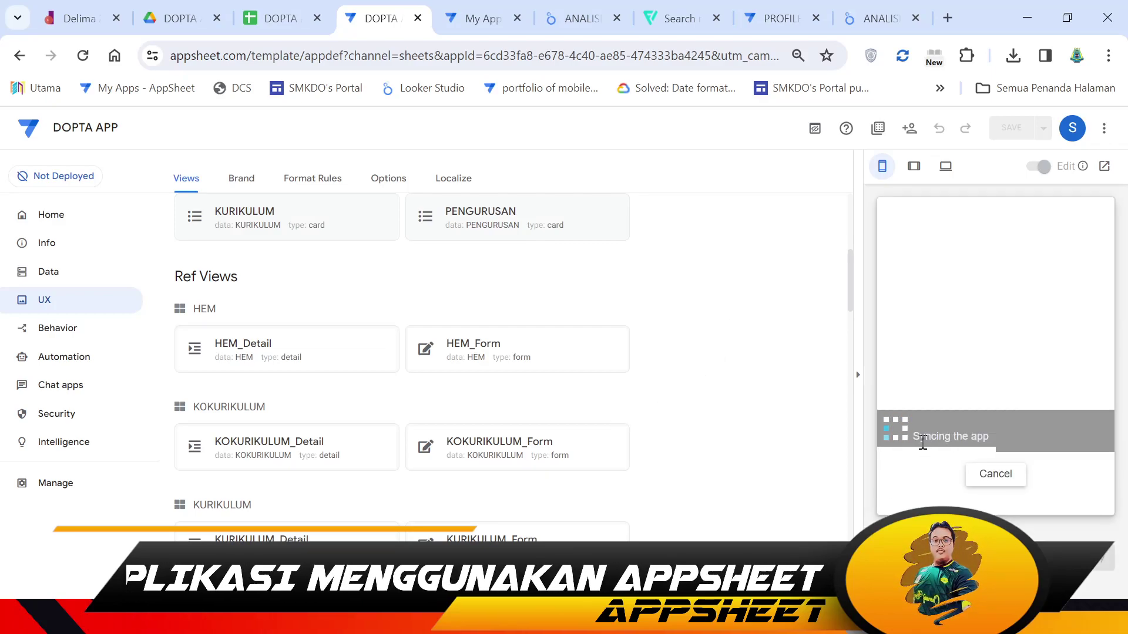
# - Open the KURIKULUM submenu from the DOPTA APPS main menu in the preview and return
pyautogui.click(995, 493)
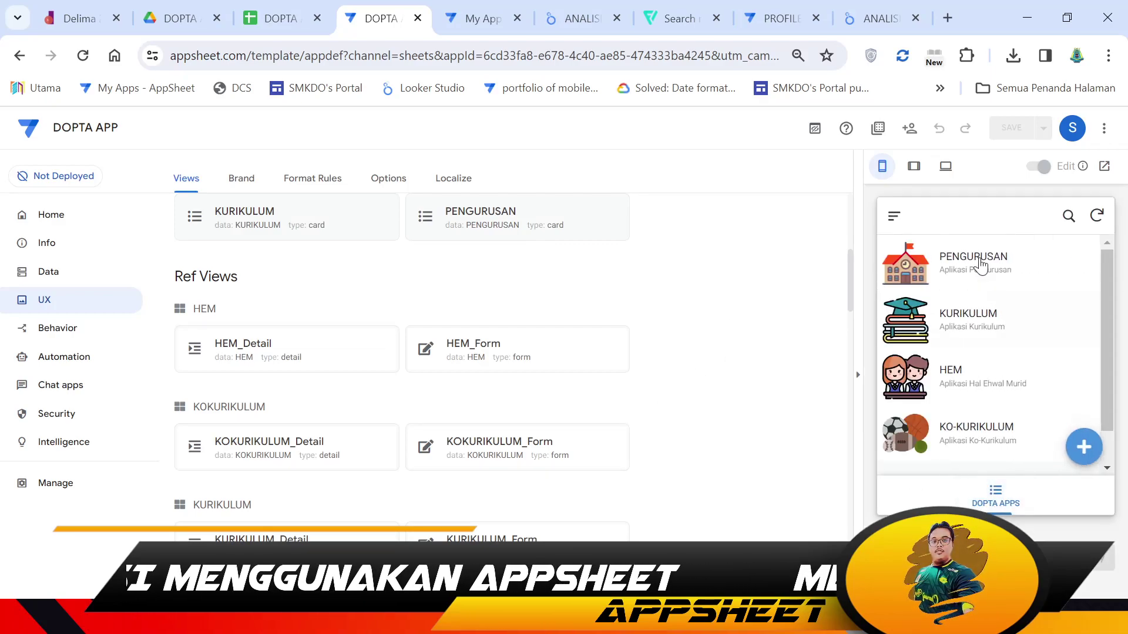
pyautogui.click(951, 317)
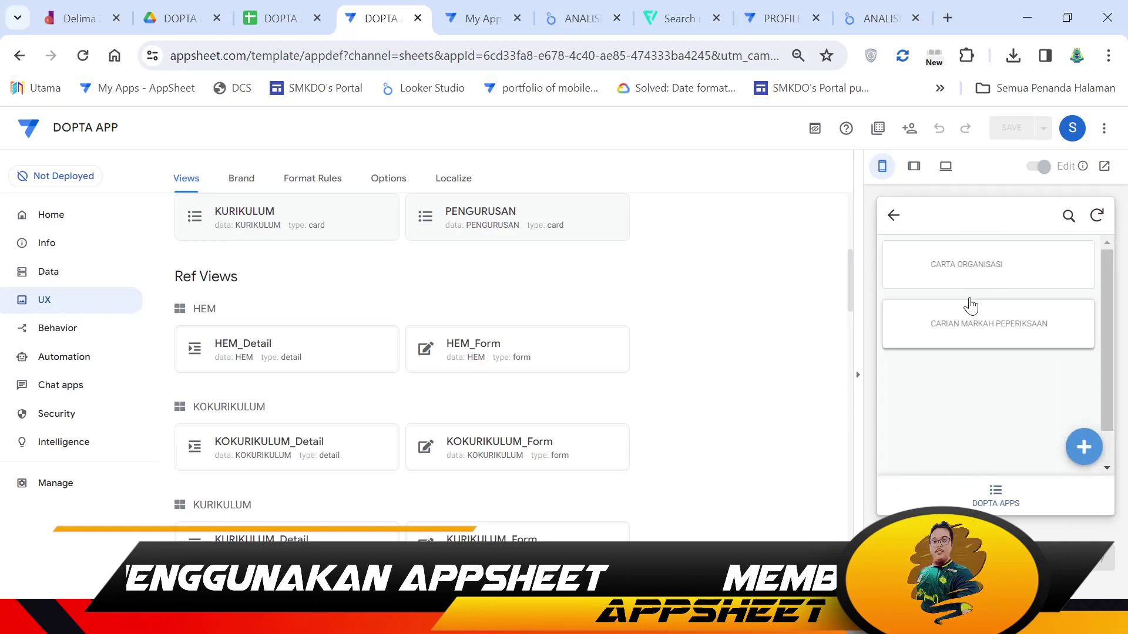
pyautogui.click(892, 216)
# - Create a new view named HEM that uses the HEM table as its data
pyautogui.scroll(10, 296, 312)
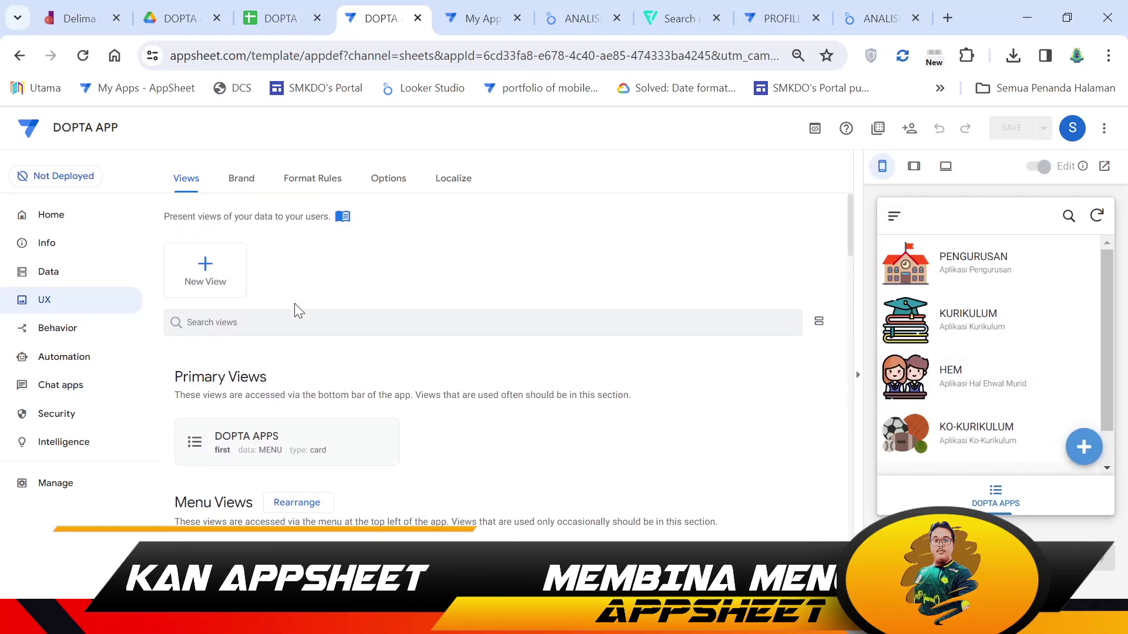
pyautogui.click(210, 281)
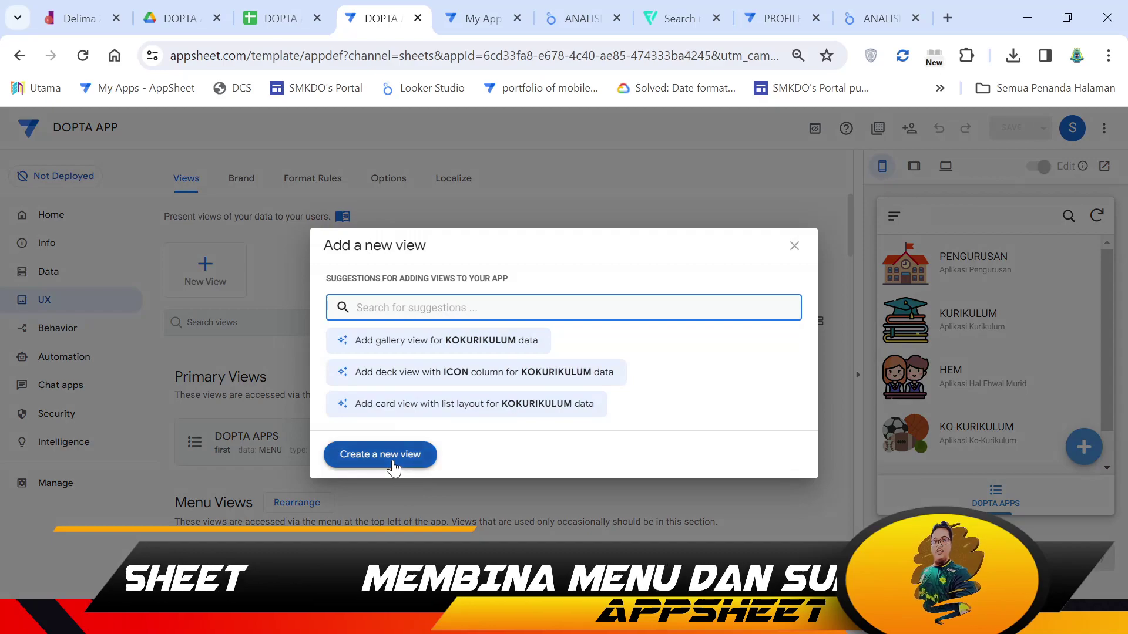
pyautogui.click(376, 455)
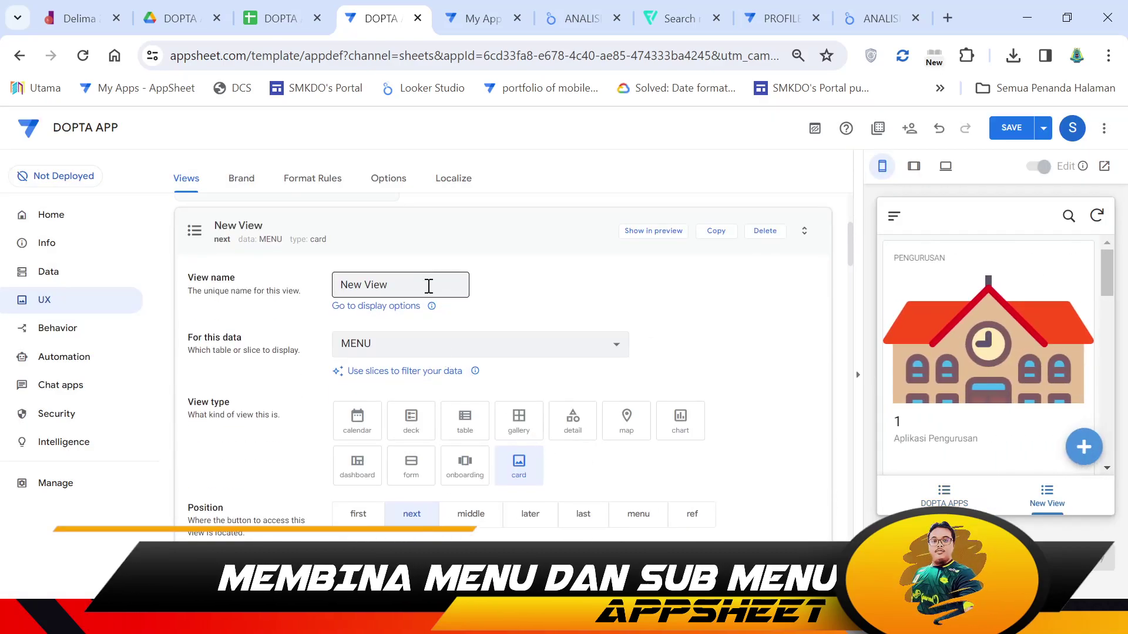
pyautogui.moveTo(431, 285); pyautogui.dragTo(168, 288)
pyautogui.write('HEM')
pyautogui.click(478, 344)
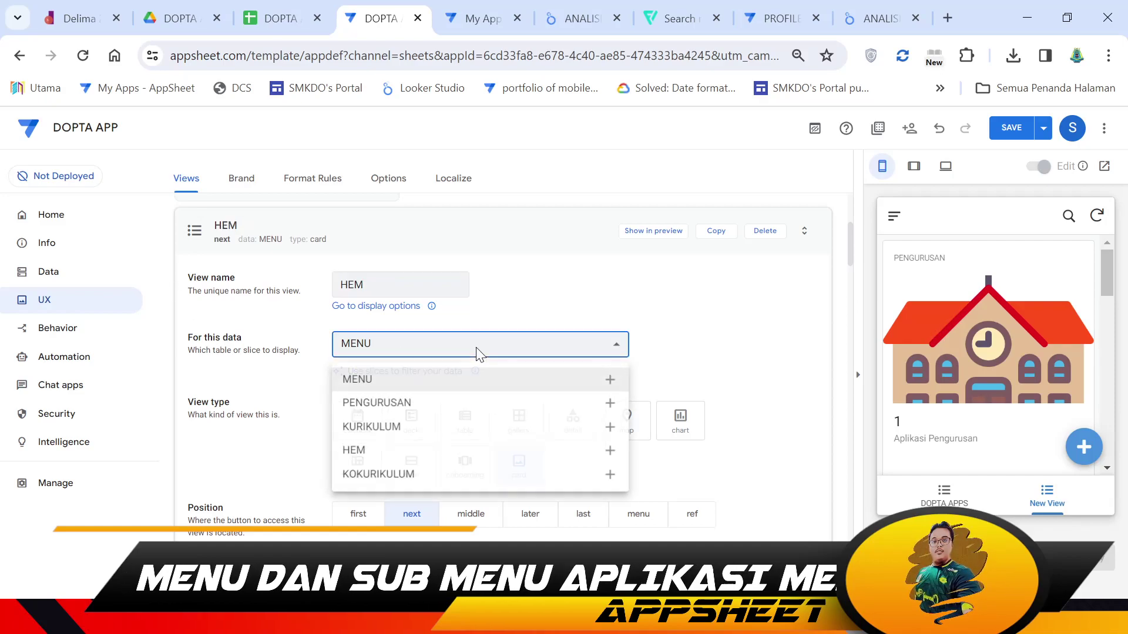
pyautogui.click(376, 437)
pyautogui.scroll(-2, 587, 470)
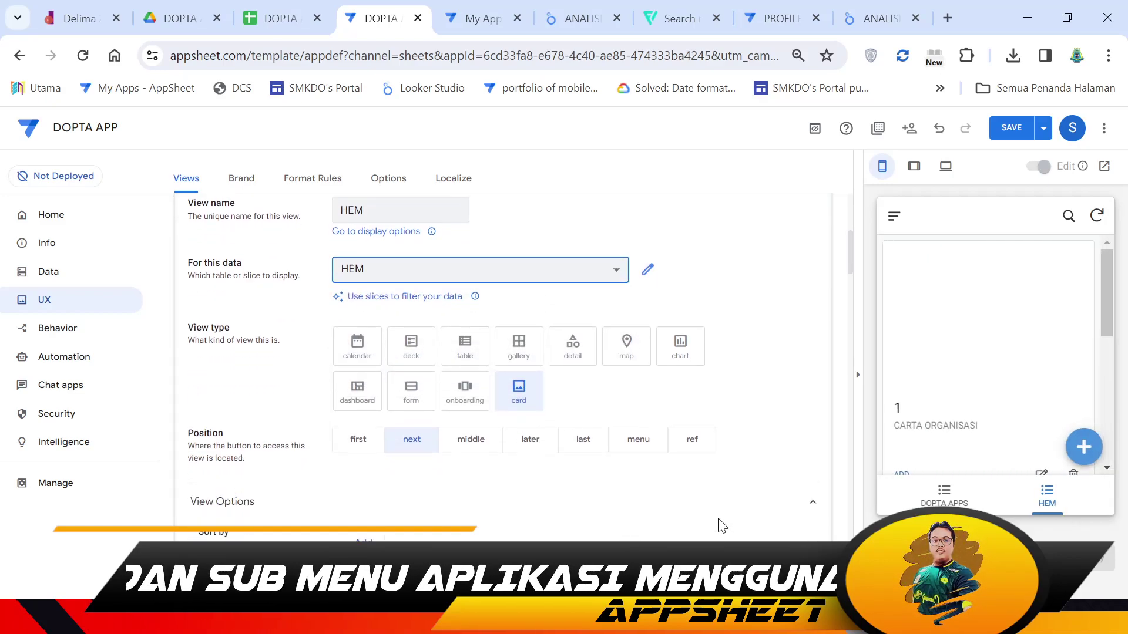
# - Place the HEM view in the menu position and give its cards the photo layout
pyautogui.click(638, 413)
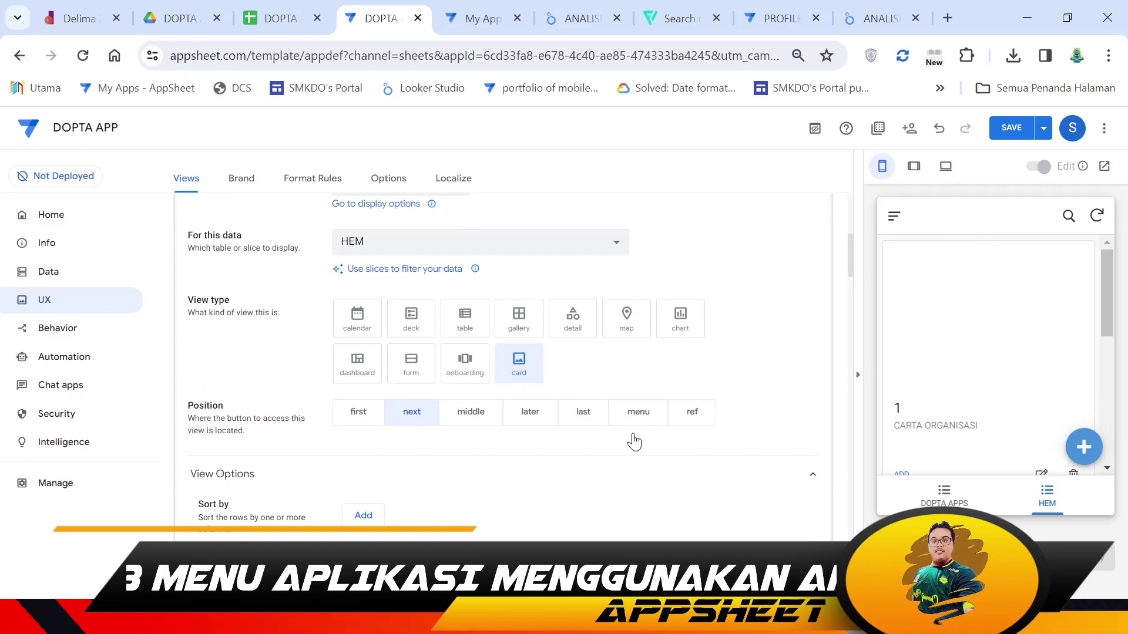
pyautogui.scroll(-6, 574, 471)
pyautogui.scroll(-3, 542, 450)
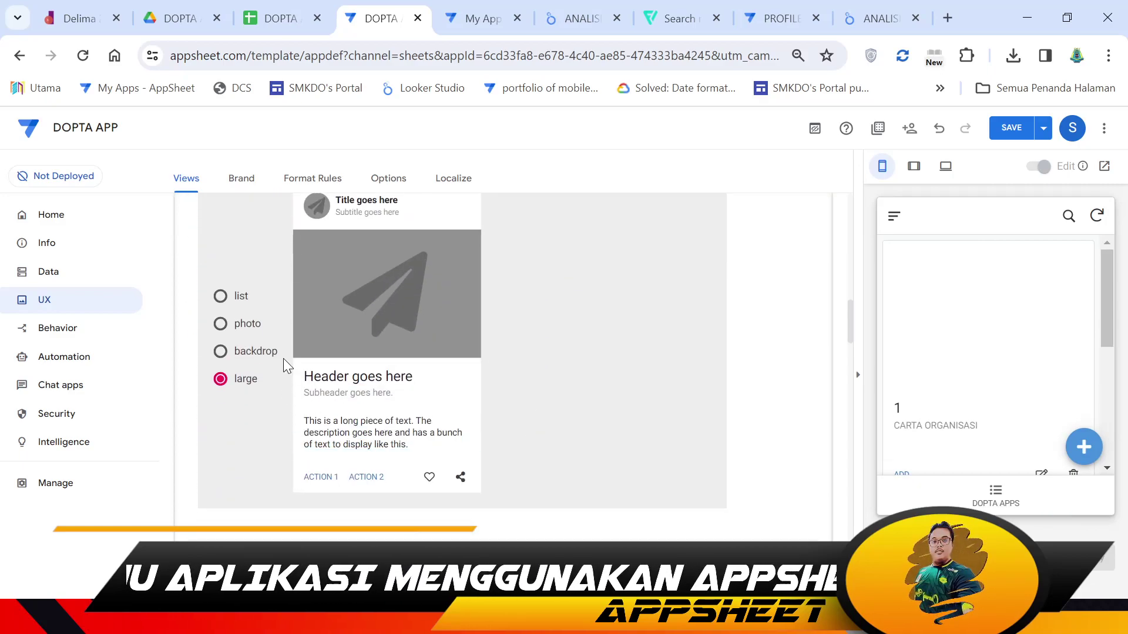
pyautogui.click(220, 323)
# - Try the VIEW column as the HEM card's title, and set it back to PENERANGAN
pyautogui.click(371, 282)
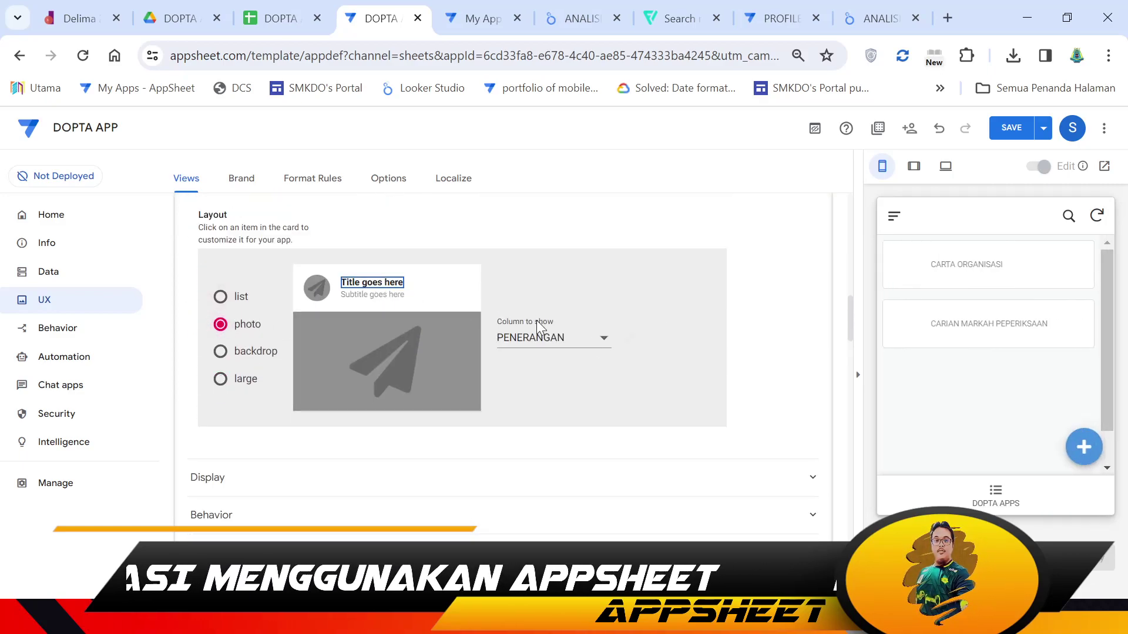
pyautogui.click(537, 337)
pyautogui.click(536, 323)
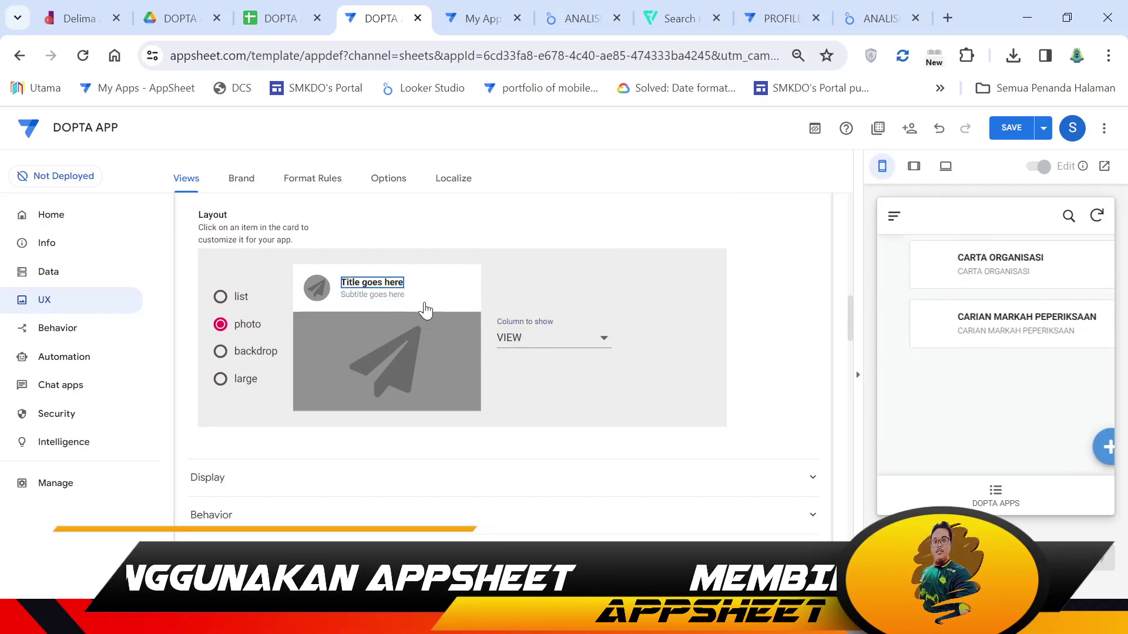
pyautogui.click(520, 337)
pyautogui.click(532, 360)
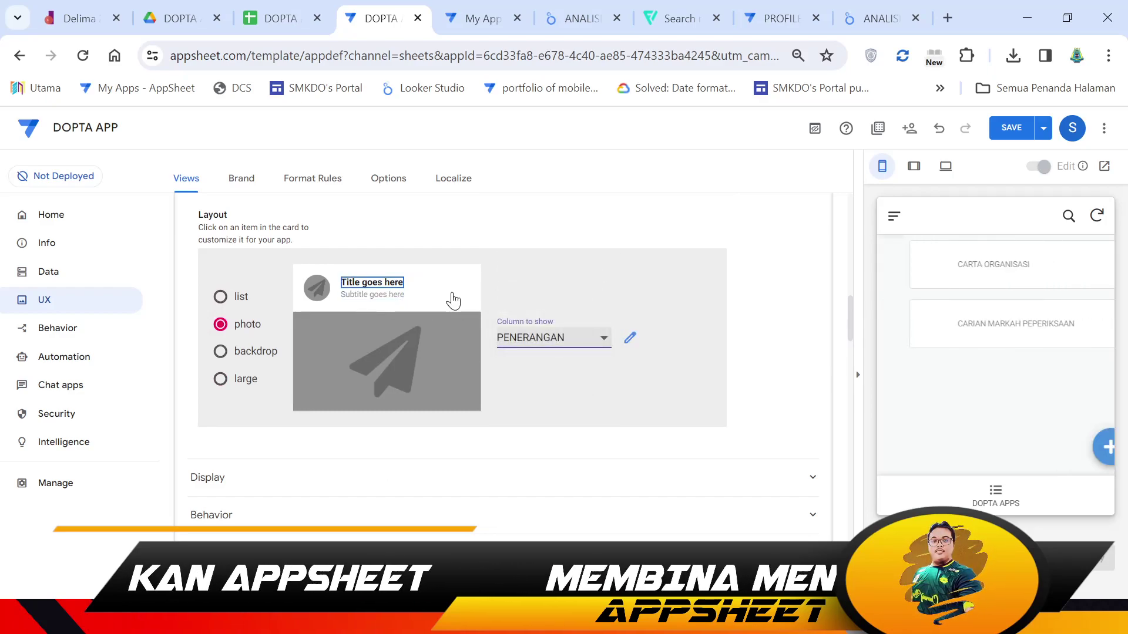
# - Save the app, open the HEM submenu from the main menu in the preview, and return to DOPTA APPS
pyautogui.click(625, 289)
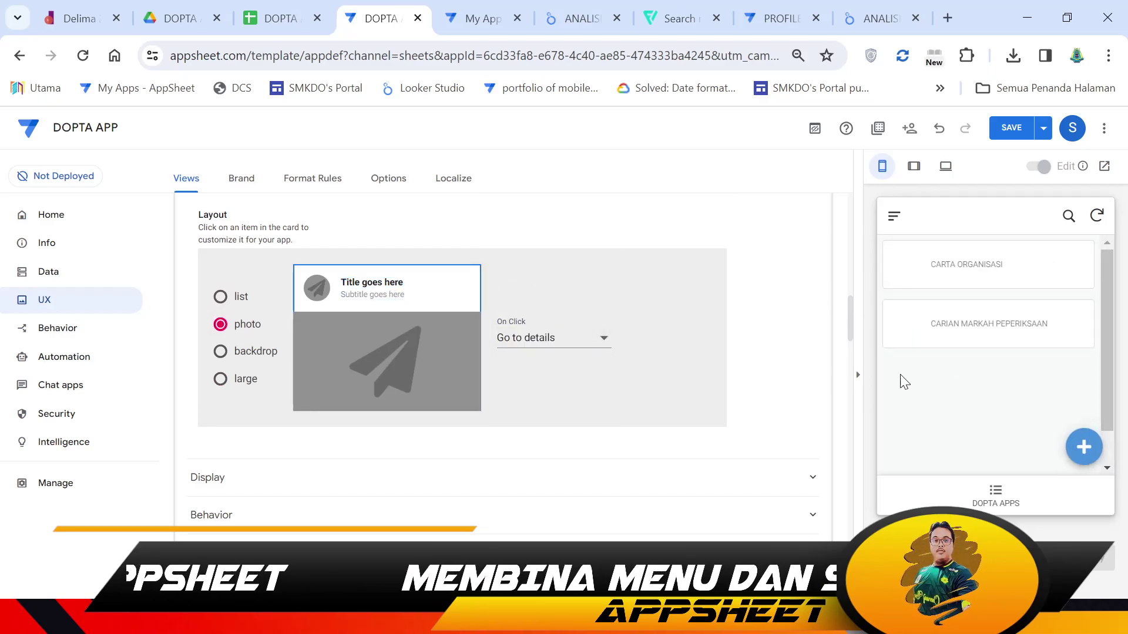
pyautogui.scroll(3, 306, 350)
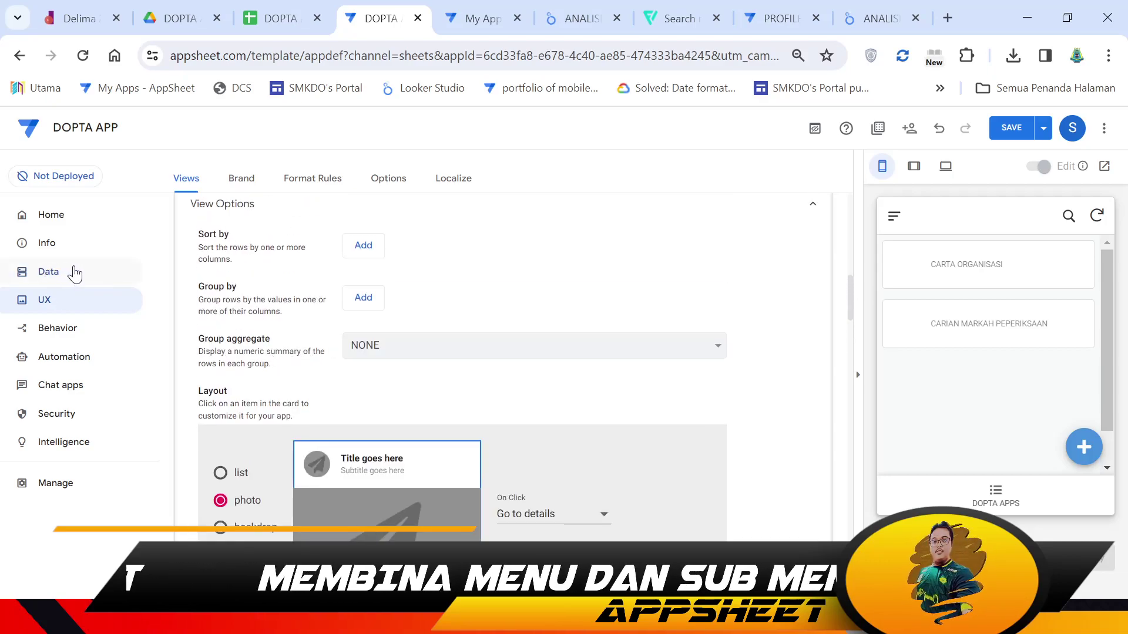
pyautogui.click(1012, 128)
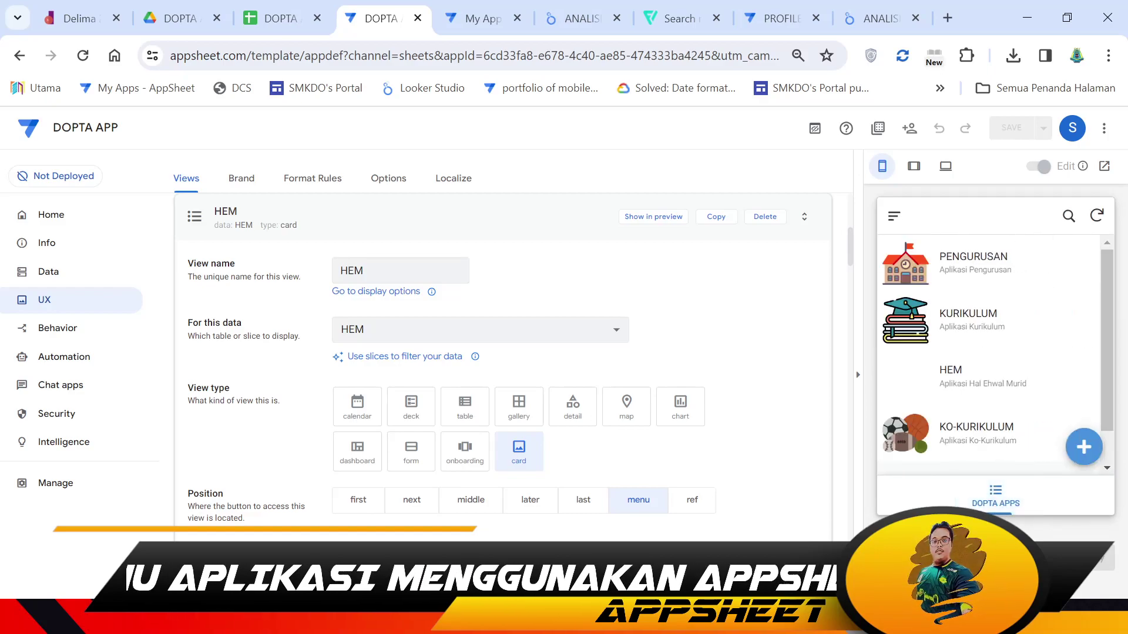
pyautogui.click(948, 391)
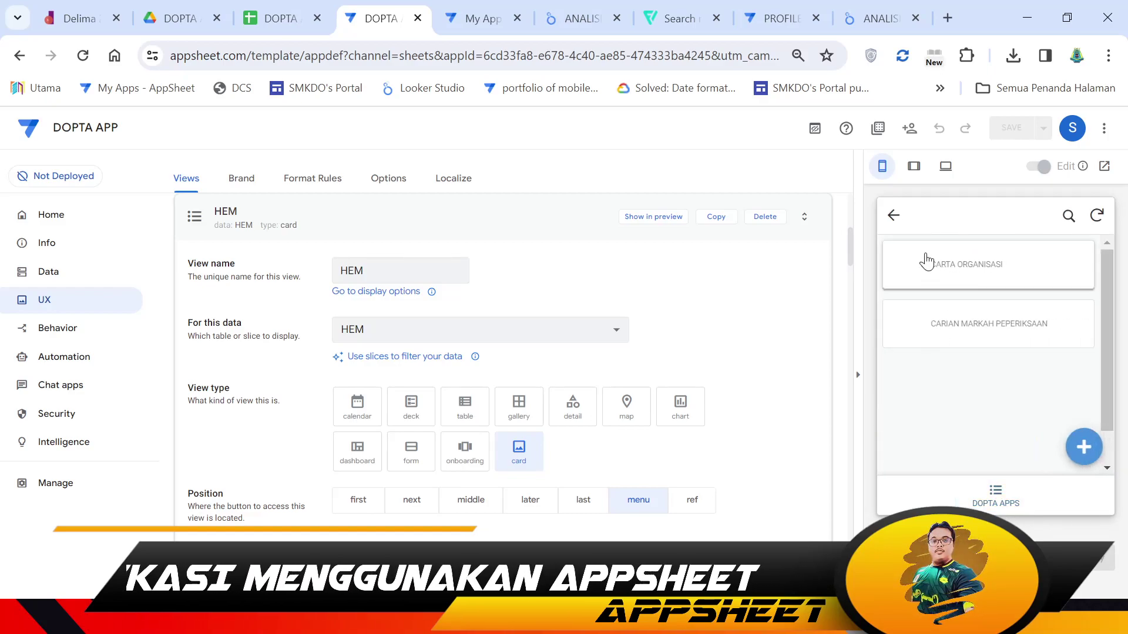
pyautogui.click(996, 492)
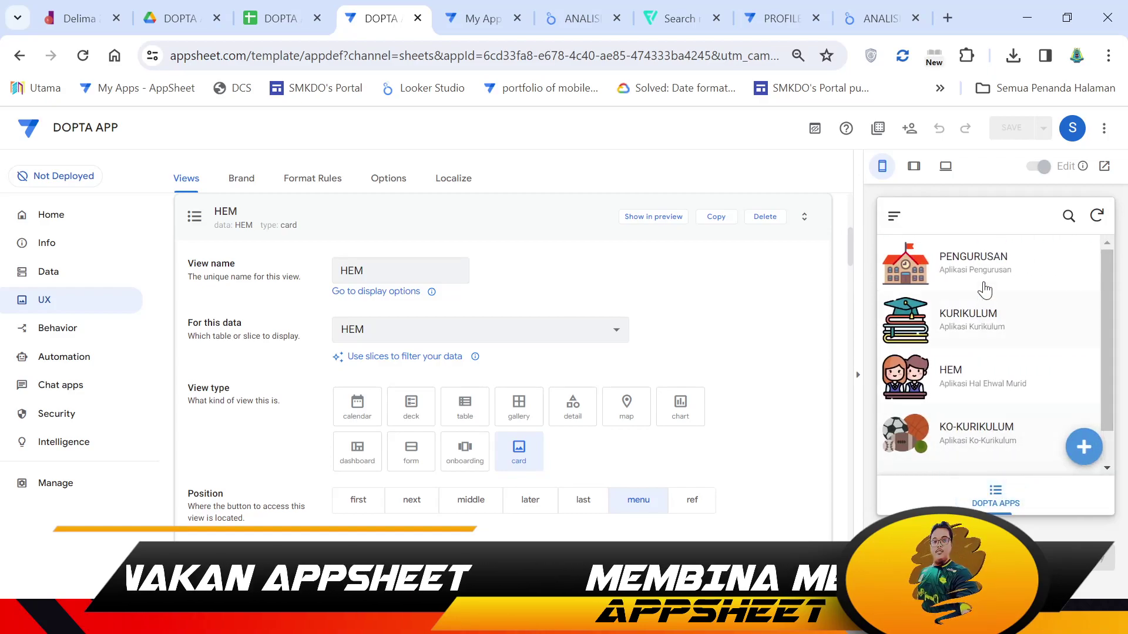
# - Open the PENGURUSAN submenu in the preview and take a look at the menu data in the DOPTA APP workbook
pyautogui.click(939, 272)
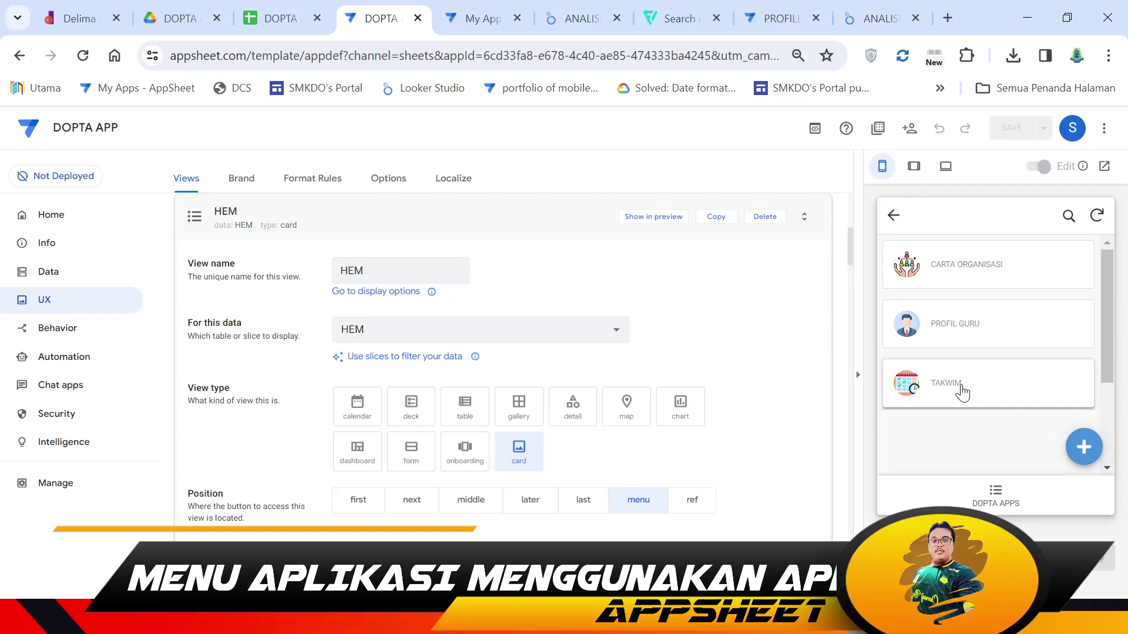
pyautogui.hotkey('ctrl', 'shift', 'Tab')
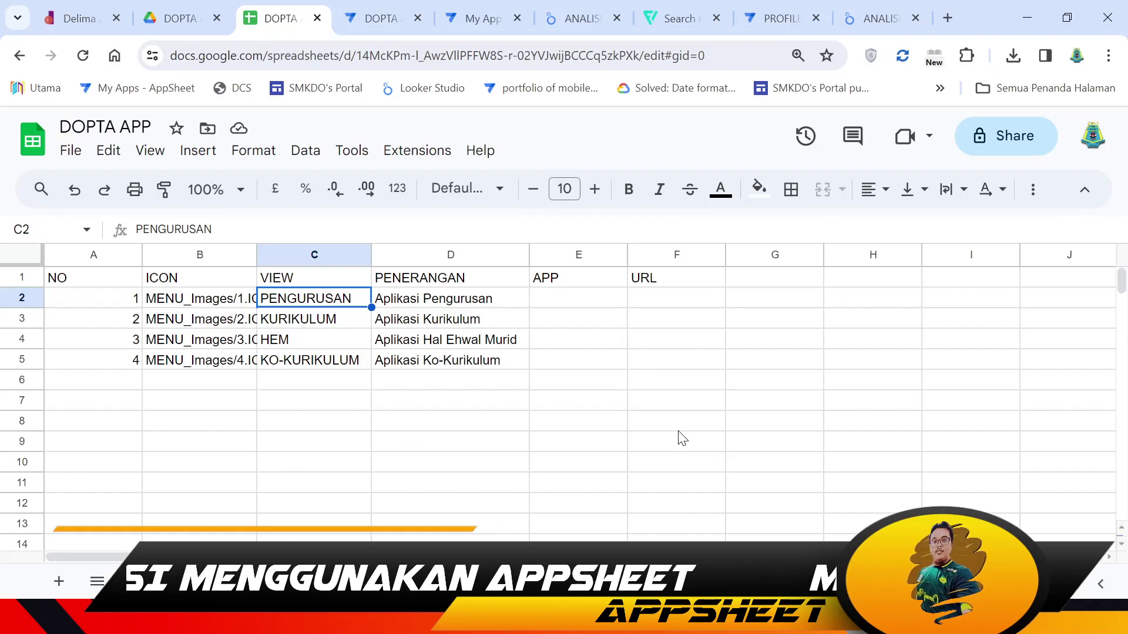
pyautogui.hotkey('ctrl', 'Tab')
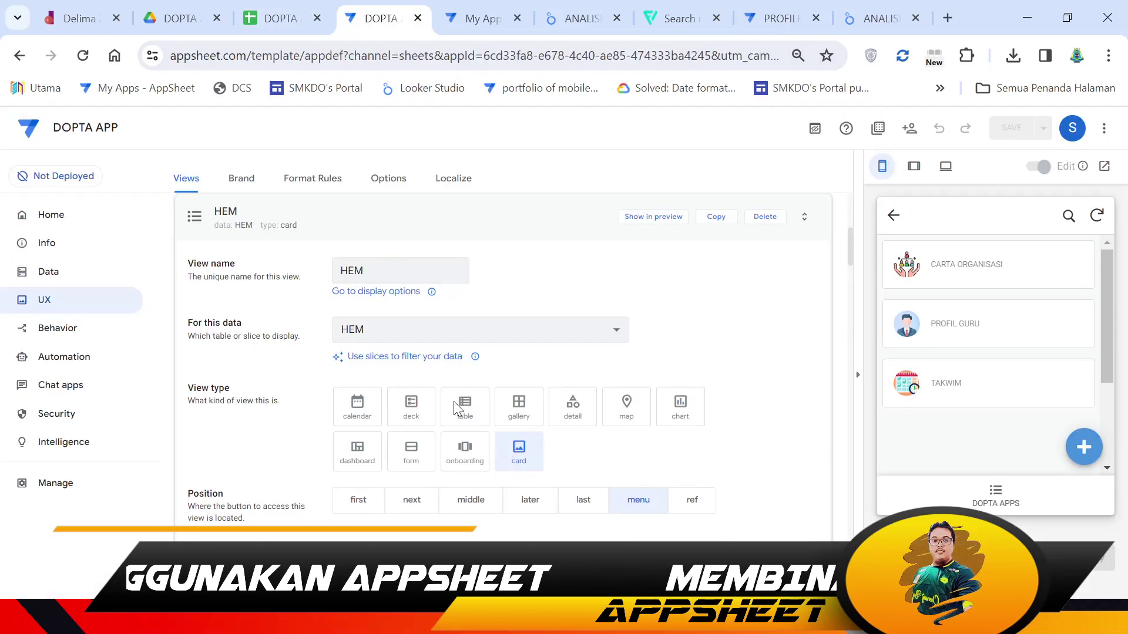
# - Run the deployment check for DOPTA APP and move the app to the deployed state
pyautogui.click(47, 272)
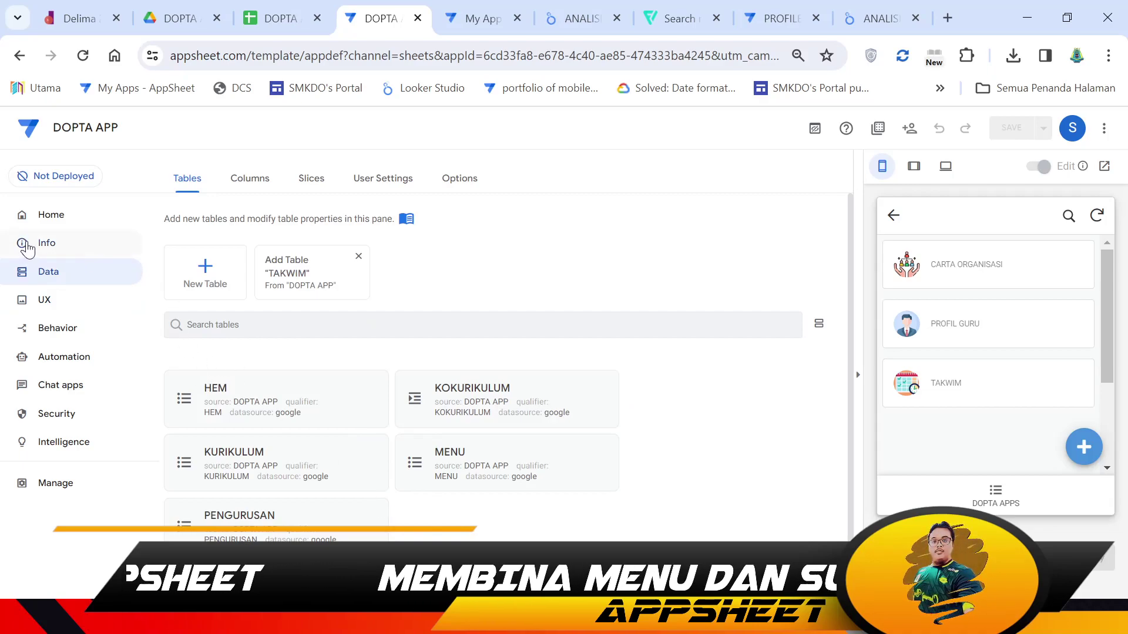
pyautogui.click(42, 178)
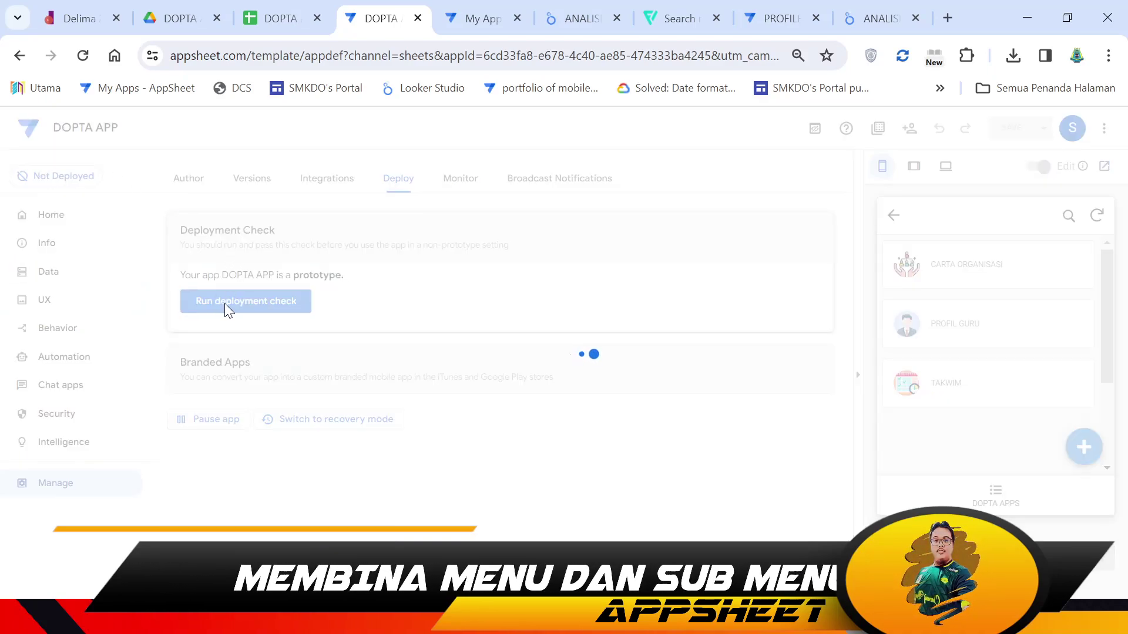
pyautogui.click(226, 303)
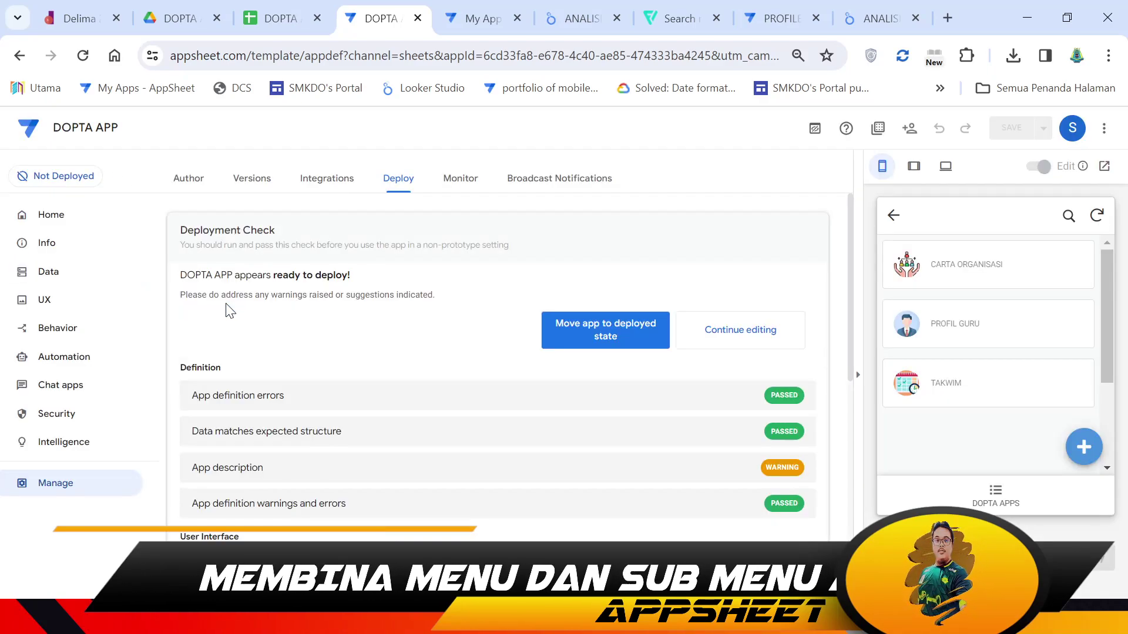
pyautogui.click(617, 334)
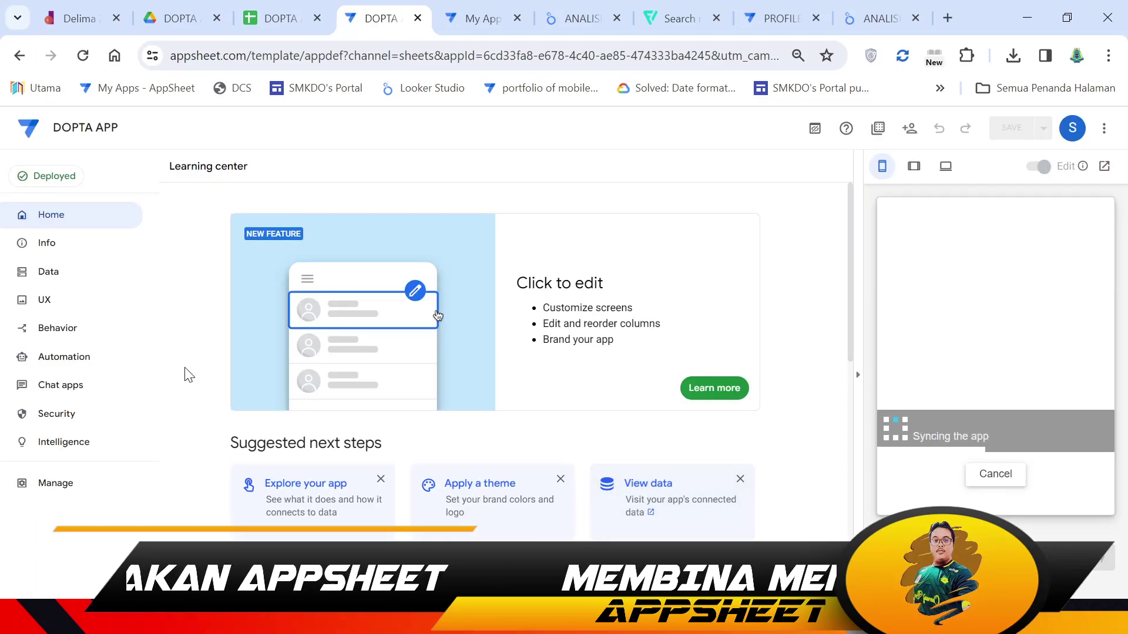
# - Add the suggested TAKWIM table from the DOPTA APP workbook to the app's data
pyautogui.click(47, 275)
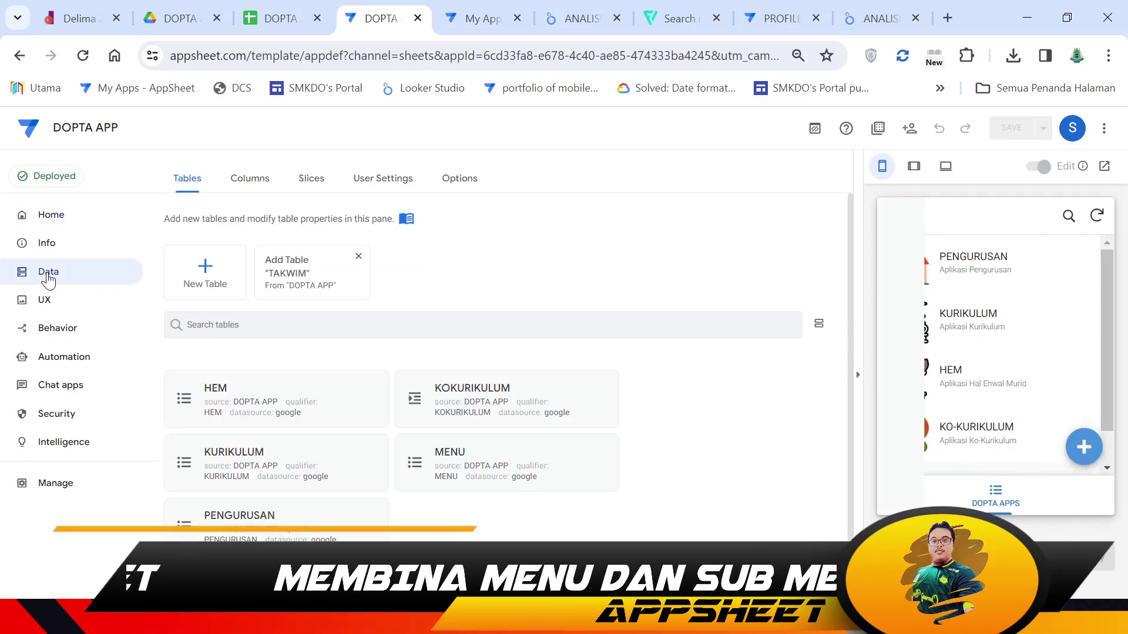
pyautogui.scroll(-1, 435, 464)
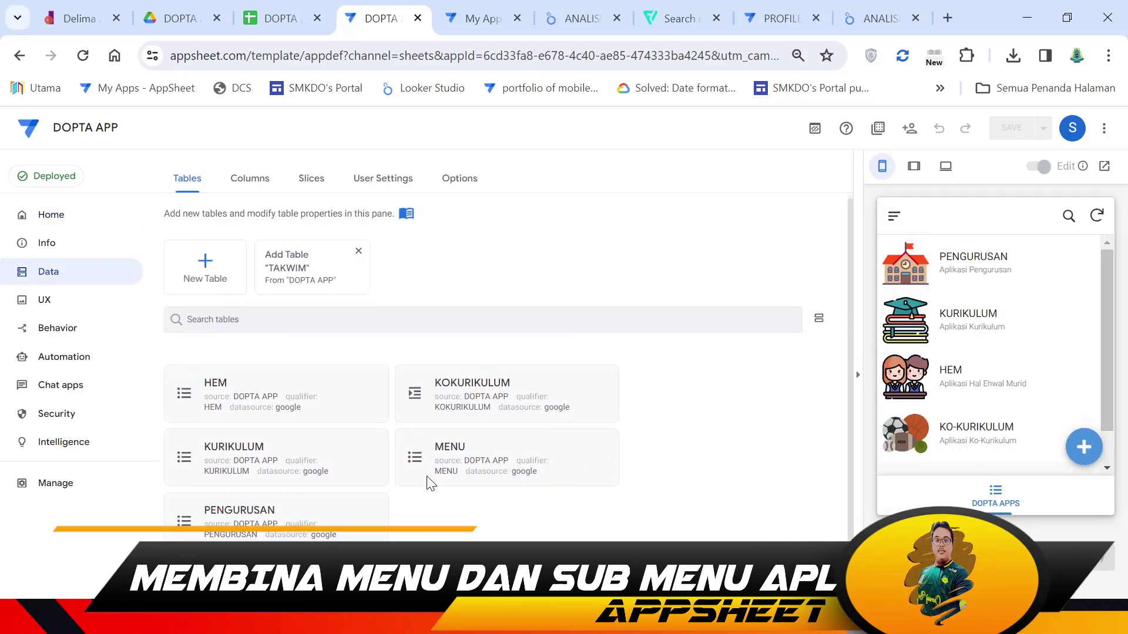
pyautogui.click(305, 264)
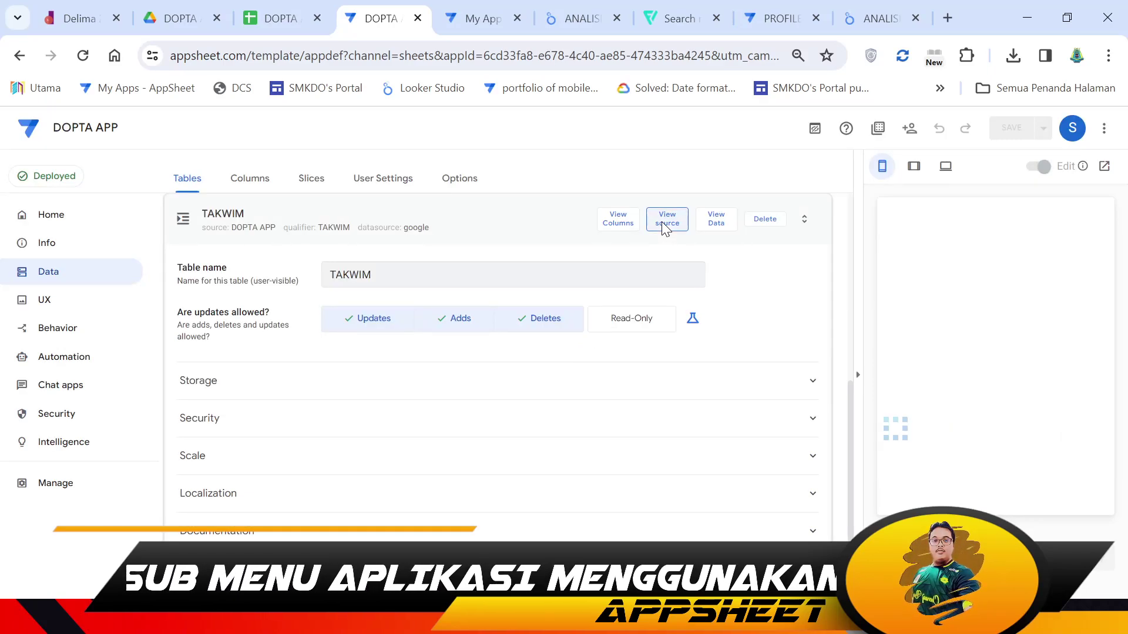
# - Create a calendar view named TAKWIM that uses the TAKWIM table, and save the app
pyautogui.click(44, 303)
pyautogui.click(198, 266)
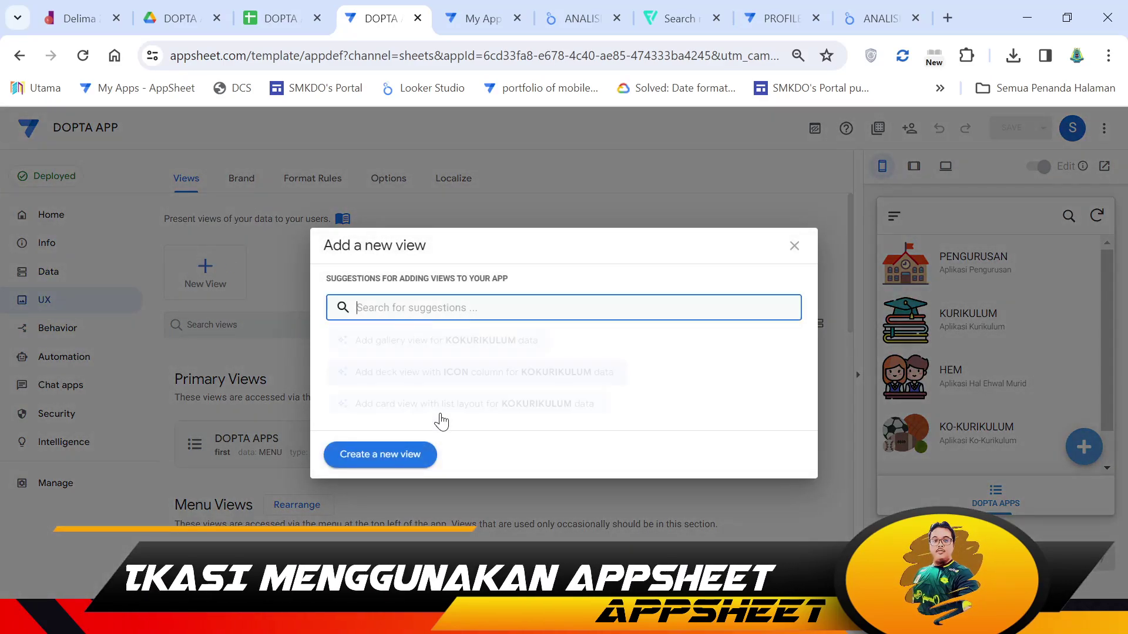
pyautogui.click(367, 457)
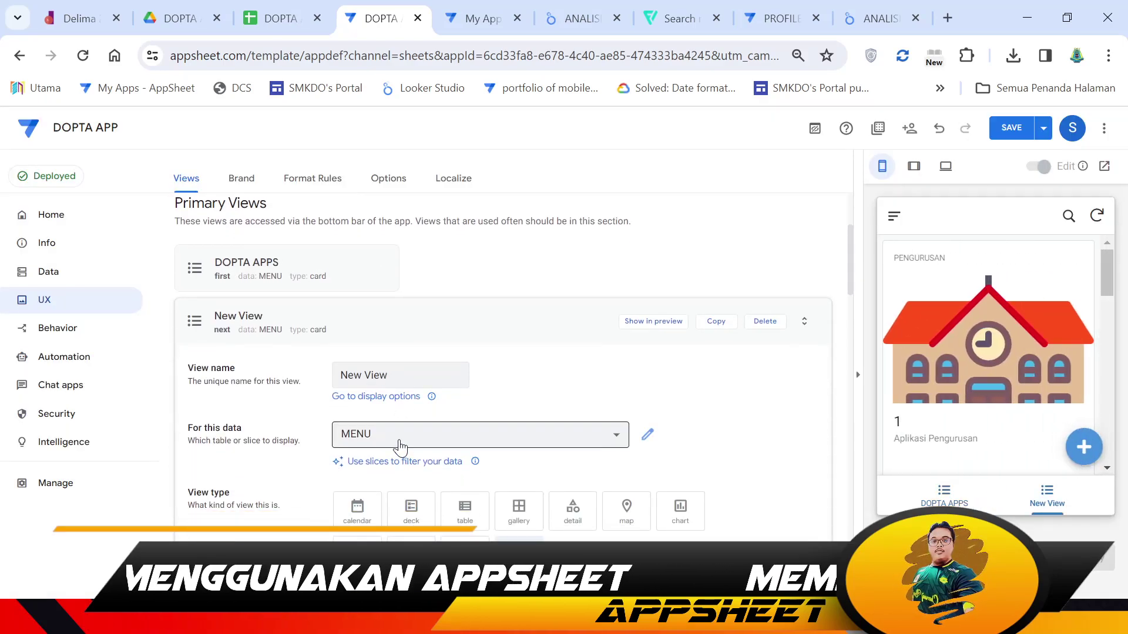
pyautogui.write('TAKWIM')
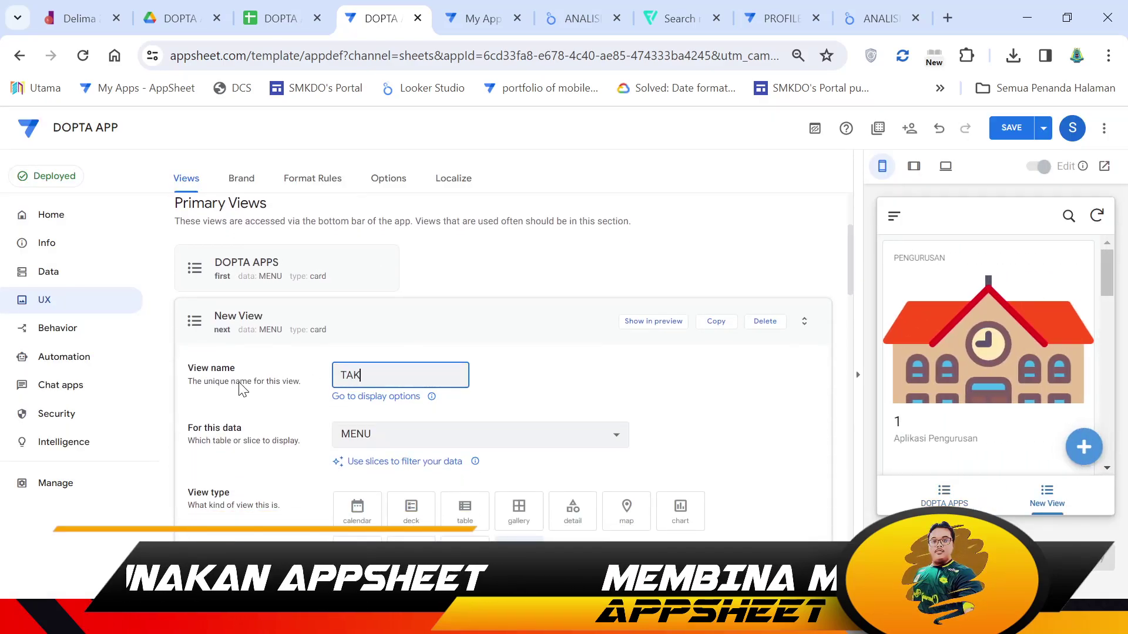
pyautogui.click(376, 435)
pyautogui.click(377, 487)
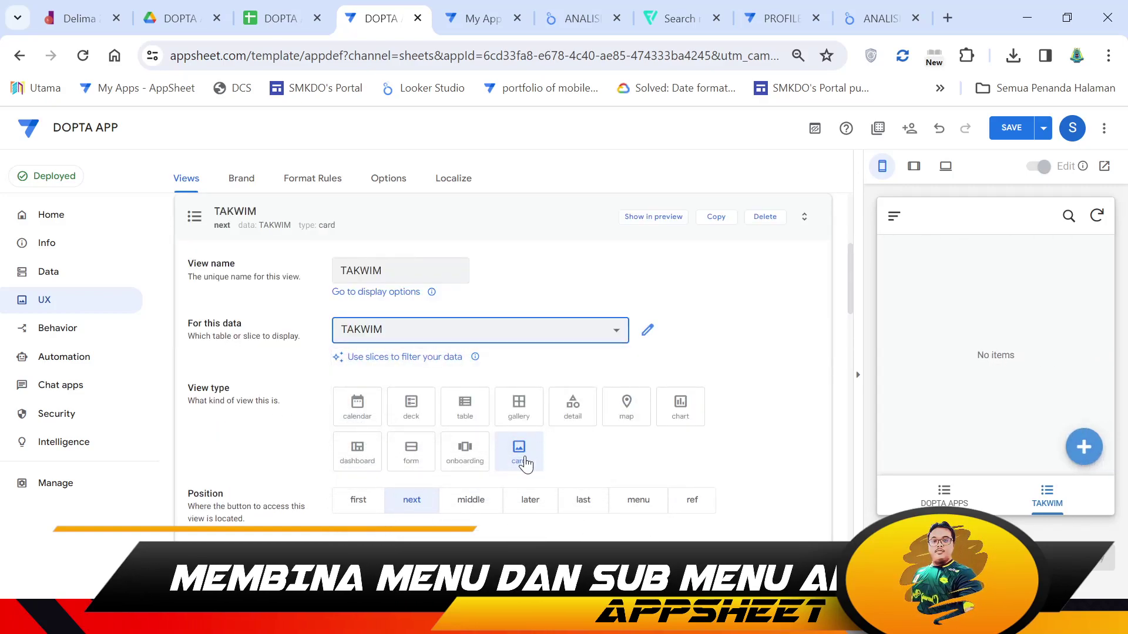
pyautogui.click(359, 411)
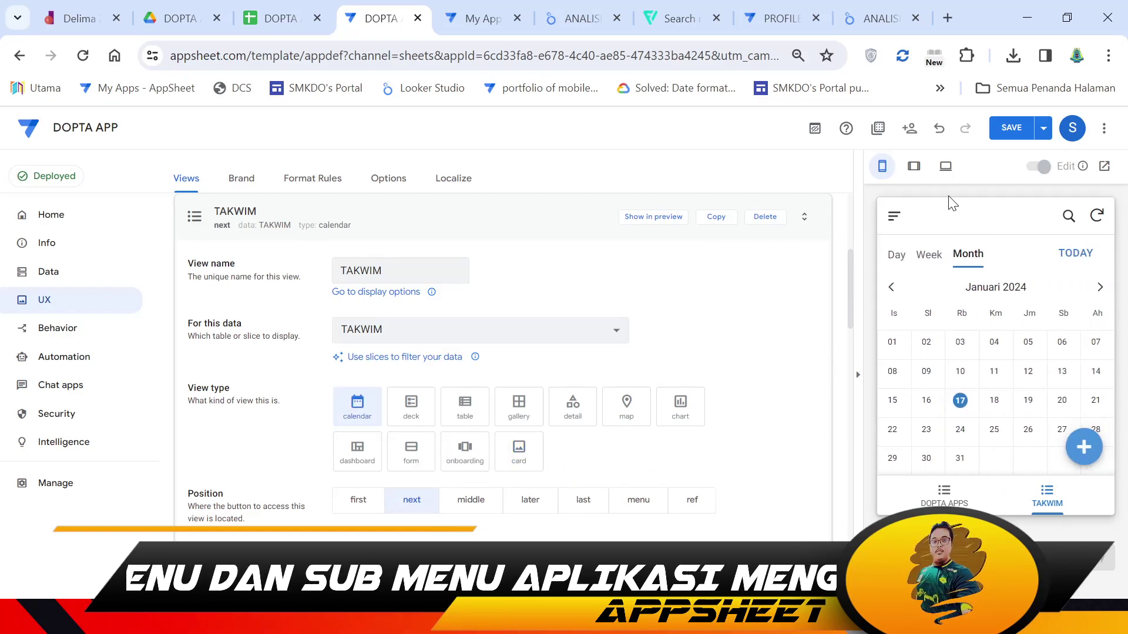
pyautogui.click(1010, 128)
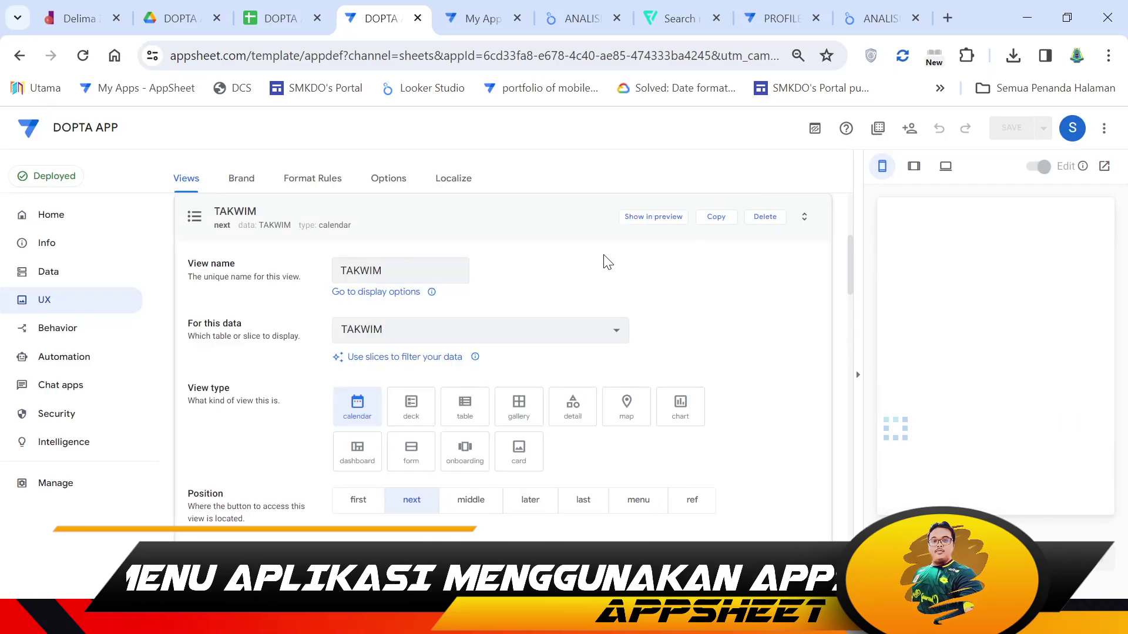
# - Move the TAKWIM view to the menu position and save the app
pyautogui.click(68, 306)
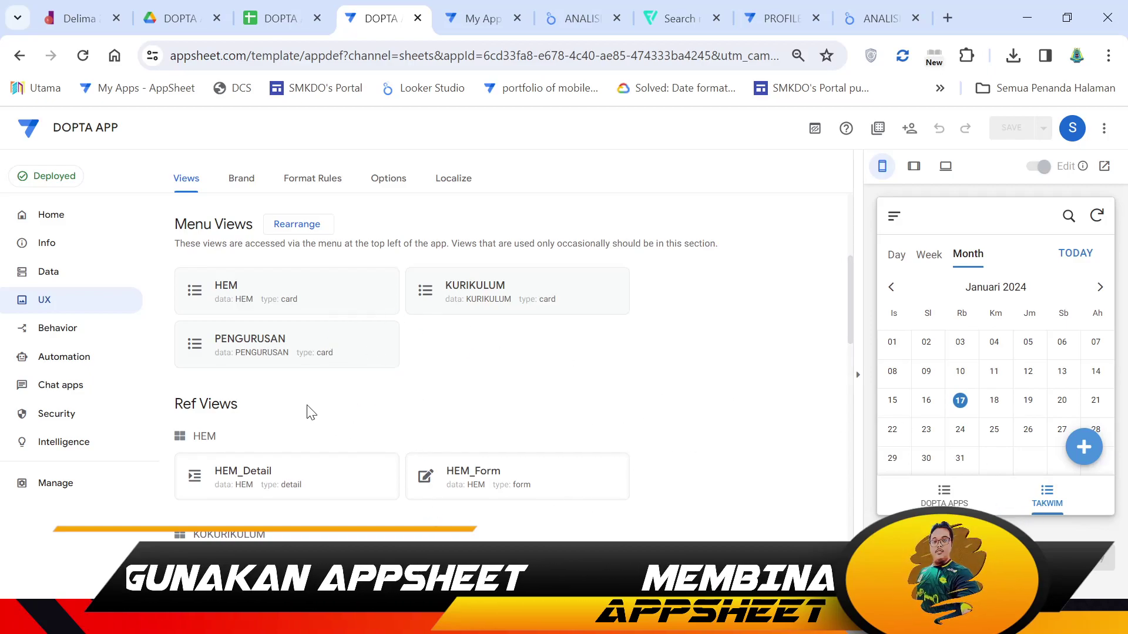
pyautogui.scroll(-3, 447, 415)
pyautogui.scroll(4, 441, 411)
pyautogui.click(478, 254)
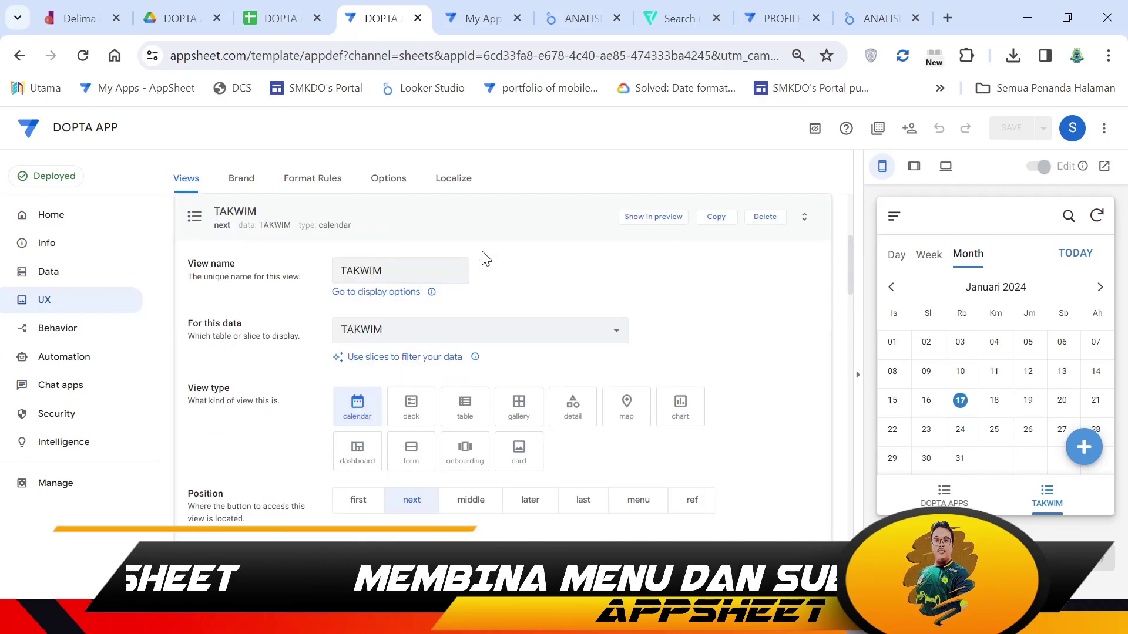
pyautogui.click(638, 505)
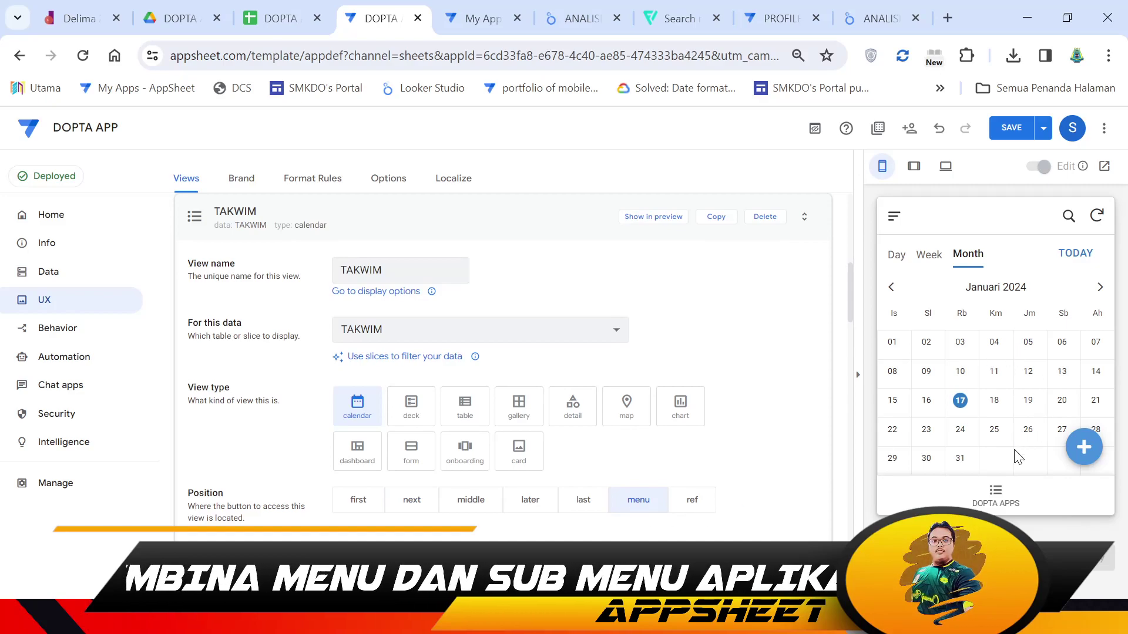
pyautogui.click(997, 495)
pyautogui.click(1008, 132)
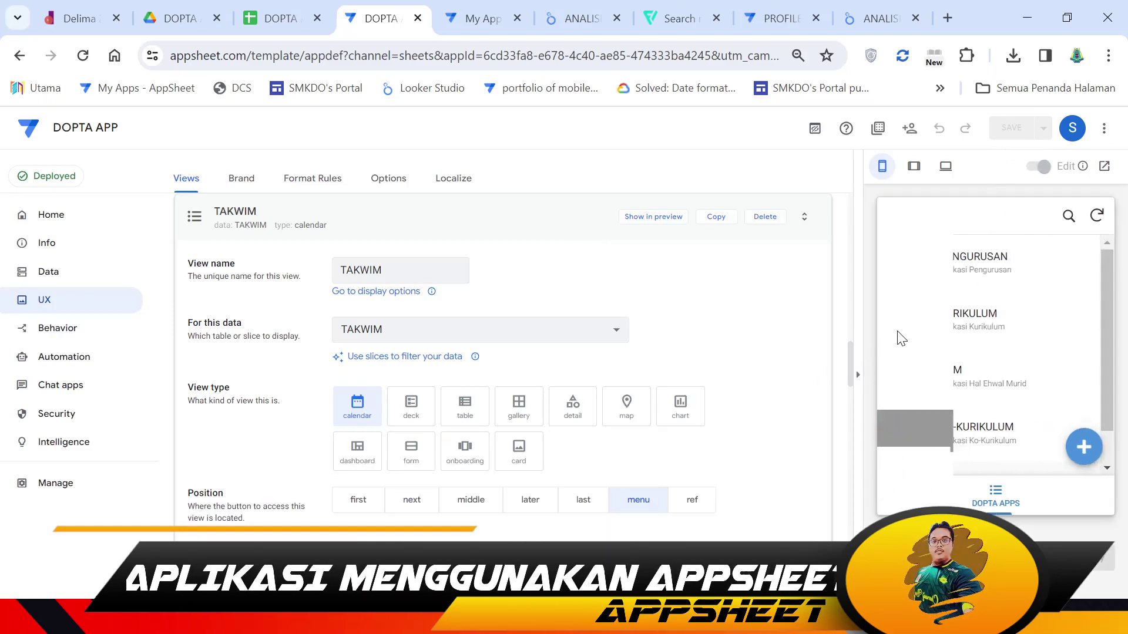
# - Open the PENGURUSAN submenu in the app preview and create a new action named GO VIEW 2
pyautogui.click(978, 274)
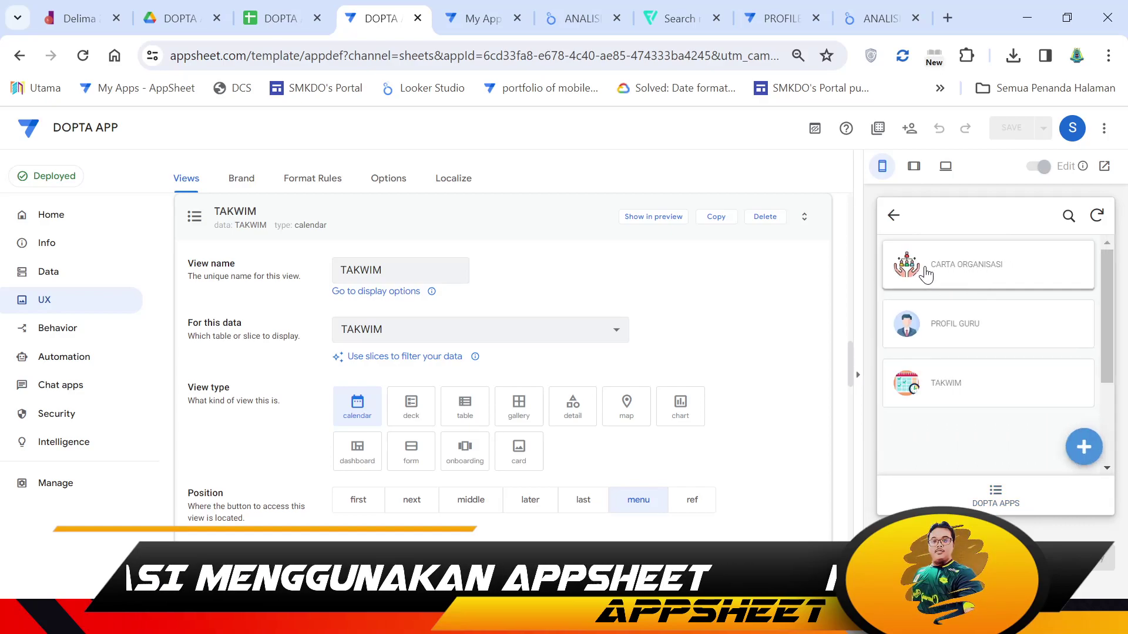
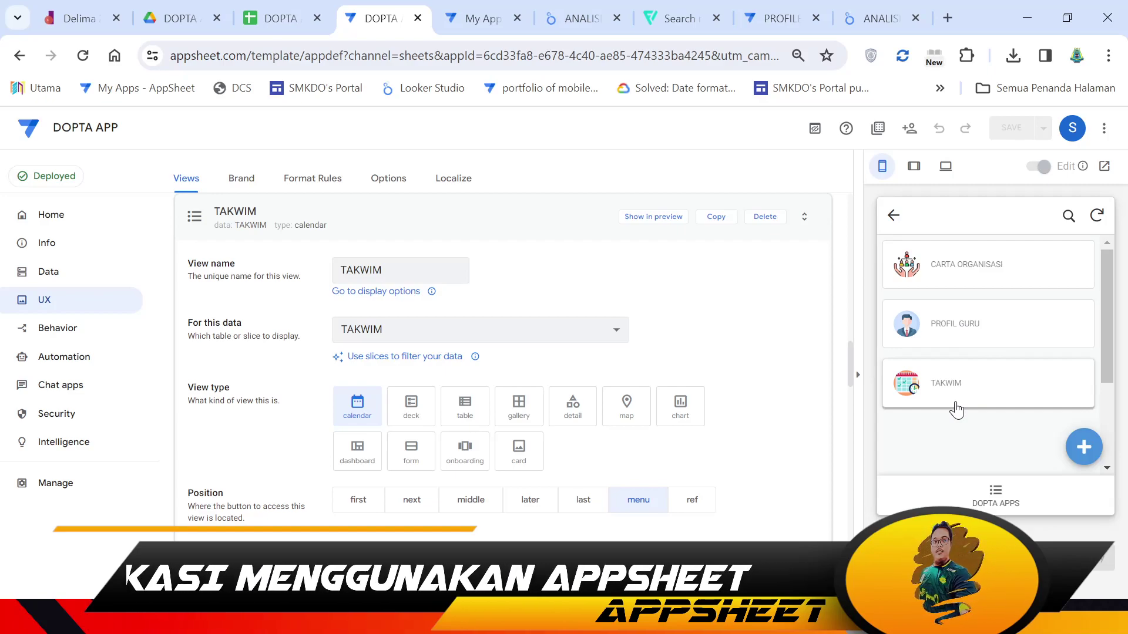
pyautogui.click(51, 330)
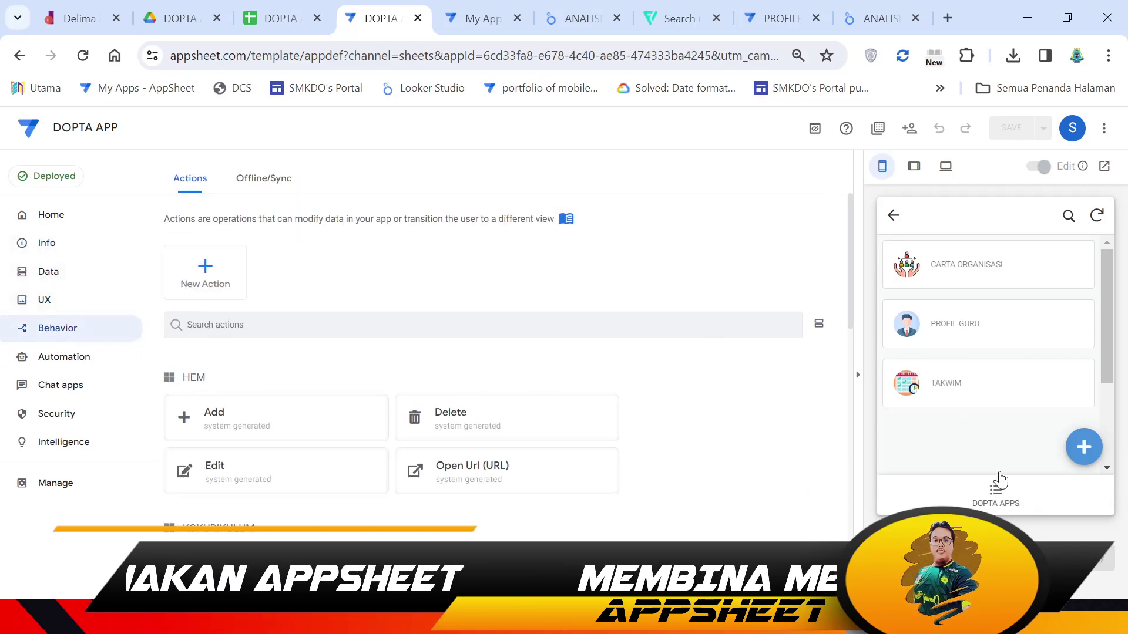
pyautogui.scroll(-2, 588, 421)
pyautogui.scroll(2, 589, 421)
pyautogui.click(205, 265)
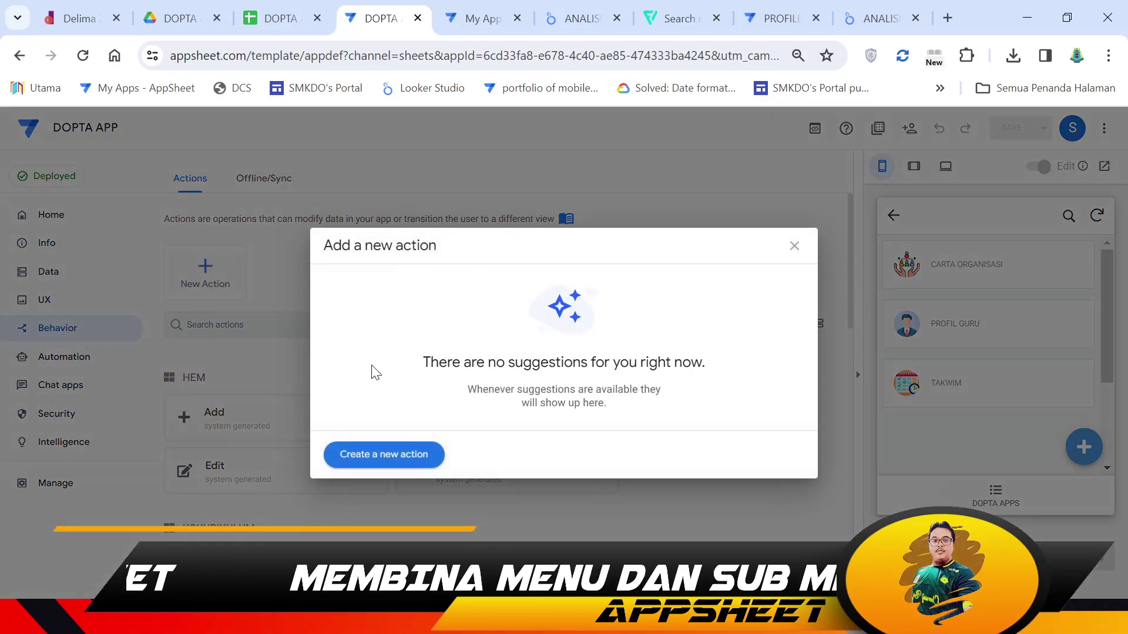
pyautogui.click(378, 455)
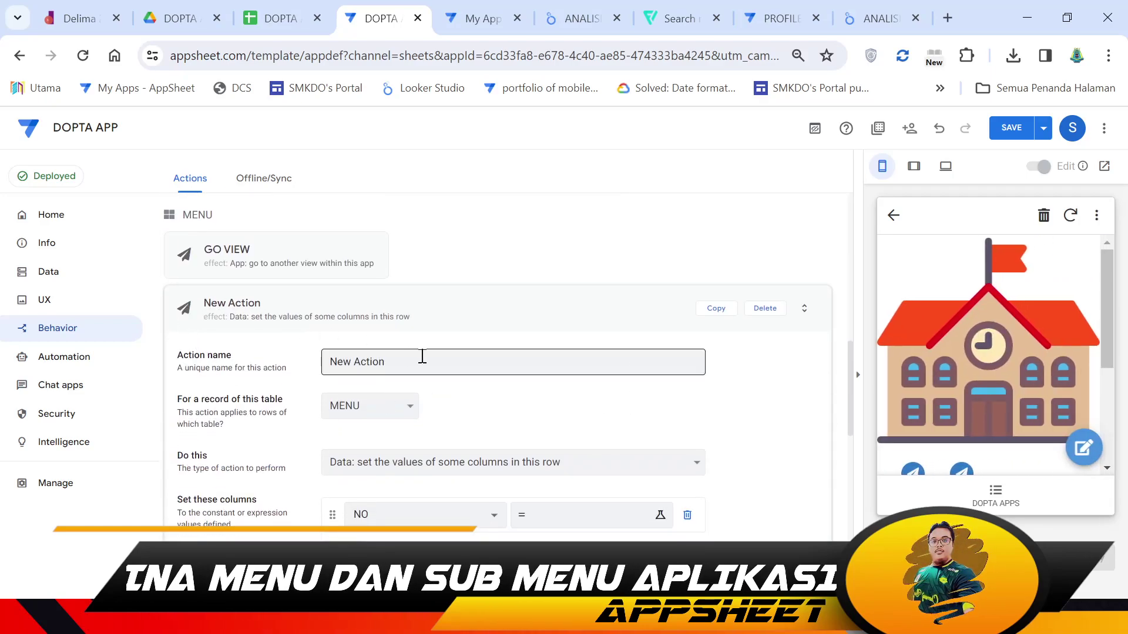
pyautogui.moveTo(390, 360); pyautogui.dragTo(265, 355)
pyautogui.write('G')
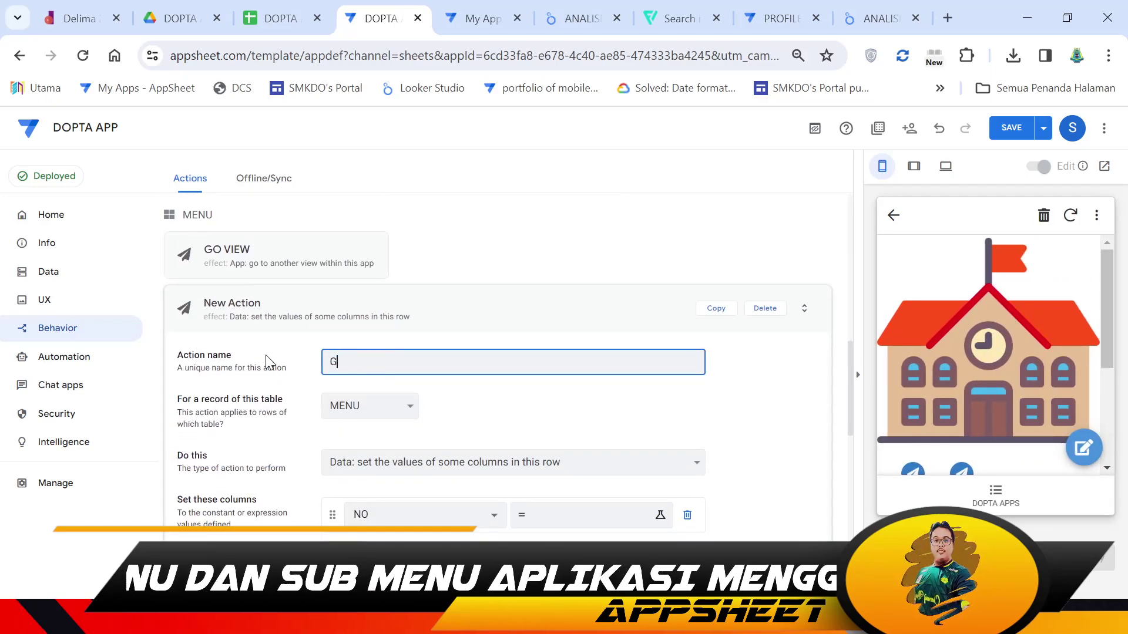
pyautogui.write('O VIEW')
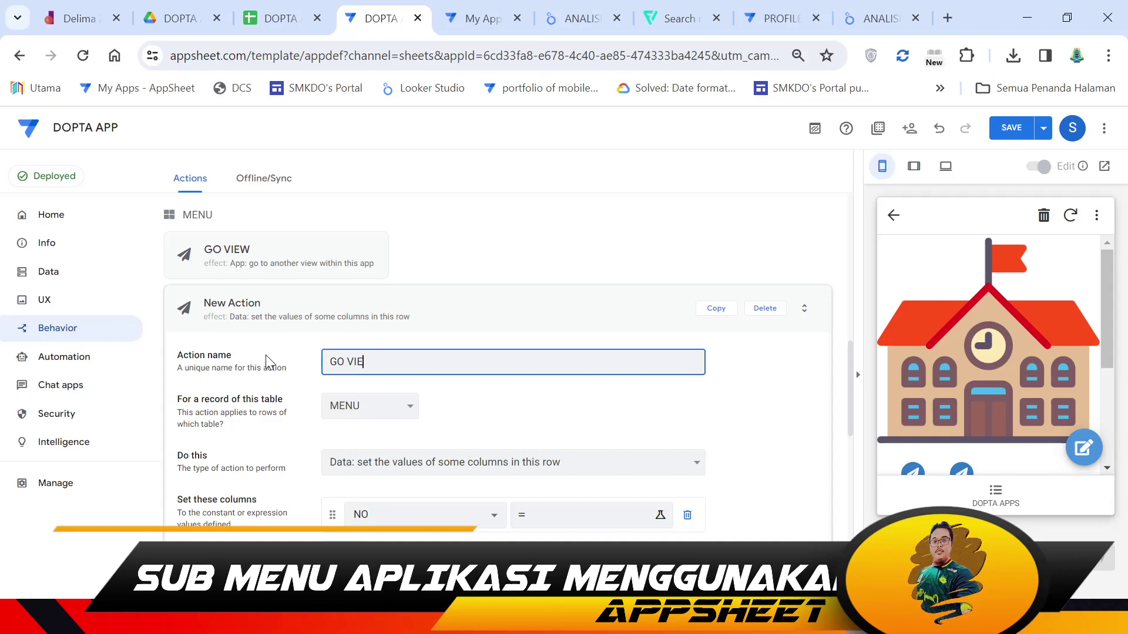
# - Apply the GO VIEW 2 action to the PENGURUSAN table and make it go to another view within this app
pyautogui.click(372, 415)
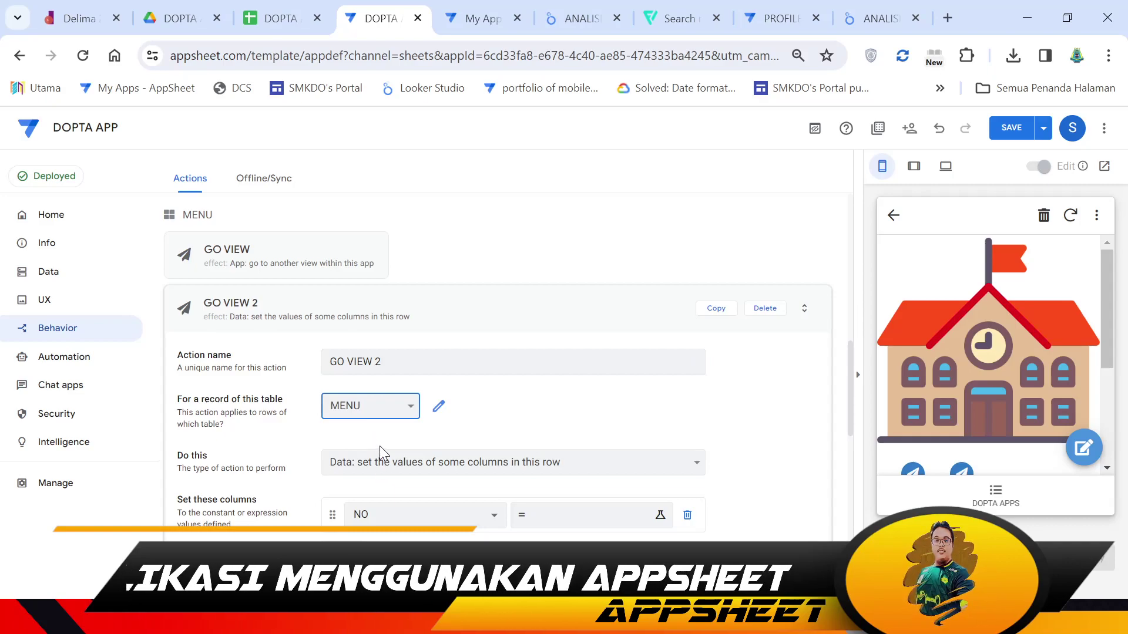
pyautogui.click(381, 489)
pyautogui.scroll(-2, 475, 438)
pyautogui.click(433, 380)
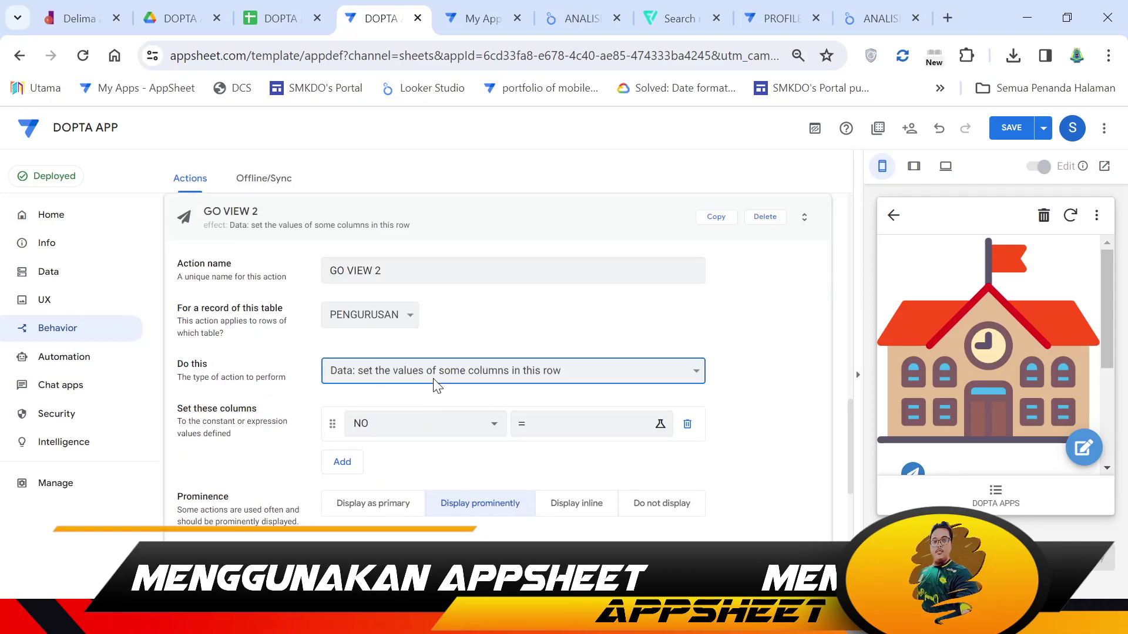
pyautogui.click(427, 194)
# - Set the GO VIEW 2 action's target to the expression LINKTOVIEW([VIEW]) and collapse the action
pyautogui.click(372, 420)
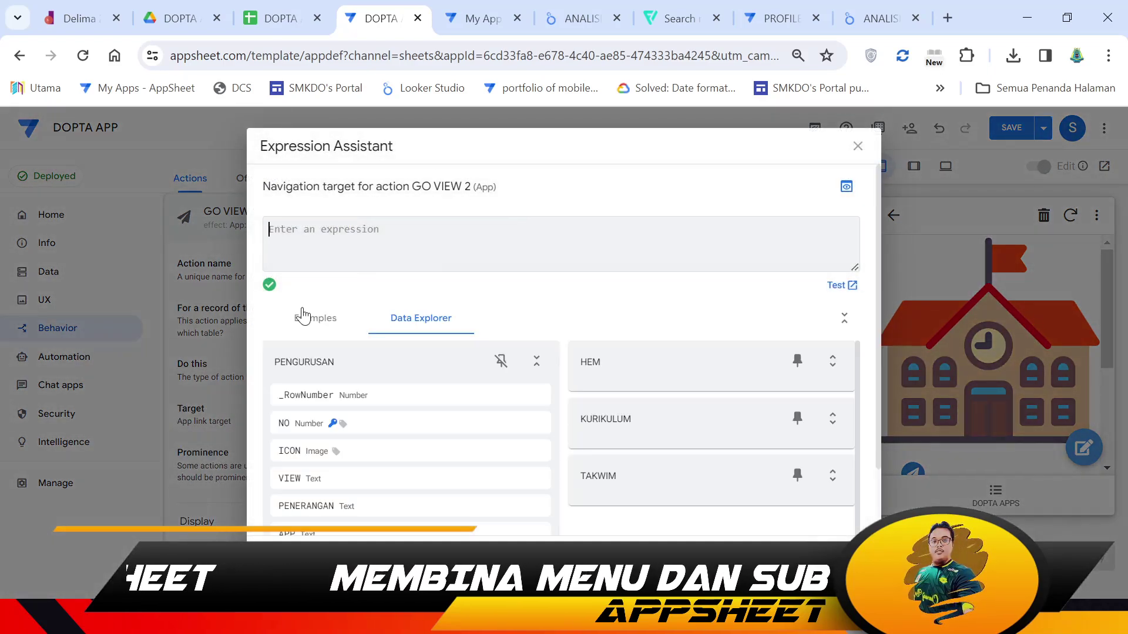
pyautogui.click(316, 320)
pyautogui.scroll(-2, 576, 447)
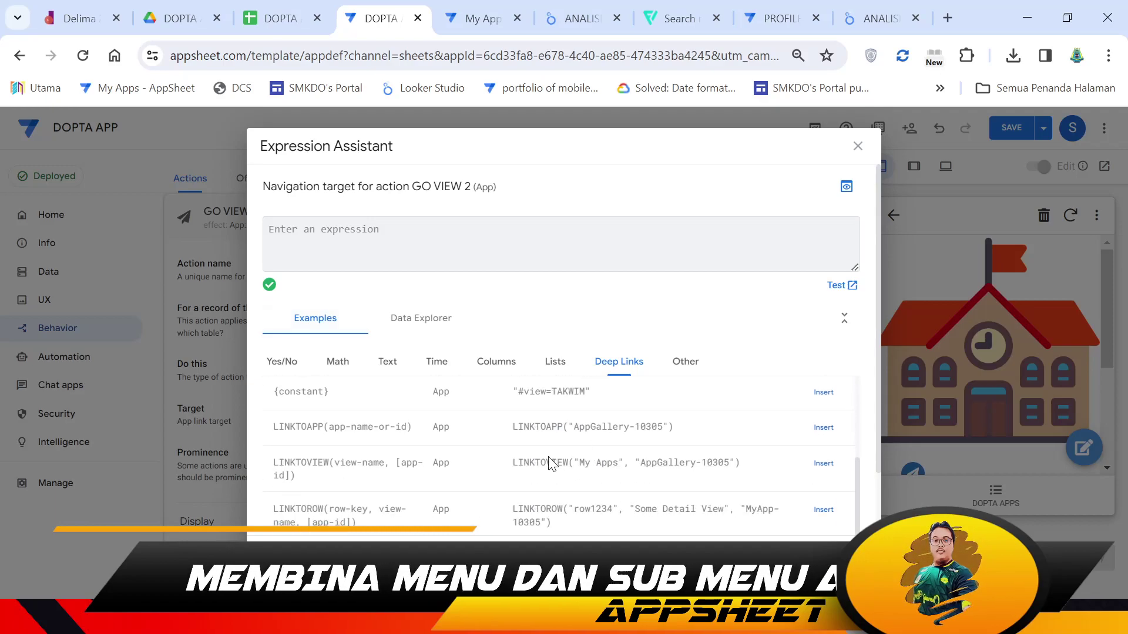
pyautogui.click(823, 464)
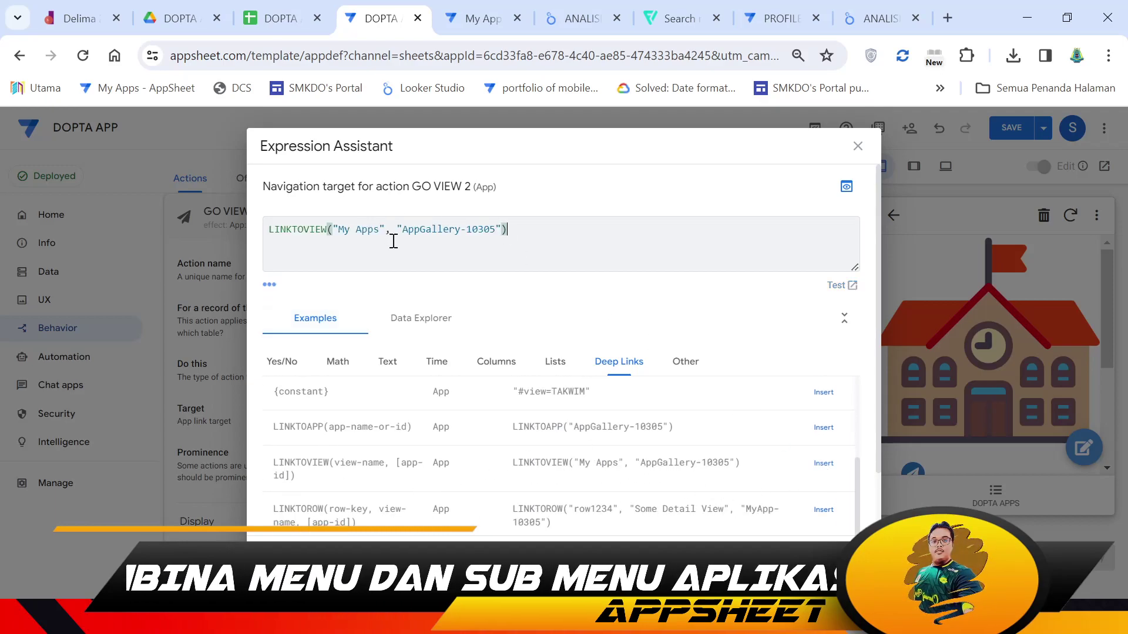
pyautogui.click(411, 331)
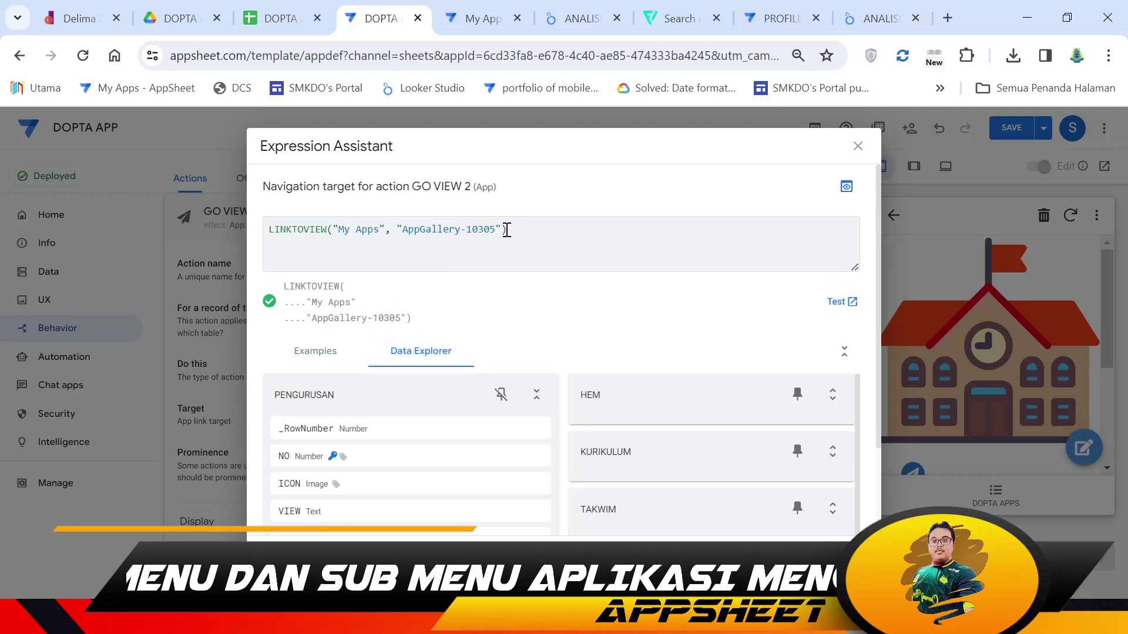
pyautogui.moveTo(489, 229); pyautogui.dragTo(332, 229)
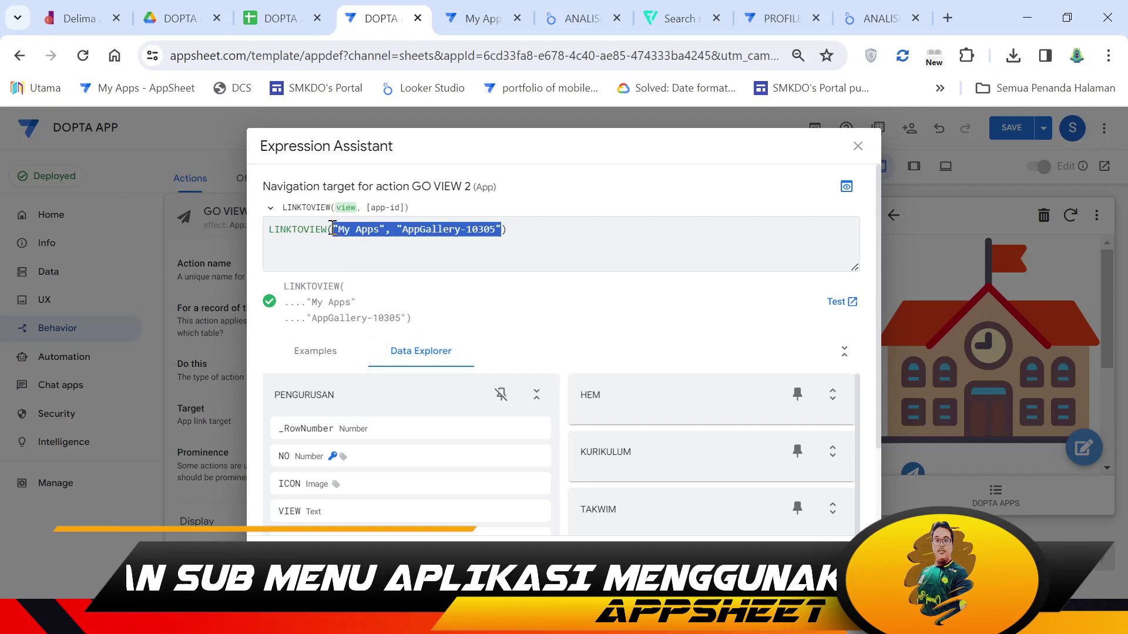
pyautogui.press('BackSpace')
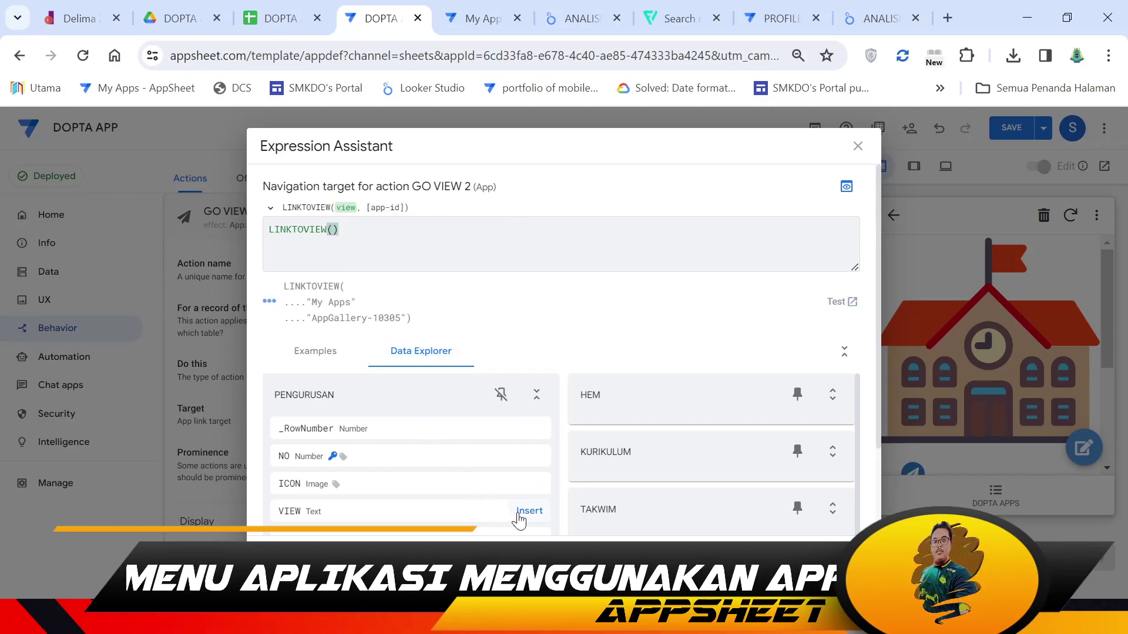
pyautogui.click(530, 482)
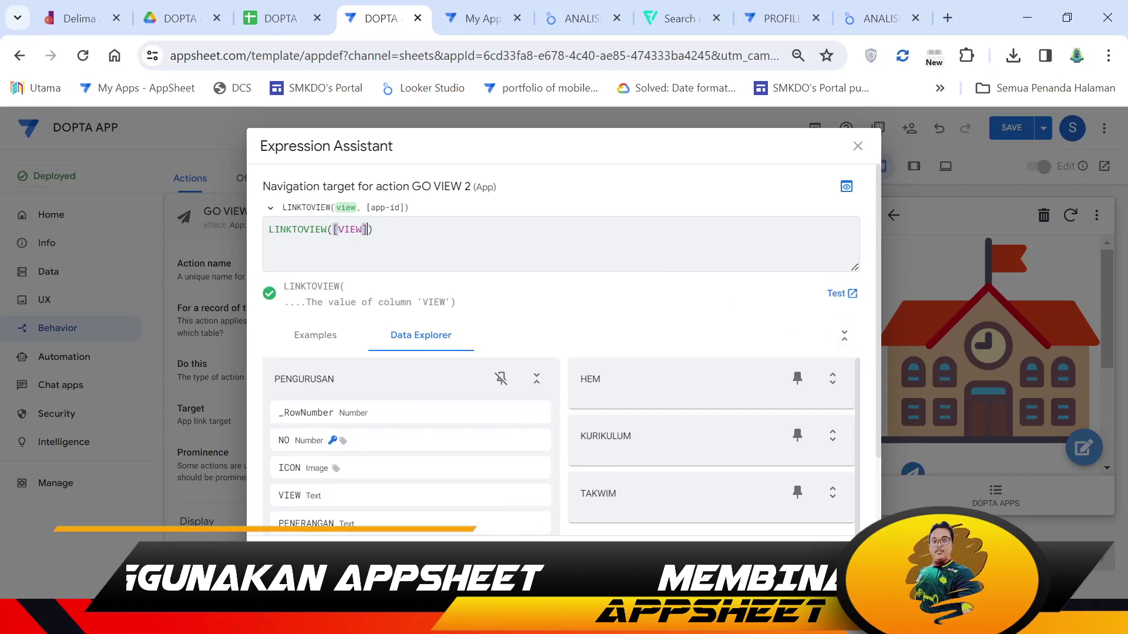
pyautogui.click(851, 565)
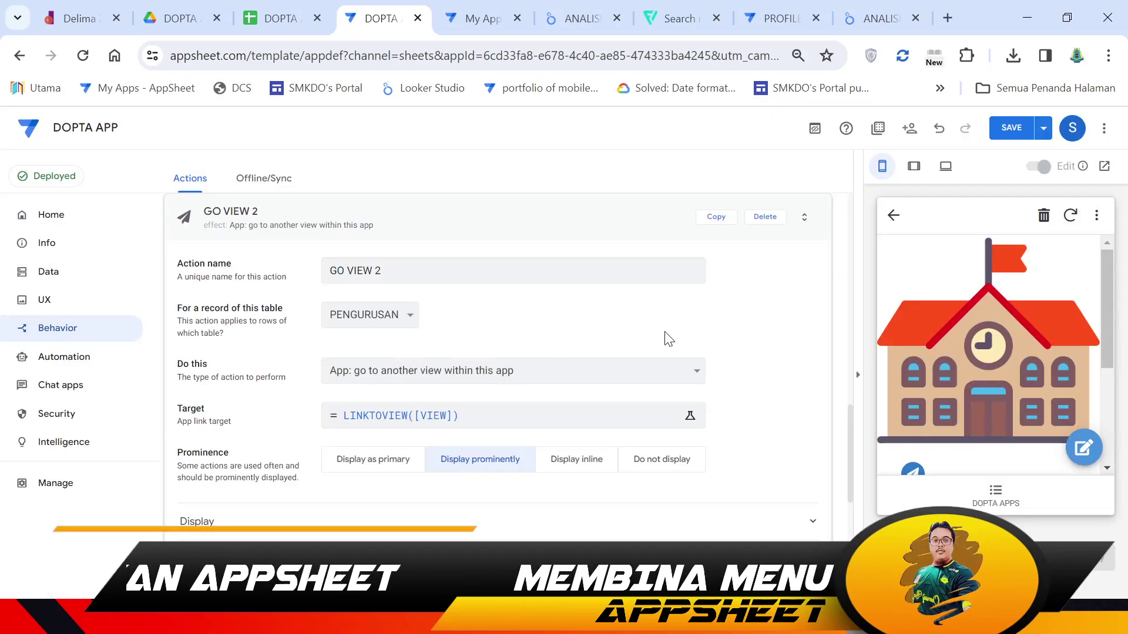
pyautogui.click(192, 223)
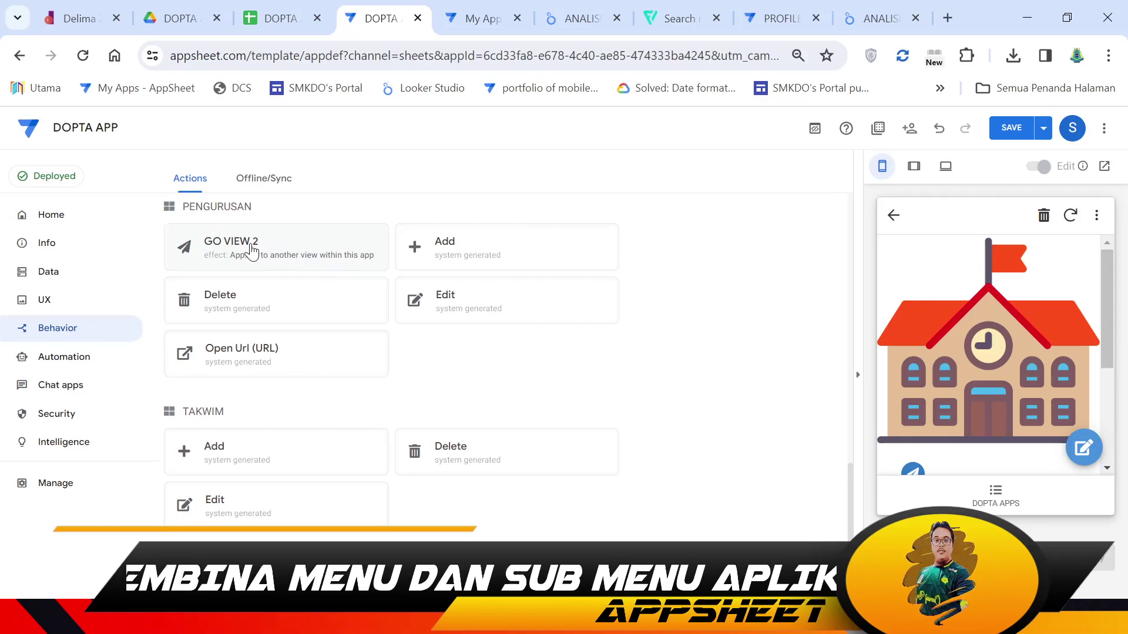
# - Create an action named GO APP for the PENGURUSAN table that goes to another AppSheet app
pyautogui.scroll(10, 235, 245)
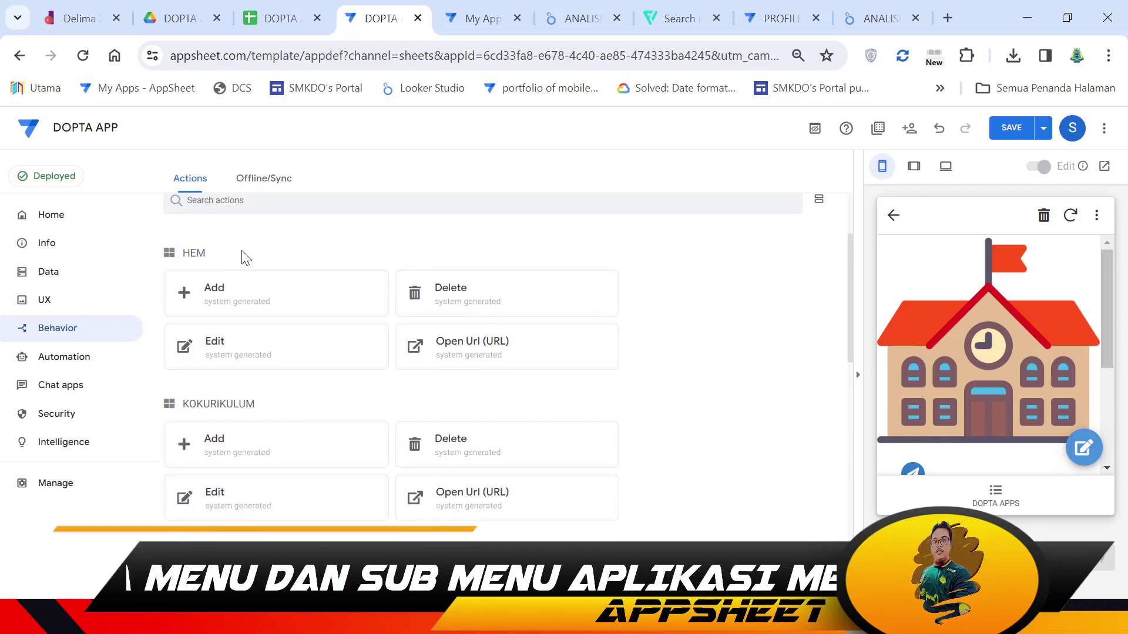
pyautogui.click(205, 267)
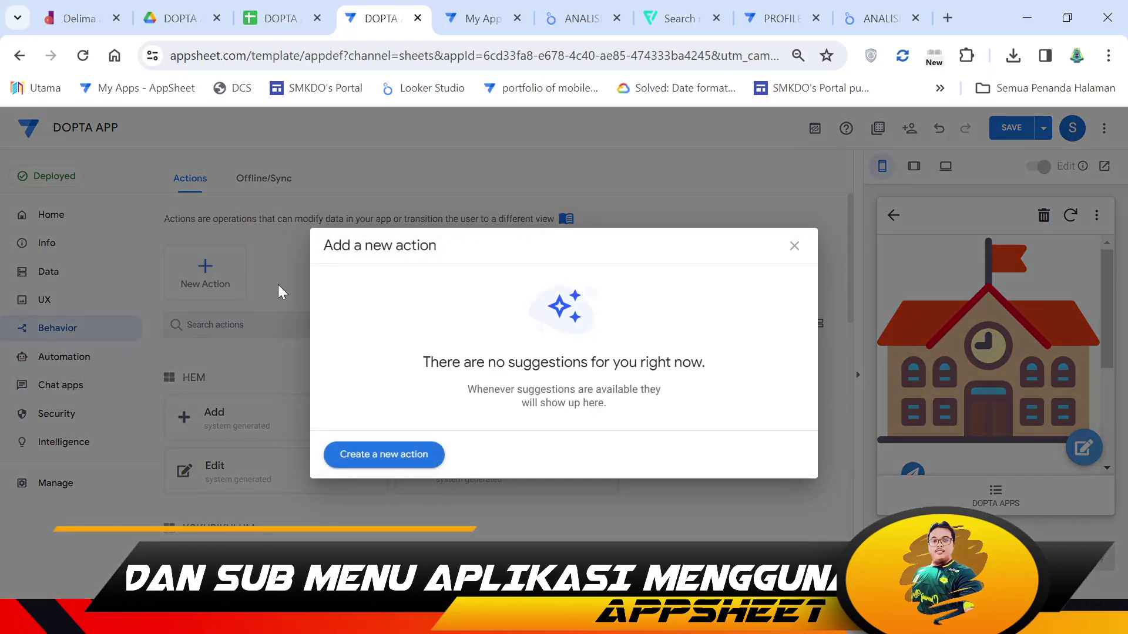
pyautogui.click(385, 455)
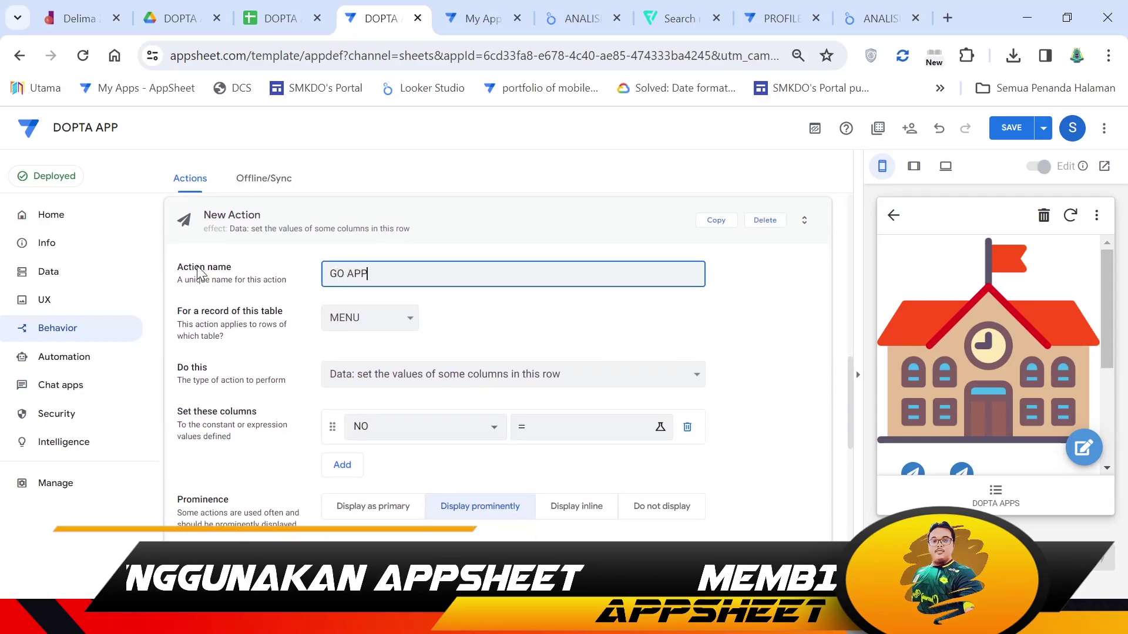
pyautogui.click(358, 327)
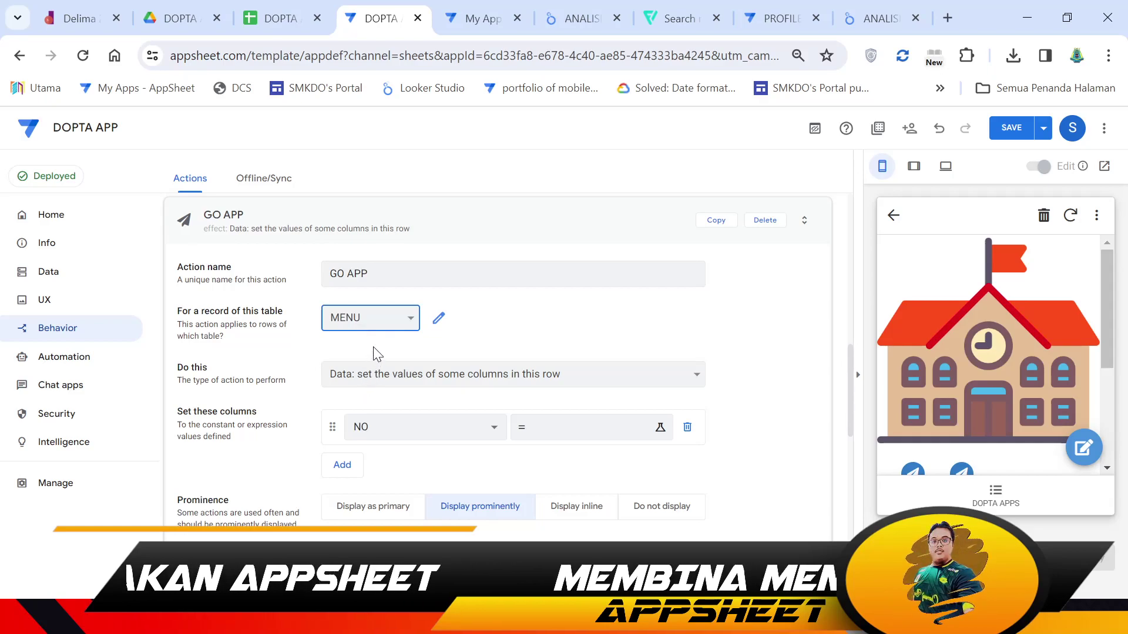
pyautogui.click(368, 400)
pyautogui.click(419, 370)
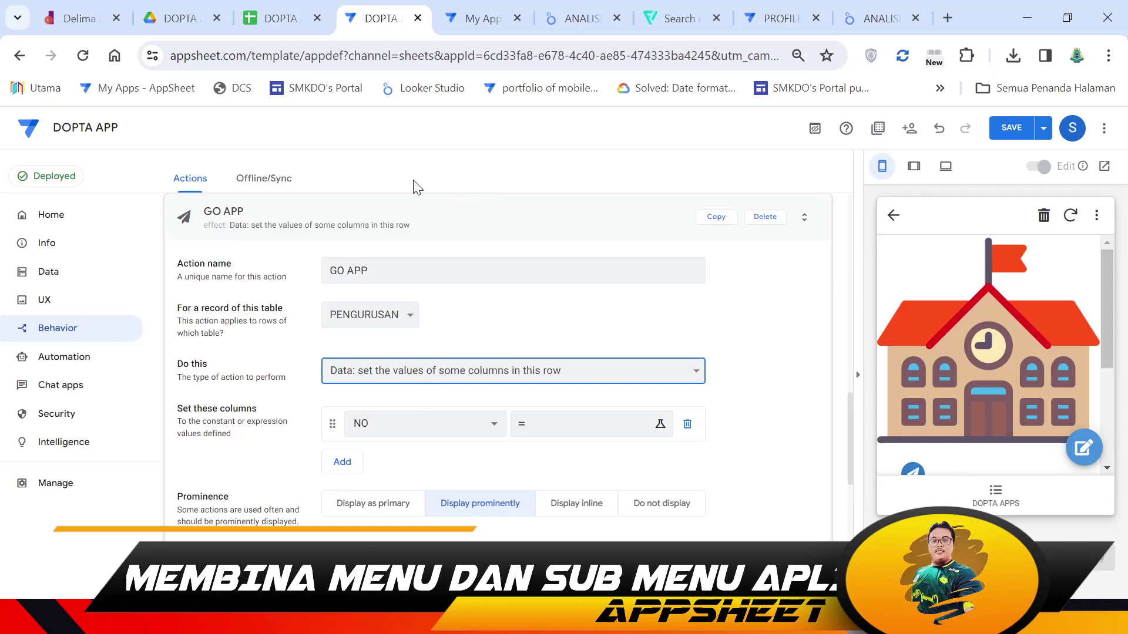
pyautogui.click(470, 185)
# - Set the GO APP action's target to the expression LINKTOAPP([APP]) and collapse the action
pyautogui.click(532, 423)
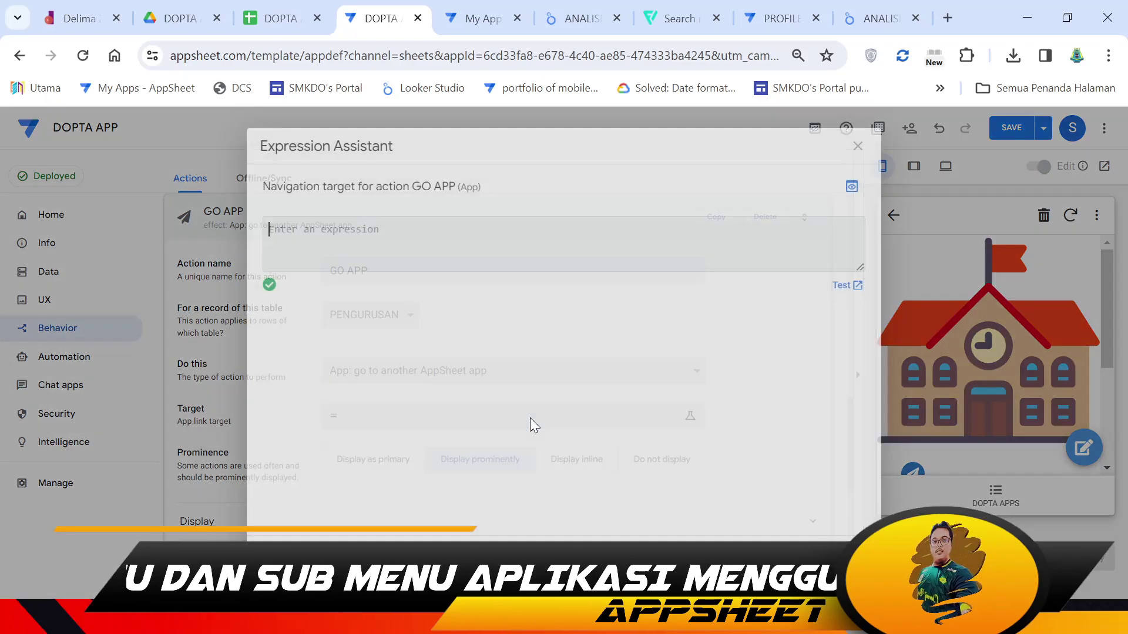
pyautogui.click(327, 322)
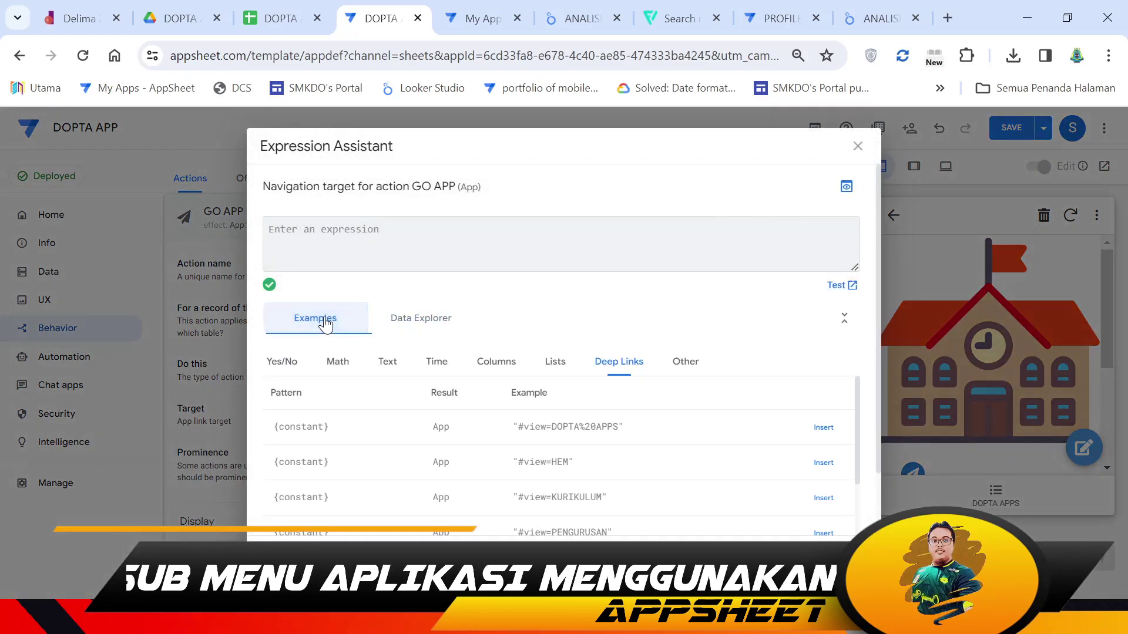
pyautogui.scroll(-3, 403, 449)
pyautogui.scroll(1, 353, 455)
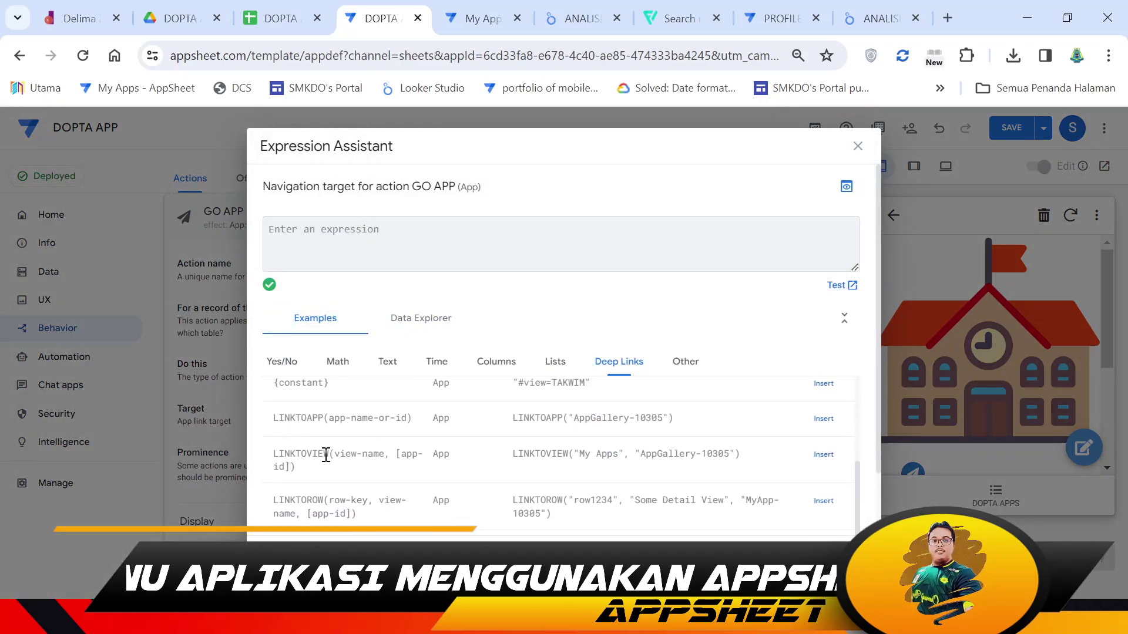
pyautogui.click(823, 418)
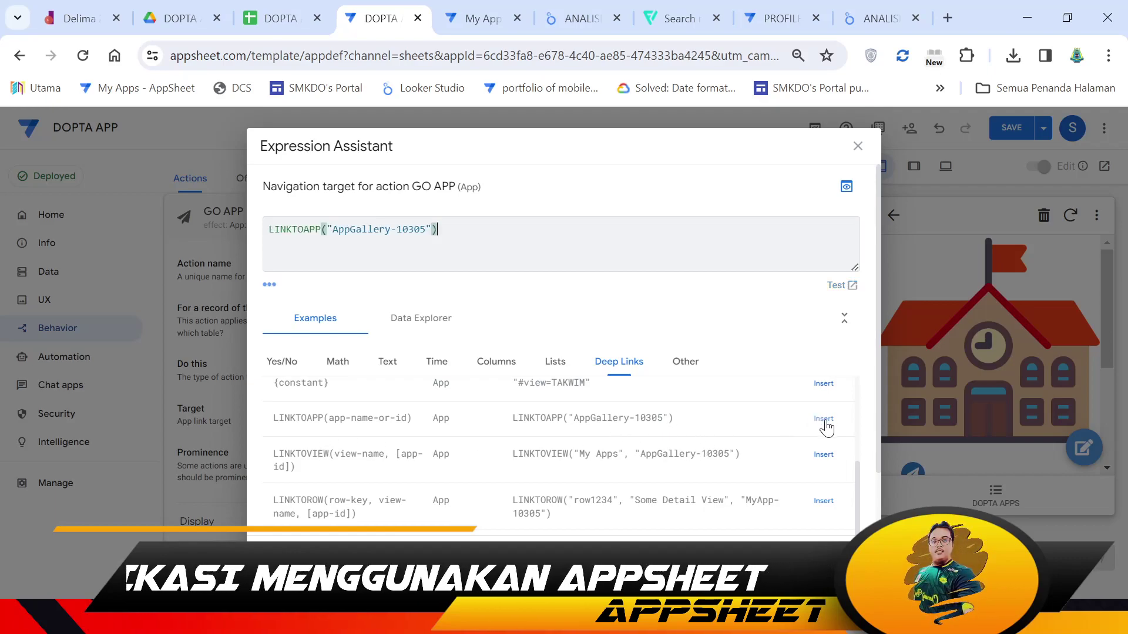
pyautogui.click(421, 329)
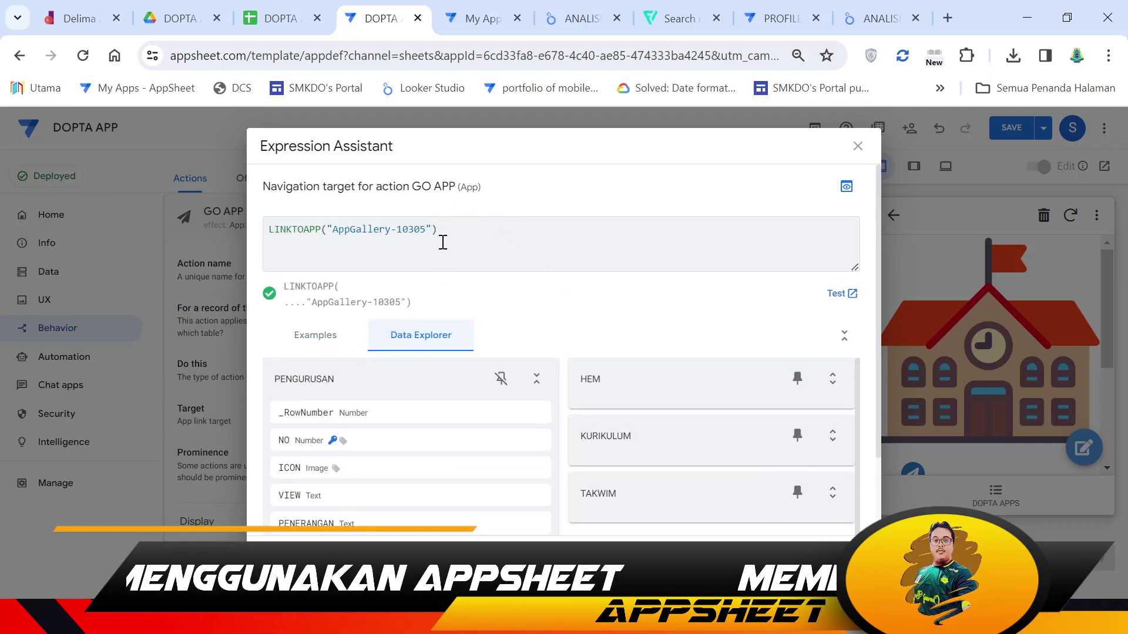
pyautogui.moveTo(433, 230); pyautogui.dragTo(332, 229)
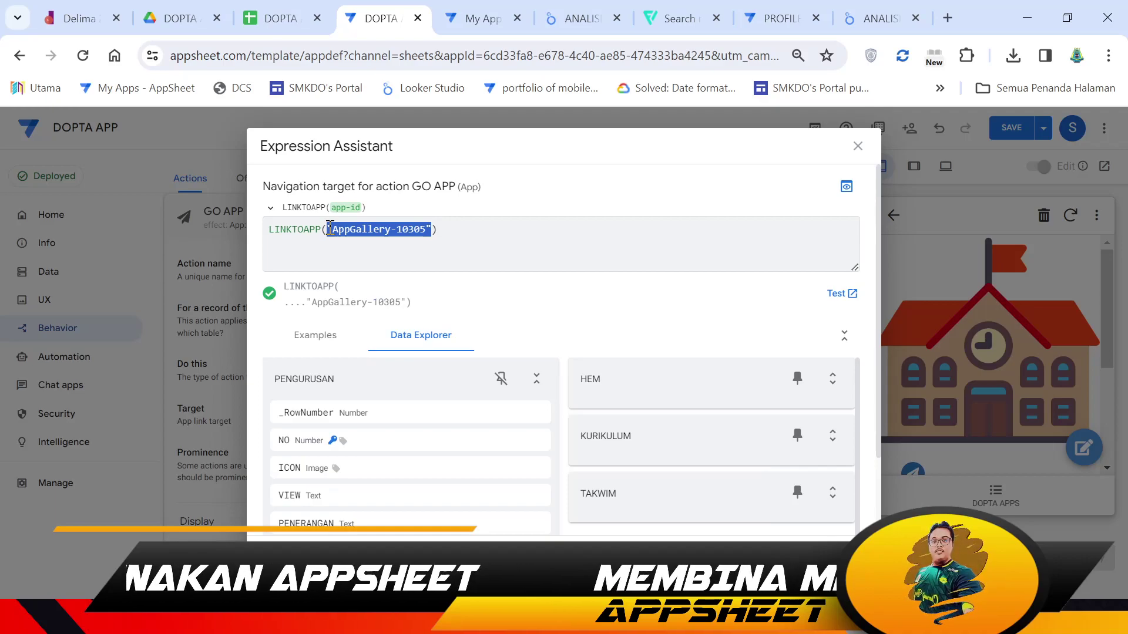
pyautogui.press('BackSpace')
pyautogui.scroll(-2, 441, 482)
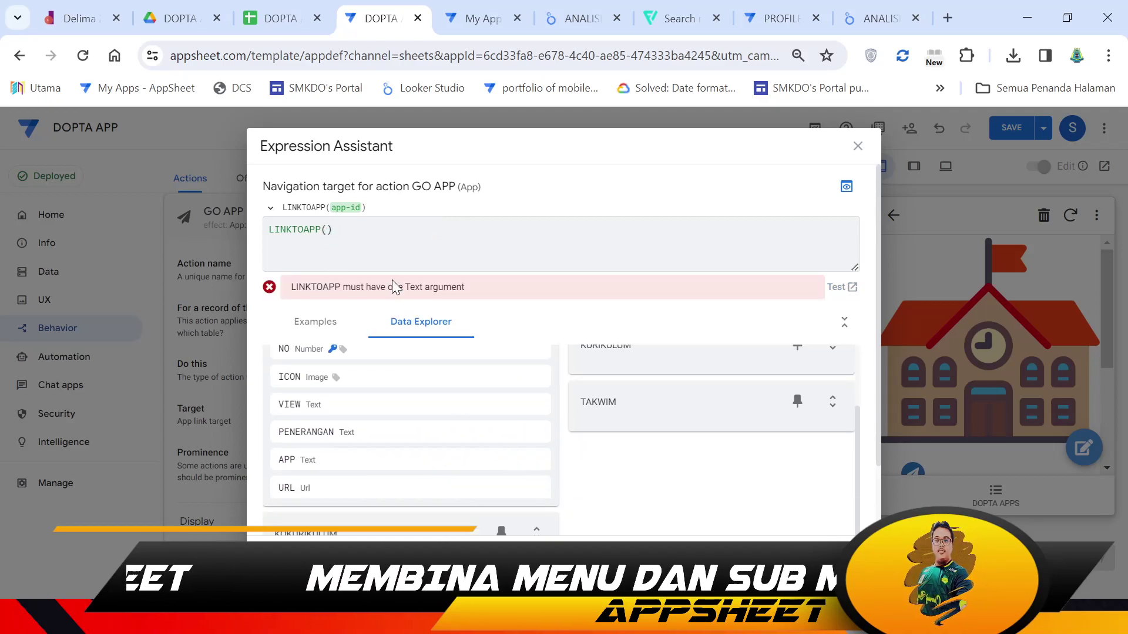
pyautogui.click(529, 460)
pyautogui.click(846, 552)
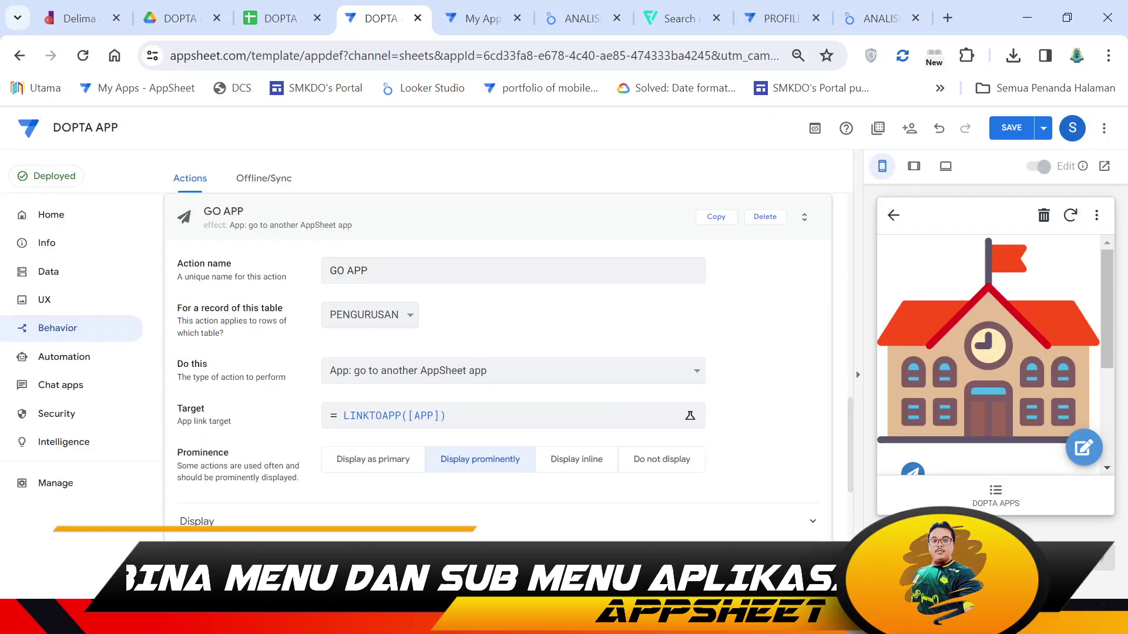
pyautogui.click(198, 212)
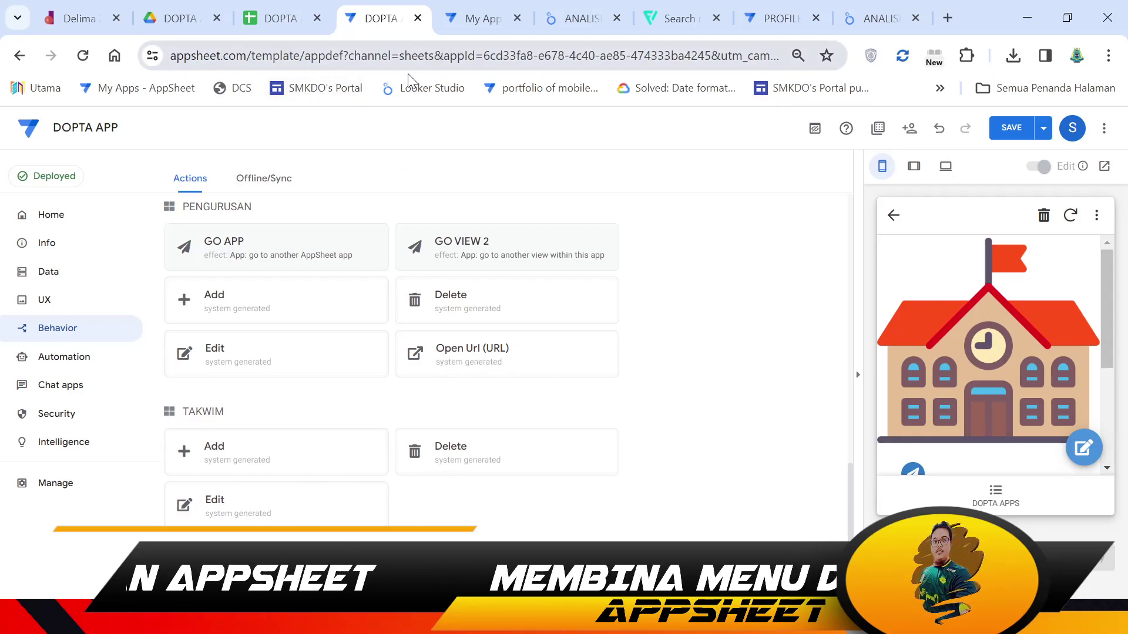
# - Open the PENGURUSAN table's columns in the data settings and check the type assigned to the URL column
pyautogui.click(54, 276)
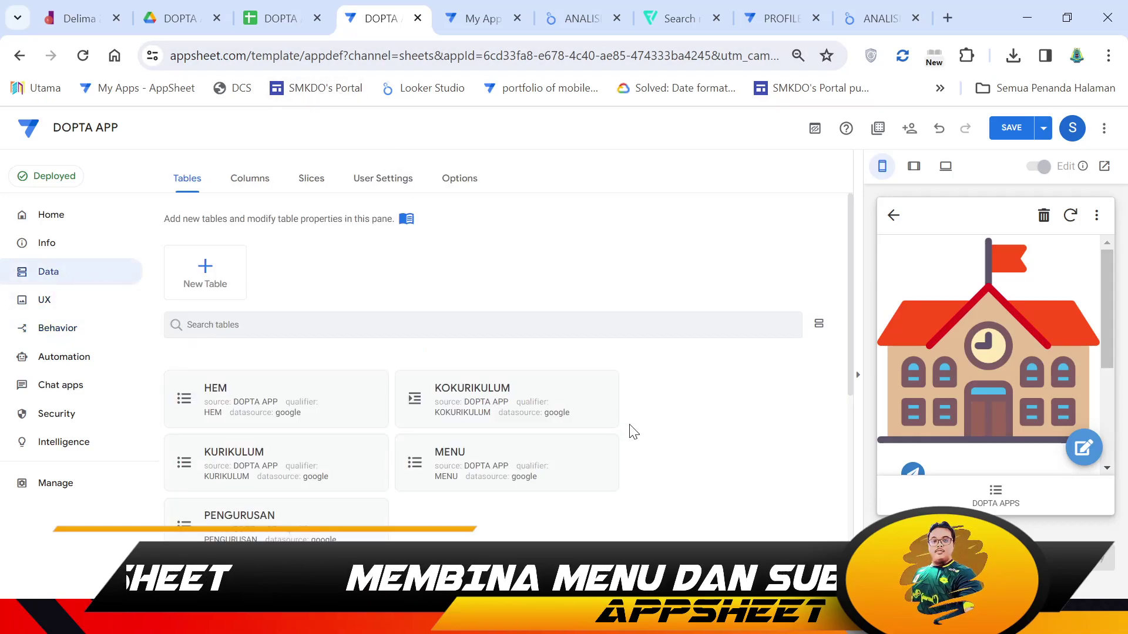
pyautogui.scroll(-2, 630, 428)
pyautogui.click(334, 436)
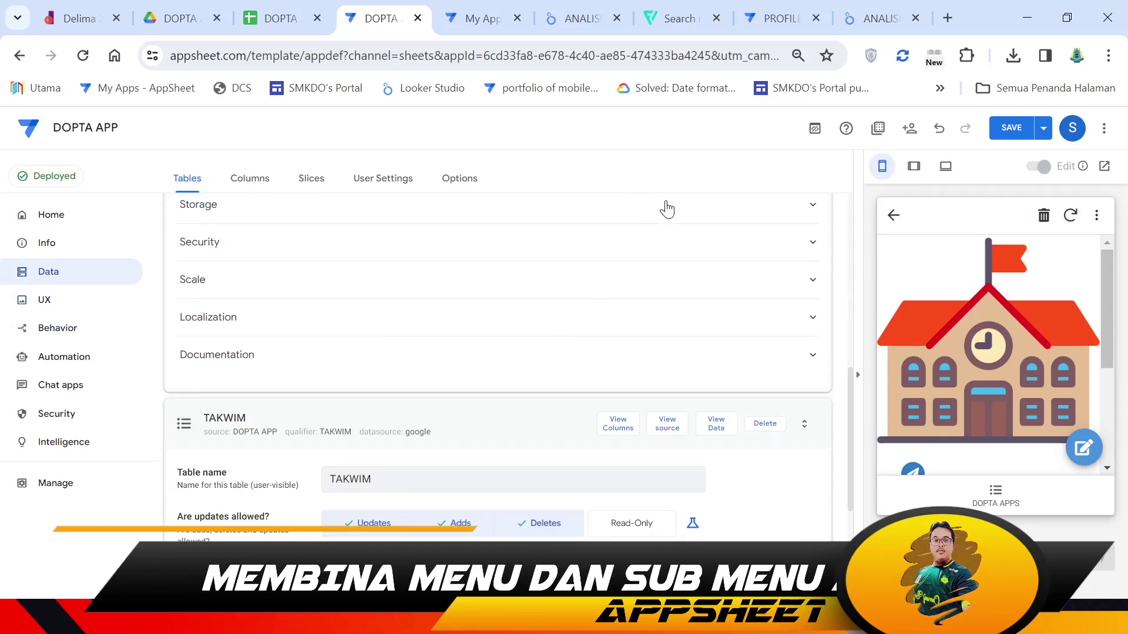
pyautogui.click(623, 228)
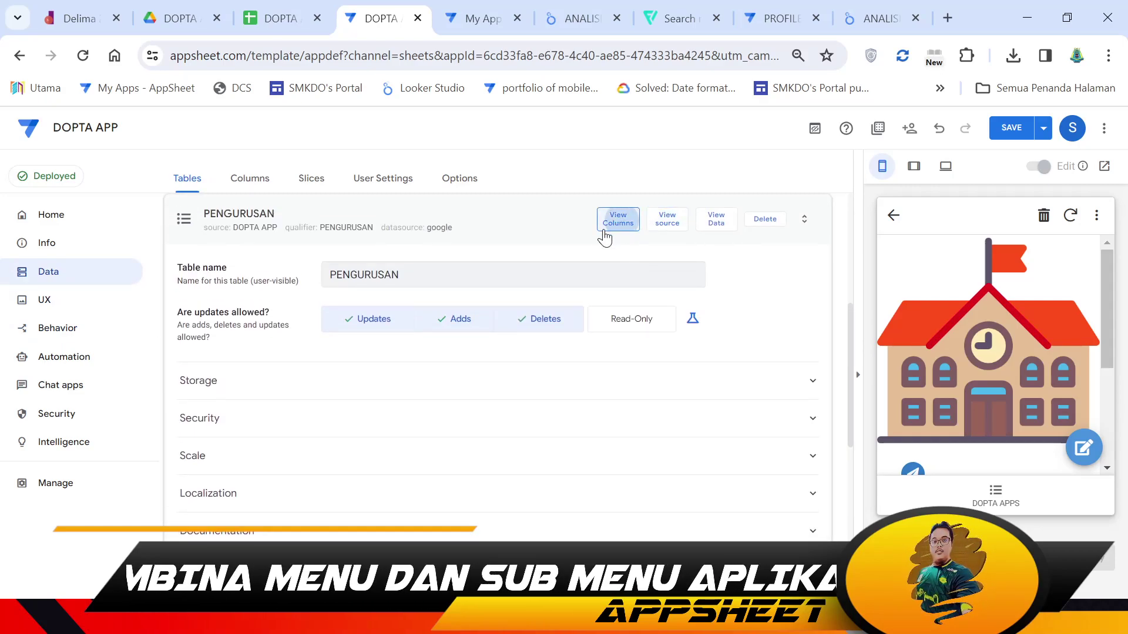
pyautogui.scroll(-2, 457, 425)
pyautogui.click(215, 435)
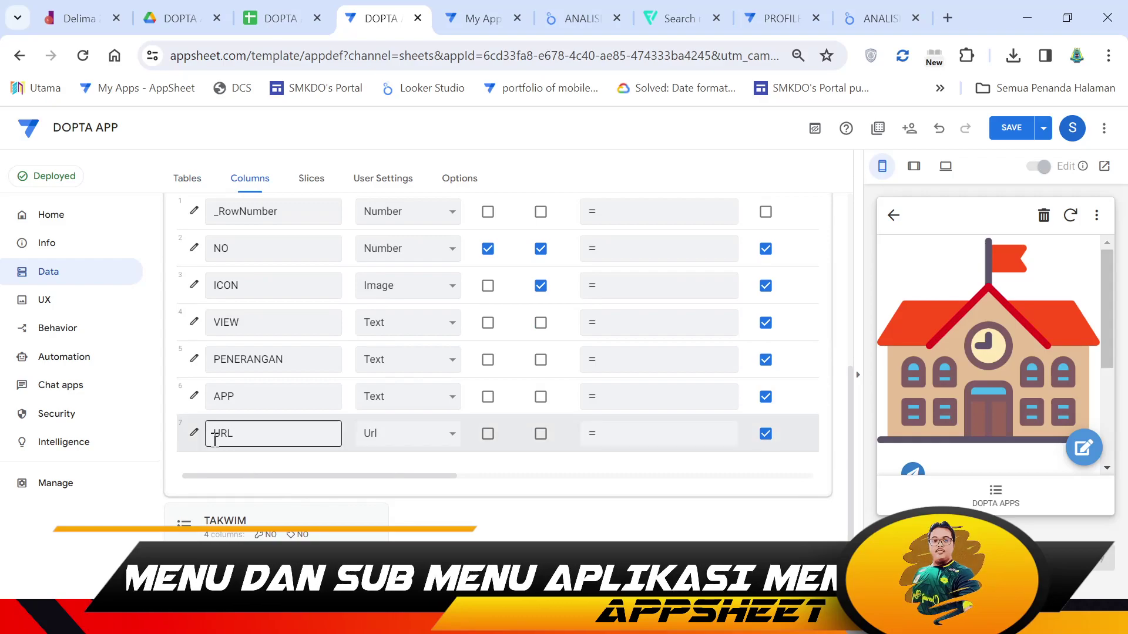
pyautogui.press('Tab')
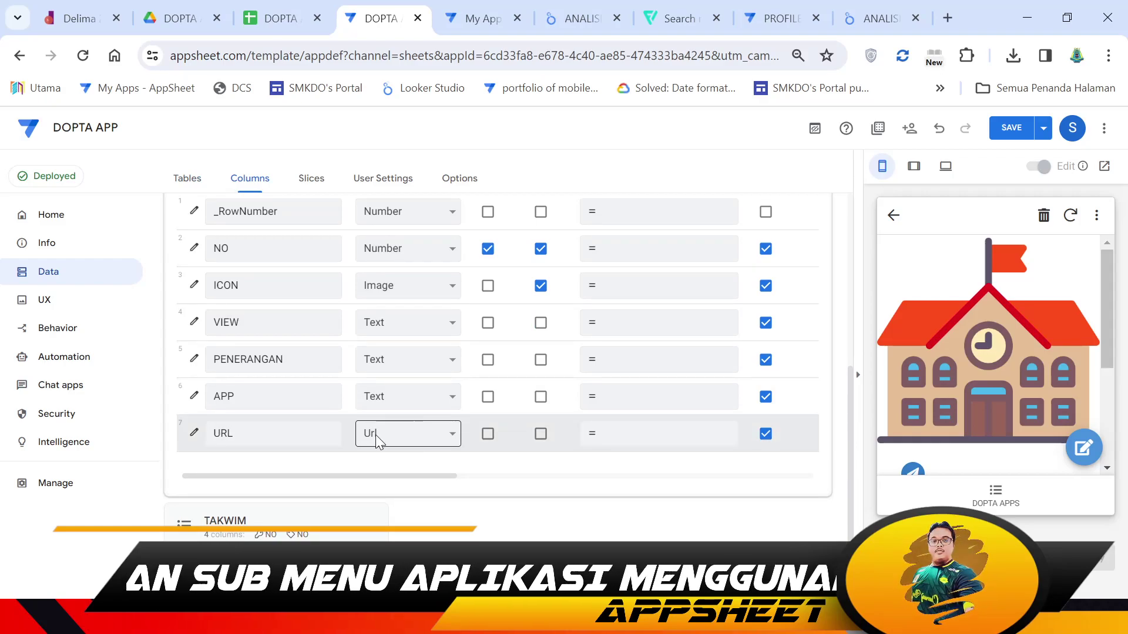
pyautogui.click(301, 445)
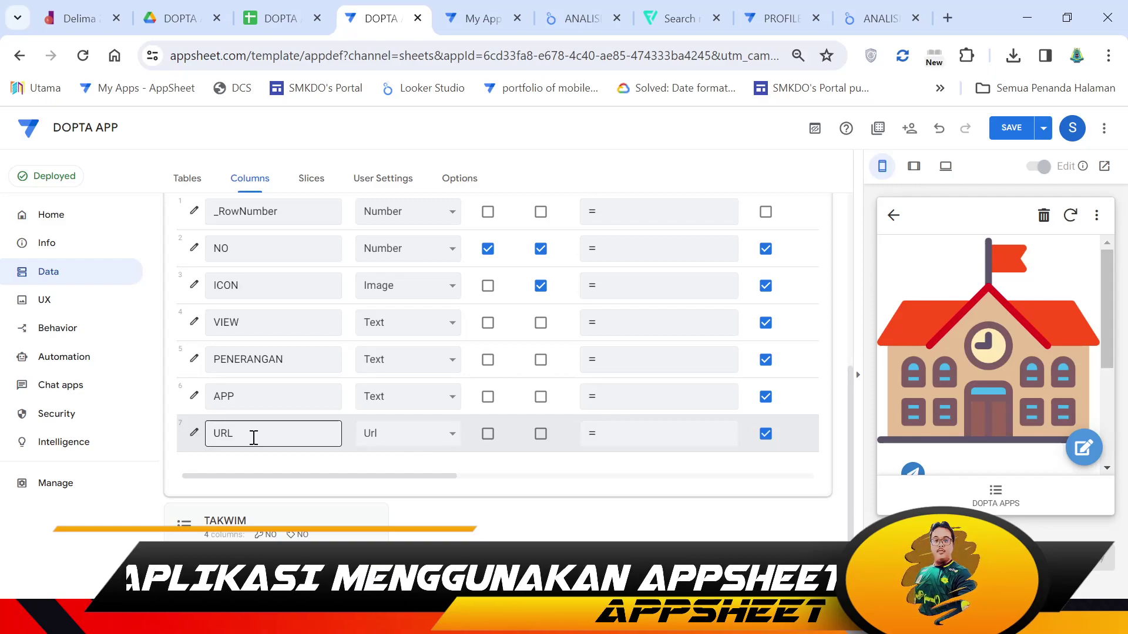
pyautogui.click(385, 435)
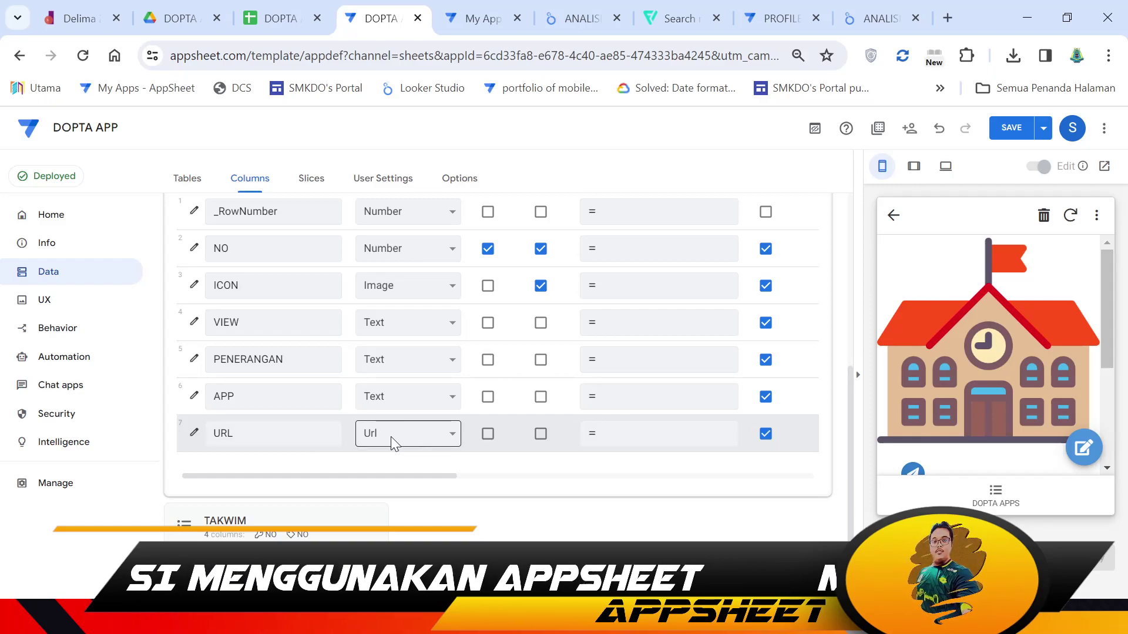
# - Look through the app's views and its behavior actions, down to the Open Url (URL) action of the PENGURUSAN table
pyautogui.click(51, 301)
pyautogui.scroll(-3, 491, 443)
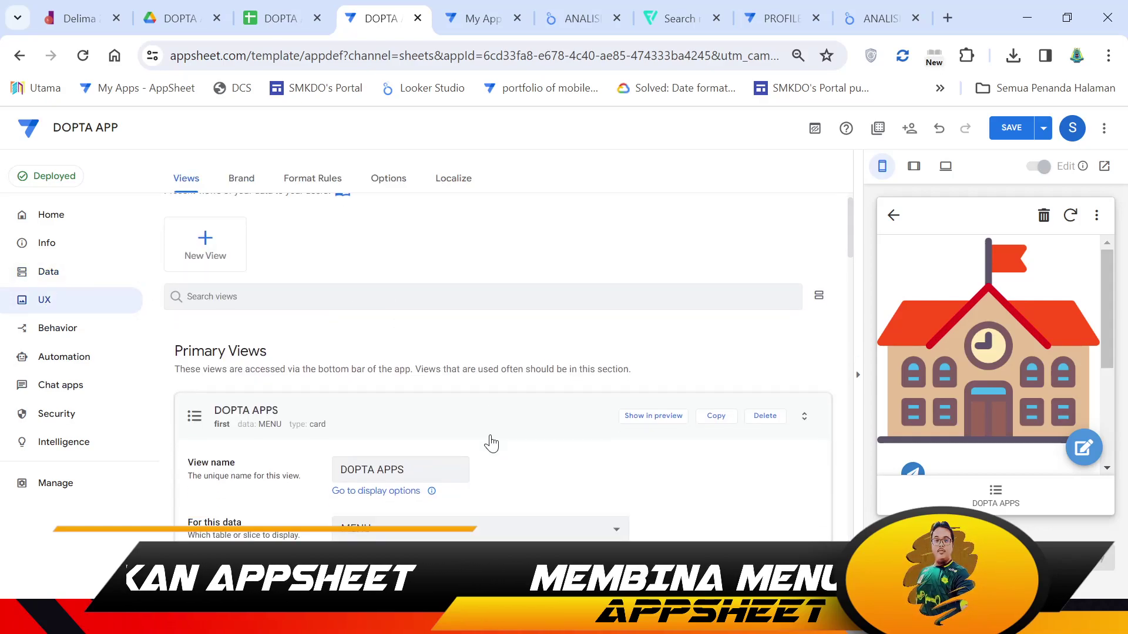
pyautogui.click(252, 280)
pyautogui.scroll(-4, 490, 460)
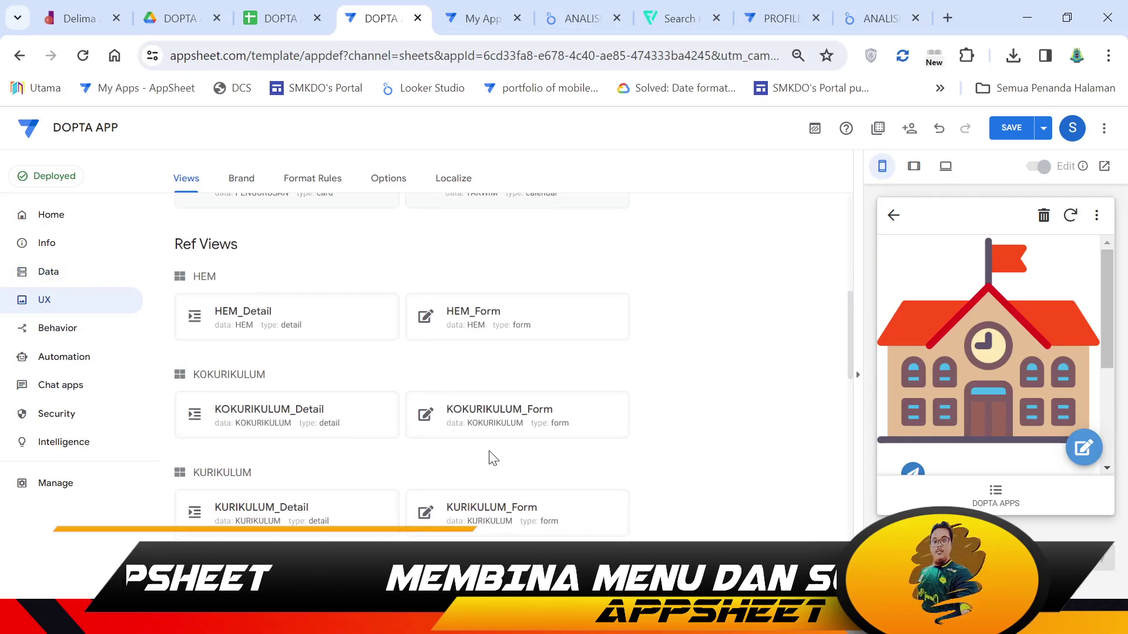
pyautogui.scroll(-7, 493, 458)
pyautogui.click(59, 328)
pyautogui.scroll(-10, 486, 439)
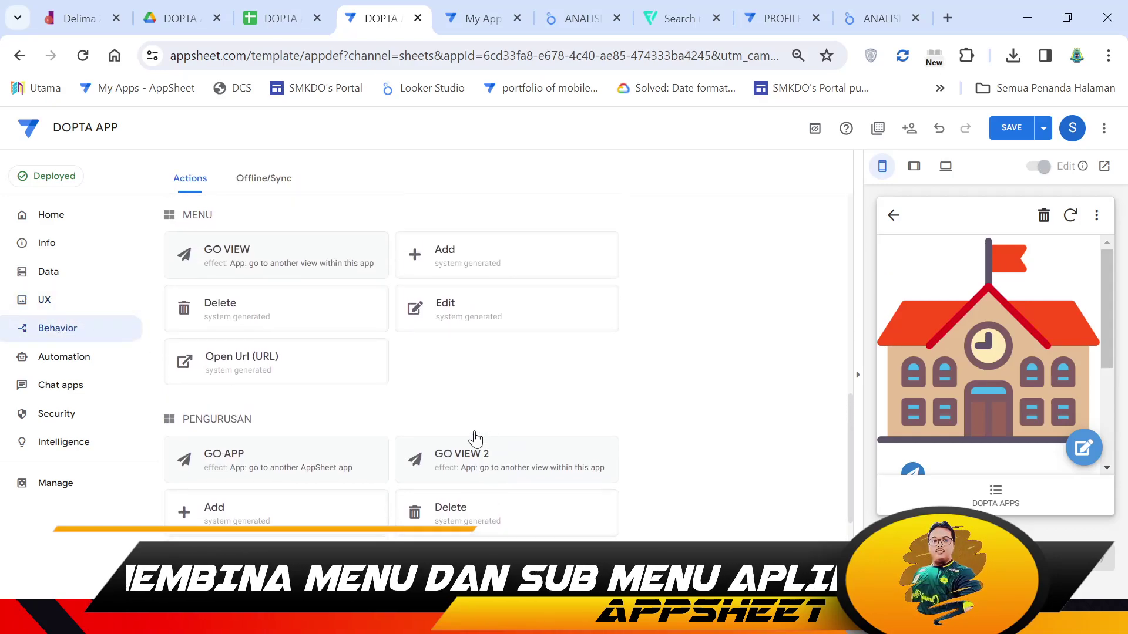
pyautogui.scroll(-2, 382, 506)
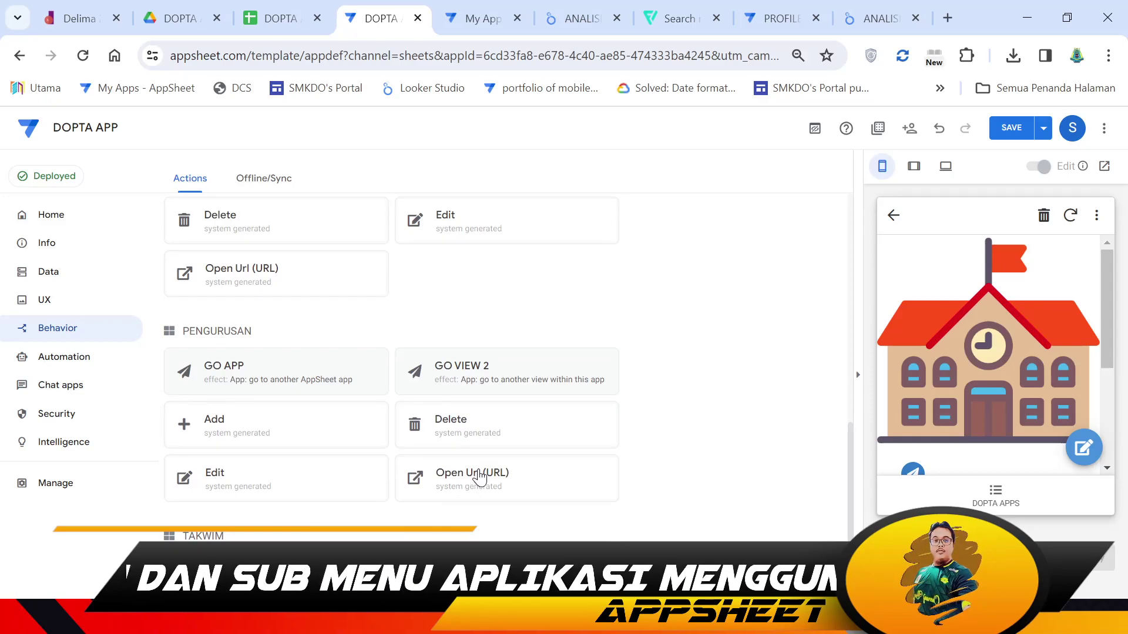
# - Open the PENGURUSAN view and examine the actions available for its card's On Click setting without choosing one
pyautogui.click(65, 301)
pyautogui.scroll(-5, 461, 391)
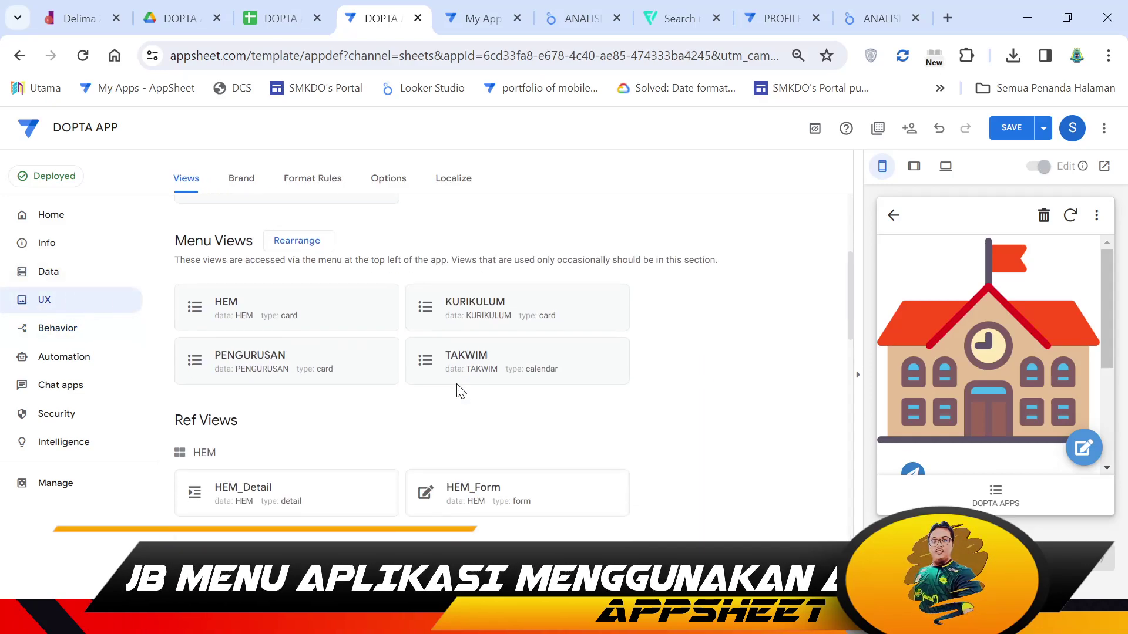
pyautogui.click(323, 359)
pyautogui.scroll(-6, 605, 481)
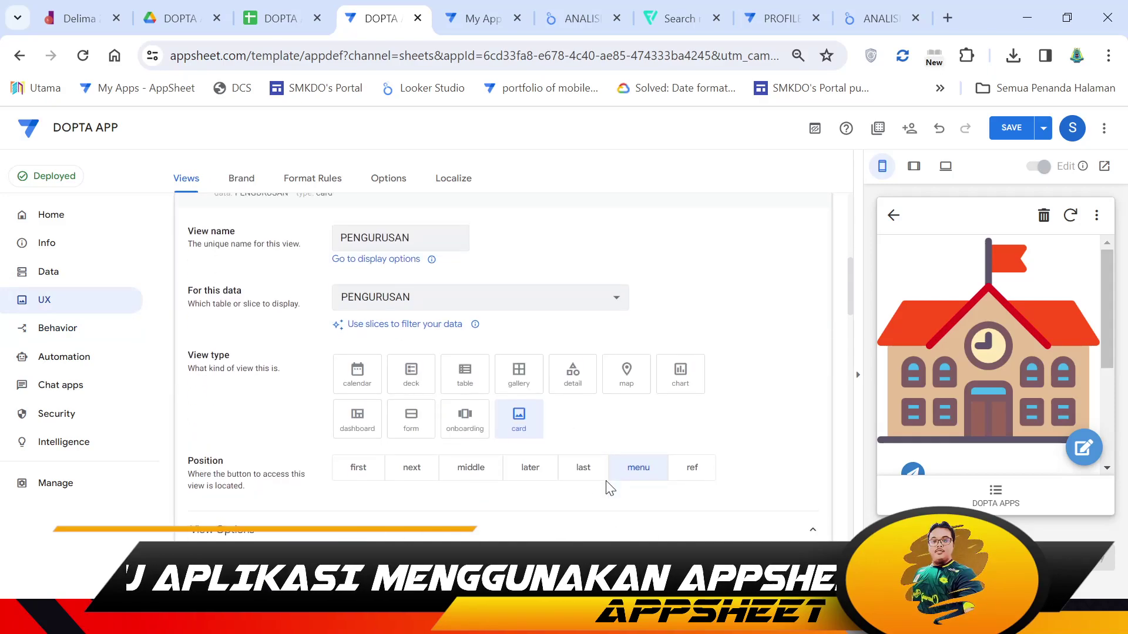
pyautogui.scroll(-2, 600, 471)
pyautogui.click(433, 385)
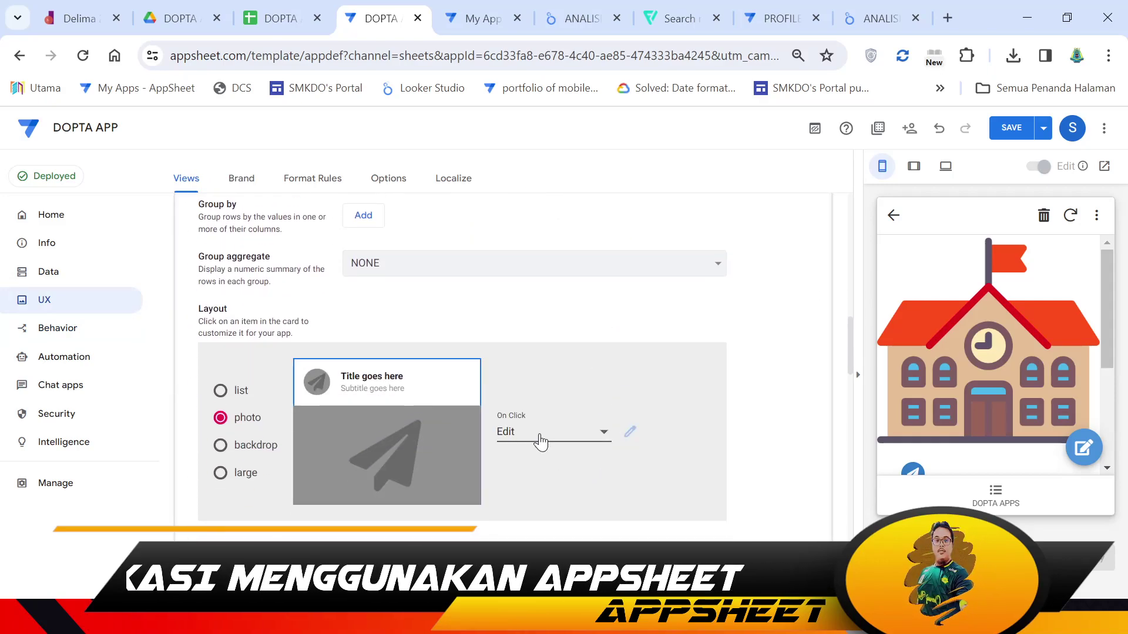
pyautogui.click(520, 434)
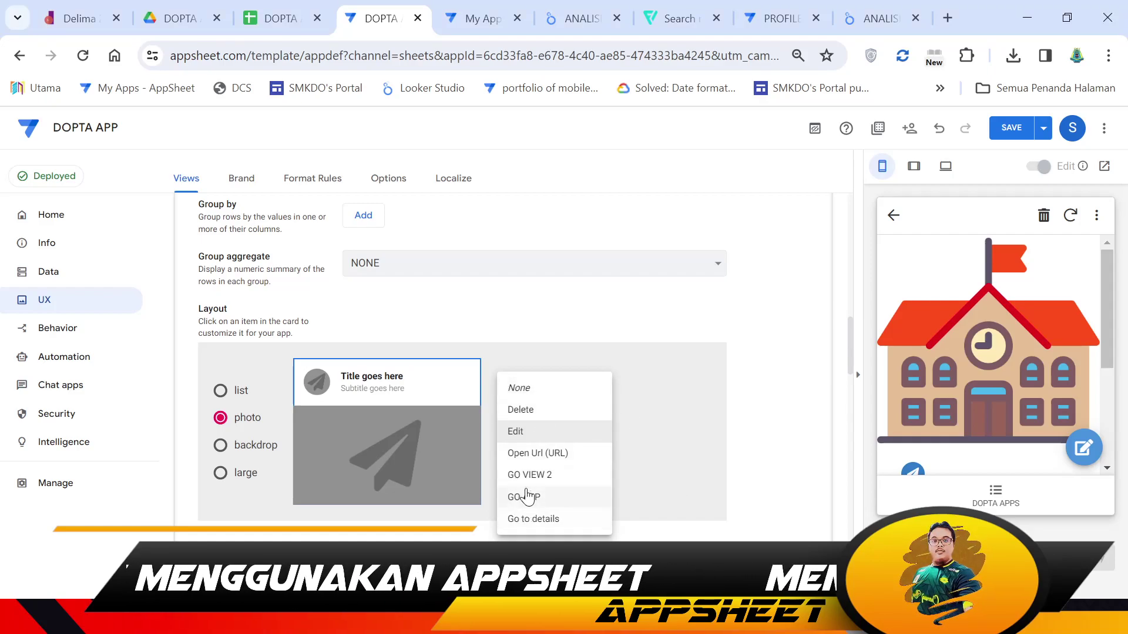
pyautogui.click(51, 328)
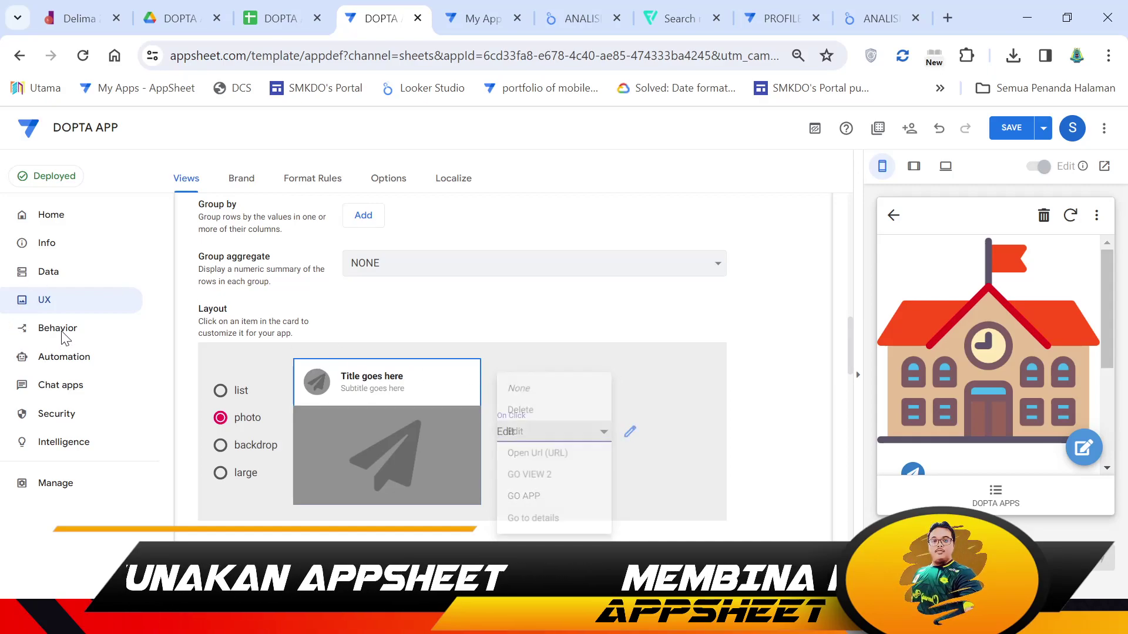
# - Create a new behavior action named GO ALL for records of the PENGURUSAN table
pyautogui.click(52, 328)
pyautogui.scroll(-6, 392, 506)
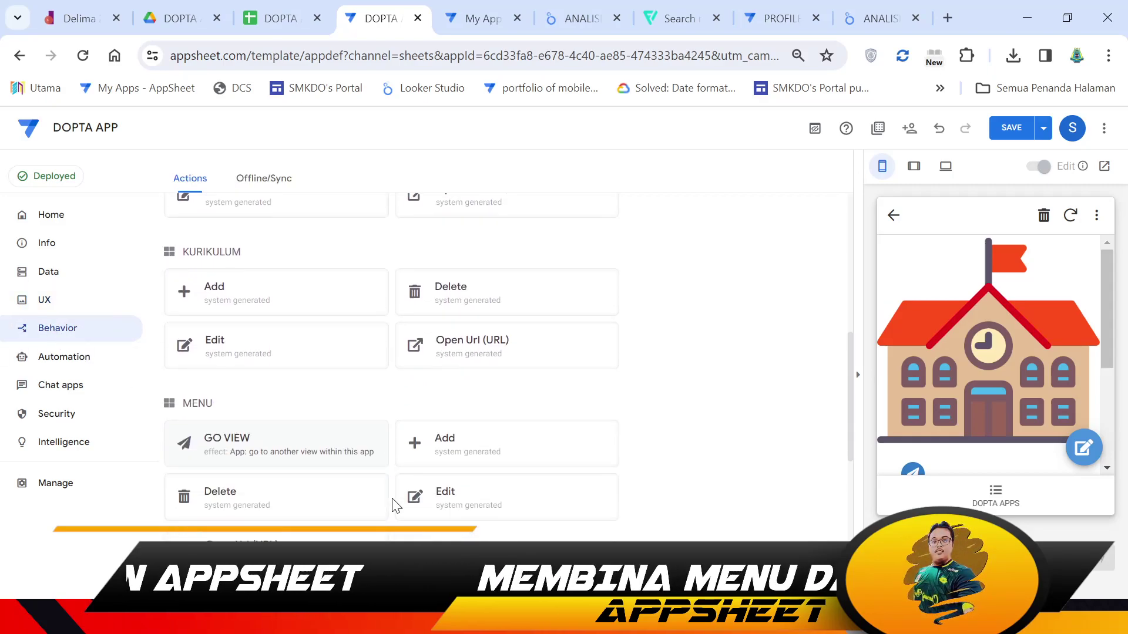
pyautogui.scroll(2, 309, 340)
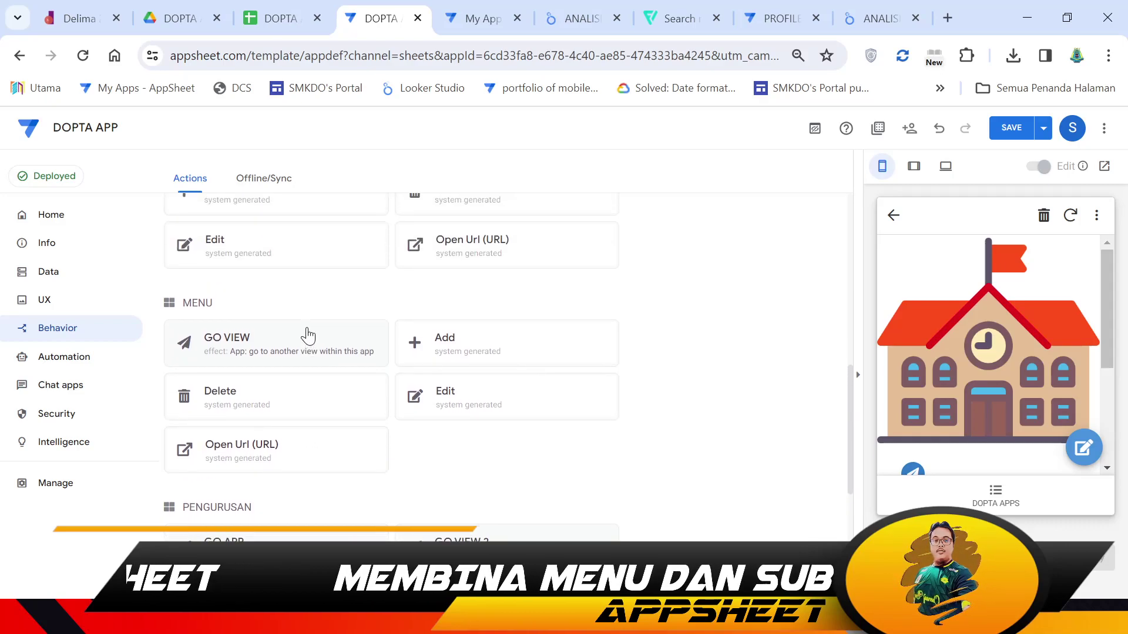
pyautogui.scroll(-3, 335, 406)
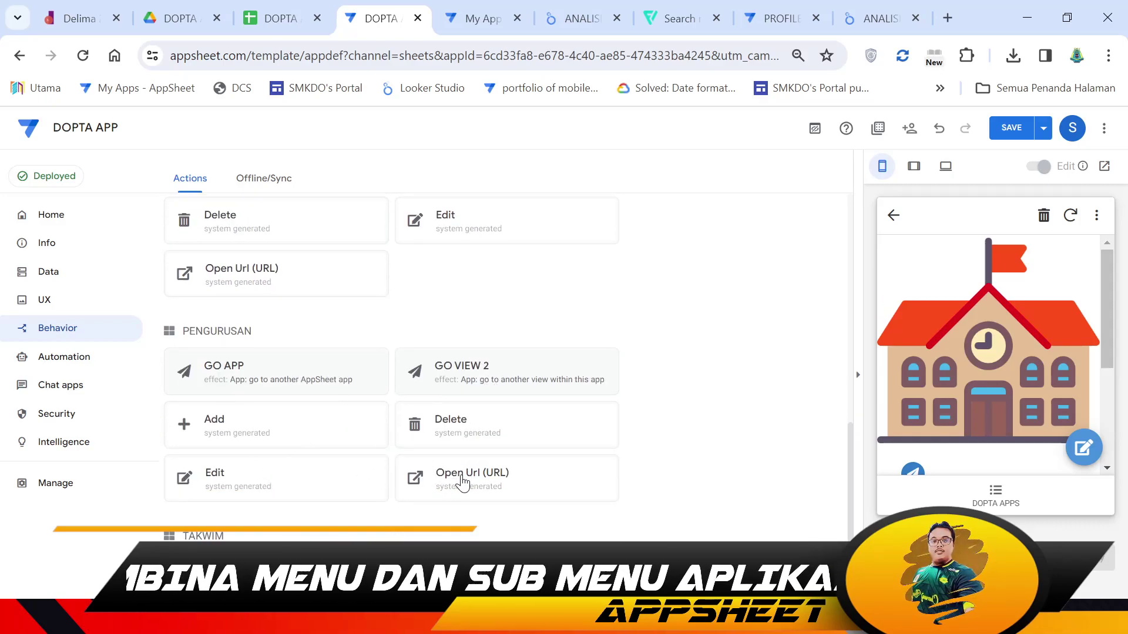
pyautogui.scroll(5, 261, 340)
pyautogui.scroll(5, 261, 341)
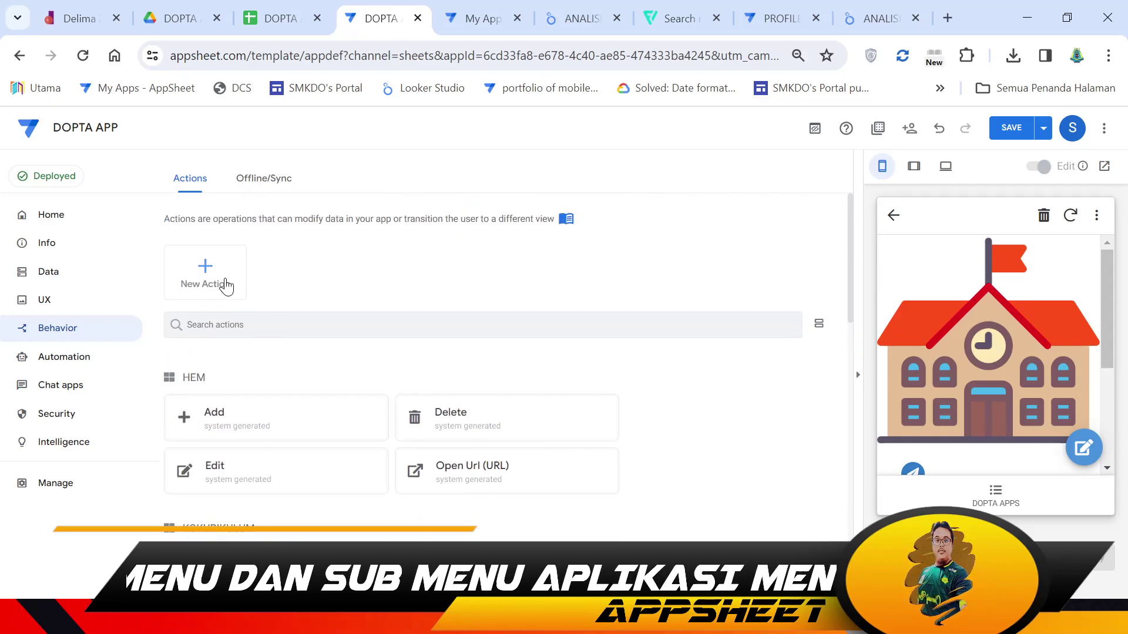
pyautogui.click(205, 271)
pyautogui.click(396, 456)
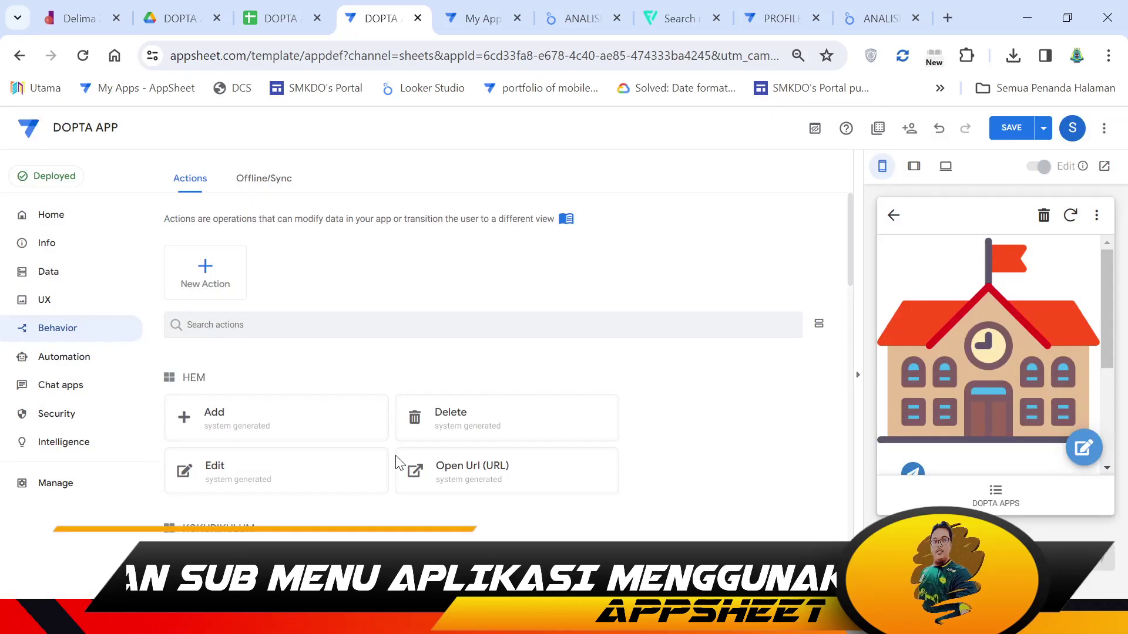
pyautogui.moveTo(385, 274); pyautogui.dragTo(229, 284)
pyautogui.write('GO ALL')
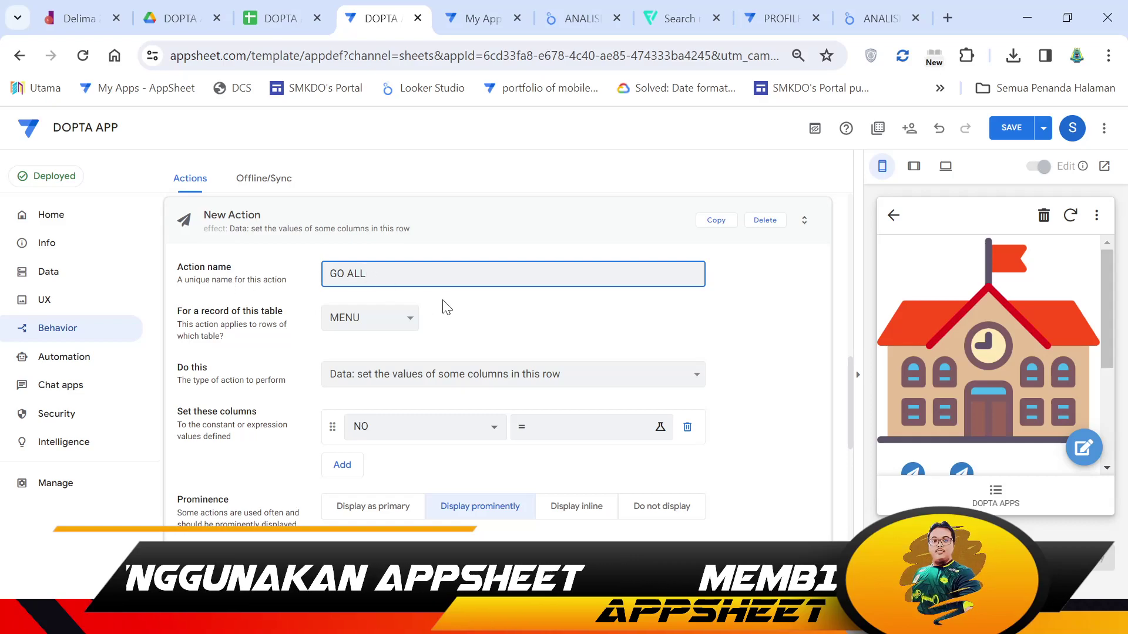
pyautogui.press('Tab')
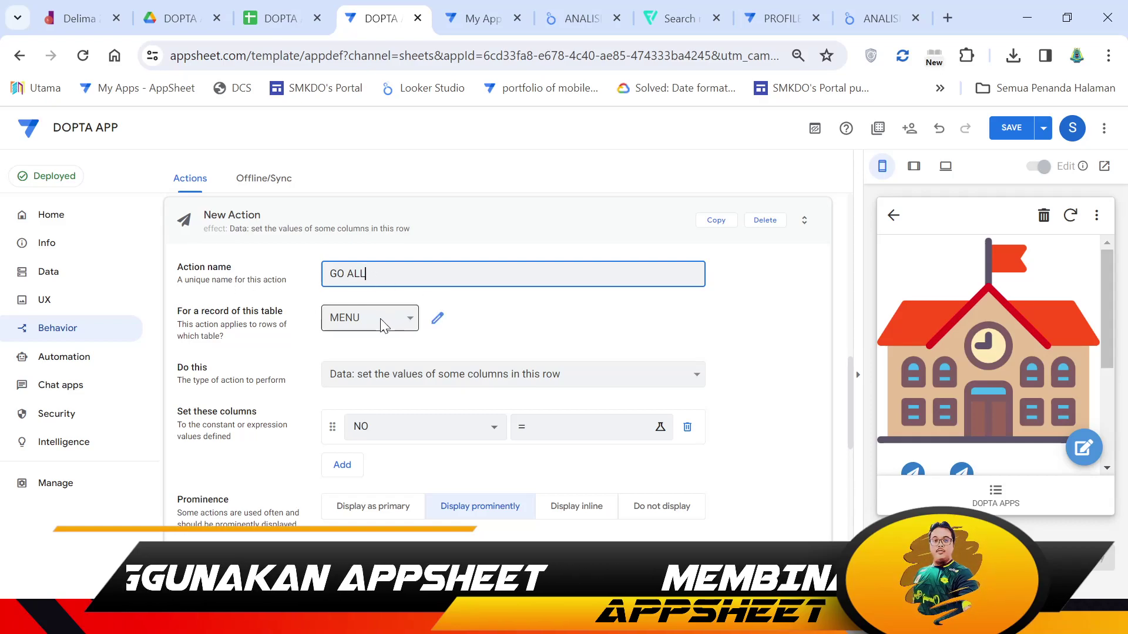
pyautogui.press('Down')
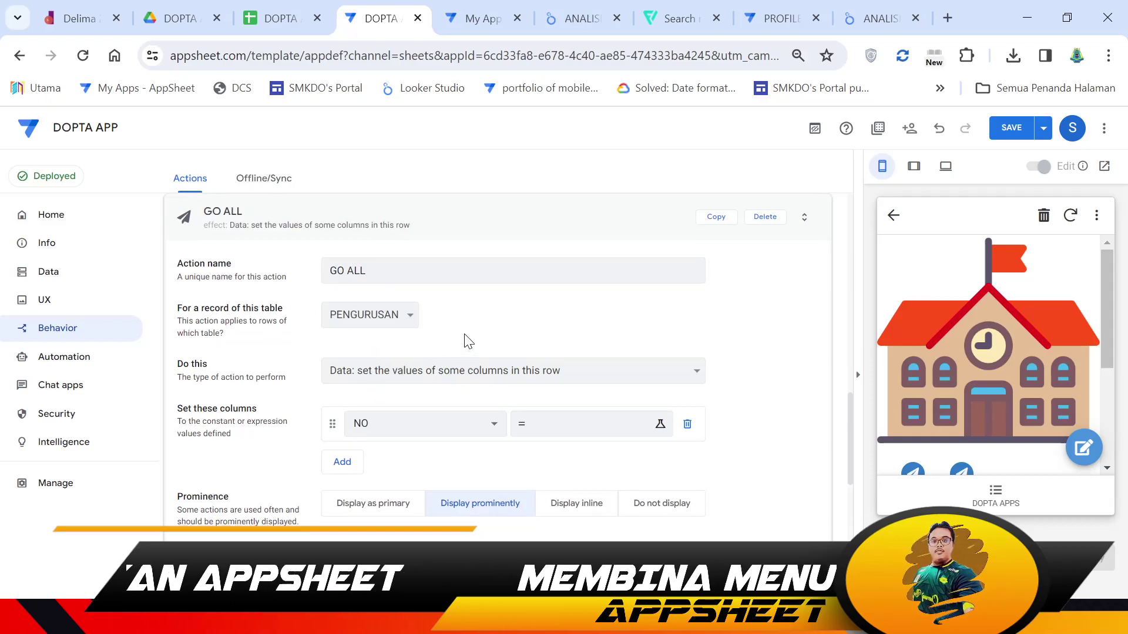
# - Make the GO ALL action execute a sequence of actions, with GO VIEW 2 as its first action
pyautogui.press('Tab')
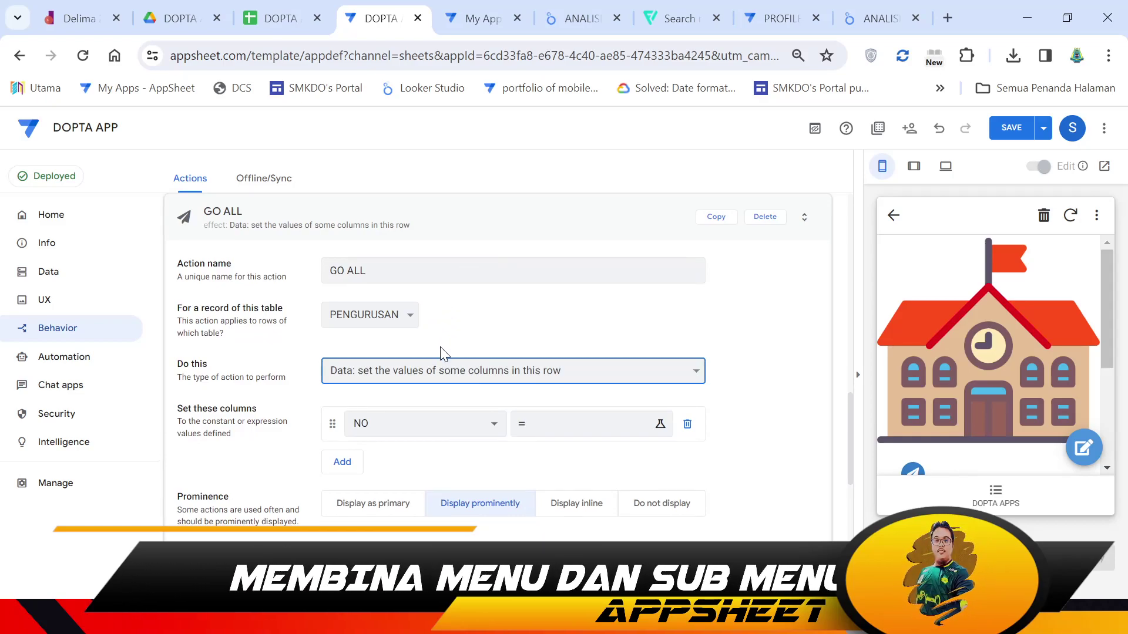
pyautogui.press('Down')
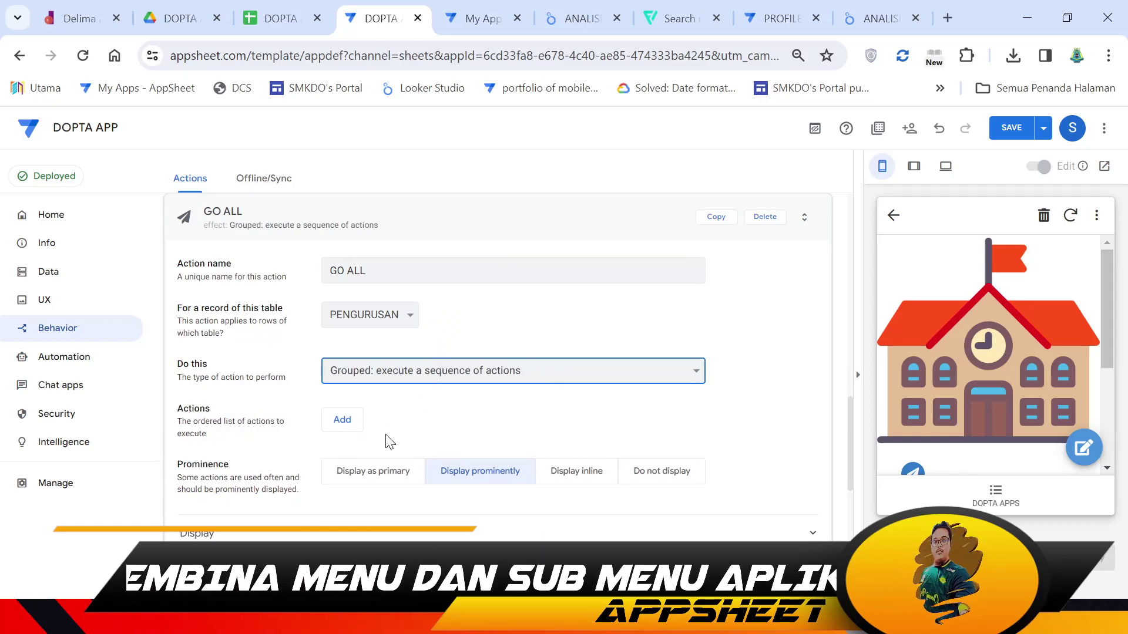
pyautogui.scroll(-2, 385, 436)
pyautogui.click(343, 334)
pyautogui.click(396, 336)
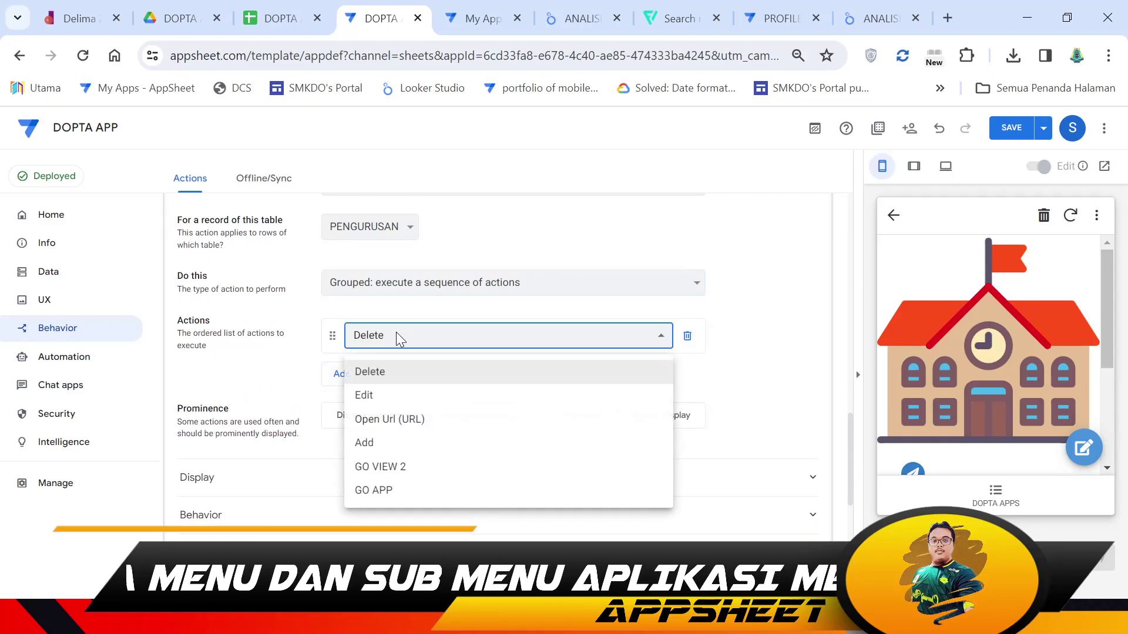
pyautogui.click(403, 469)
# - Add GO APP and Open Url (URL) as the second and third actions in the GO ALL sequence
pyautogui.click(340, 375)
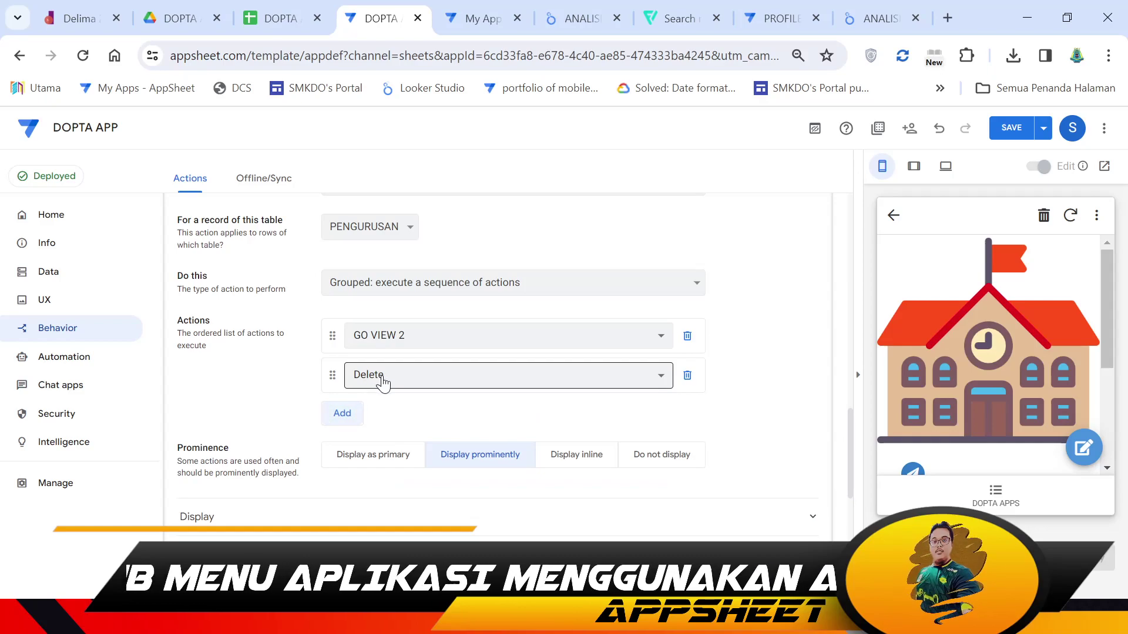
pyautogui.click(352, 375)
pyautogui.click(391, 531)
pyautogui.click(340, 413)
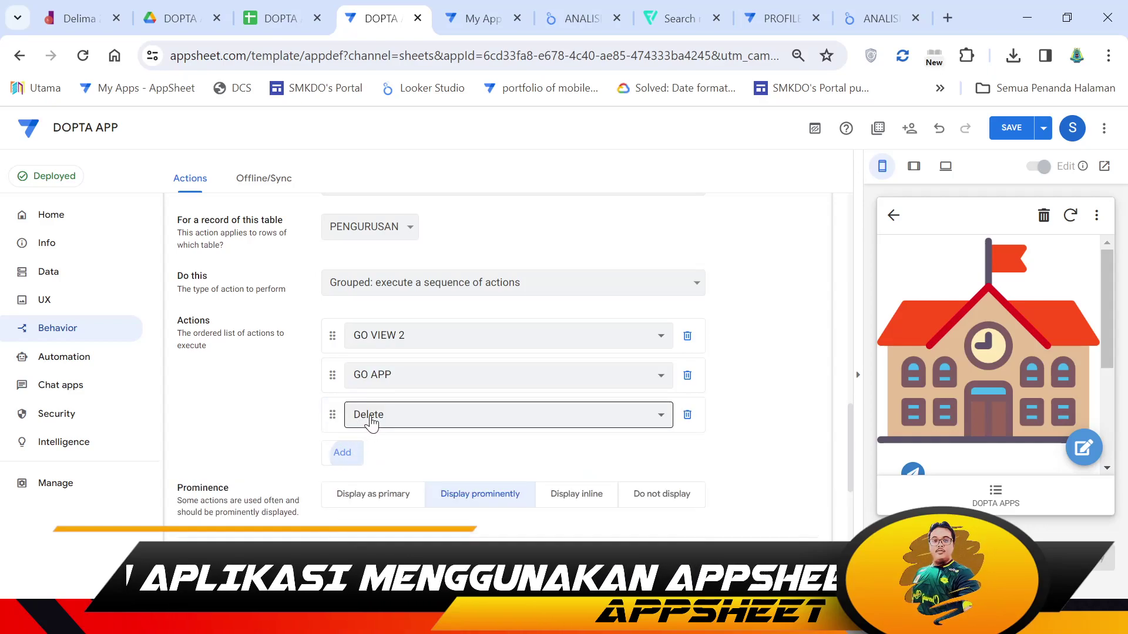
pyautogui.click(372, 416)
pyautogui.click(396, 499)
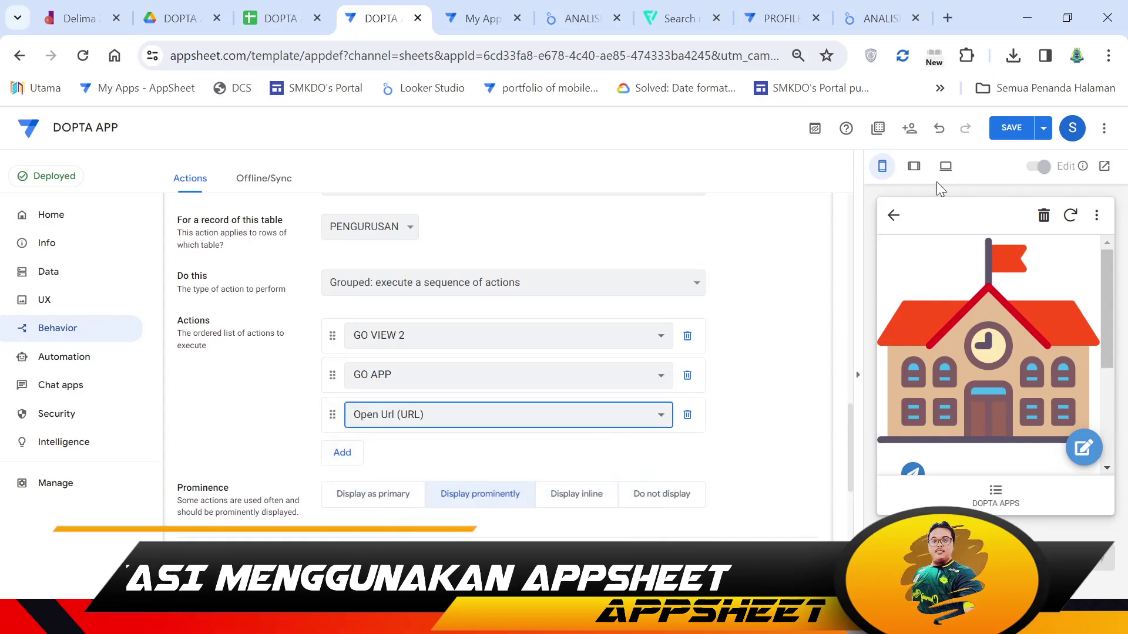
# - Save the app and open the PENGURUSAN submenu from the DOPTA APPS menu in the preview
pyautogui.click(1007, 131)
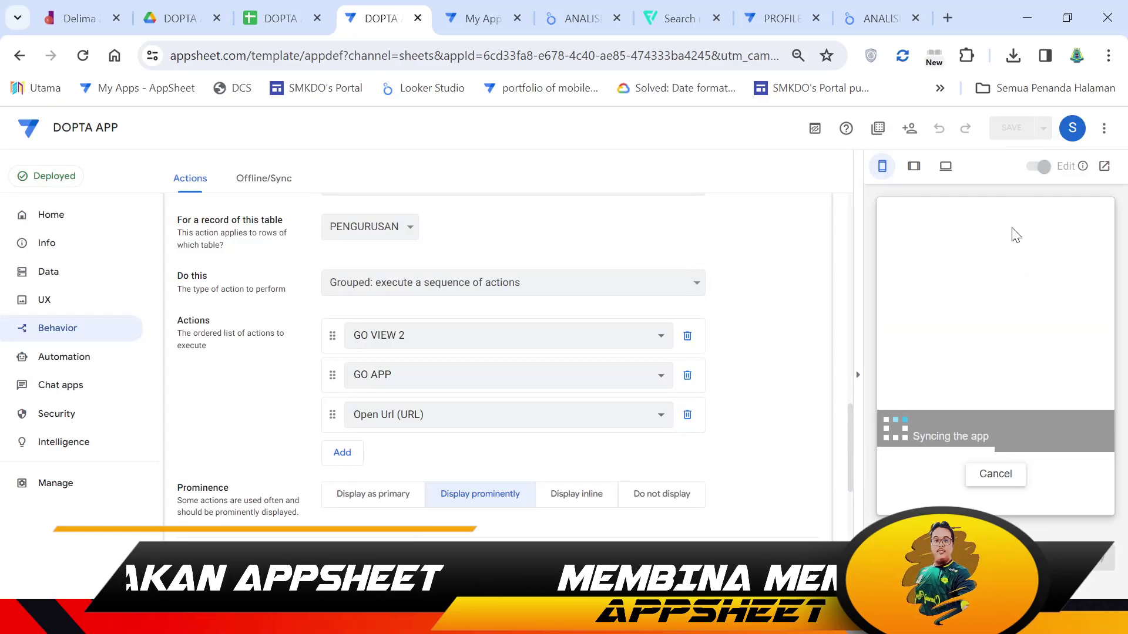
pyautogui.click(997, 499)
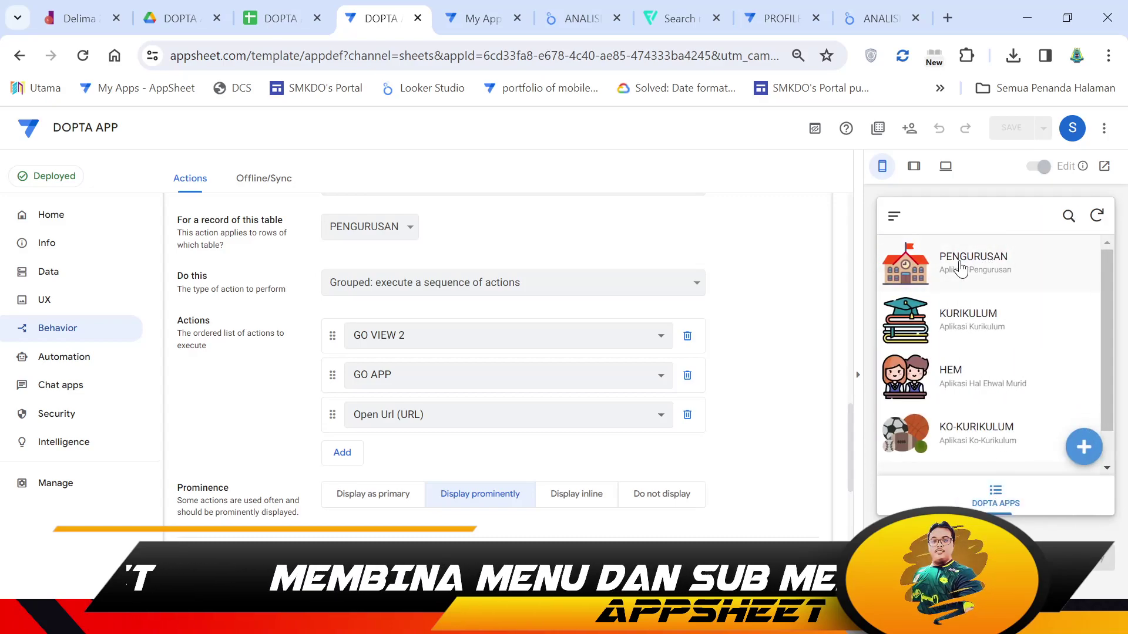
pyautogui.click(960, 268)
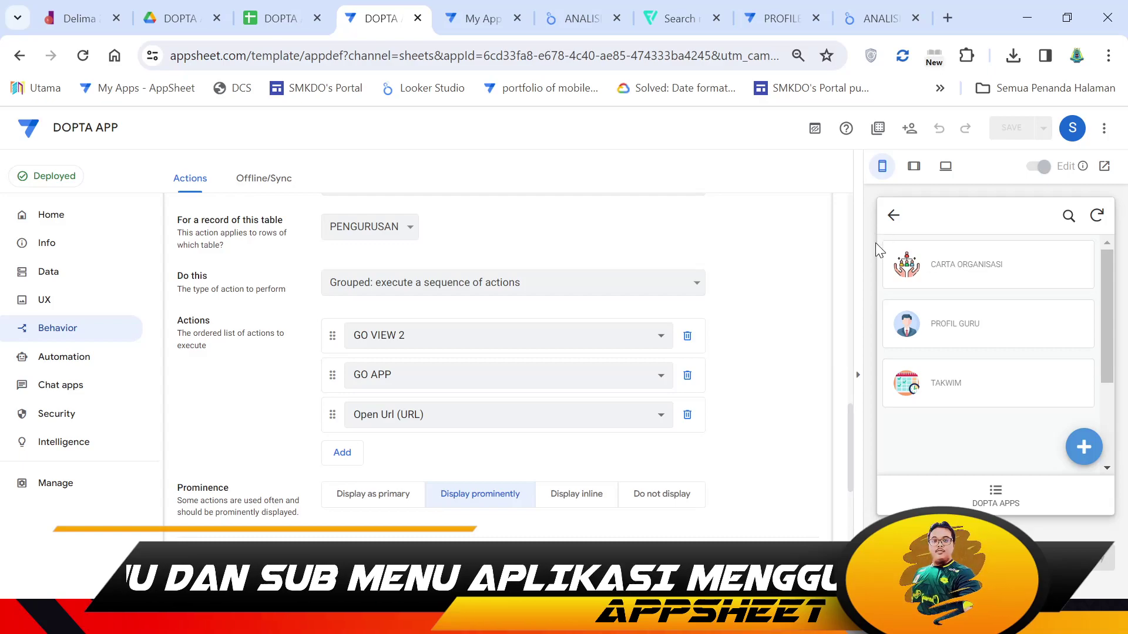
# - Copy the ANALISIS SAPS-MOEIS report address from Looker Studio into the URL column of the CARTA ORGANISASI row in the DOPTA APP workbook
pyautogui.click(585, 20)
pyautogui.moveTo(721, 55); pyautogui.dragTo(167, 56)
pyautogui.hotkey('ctrl', 'c')
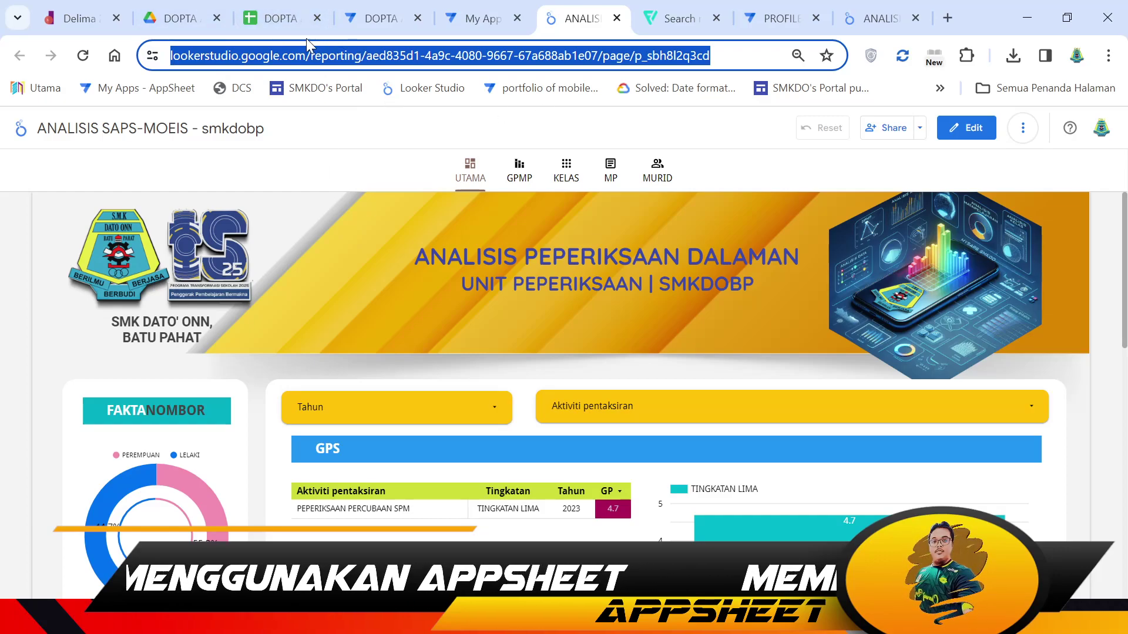
pyautogui.click(281, 17)
pyautogui.hotkey('ctrl', 'shift', 'pagedown')
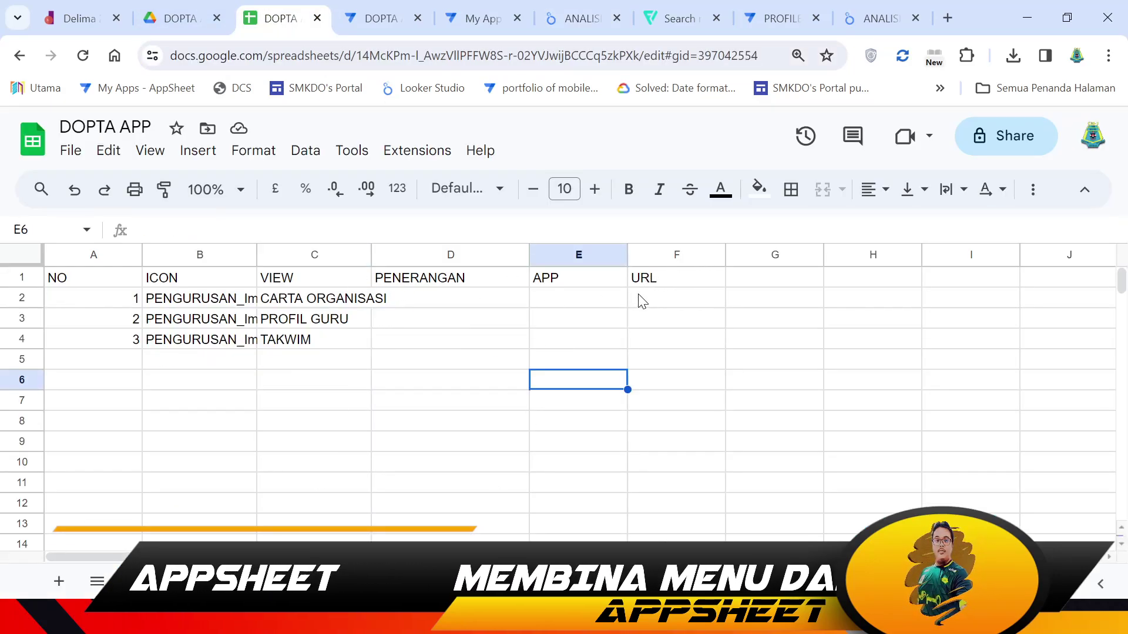
pyautogui.click(676, 305)
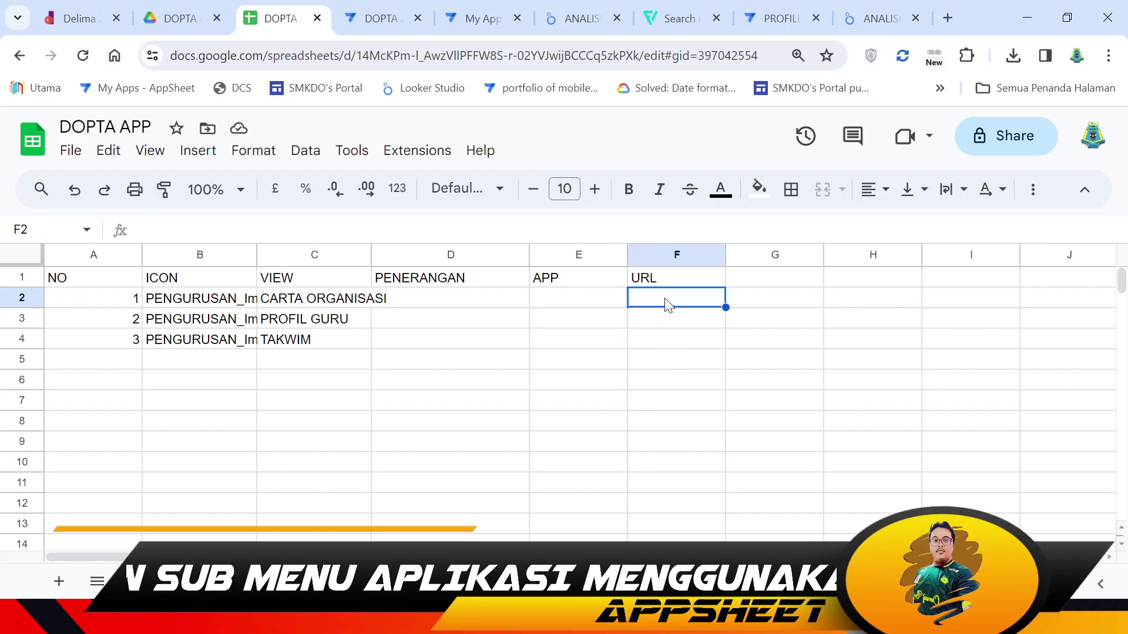
pyautogui.hotkey('ctrl', 'v')
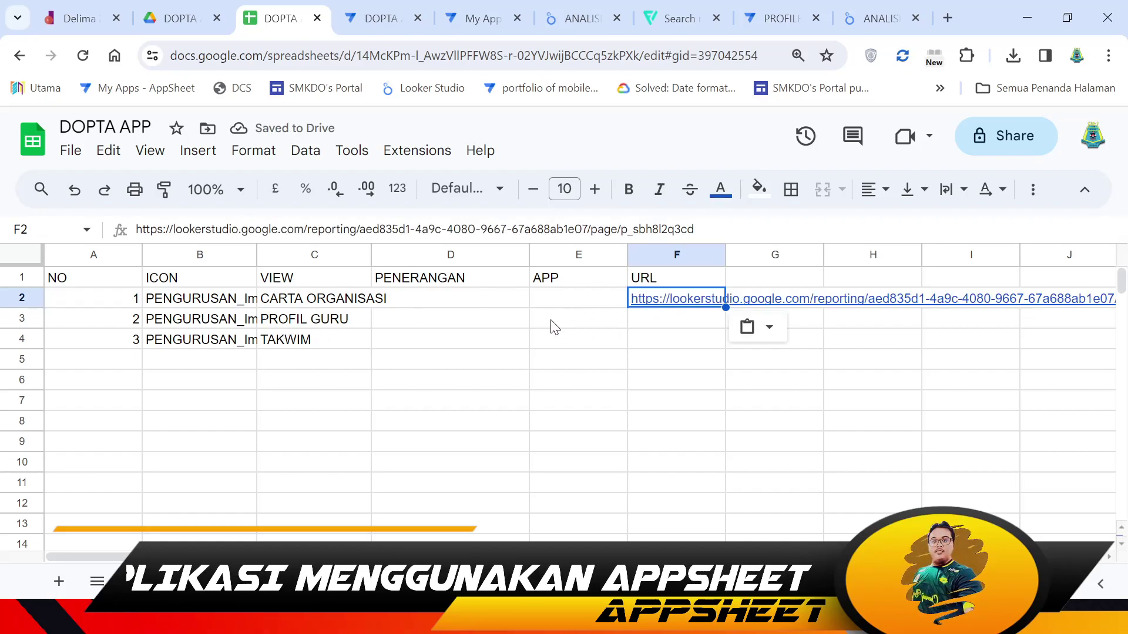
# - Copy the PROFILE GURU app's full app name from its editor address into the APP column of the PROFIL GURU row in the workbook
pyautogui.click(773, 19)
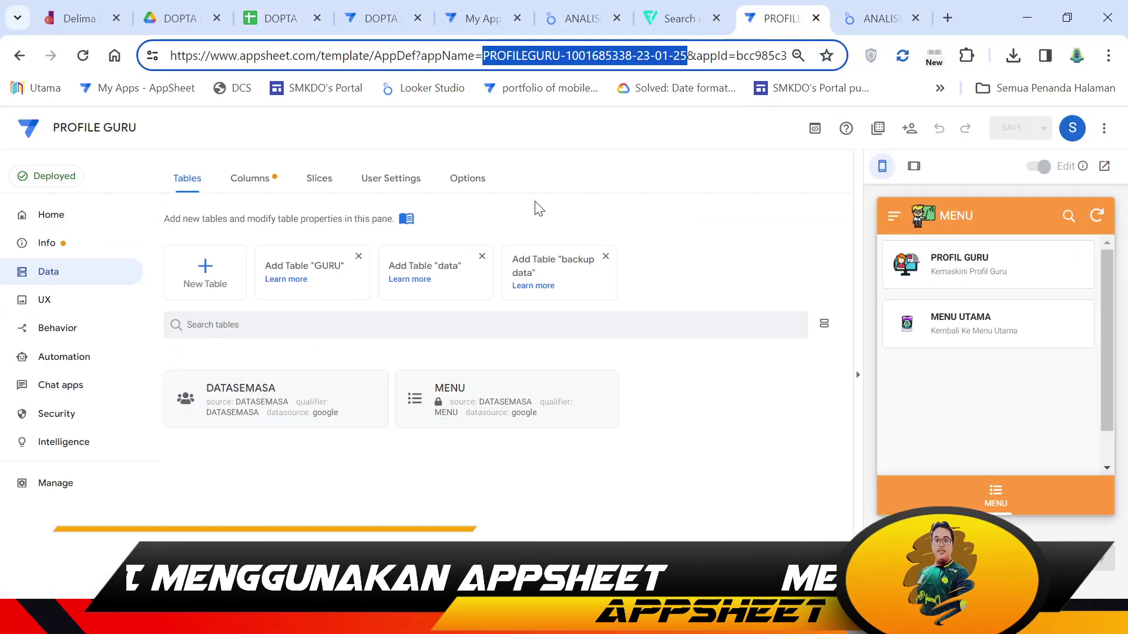
pyautogui.click(581, 147)
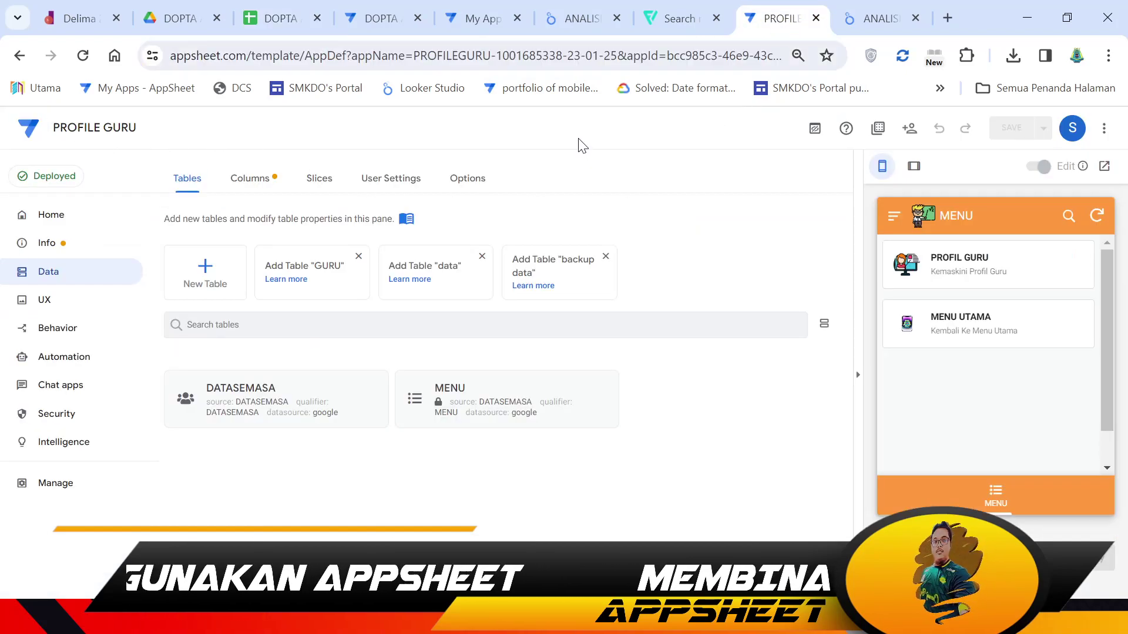
pyautogui.moveTo(416, 55); pyautogui.dragTo(697, 62)
pyautogui.hotkey('ctrl', 'c')
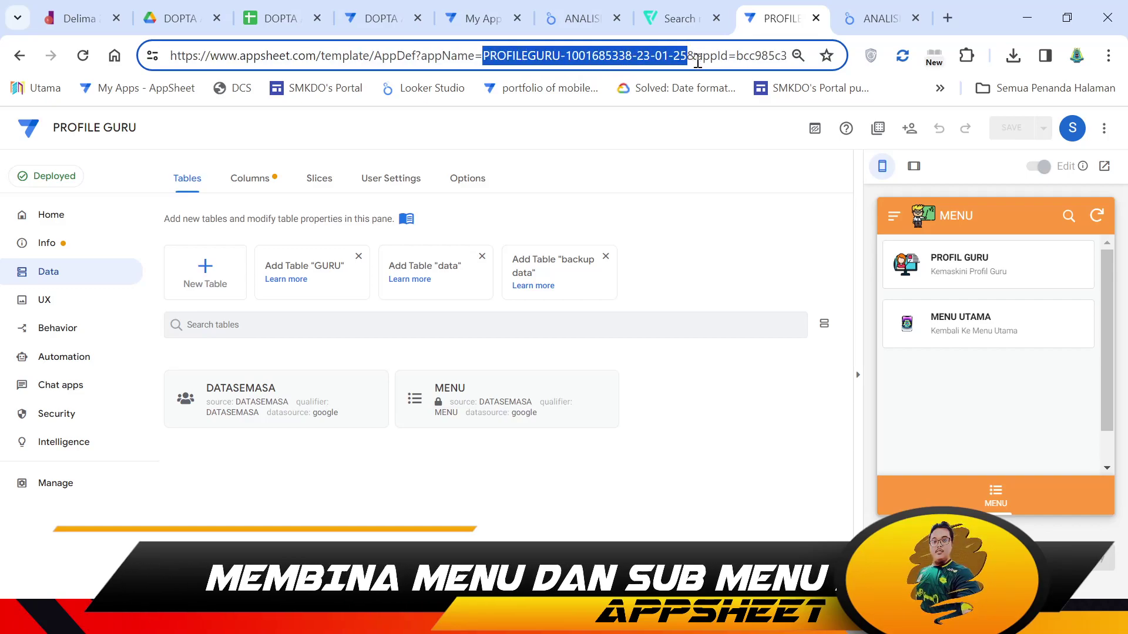
pyautogui.click(288, 23)
pyautogui.click(580, 323)
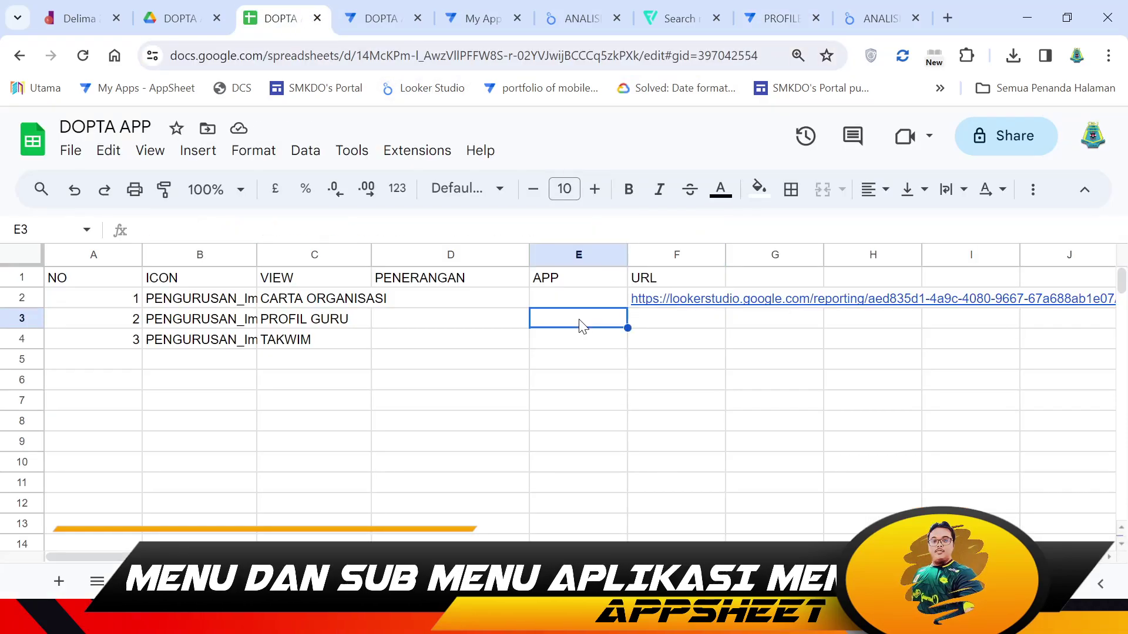
pyautogui.hotkey('ctrl', 'v')
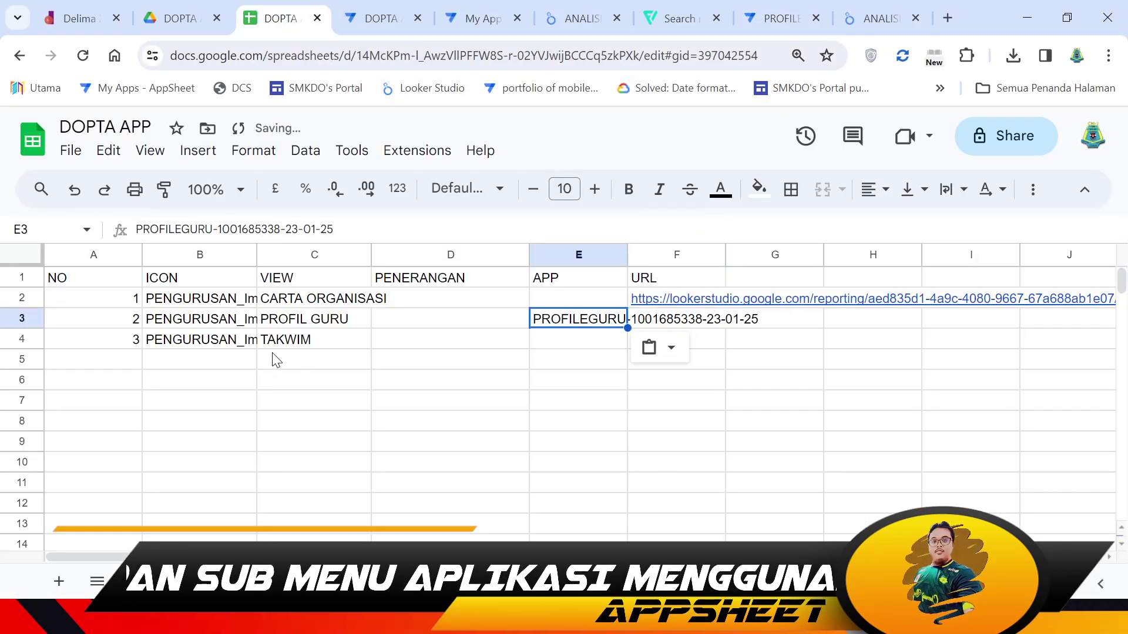
pyautogui.click(556, 339)
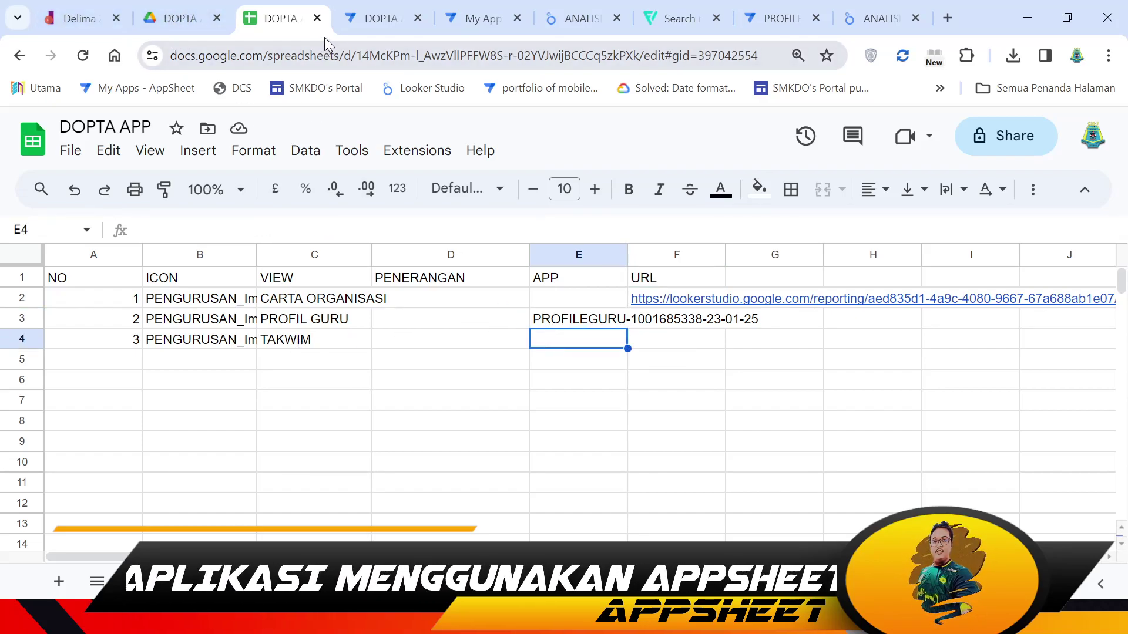
# - Return to the DOPTA APP editor, sync the preview and test the CARTA ORGANISASI card, going back to the submenu
pyautogui.click(386, 23)
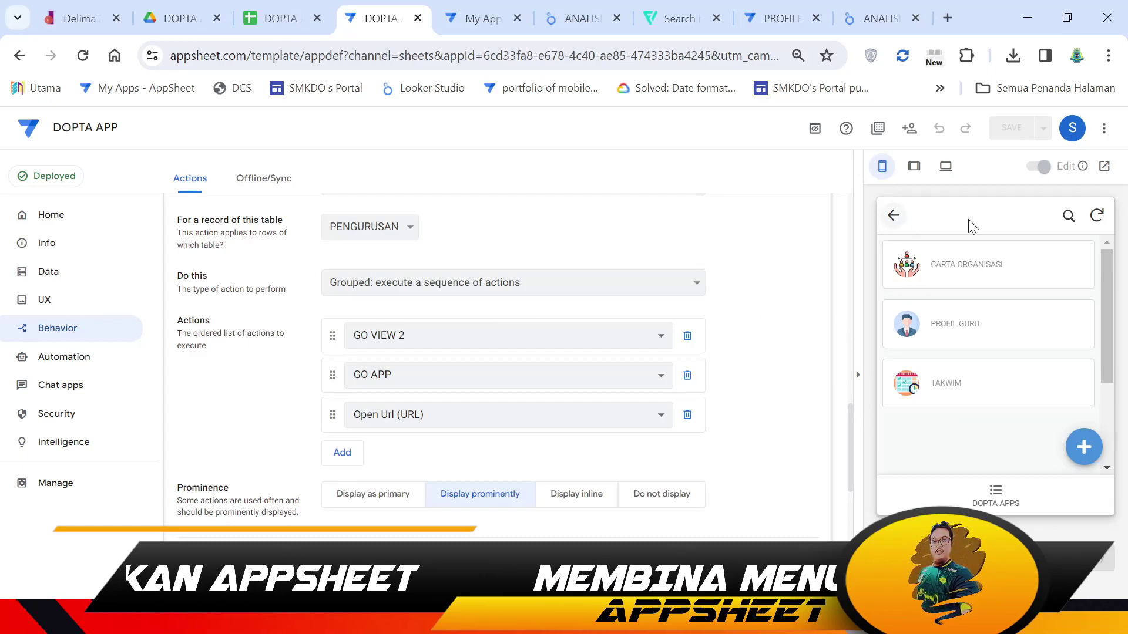
pyautogui.click(1096, 218)
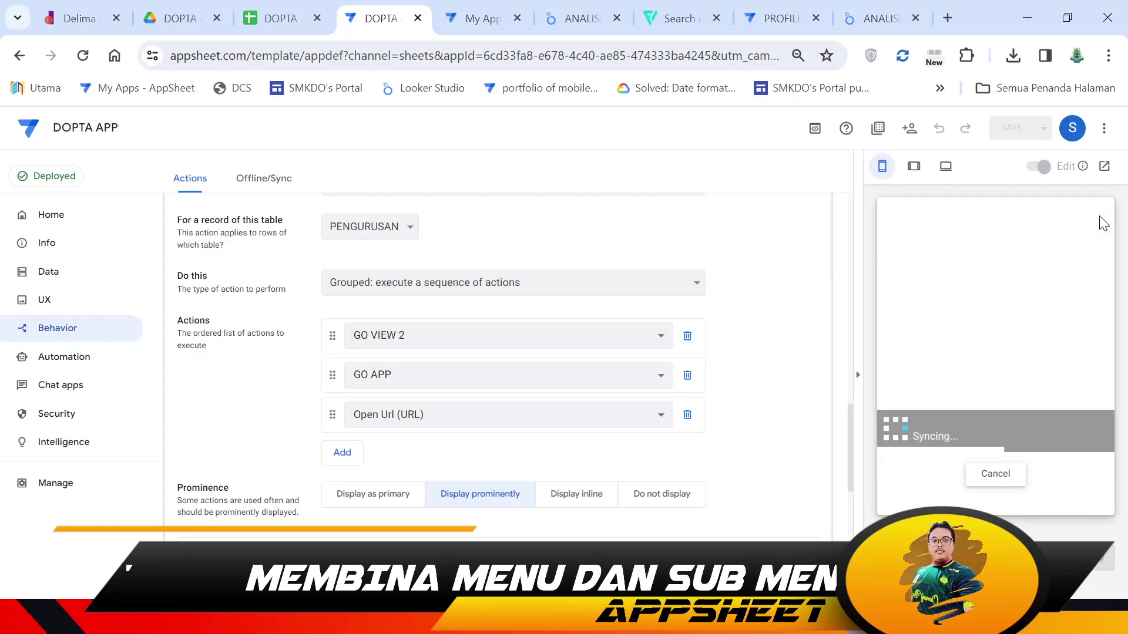
pyautogui.click(999, 276)
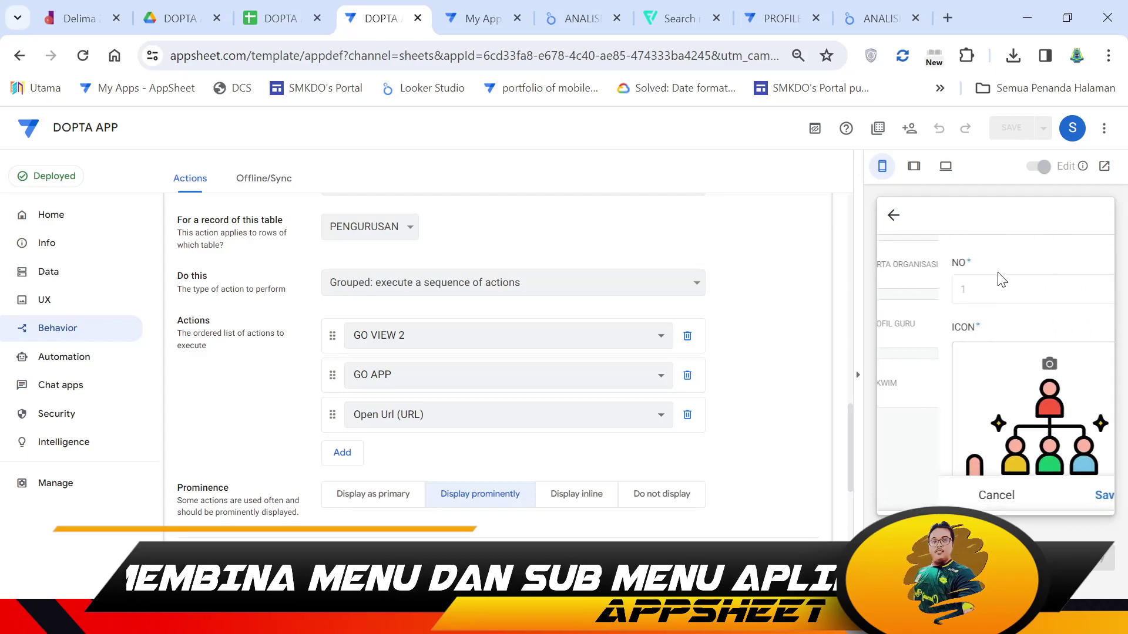
pyautogui.click(894, 216)
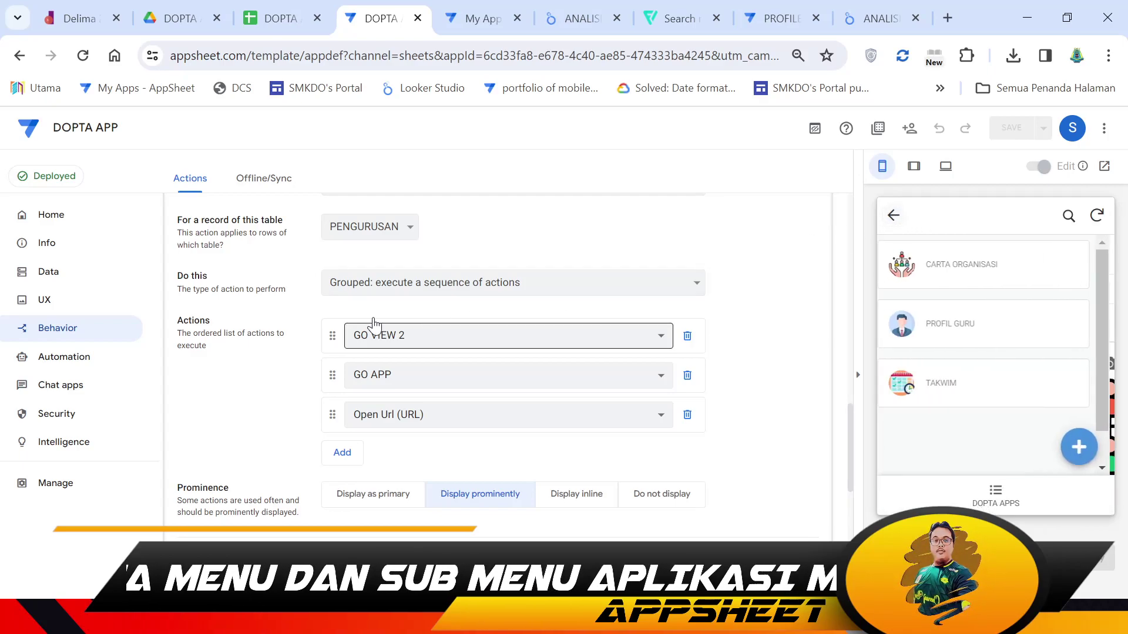
# - Set the On Click action of the PENGURUSAN card view's layout to GO ALL and save the app
pyautogui.click(45, 301)
pyautogui.click(221, 304)
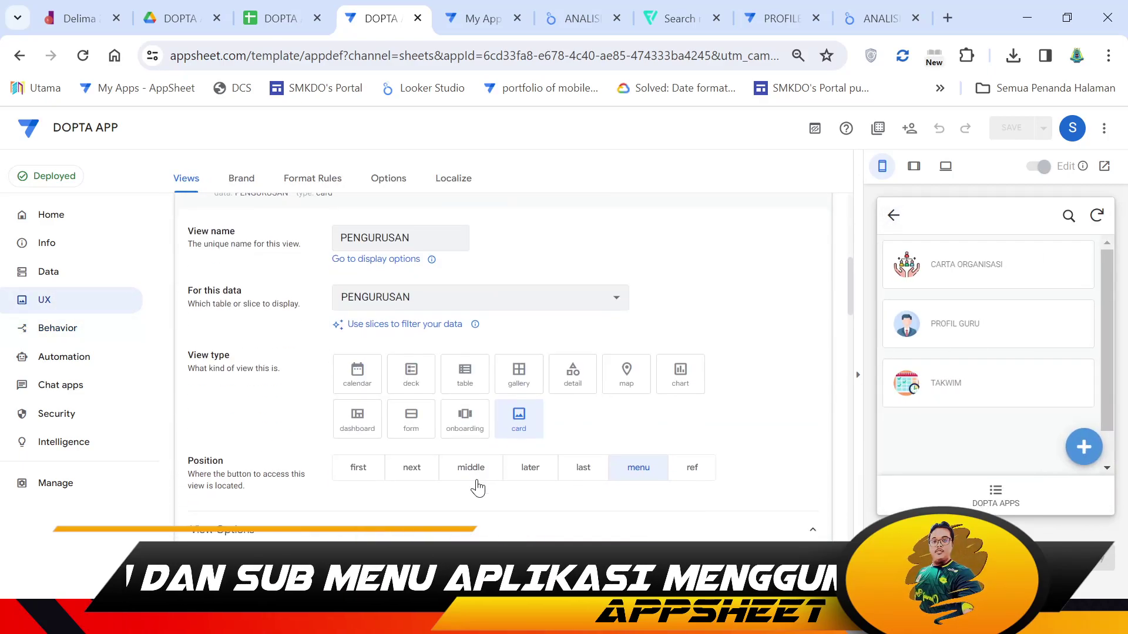
pyautogui.scroll(-10, 522, 432)
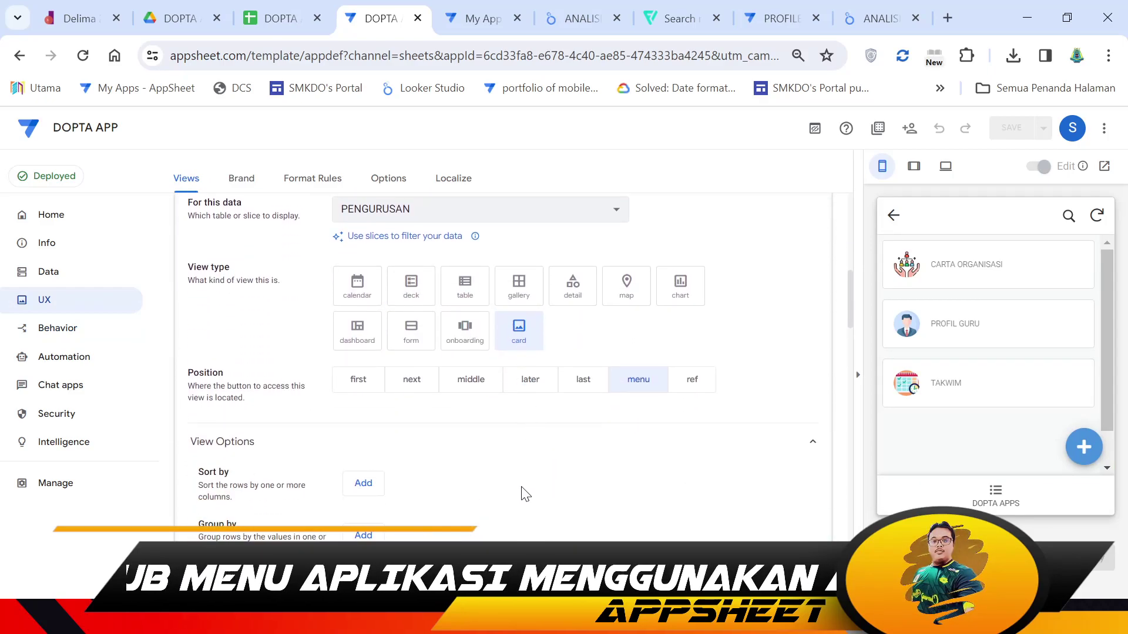
pyautogui.click(463, 444)
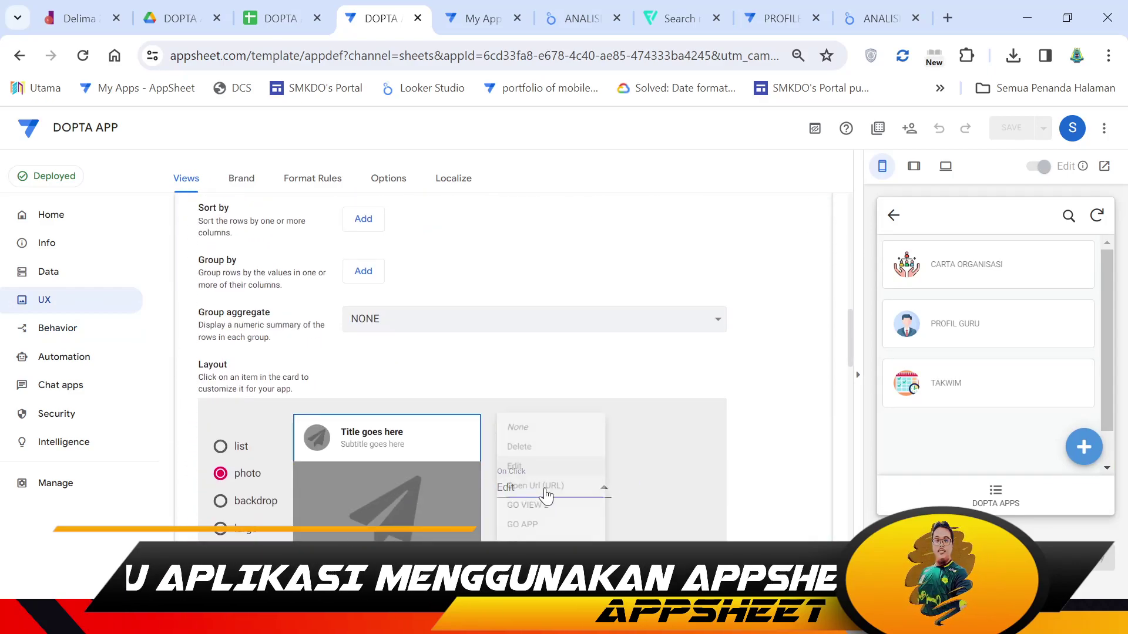
pyautogui.click(541, 486)
pyautogui.click(524, 551)
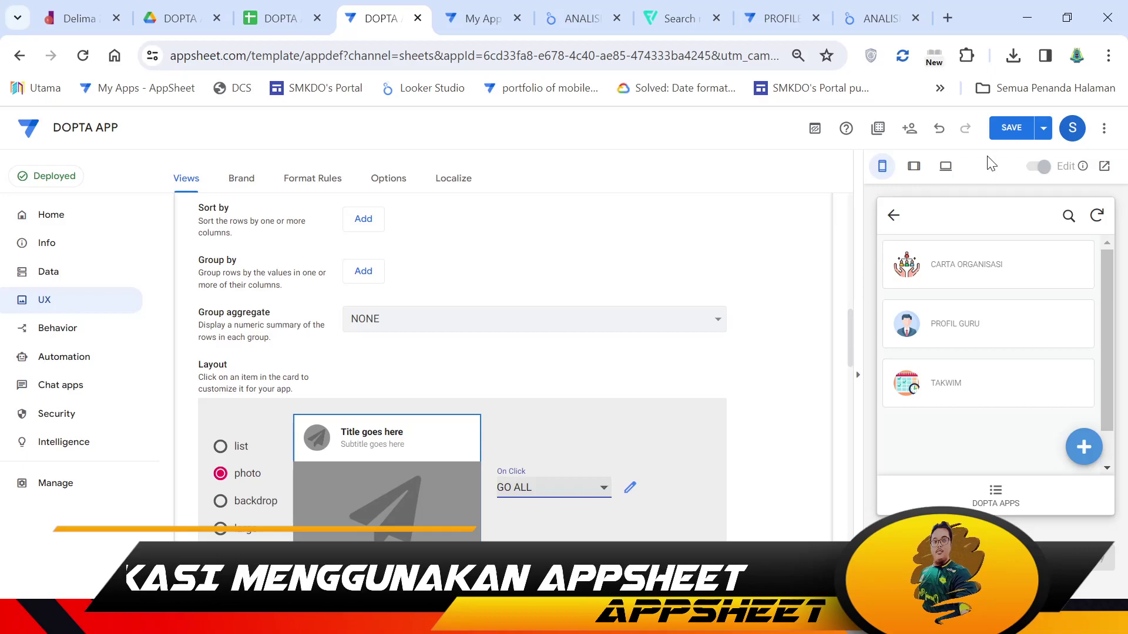
pyautogui.click(1012, 130)
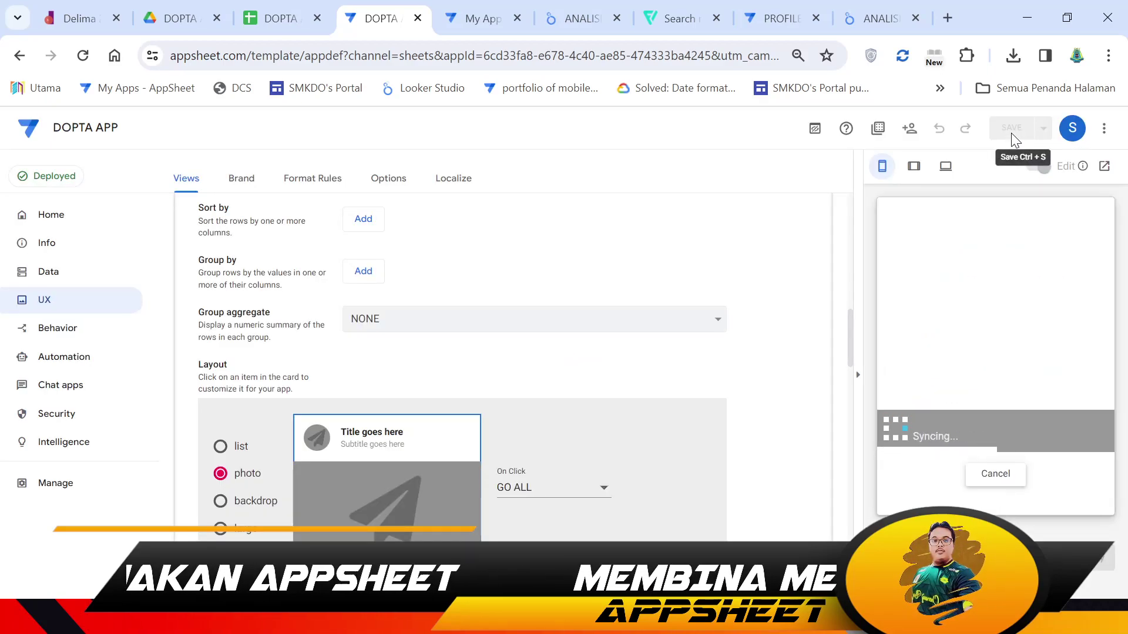
# - Test the CARTA ORGANISASI card in the preview, then reopen the PENGURUSAN submenu from the DOPTA APPS menu
pyautogui.click(986, 273)
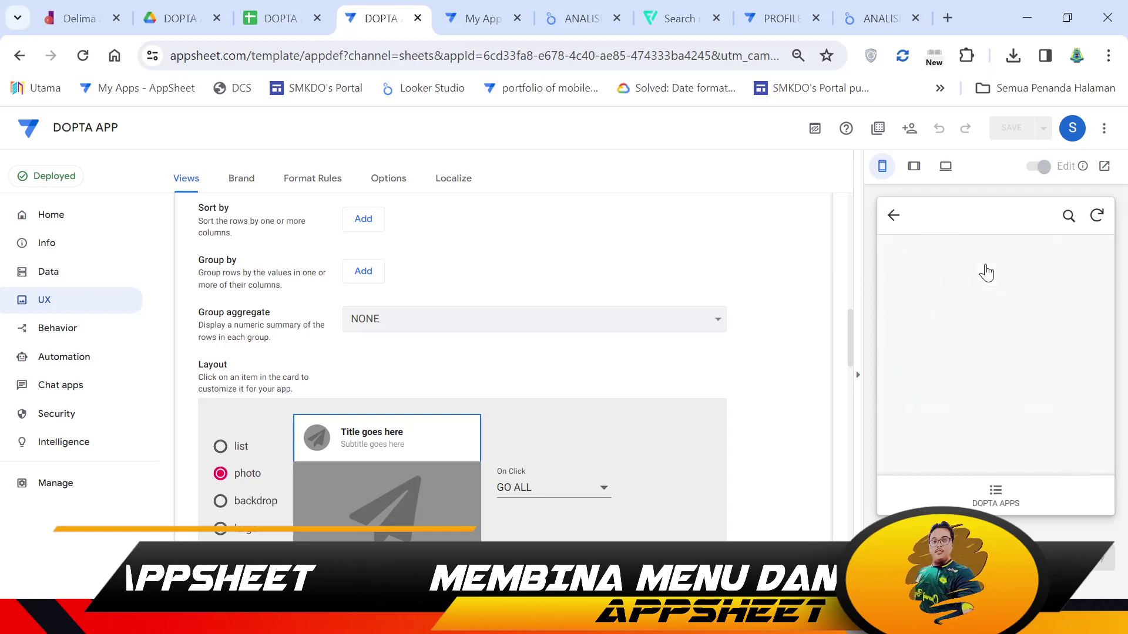
pyautogui.click(893, 216)
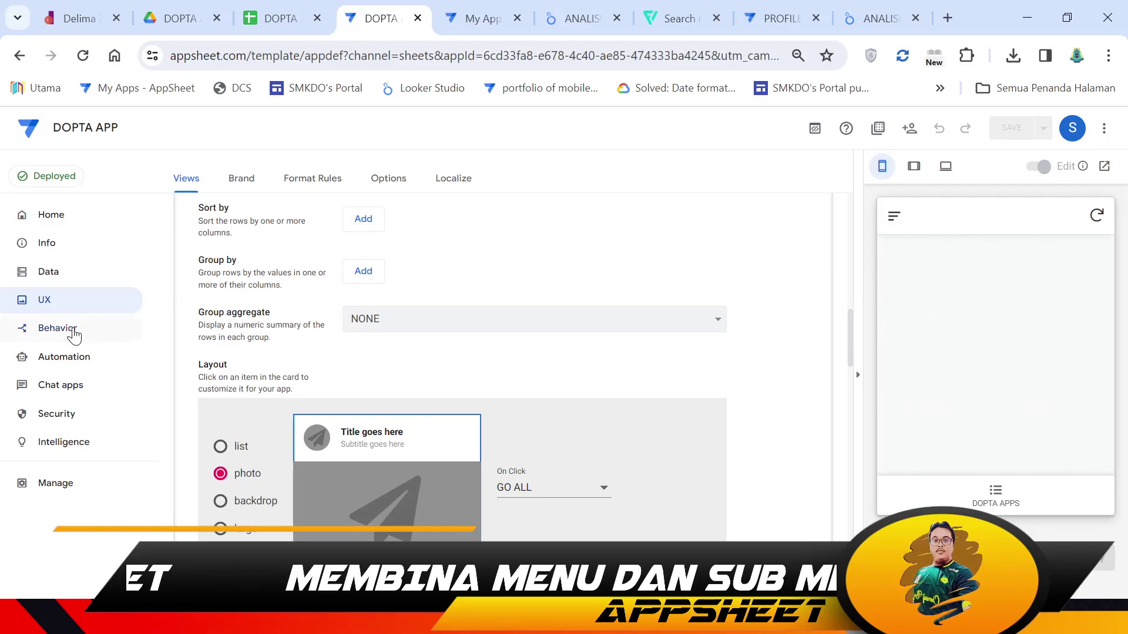
pyautogui.click(996, 494)
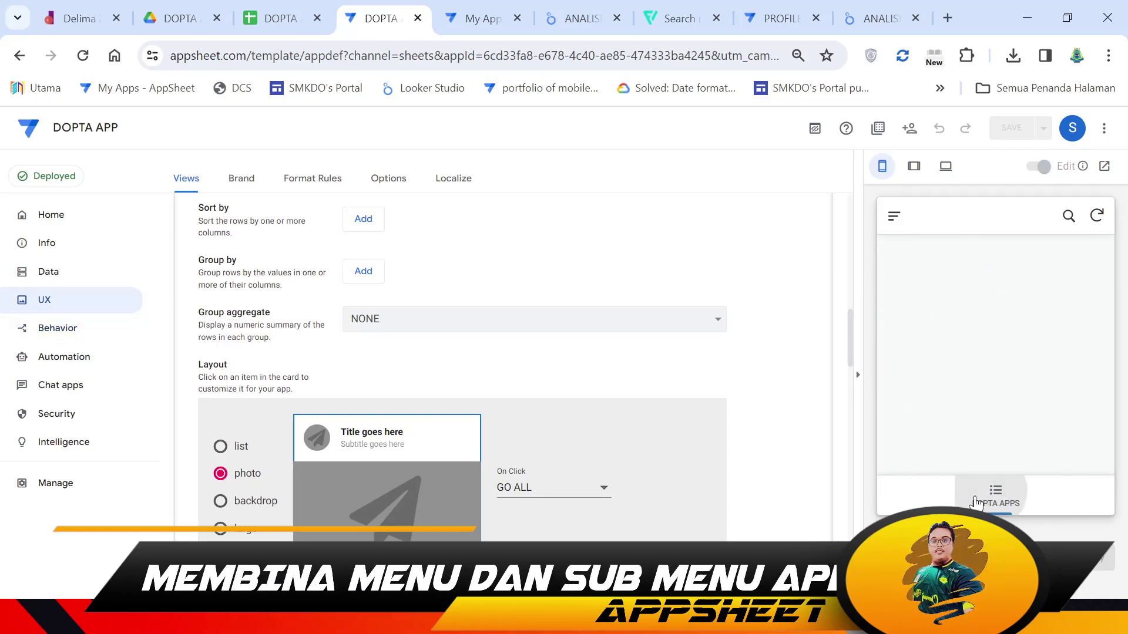
pyautogui.scroll(5, 686, 325)
pyautogui.click(961, 265)
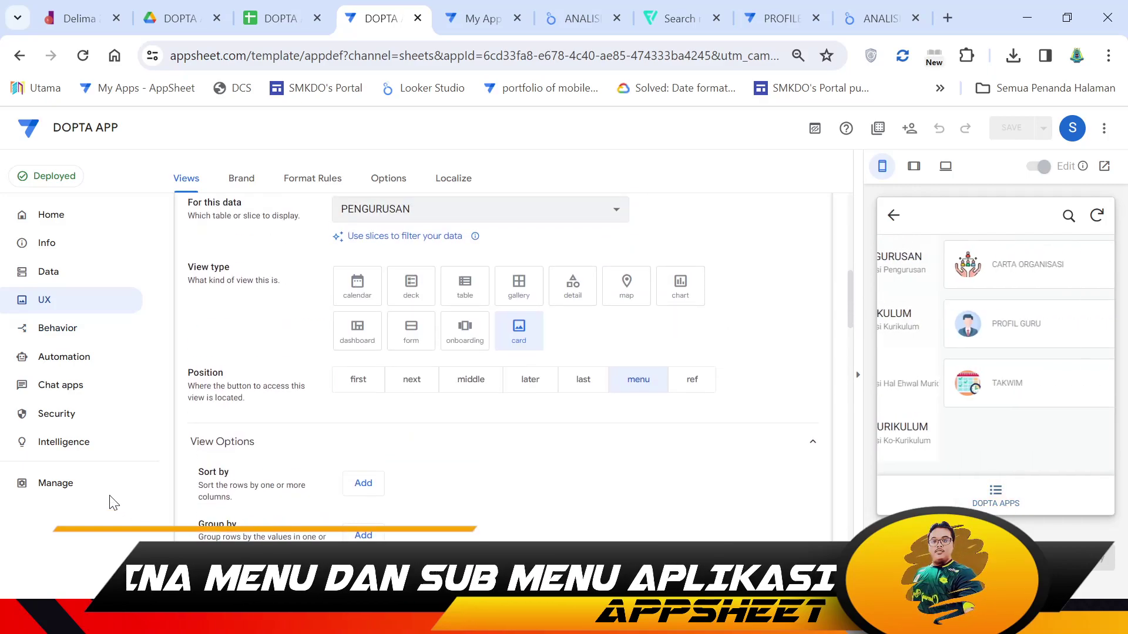
# - Move Open Url (URL) to the first place in the GO ALL action's sequence
pyautogui.click(65, 330)
pyautogui.scroll(-10, 576, 485)
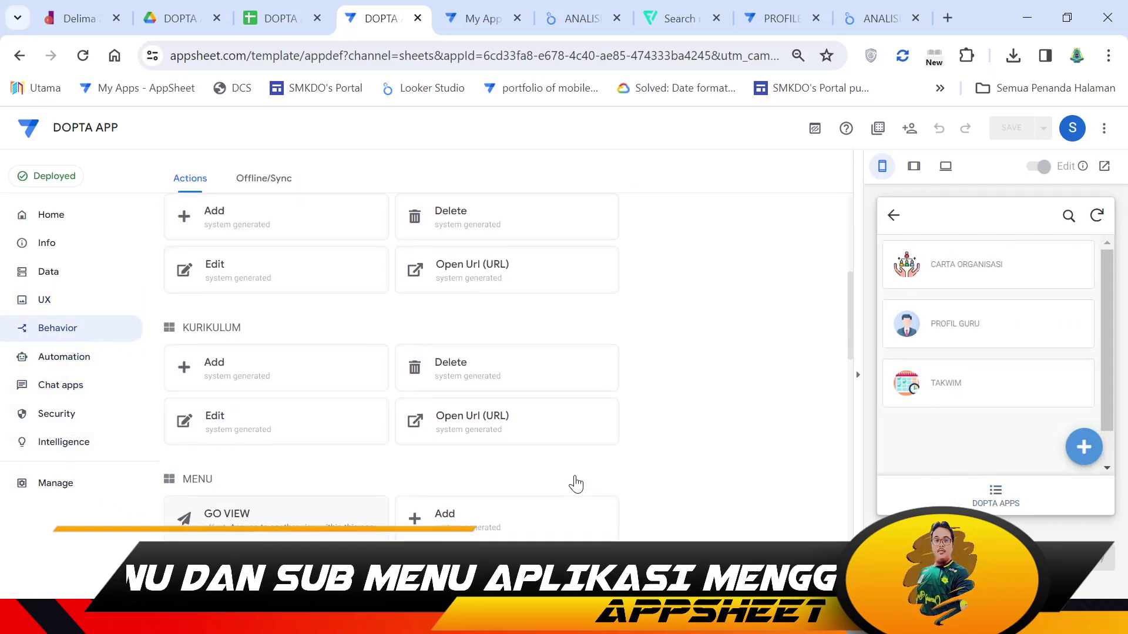
pyautogui.scroll(-6, 406, 482)
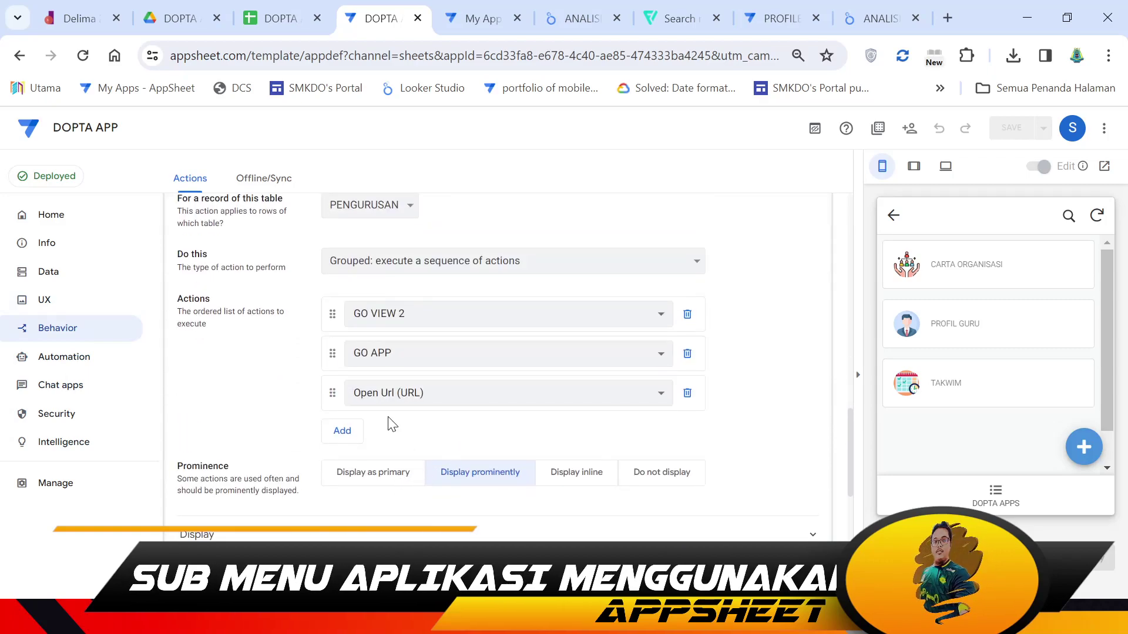
pyautogui.moveTo(330, 400); pyautogui.dragTo(330, 315)
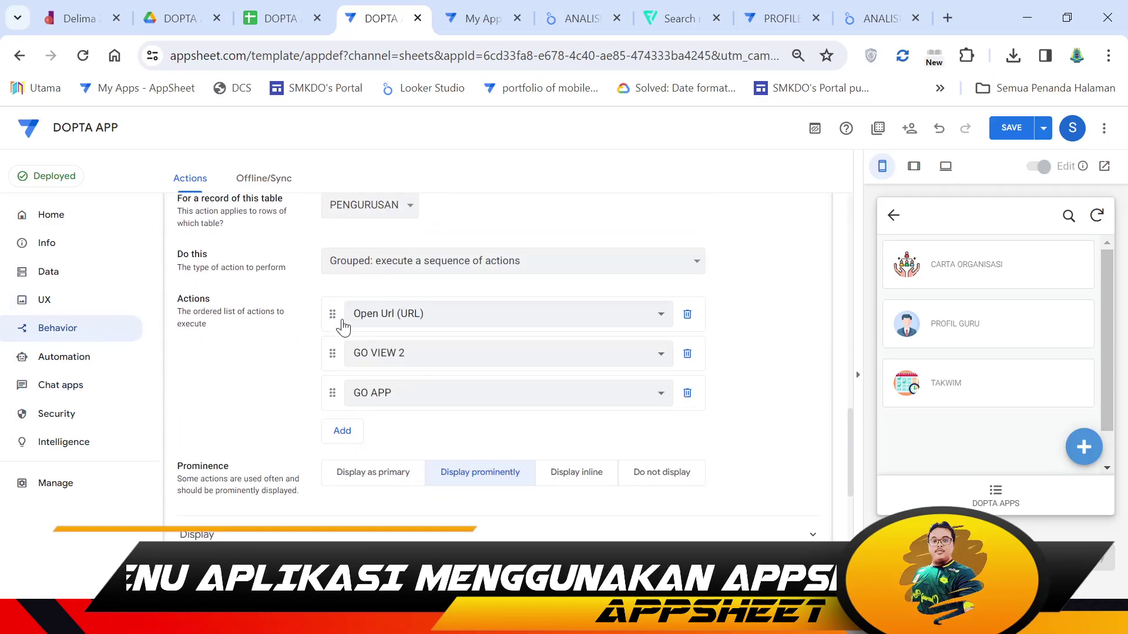
# - Test the CARTA ORGANISASI and PROFIL GURU cards of the PENGURUSAN submenu in the preview, returning to the submenu after each
pyautogui.click(977, 274)
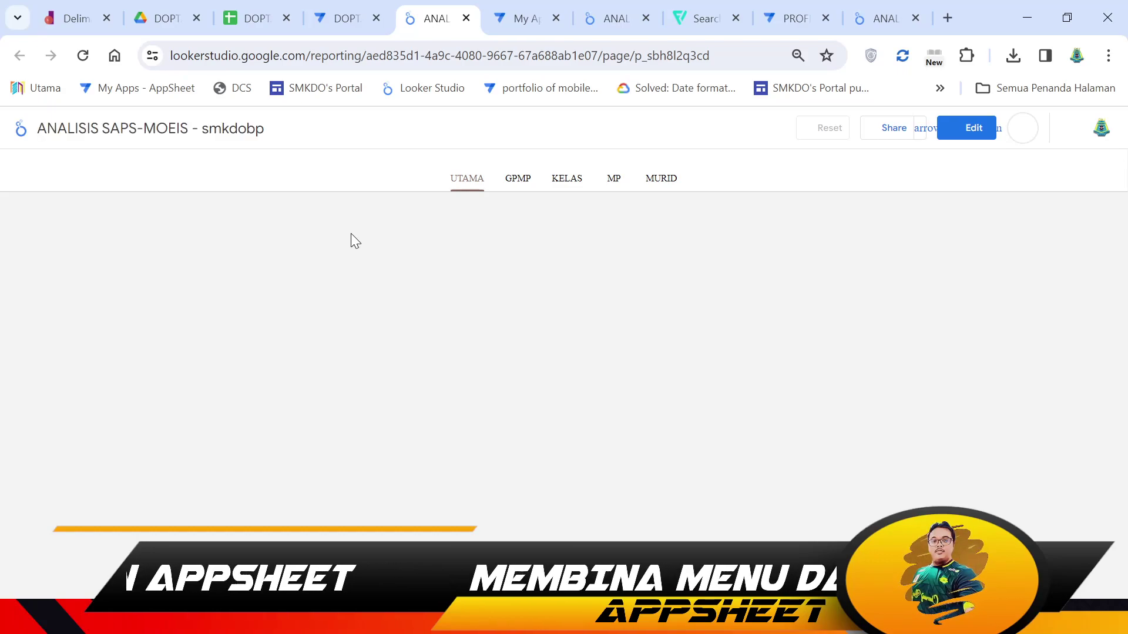
pyautogui.click(350, 18)
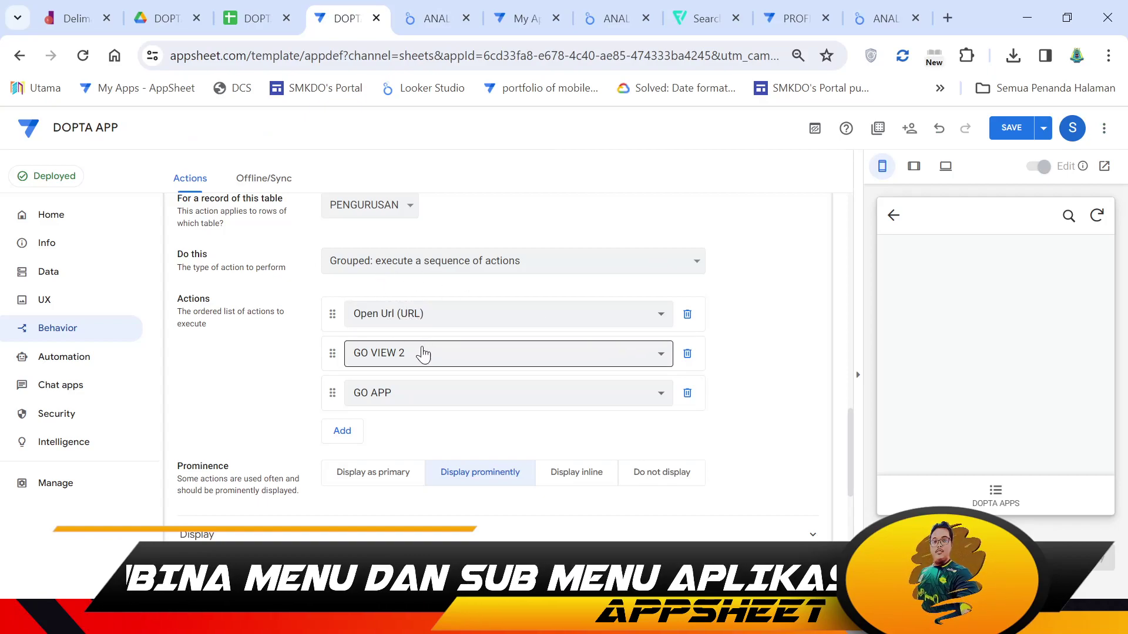
pyautogui.click(1001, 495)
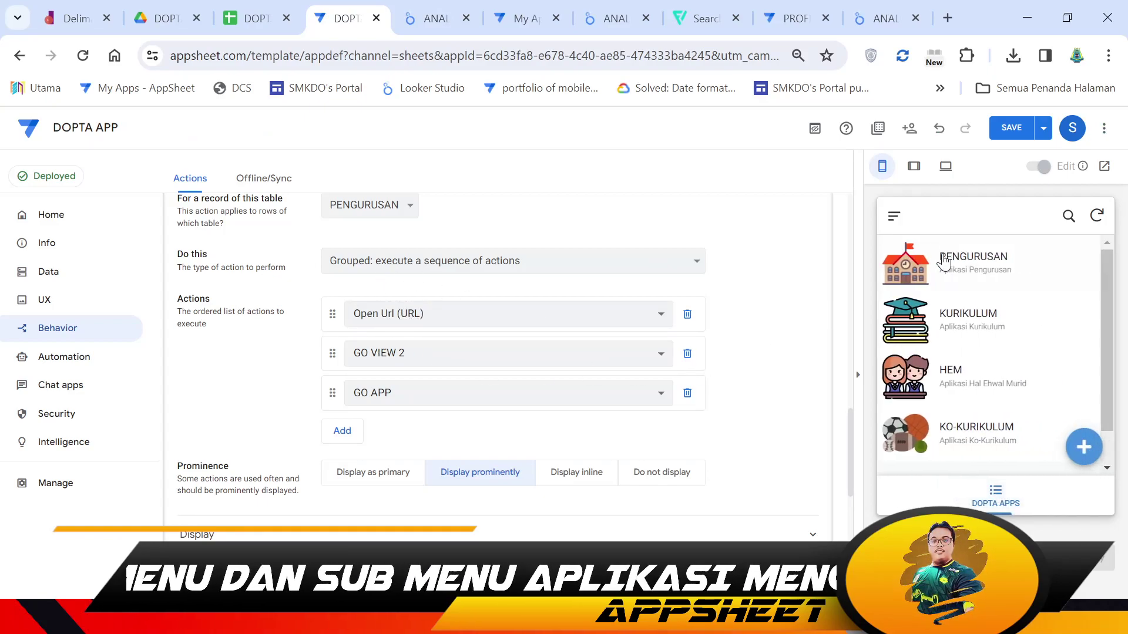
pyautogui.click(1002, 282)
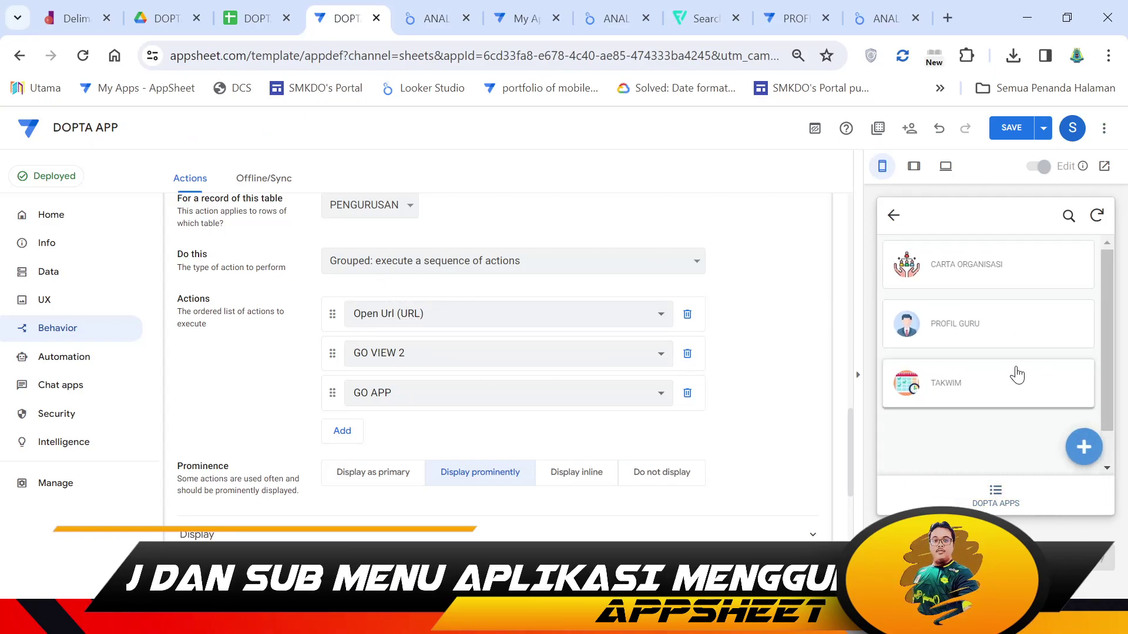
pyautogui.click(972, 331)
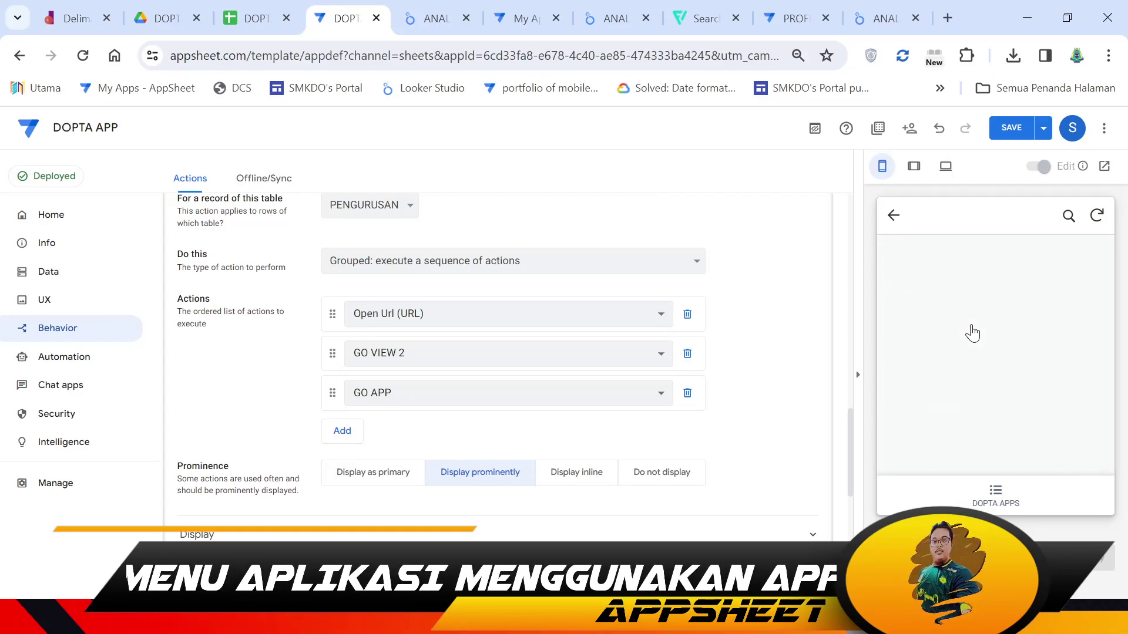
pyautogui.click(893, 215)
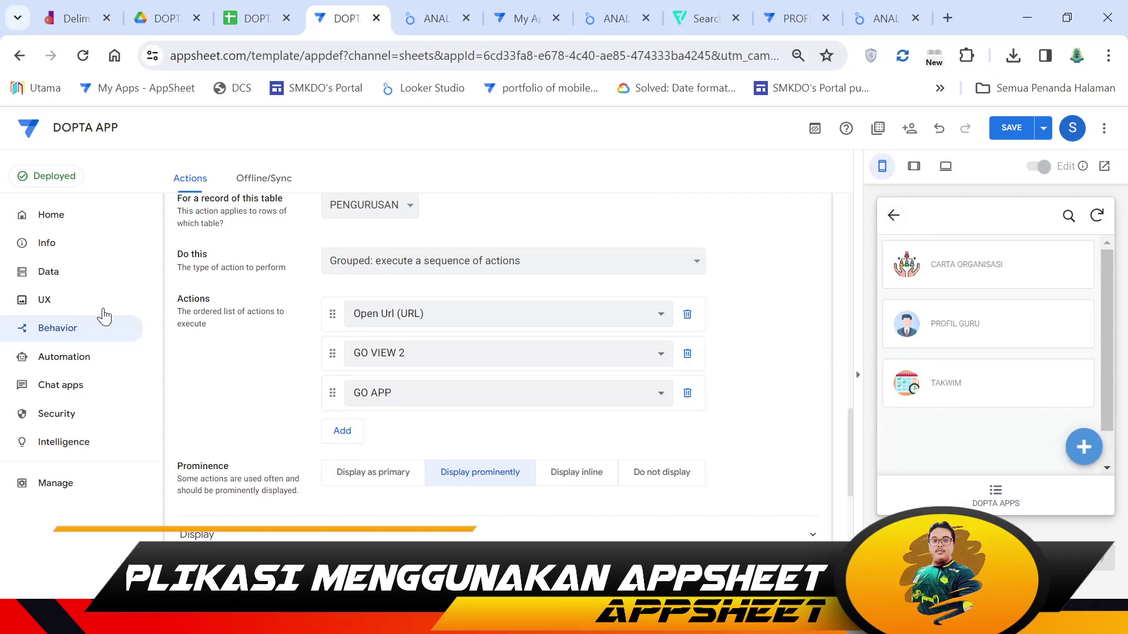
# - Move GO APP to the first place in the GO ALL sequence and test the PROFIL GURU card in the preview
pyautogui.moveTo(331, 393); pyautogui.dragTo(342, 301)
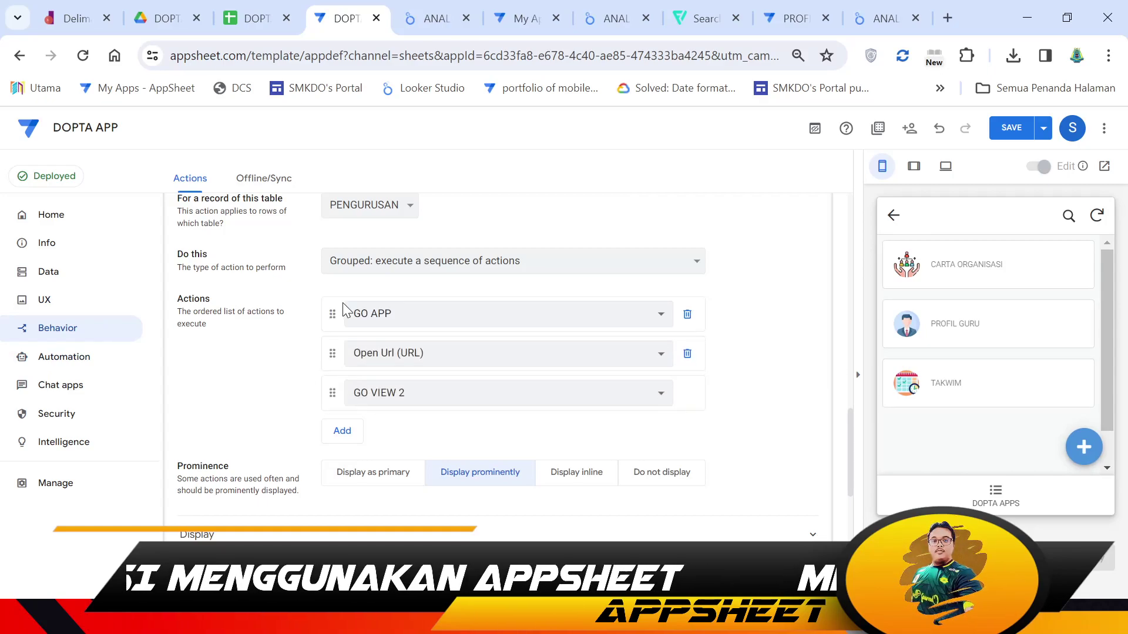
pyautogui.click(981, 333)
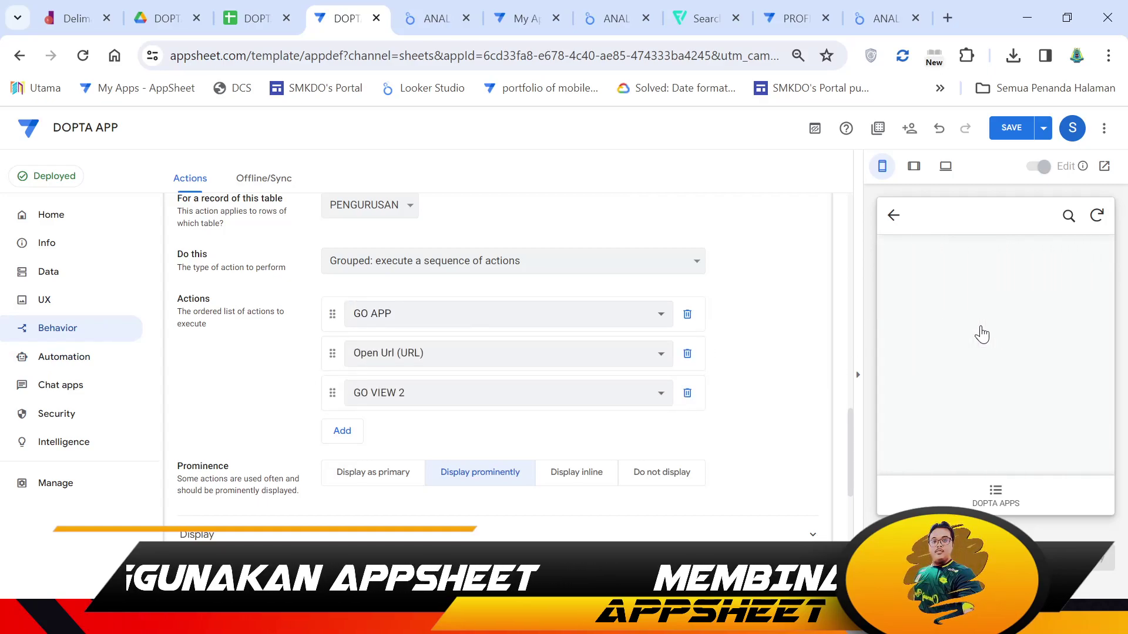